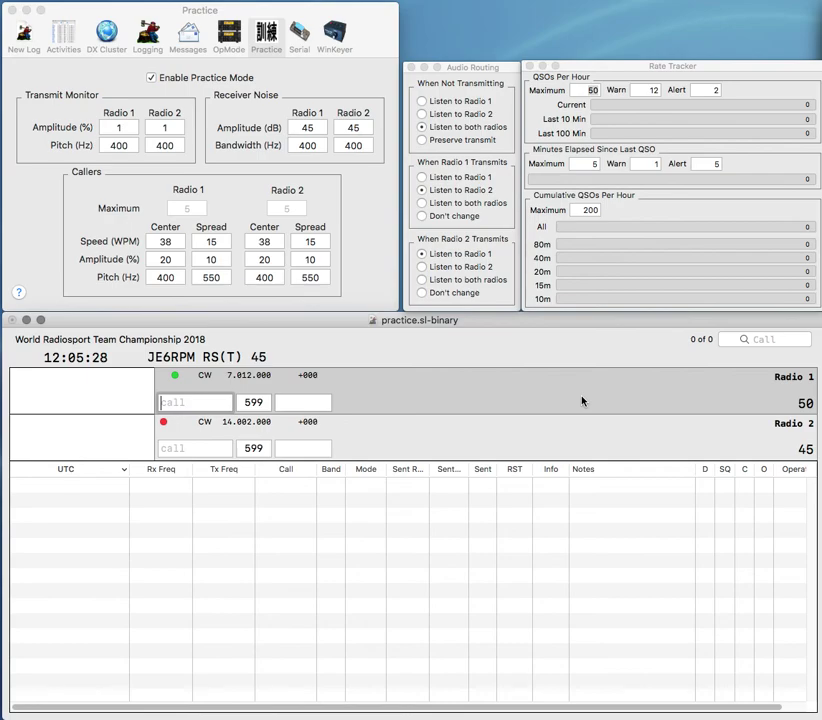
{"action": "type", "text": "2LI"}
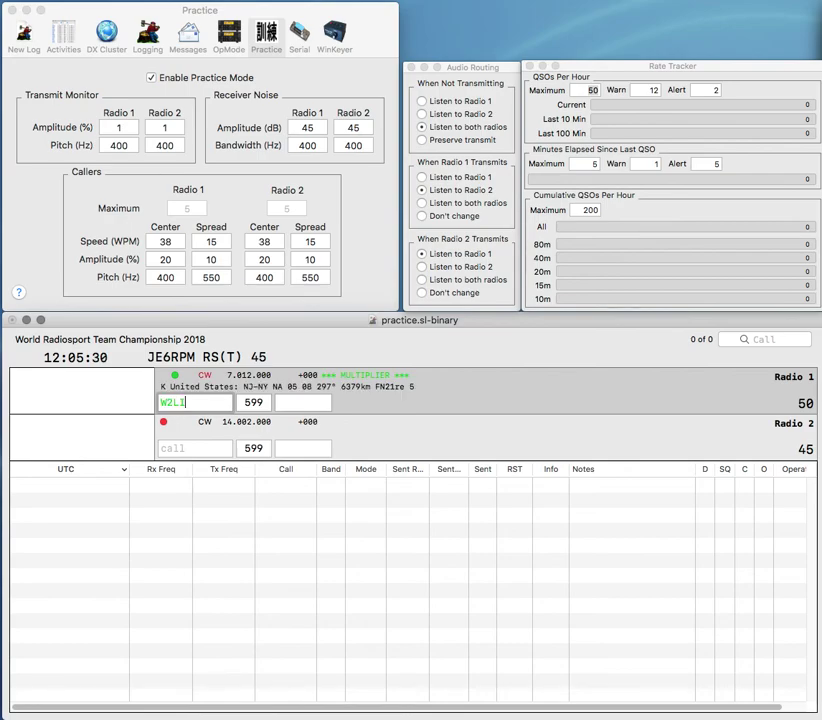
{"action": "key", "text": "Return"}
{"action": "type", "text": "WZ"}
{"action": "left_click", "coordinate": [186, 402]}
{"action": "key", "text": "Return"}
Step: Complete the Radio 2 call as VE3WZ and log it, entering the partial call XMN on Radio 1 in between
{"action": "key", "text": "Left"}
{"action": "key", "text": "Left"}
{"action": "type", "text": "VE3"}
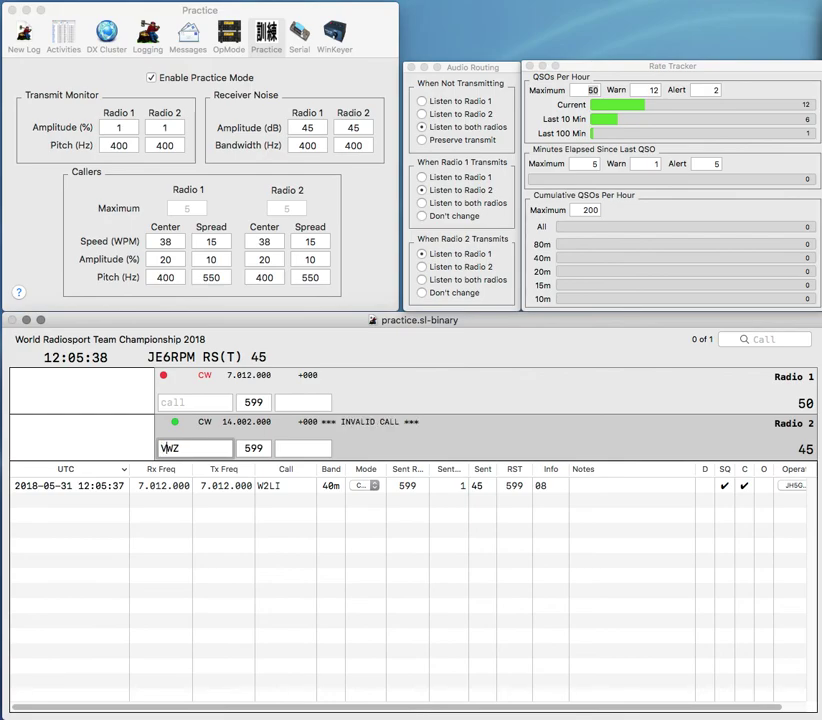
{"action": "key", "text": "Return"}
{"action": "type", "text": "V"}
{"action": "key", "text": "BackSpace"}
{"action": "type", "text": "XMN"}
{"action": "key", "text": "Return"}
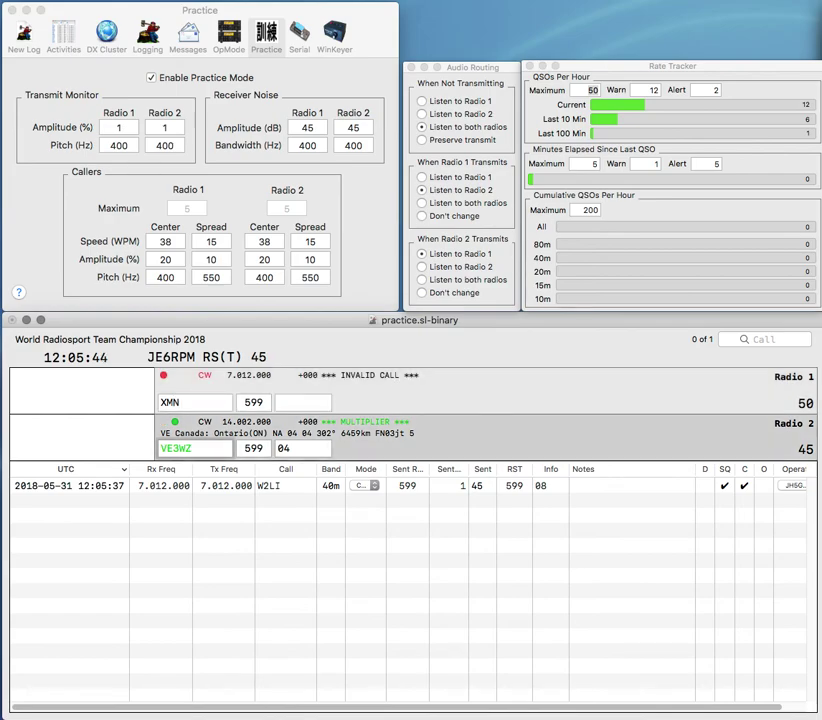
{"action": "key", "text": "Return"}
{"action": "type", "text": "JL1"}
{"action": "key", "text": "Return"}
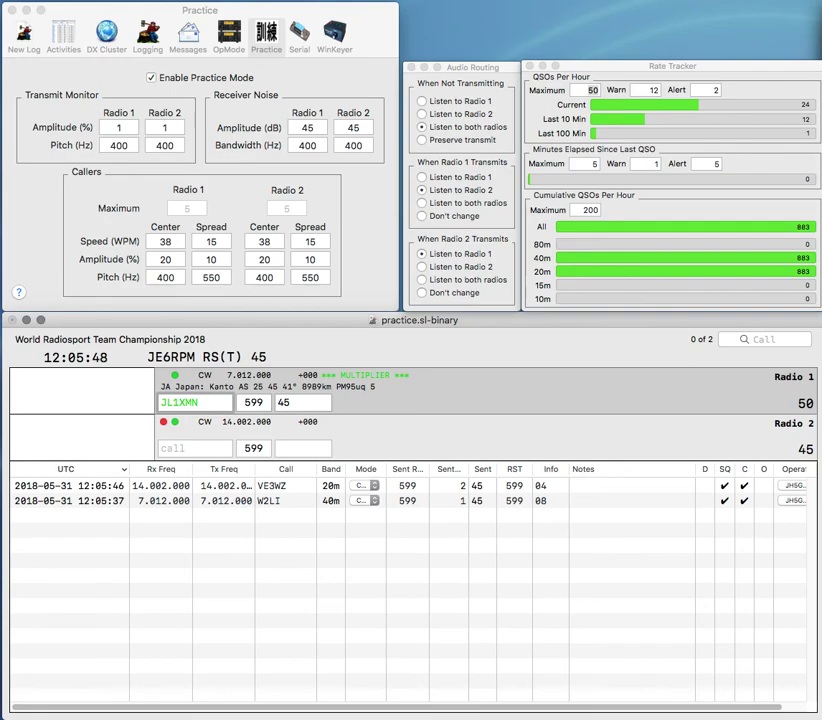
{"action": "key", "text": "Return"}
{"action": "type", "text": "J0"}
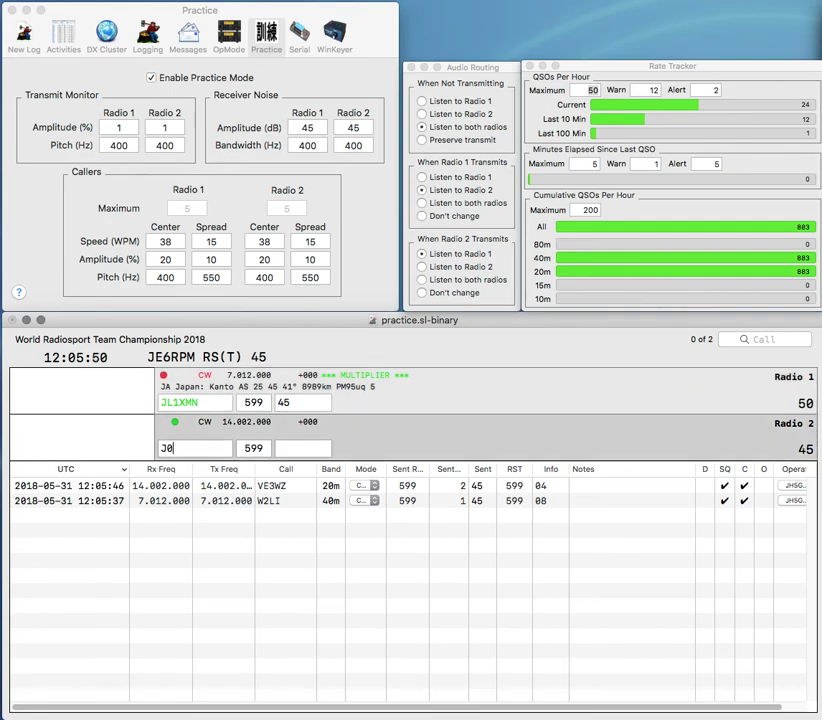
{"action": "type", "text": "LI"}
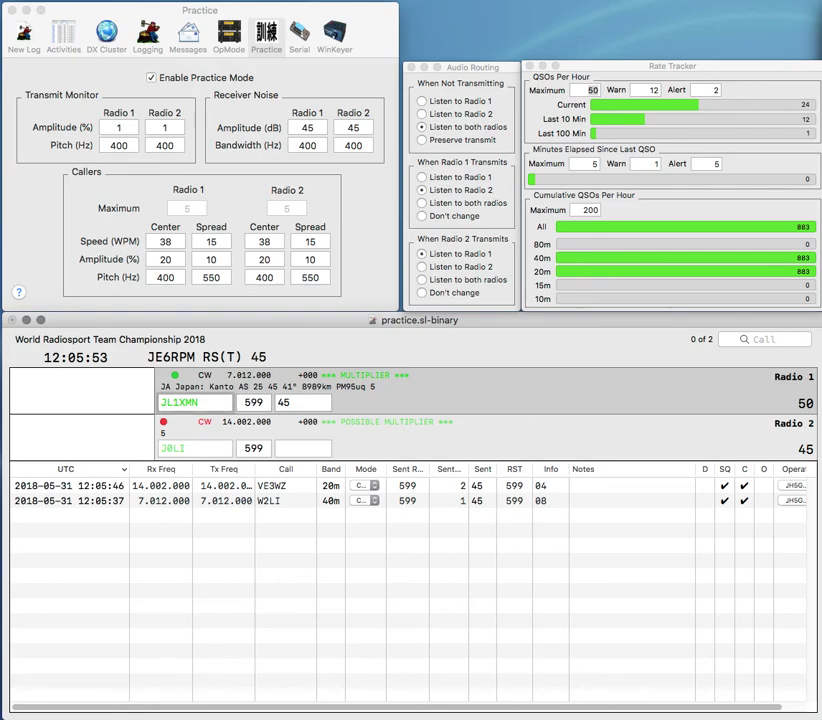
{"action": "key", "text": "Return"}
Step: Correct the Radio 2 call to W0LI and log it, entering the partial call 3R on Radio 1 in between
{"action": "key", "text": "Home"}
{"action": "key", "text": "Delete"}
{"action": "type", "text": "W"}
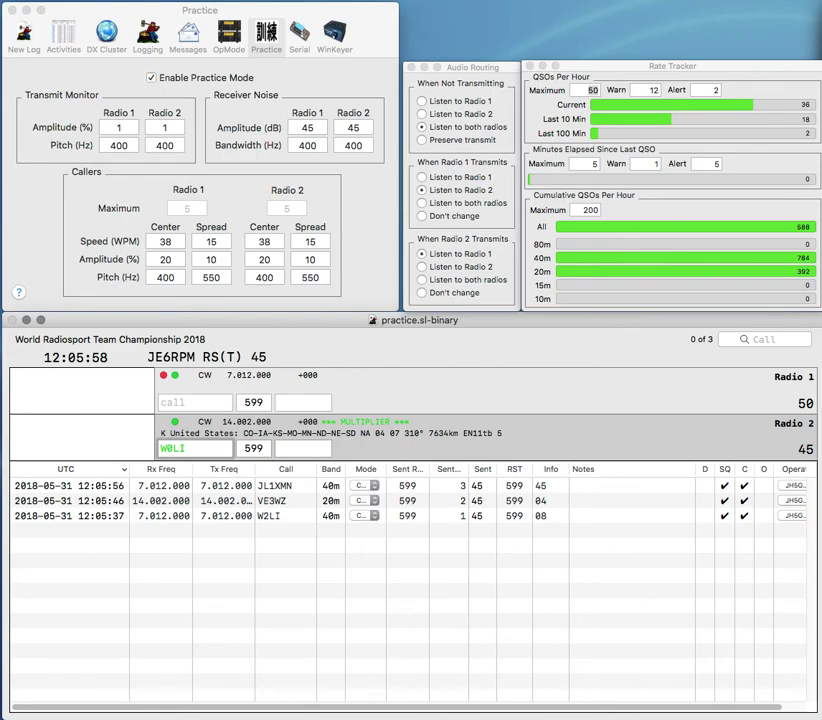
{"action": "key", "text": "Return"}
{"action": "type", "text": "3R"}
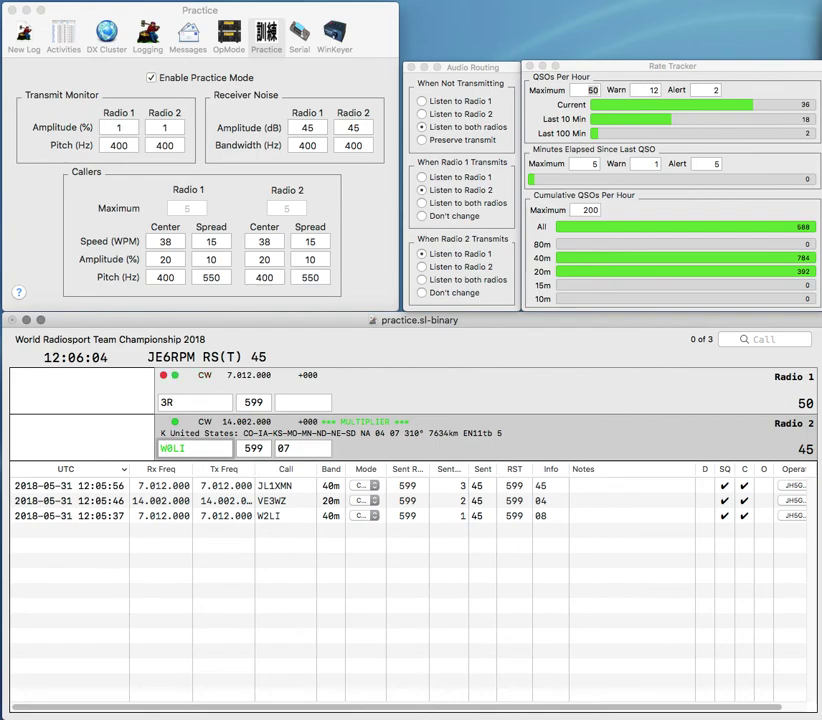
{"action": "key", "text": "Return"}
Step: Complete the Radio 1 call as RA3R and log it, entering the partial call Q on Radio 2 in between
{"action": "type", "text": "RA"}
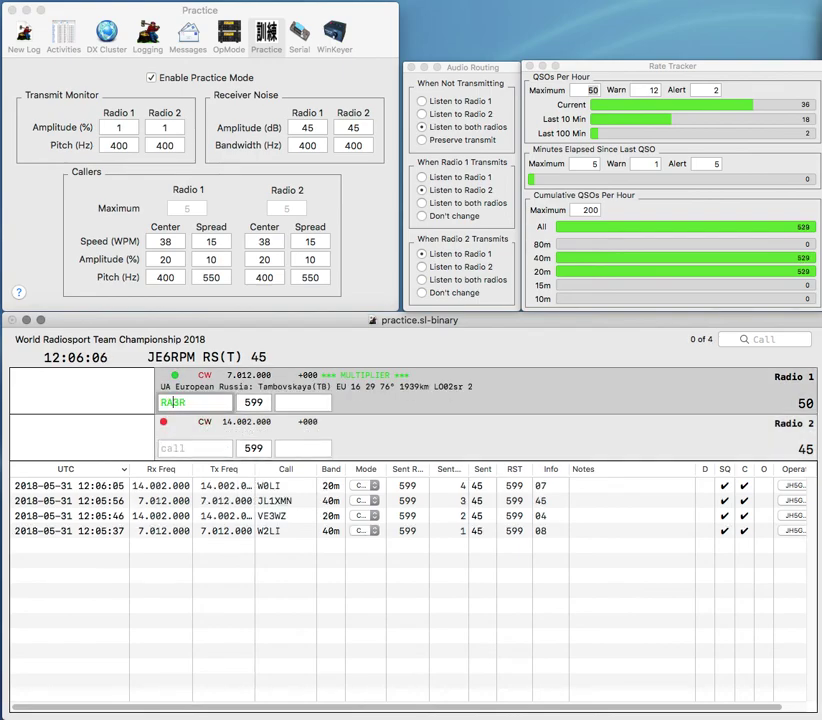
{"action": "key", "text": "Return"}
{"action": "type", "text": "N"}
{"action": "key", "text": "BackSpace"}
{"action": "type", "text": "0"}
{"action": "key", "text": "BackSpace"}
{"action": "type", "text": "Q"}
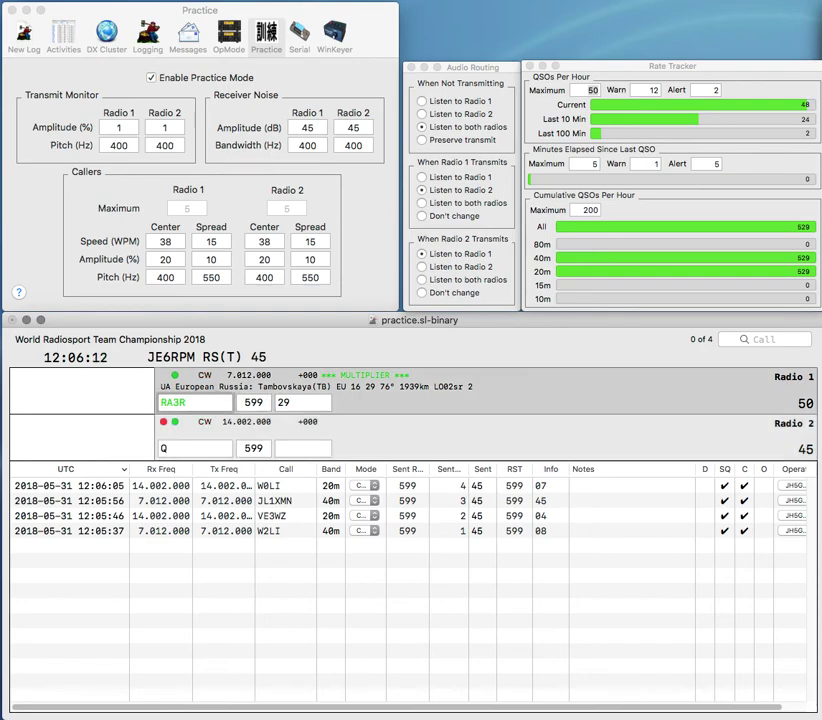
{"action": "key", "text": "Return"}
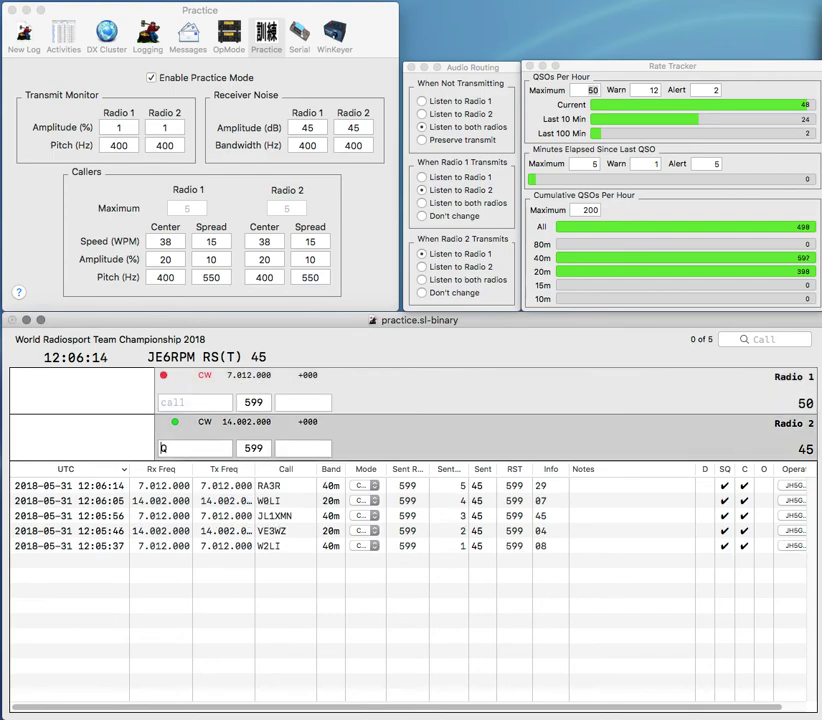
Step: Extend the Radio 2 partial call to HQ, and enter and send the partial call WE on Radio 1
{"action": "type", "text": "H"}
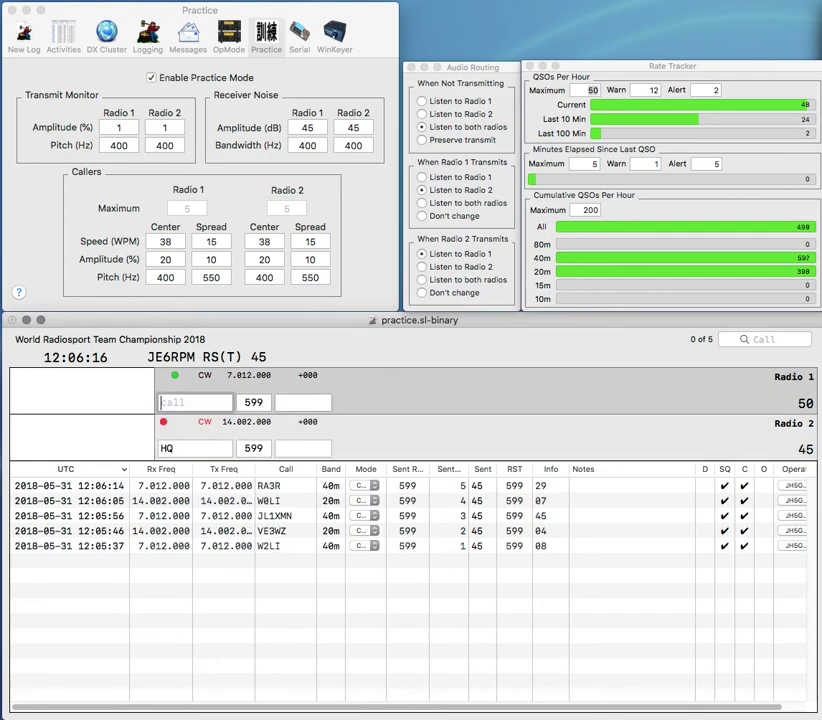
{"action": "type", "text": "WE"}
{"action": "key", "text": "Return"}
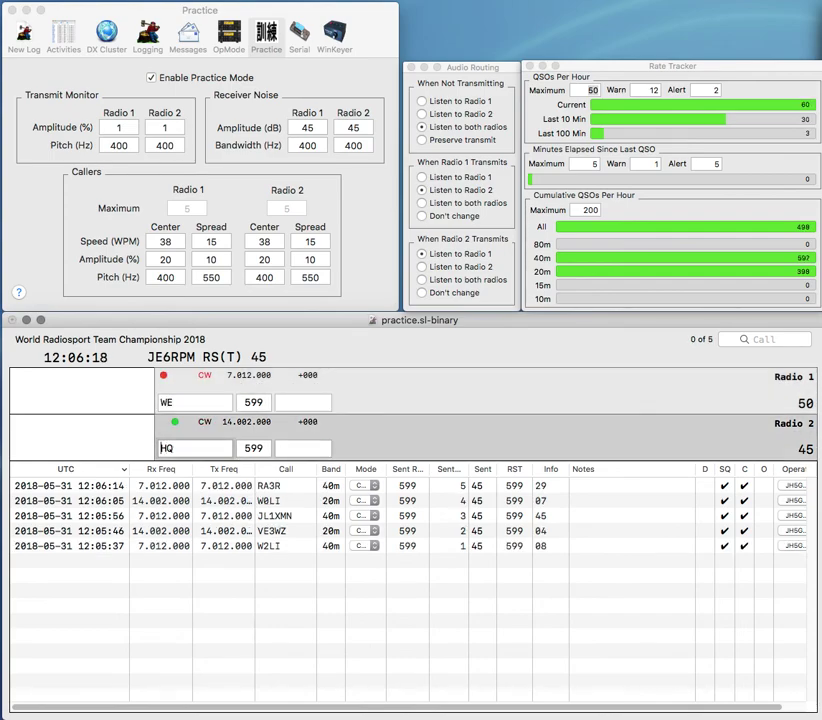
Step: Complete the calls as VP9HQ on Radio 2 and WE0DX on Radio 1, and log both contacts
{"action": "type", "text": "VE"}
{"action": "key", "text": "BackSpace"}
{"action": "type", "text": "P9"}
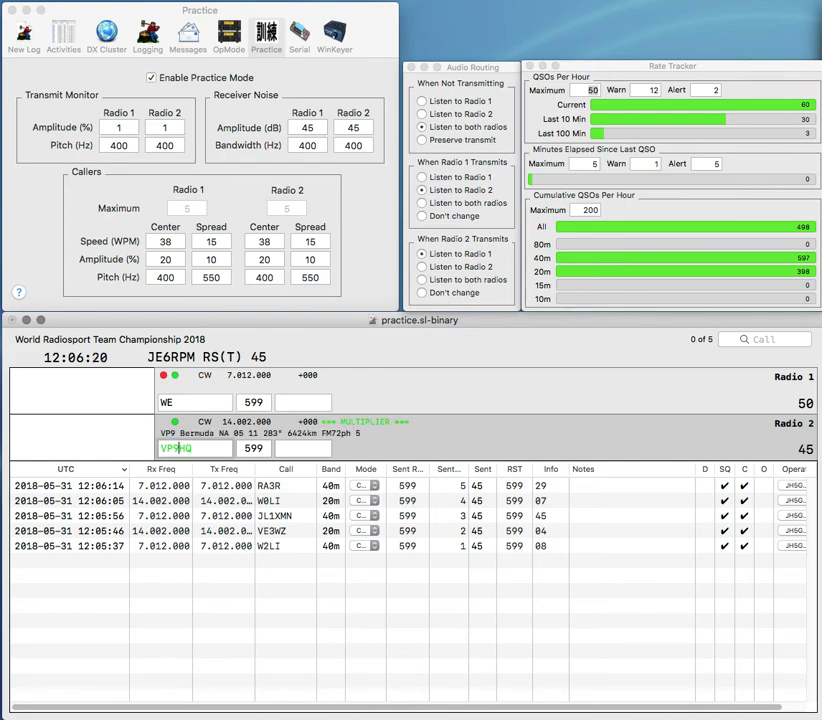
{"action": "key", "text": "Return"}
{"action": "type", "text": "0DX"}
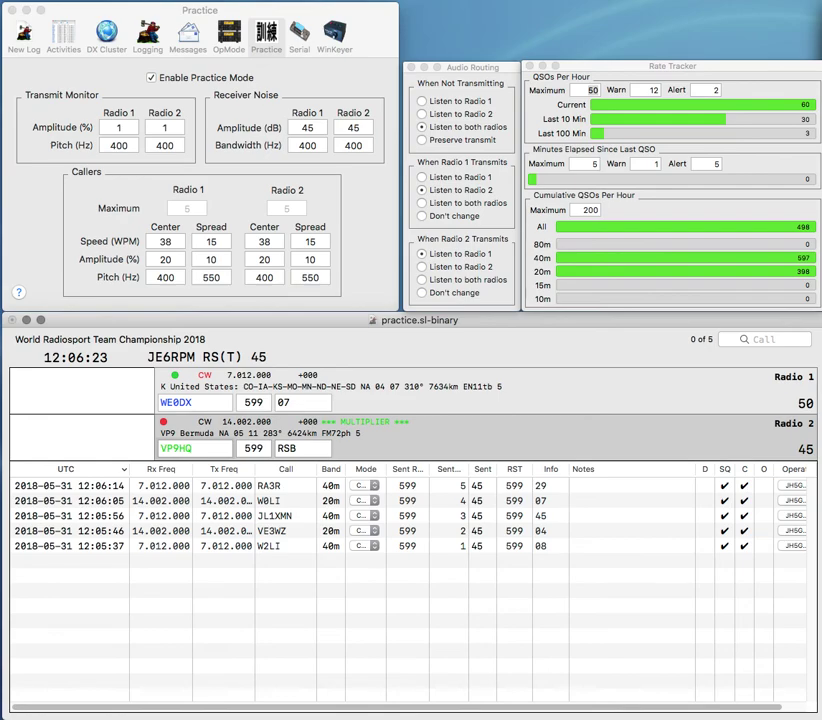
{"action": "key", "text": "Return"}
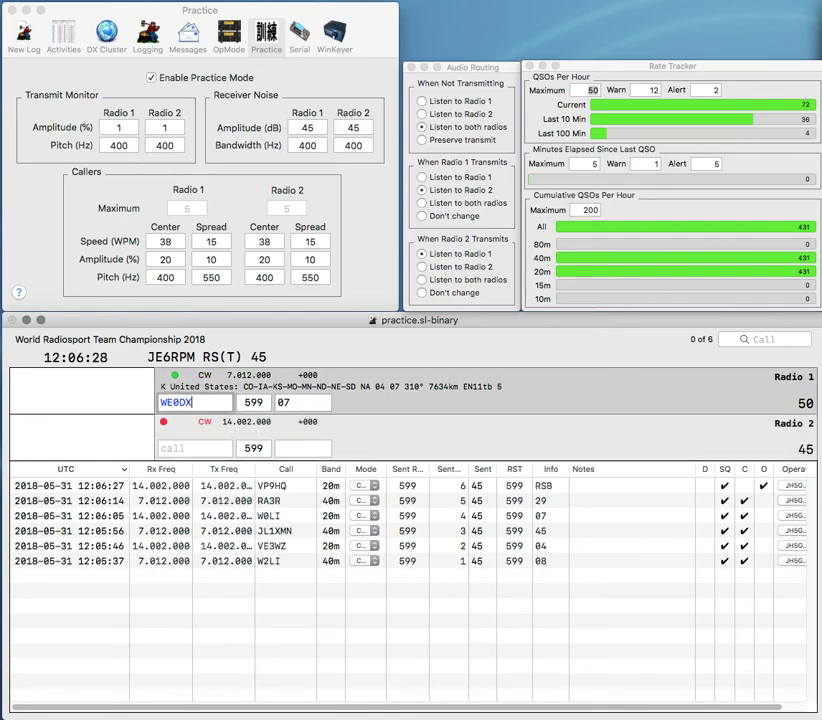
{"action": "key", "text": "Return"}
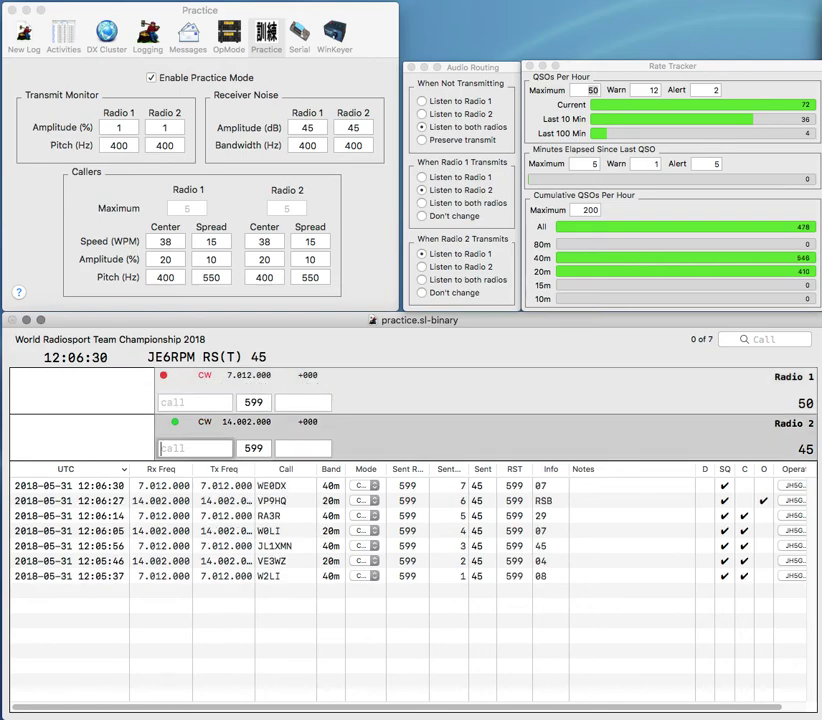
Step: Enter the partial call N6 on Radio 2, then enter VE5FOC on Radio 1 and send its exchange
{"action": "type", "text": "N6"}
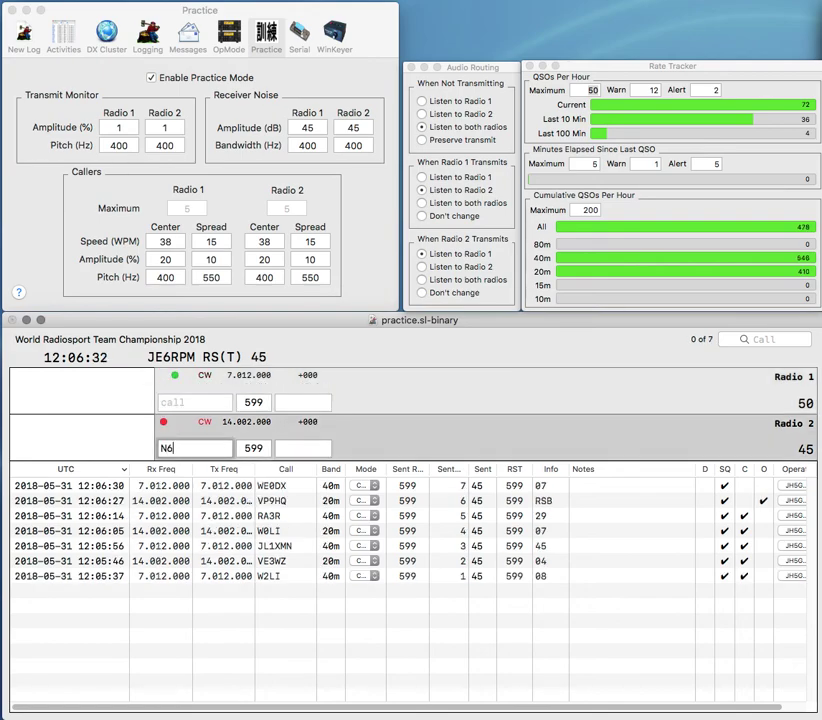
{"action": "type", "text": "VE5F"}
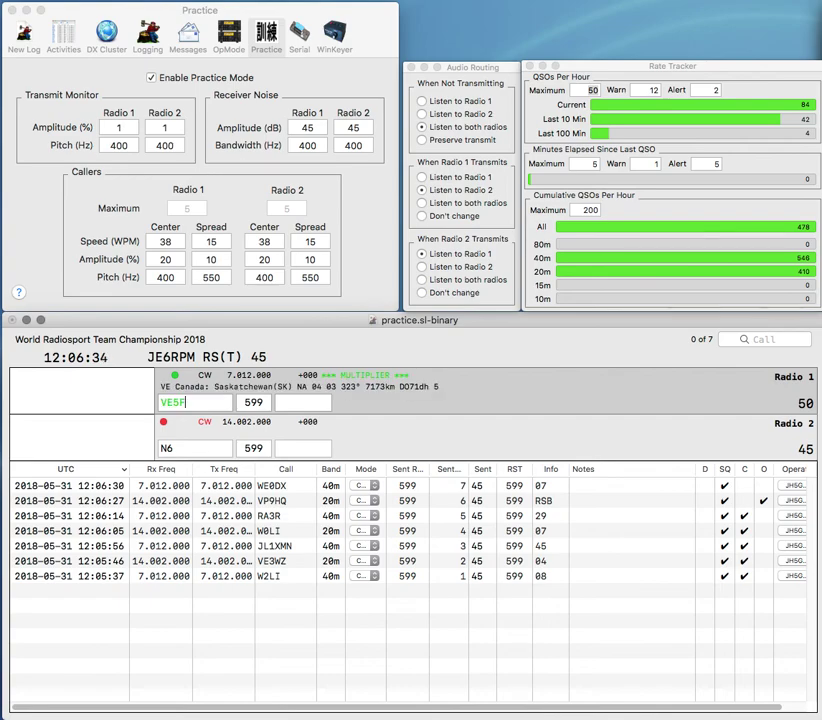
{"action": "type", "text": "OC"}
{"action": "key", "text": "Return"}
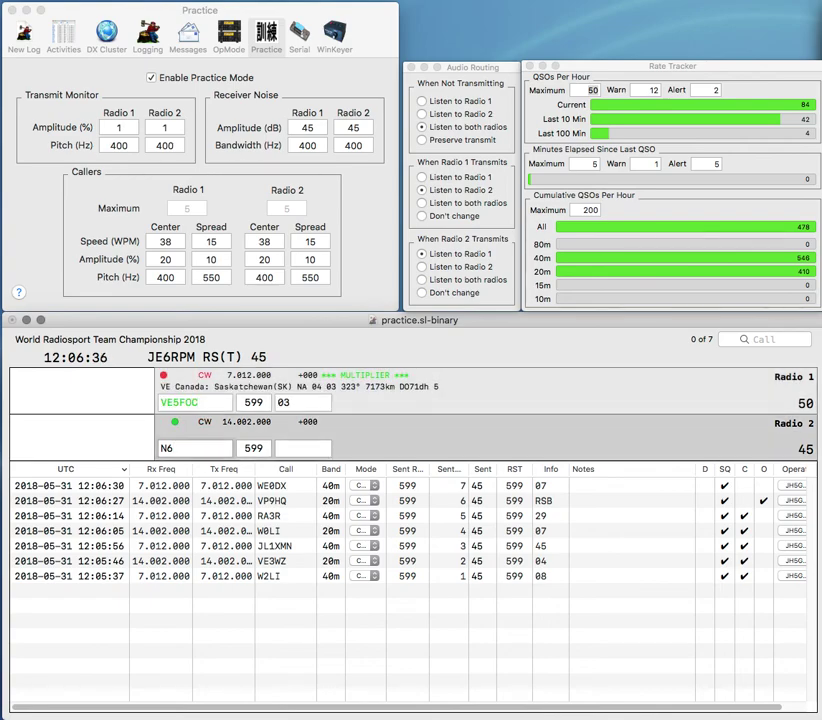
{"action": "type", "text": "AW/"}
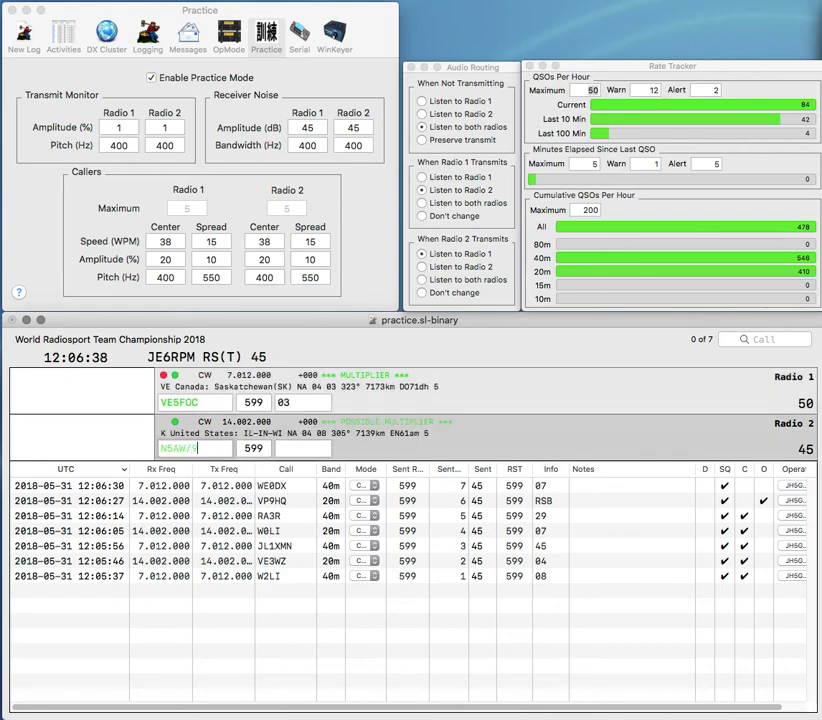
{"action": "type", "text": "0"}
{"action": "key", "text": "Return"}
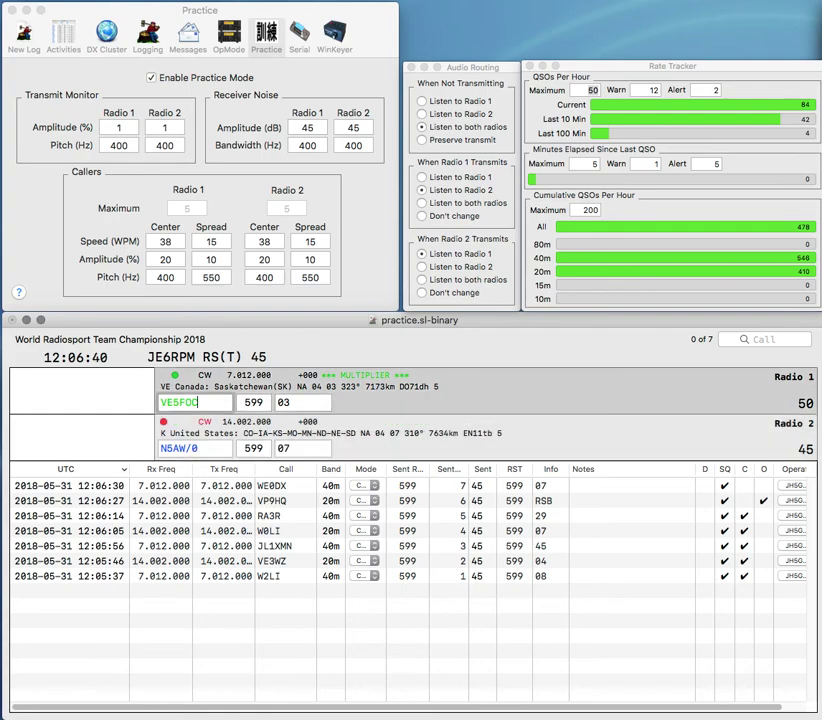
{"action": "key", "text": "Return"}
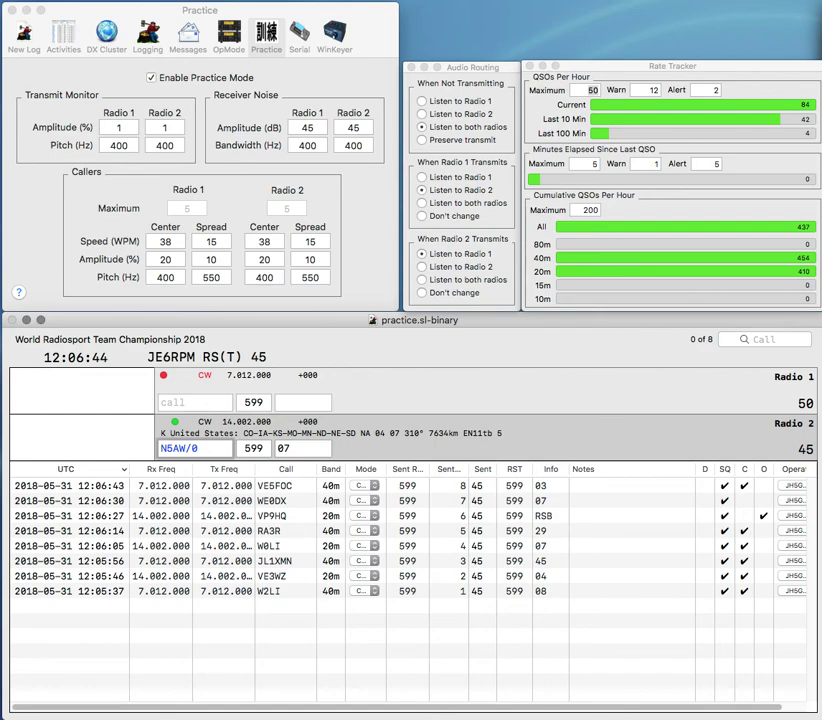
{"action": "key", "text": "Return"}
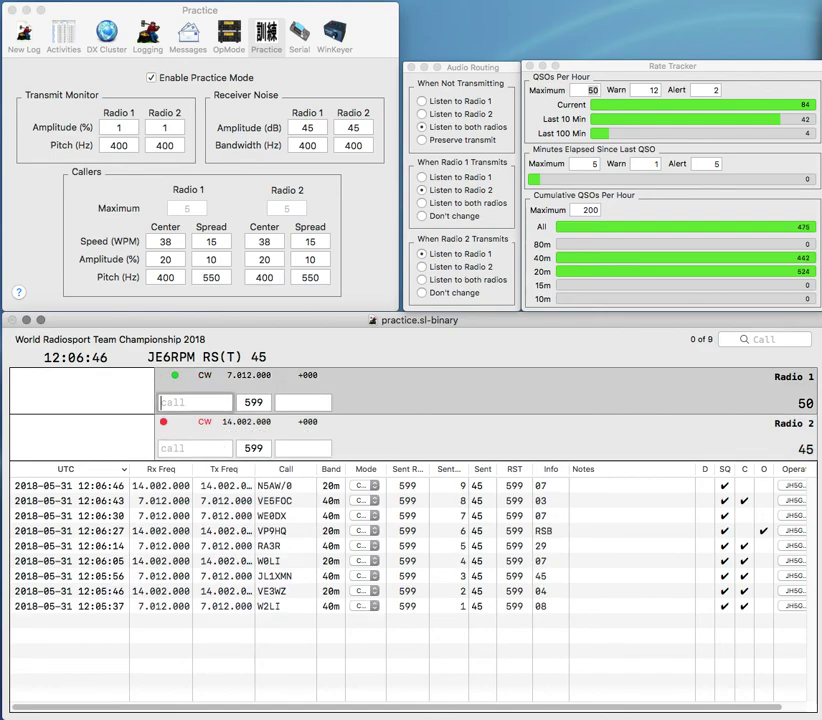
{"action": "type", "text": "VE3"}
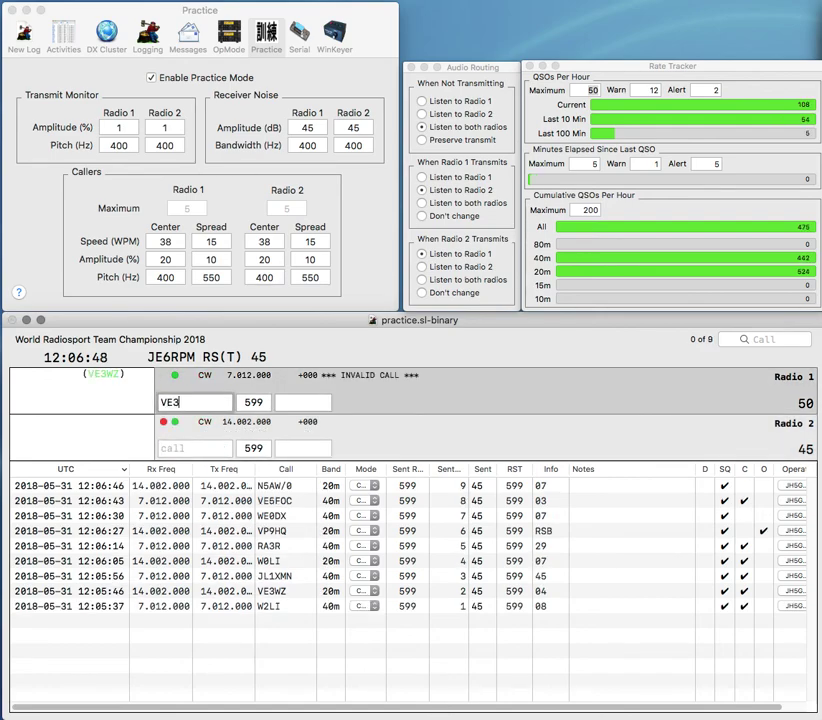
{"action": "type", "text": "GNO"}
{"action": "key", "text": "Return"}
{"action": "type", "text": "K"}
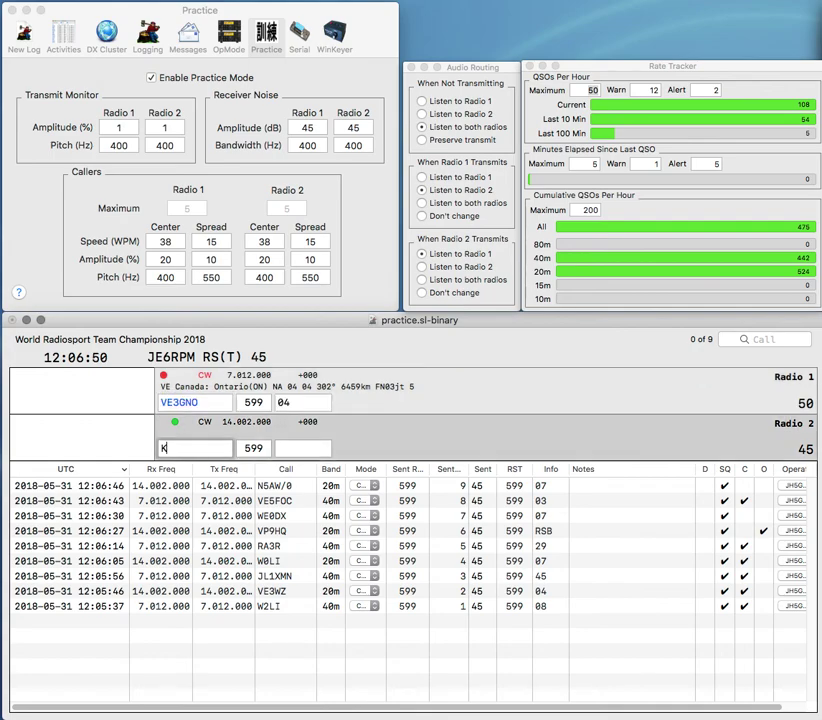
{"action": "type", "text": "BF"}
{"action": "key", "text": "Home"}
{"action": "type", "text": "7"}
{"action": "key", "text": "Return"}
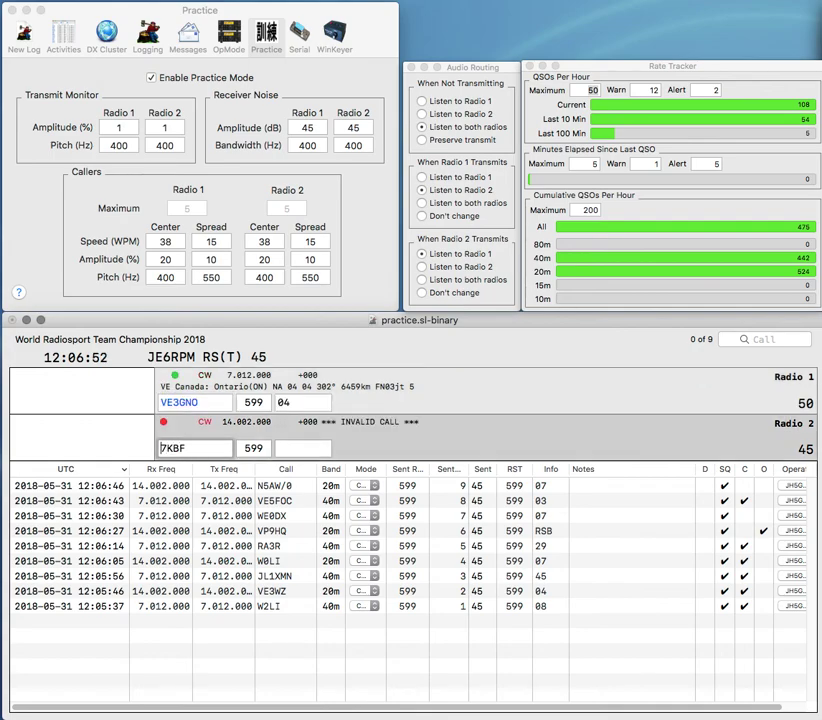
{"action": "key", "text": "Down"}
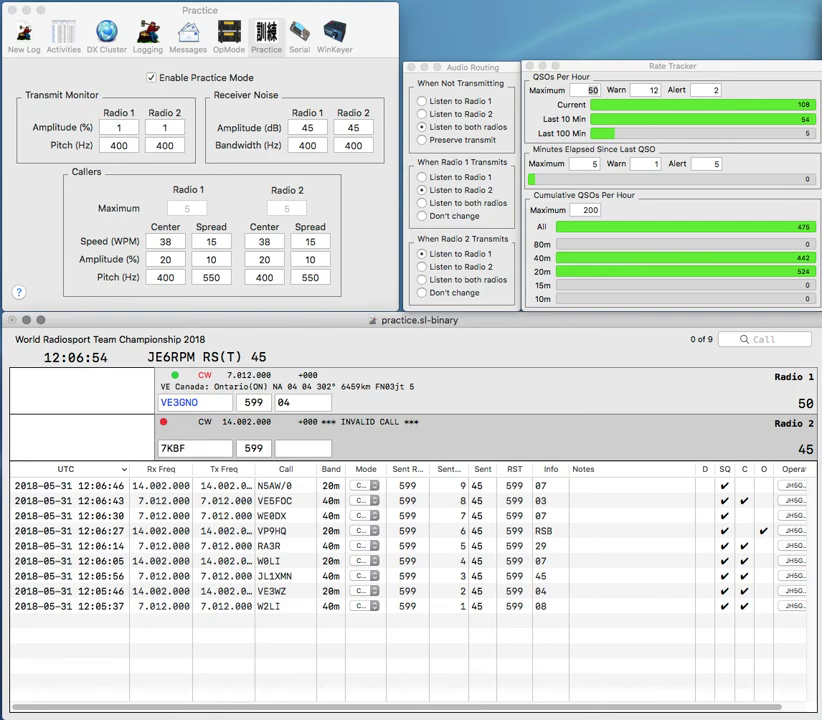
{"action": "key", "text": "Return"}
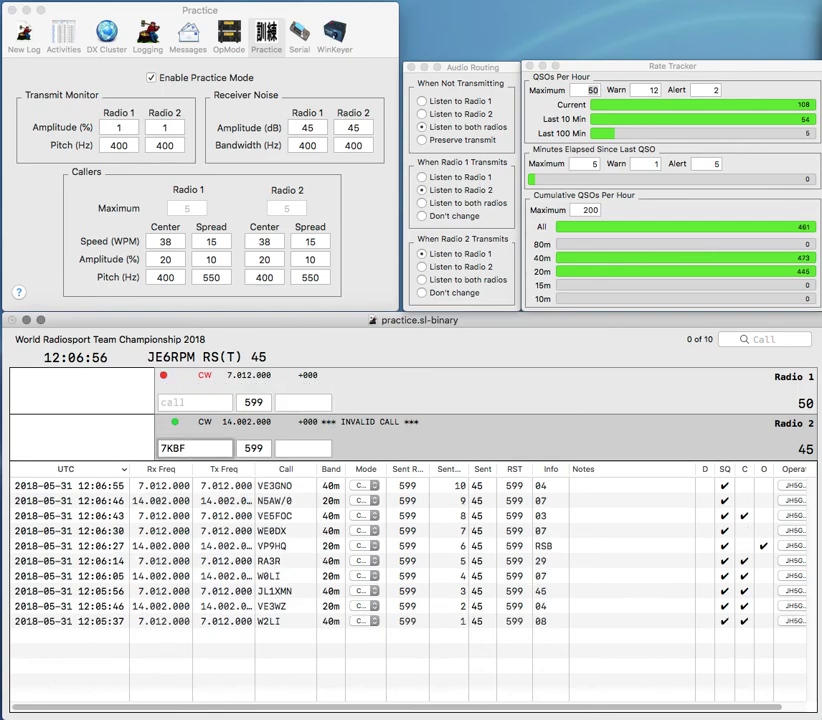
{"action": "type", "text": "OH"}
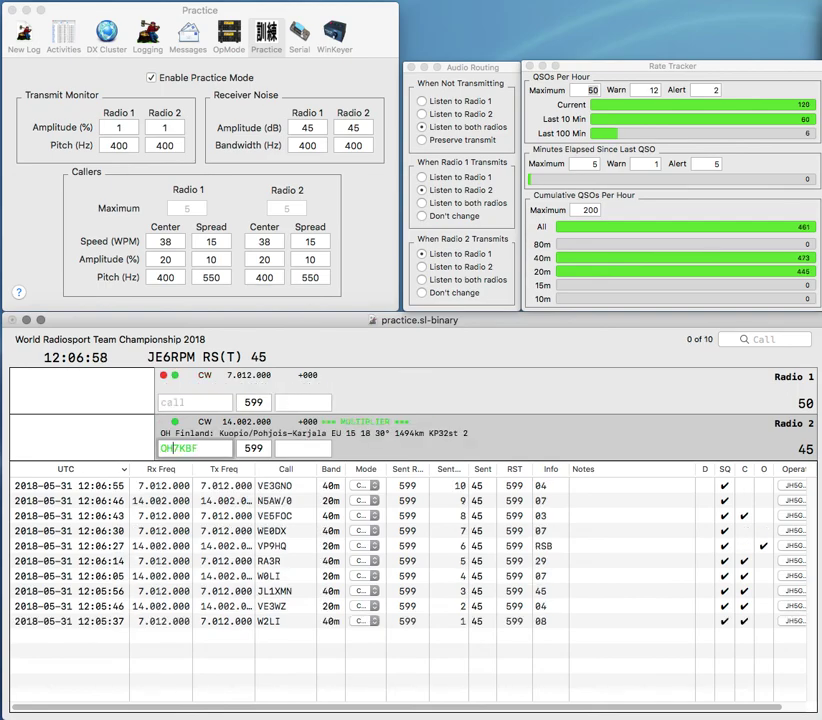
{"action": "key", "text": "Return"}
{"action": "type", "text": "0GE"}
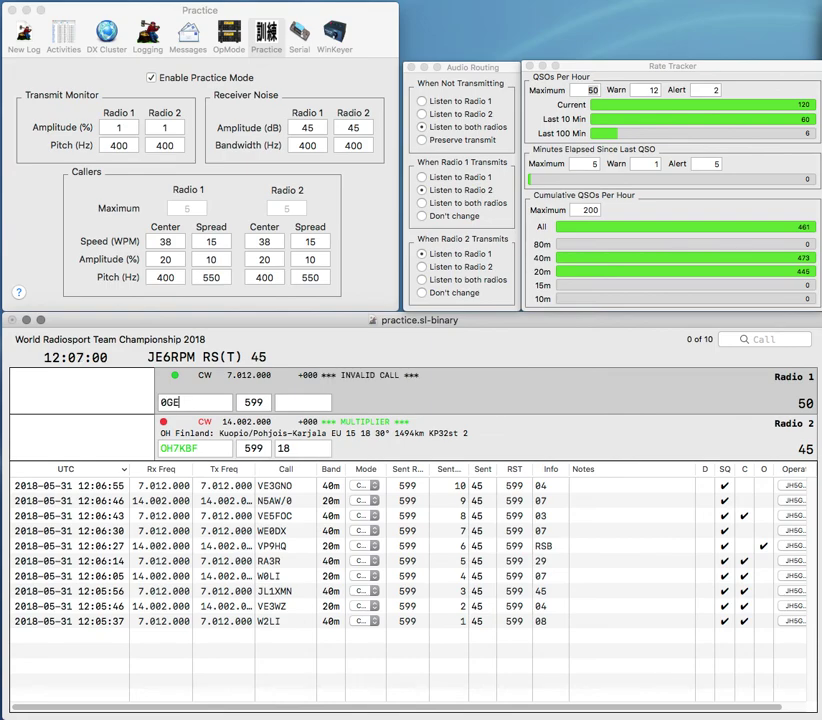
{"action": "type", "text": "O"}
{"action": "key", "text": "Return"}
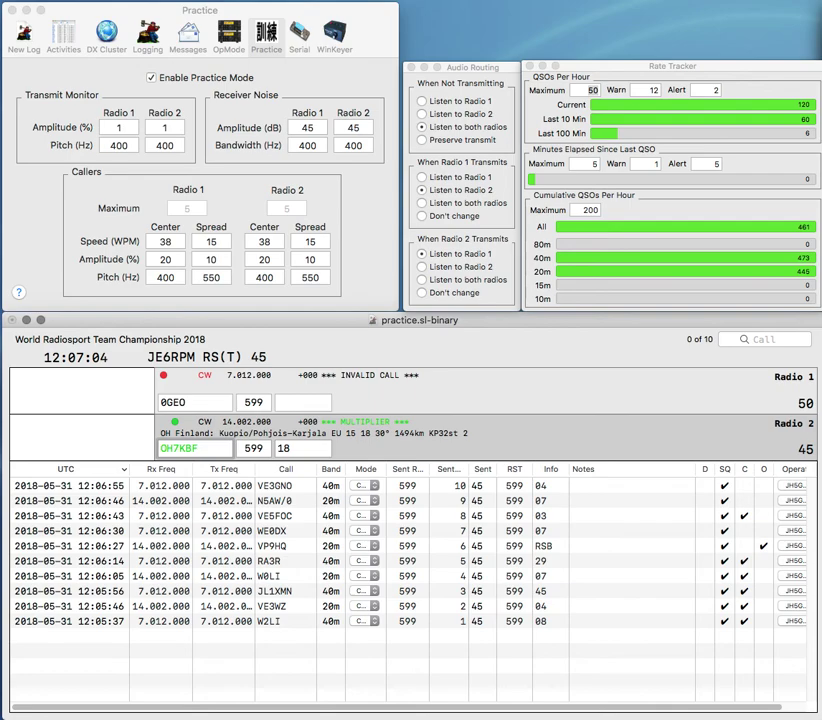
Step: Complete the Radio 1 call as K0GEO and log it, entering the partial call OY on Radio 2 in between
{"action": "type", "text": "K"}
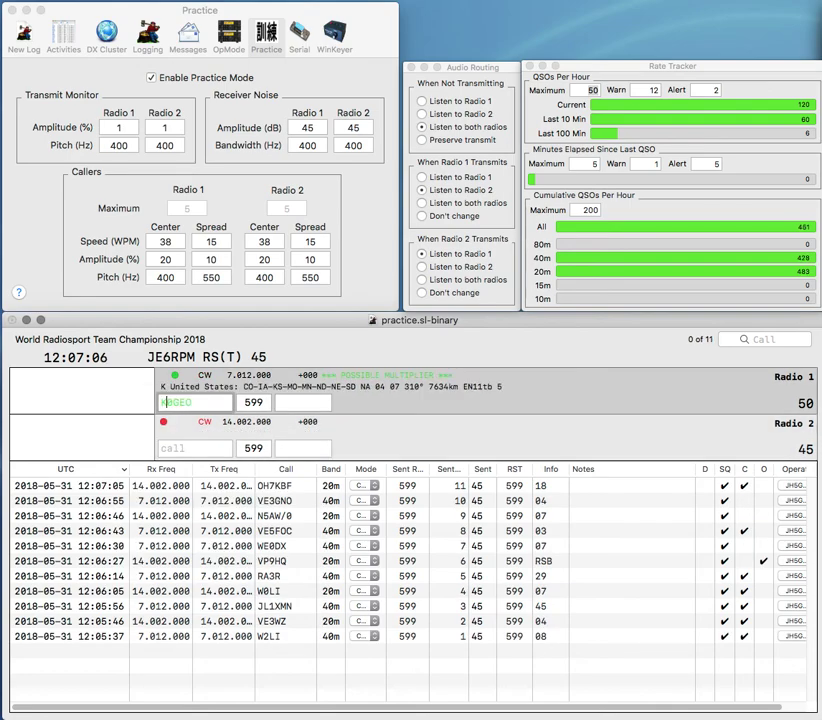
{"action": "key", "text": "Return"}
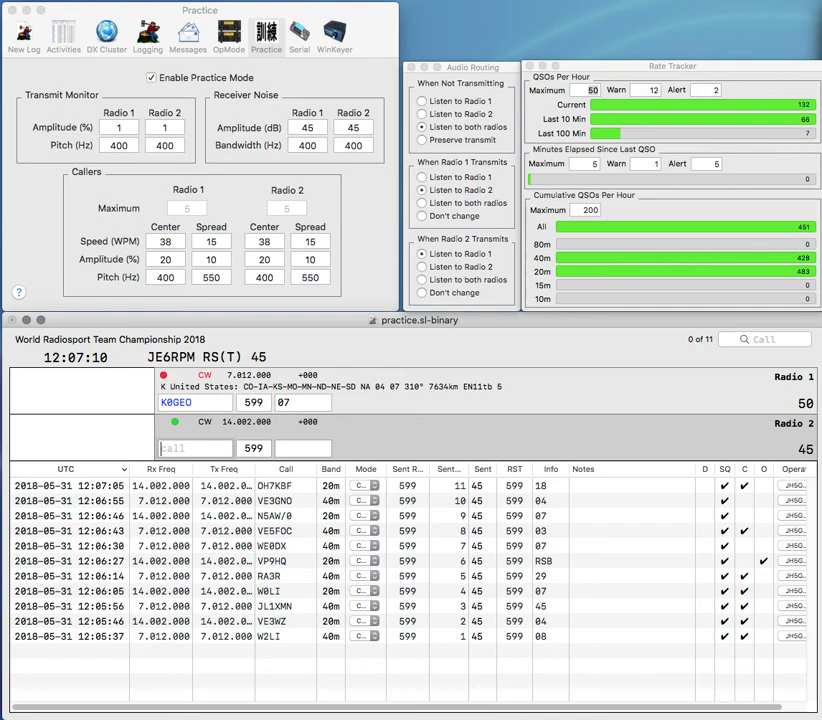
{"action": "type", "text": "OY"}
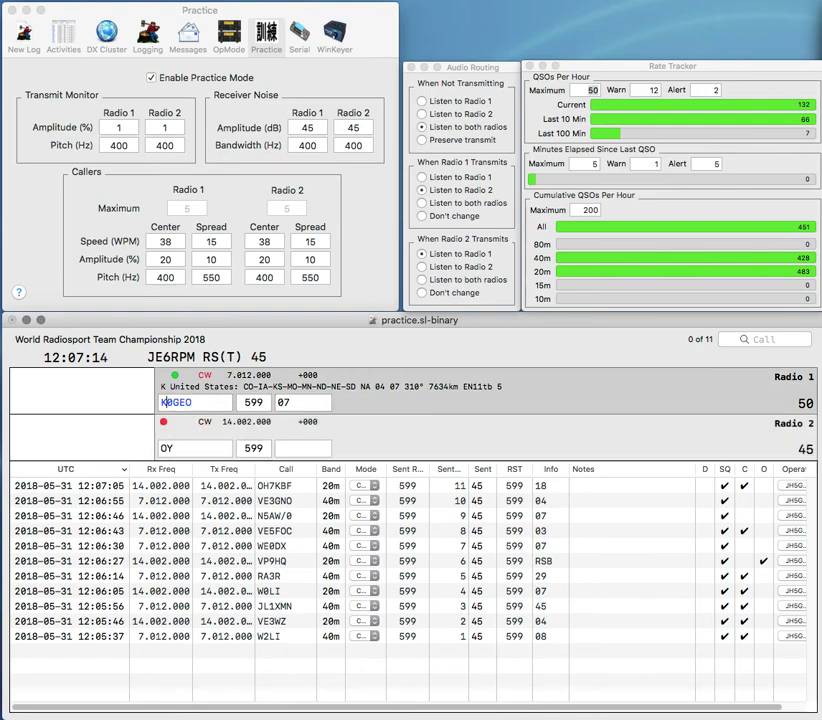
{"action": "key", "text": "Return"}
{"action": "key", "text": "BackSpace"}
{"action": "type", "text": "PY3GO"}
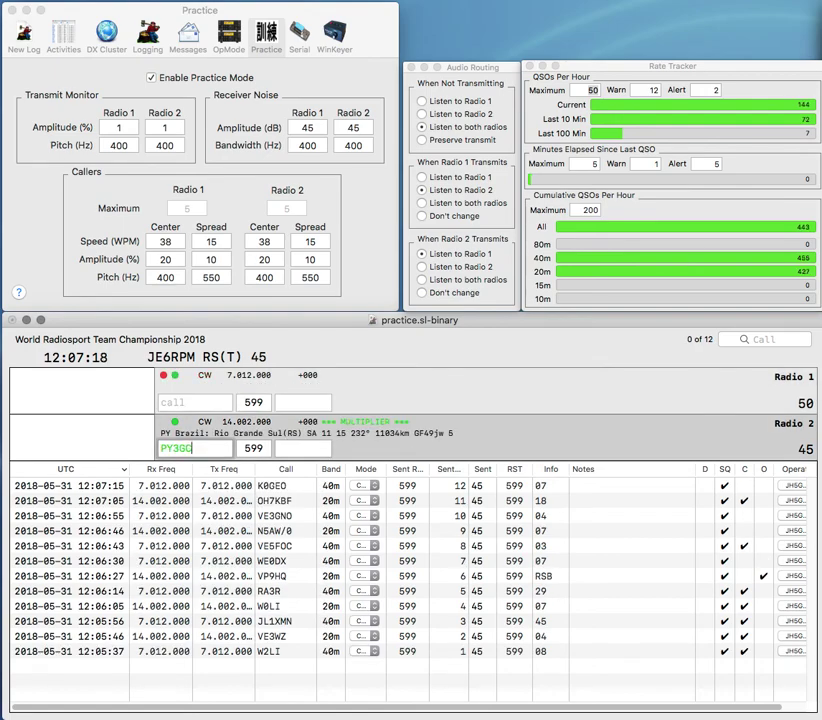
{"action": "key", "text": "Return"}
{"action": "type", "text": "YA"}
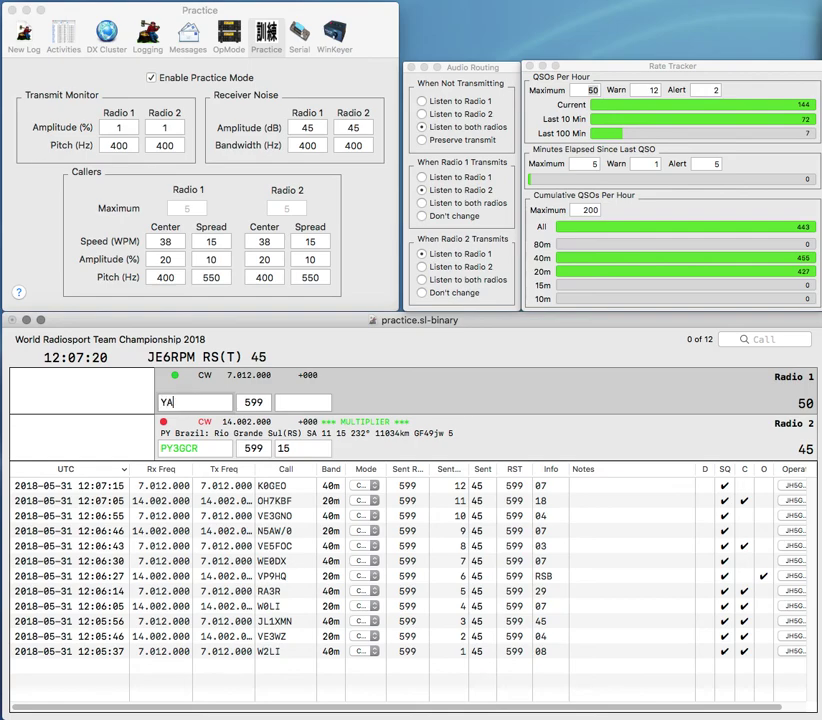
{"action": "type", "text": "J"}
{"action": "key", "text": "Down"}
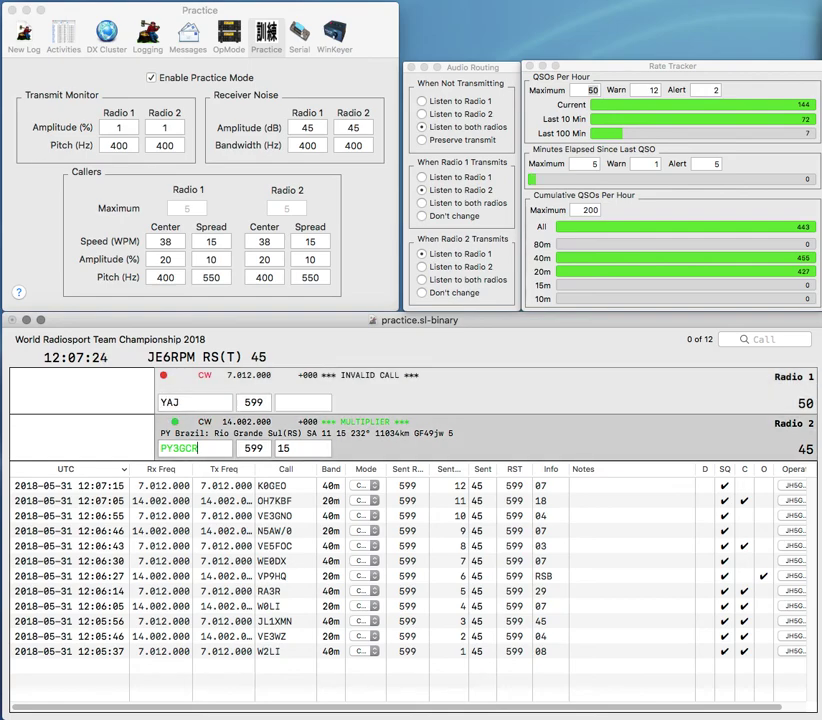
Step: Correct the Radio 2 call to PY3ZCR and complete the Radio 1 call as DL0YAJ with exchange 28
{"action": "key", "text": "Left"}
{"action": "key", "text": "Left"}
{"action": "key", "text": "BackSpace"}
{"action": "type", "text": "Z"}
{"action": "key", "text": "Return"}
{"action": "type", "text": "DL0"}
{"action": "key", "text": "Return"}
{"action": "type", "text": "28"}
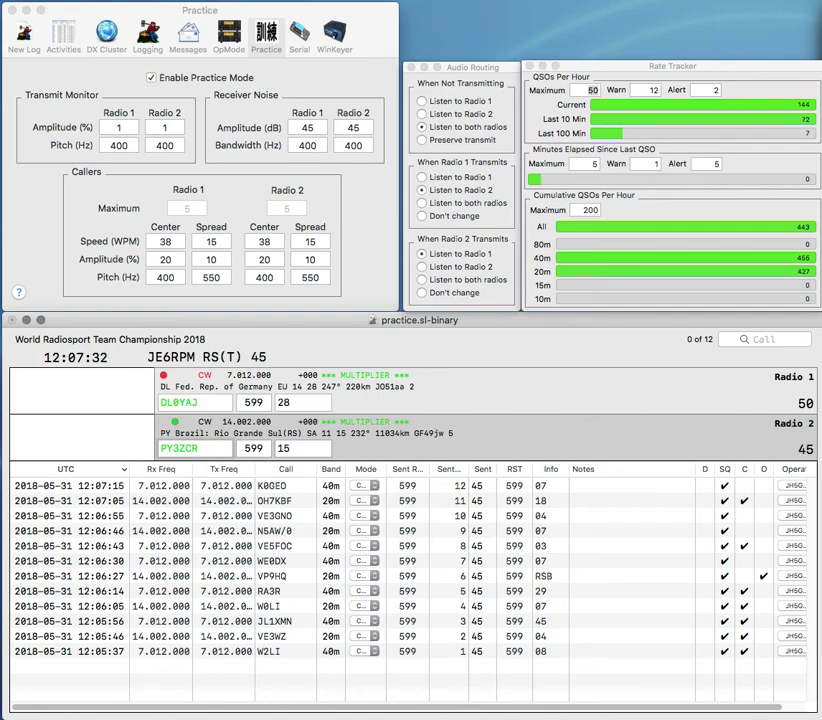
Step: Correct the calls to PY3ZZR on Radio 2 and DL9YAJ on Radio 1, and log both contacts
{"action": "key", "text": "BackSpace"}
{"action": "type", "text": "Z"}
{"action": "key", "text": "Return"}
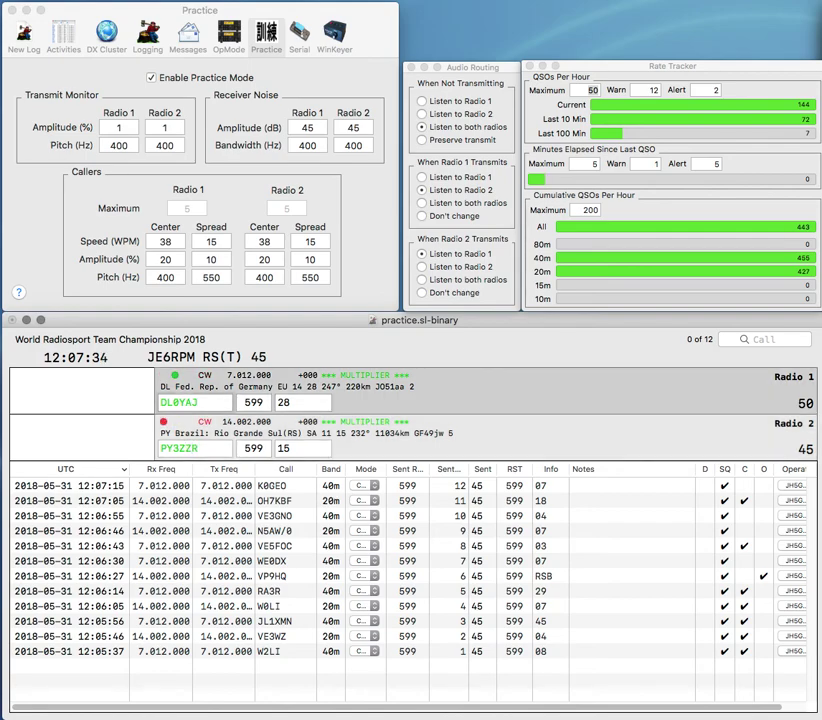
{"action": "key", "text": "BackSpace"}
{"action": "type", "text": "9"}
{"action": "key", "text": "Return"}
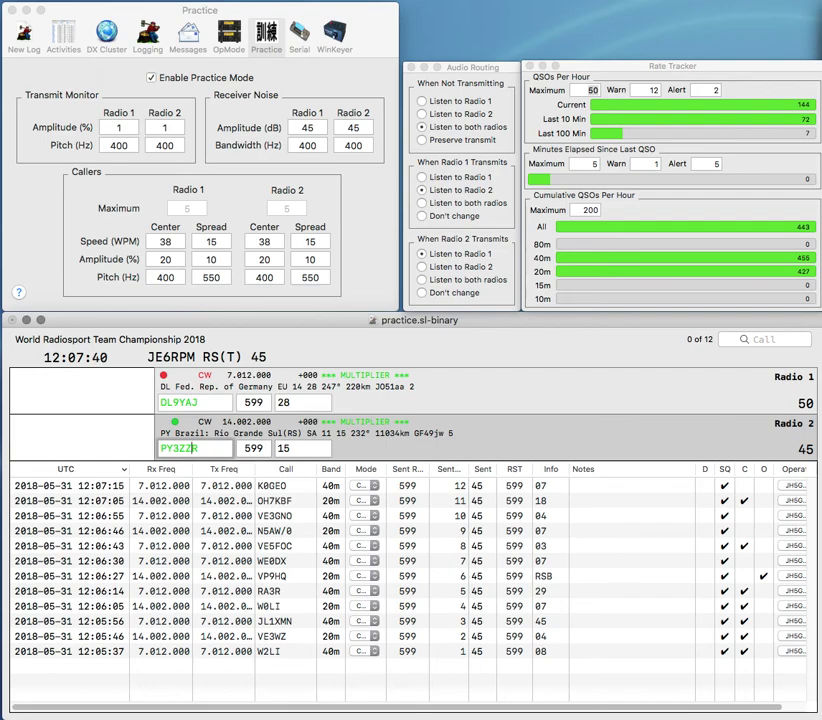
{"action": "key", "text": "Return"}
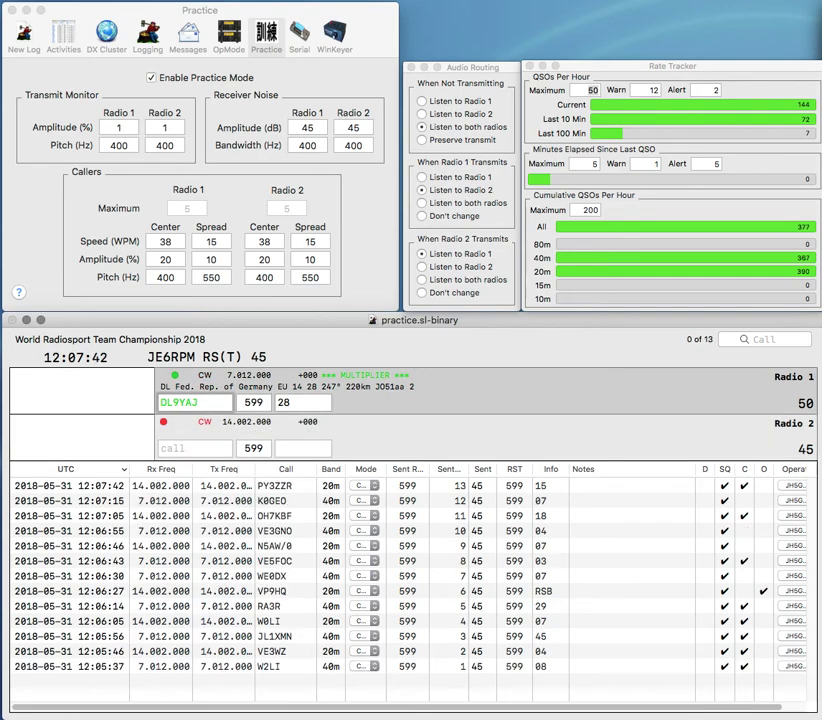
{"action": "key", "text": "Return"}
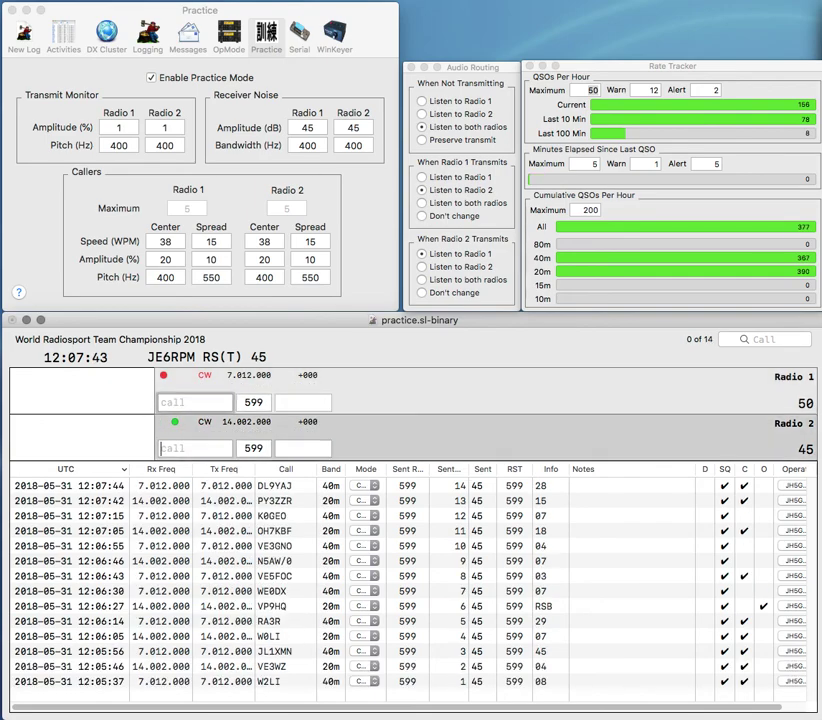
Step: Enter the partial call TG on Radio 2 and the partial call LU on Radio 1, sending each
{"action": "type", "text": "TG"}
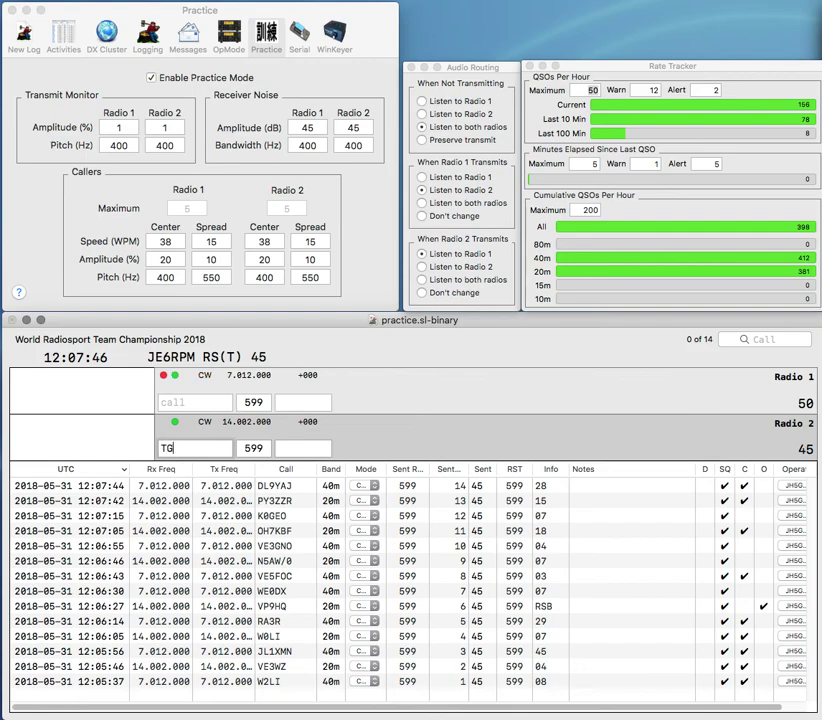
{"action": "key", "text": "Return"}
{"action": "type", "text": "LU"}
{"action": "key", "text": "Return"}
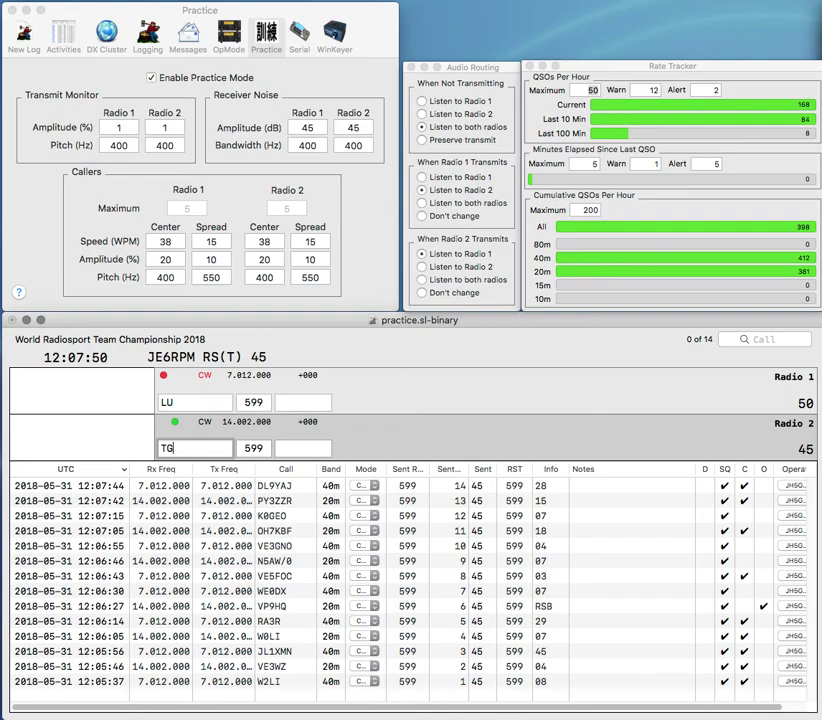
Step: Extend the partial calls to TG9 on Radio 2 and LUA on Radio 1, sending each for a repeat
{"action": "type", "text": "8"}
{"action": "type", "text": "9"}
{"action": "key", "text": "BackSpace"}
{"action": "key", "text": "BackSpace"}
{"action": "type", "text": "9"}
{"action": "key", "text": "Return"}
{"action": "type", "text": "A"}
{"action": "key", "text": "Return"}
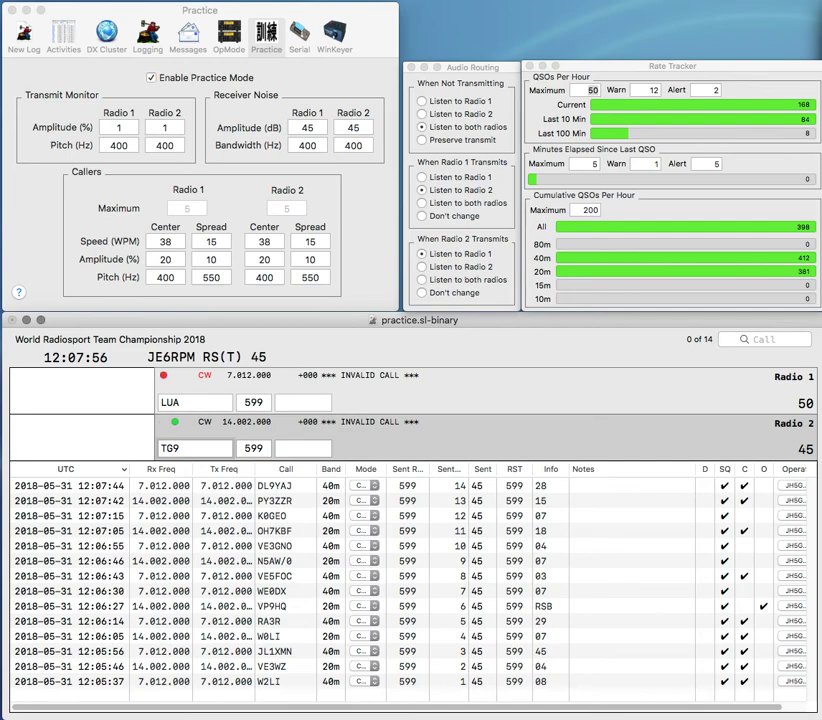
Step: Complete the Radio 2 call as TG9AGD and change the Radio 1 call to RU4A, sending both exchanges
{"action": "type", "text": "AGD"}
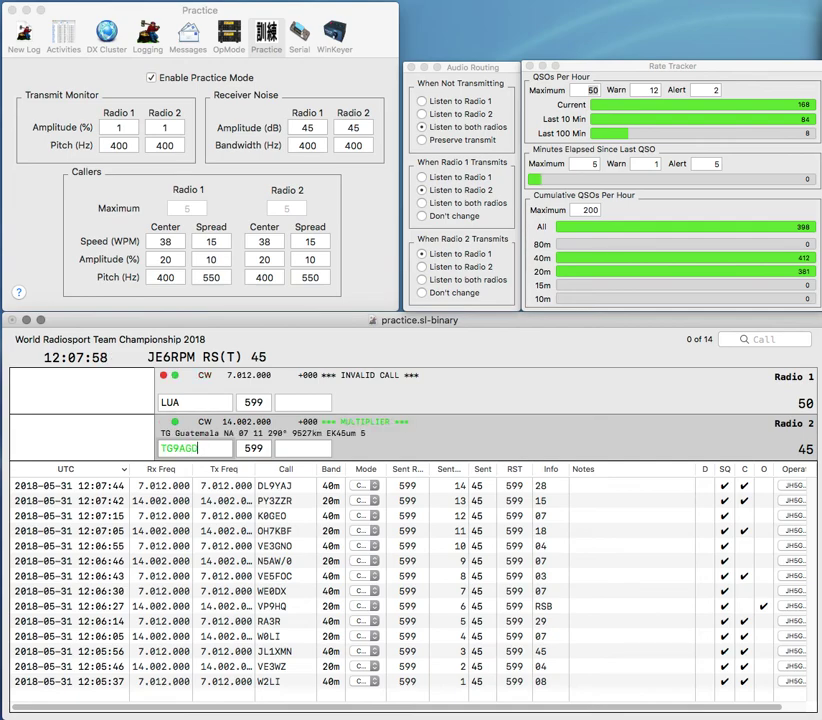
{"action": "key", "text": "Return"}
{"action": "type", "text": "4"}
{"action": "key", "text": "Left"}
{"action": "key", "text": "Left"}
{"action": "key", "text": "BackSpace"}
{"action": "type", "text": "R"}
{"action": "key", "text": "Return"}
{"action": "key", "text": "Return"}
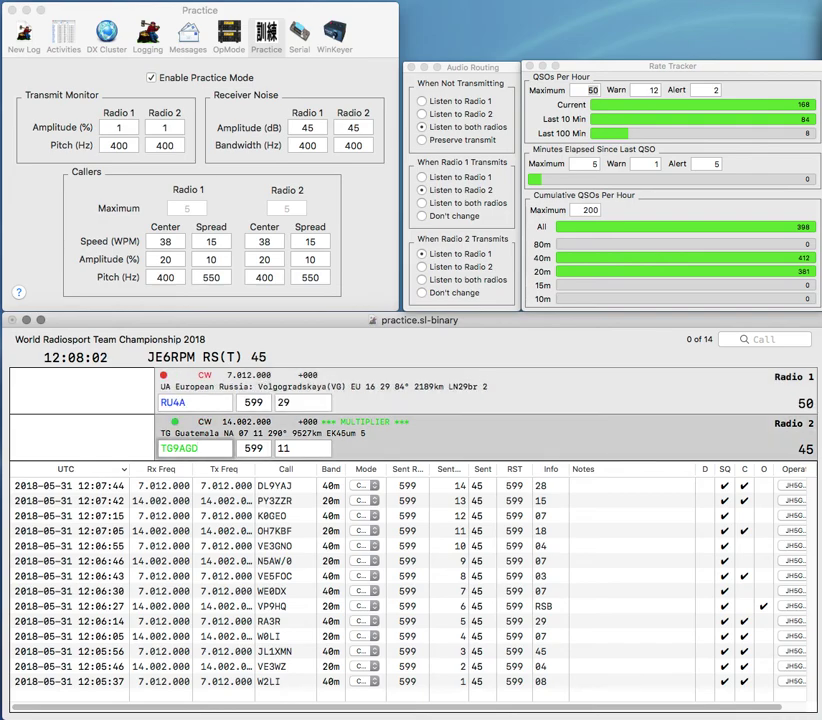
{"action": "type", "text": "R2"}
{"action": "key", "text": "Return"}
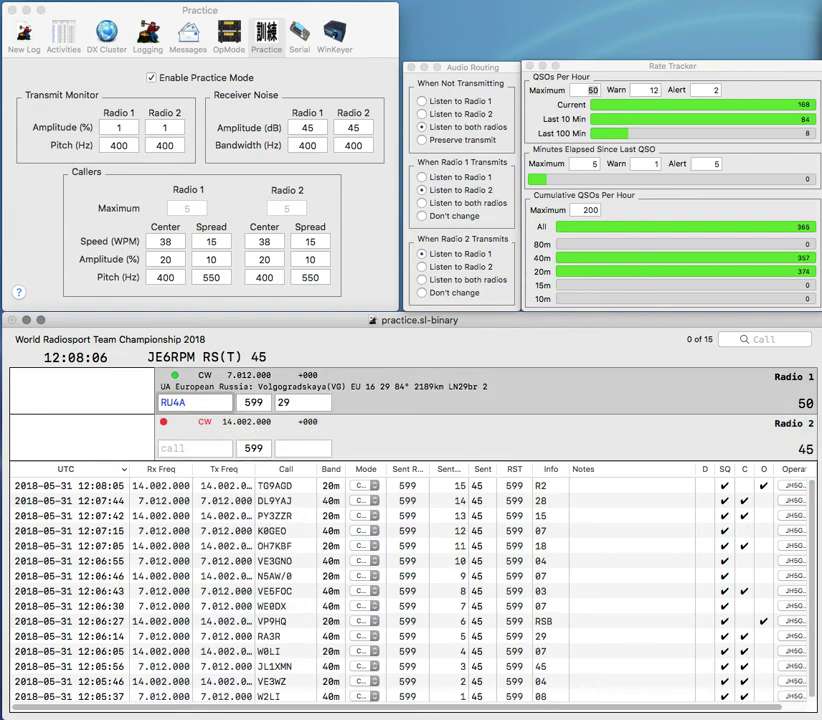
{"action": "key", "text": "Return"}
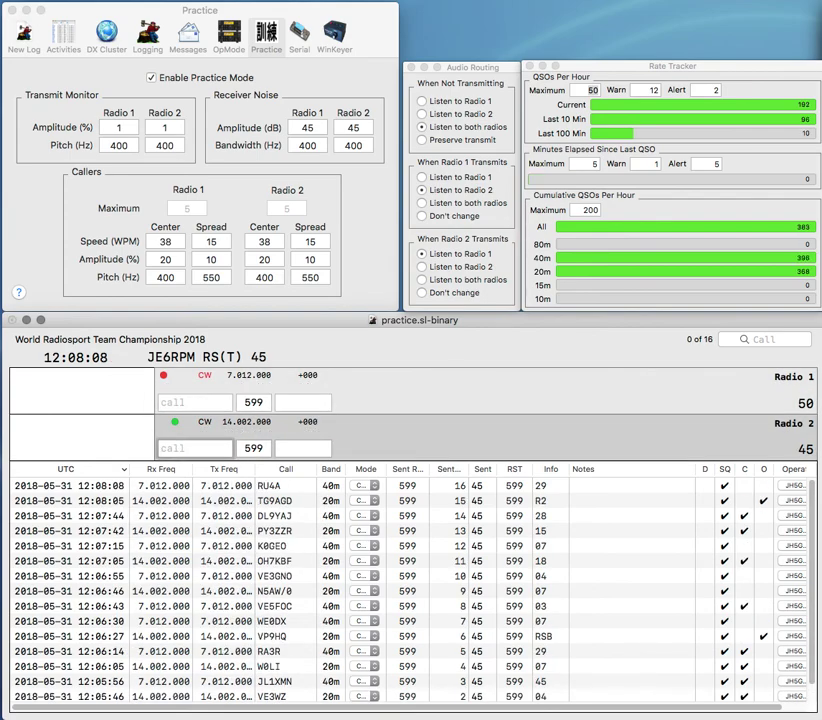
Step: Enter the partial call WD9 on Radio 2 and the partial call 0ZX on Radio 1
{"action": "type", "text": "WD9"}
{"action": "key", "text": "grave"}
{"action": "type", "text": "0ZX"}
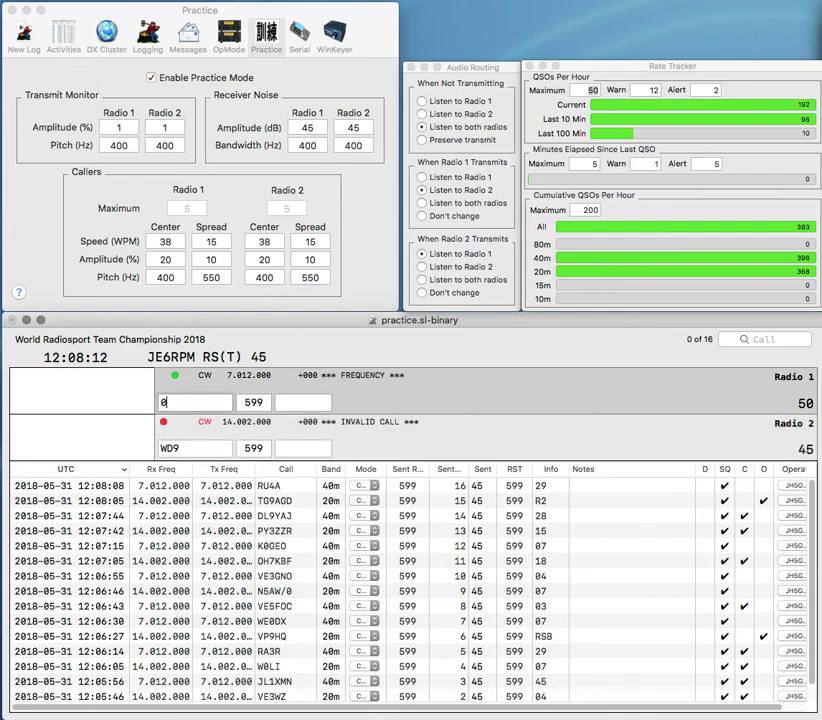
{"action": "key", "text": "Home"}
{"action": "key", "text": "grave"}
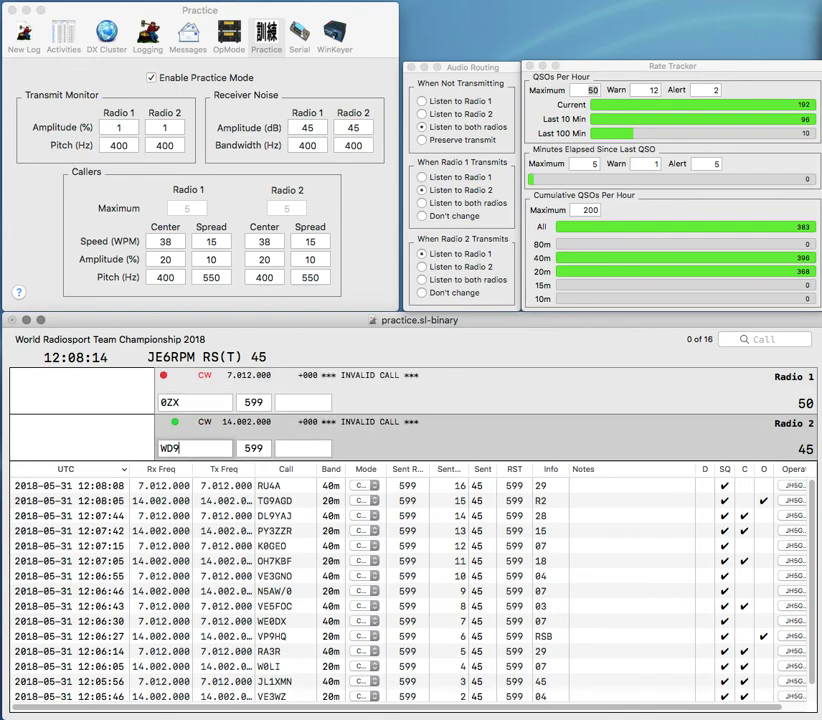
{"action": "key", "text": "BackSpace"}
{"action": "type", "text": "8NC"}
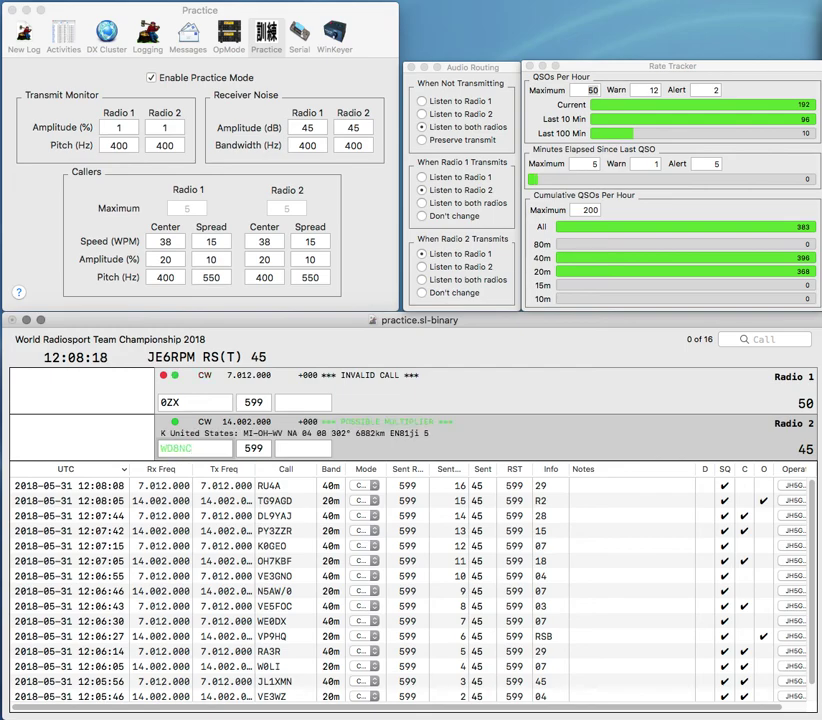
{"action": "key", "text": "Return"}
{"action": "key", "text": "grave"}
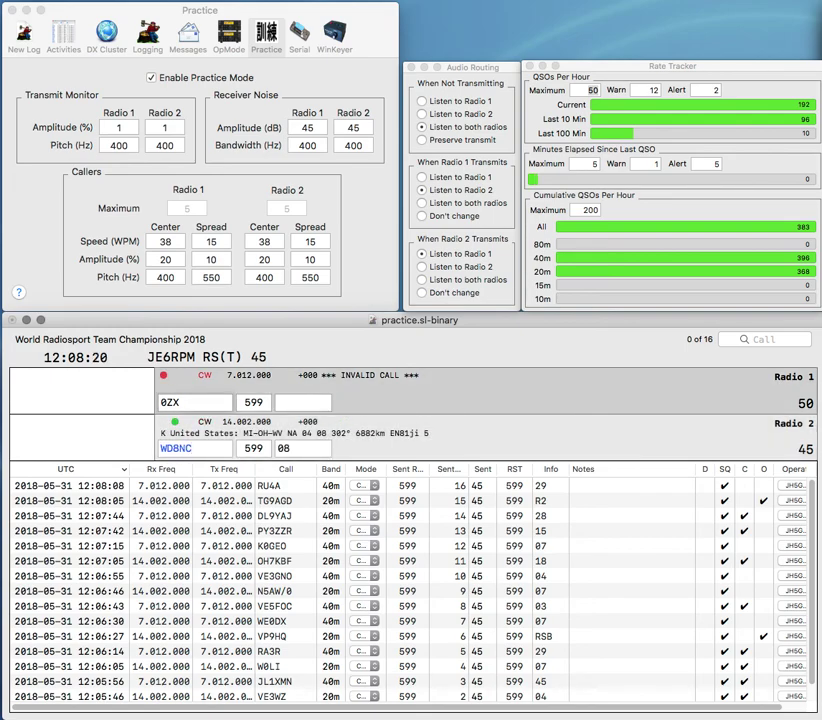
Step: Correct the Radio 1 call to W1ZX and send its exchange
{"action": "key", "text": "grave"}
{"action": "type", "text": "W"}
{"action": "key", "text": "Delete"}
{"action": "type", "text": "1"}
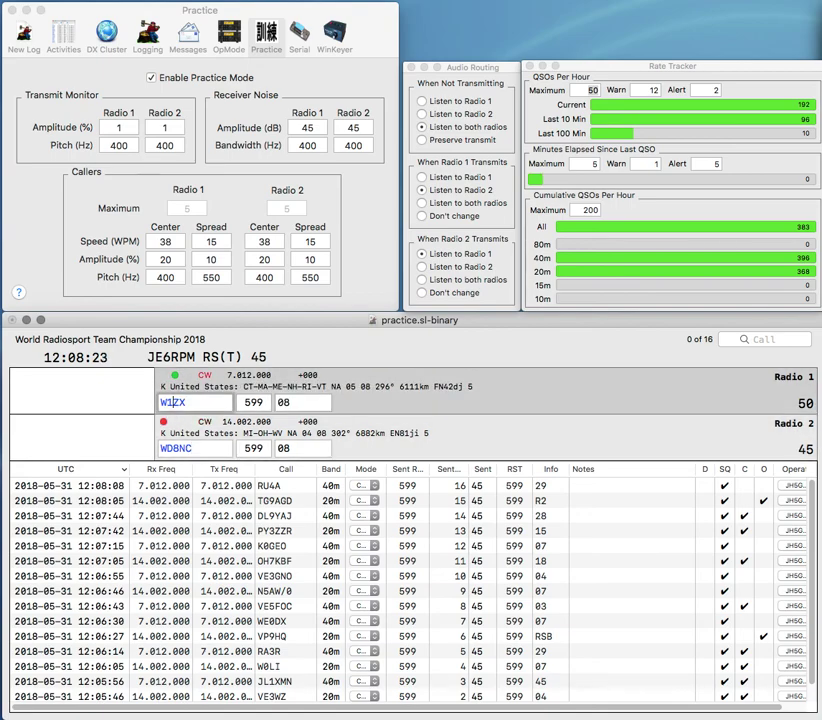
{"action": "key", "text": "Return"}
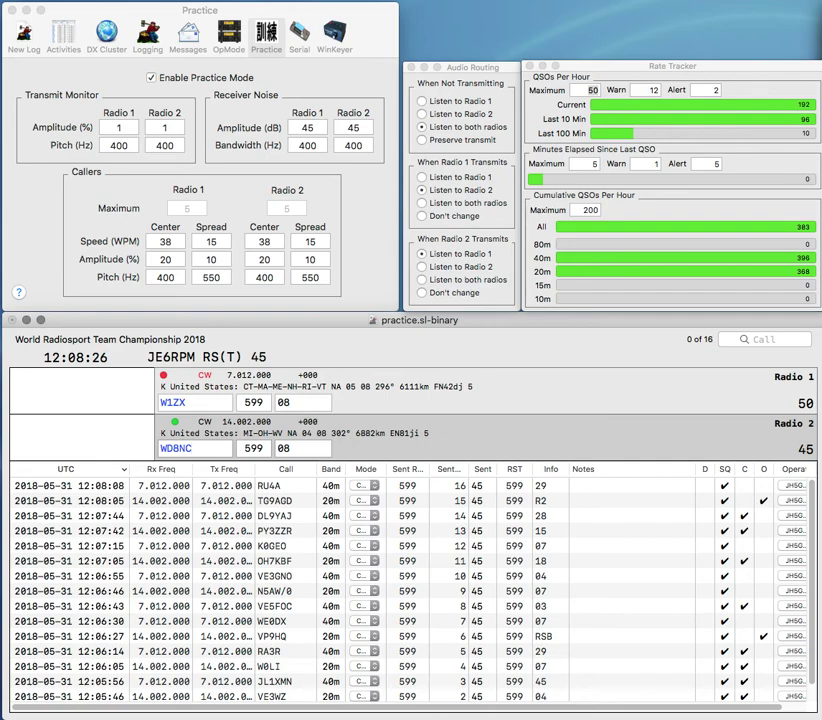
{"action": "type", "text": "C"}
{"action": "key", "text": "Return"}
{"action": "key", "text": "Down"}
{"action": "key", "text": "Left"}
{"action": "key", "text": "Left"}
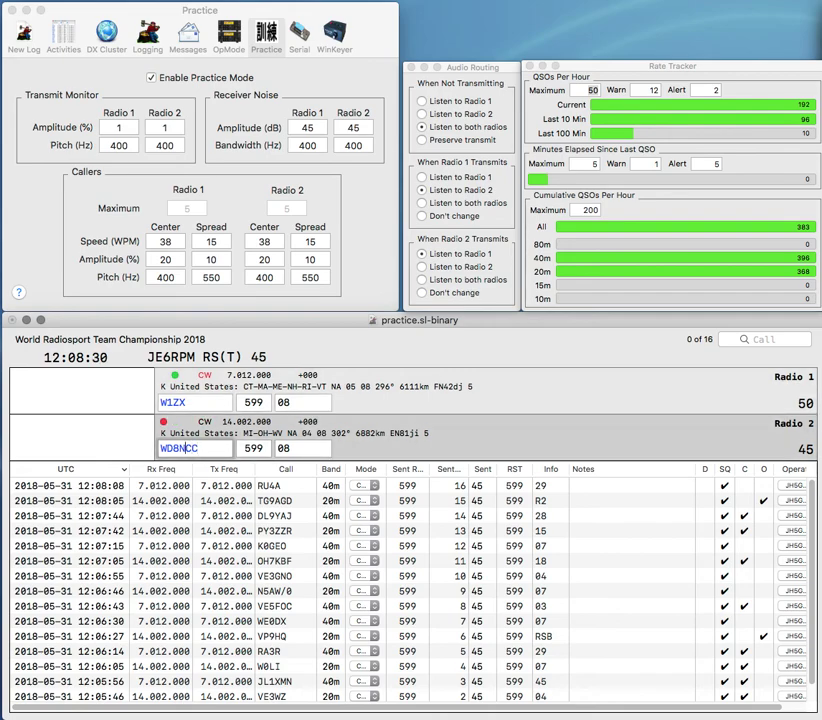
{"action": "key", "text": "Up"}
{"action": "key", "text": "Return"}
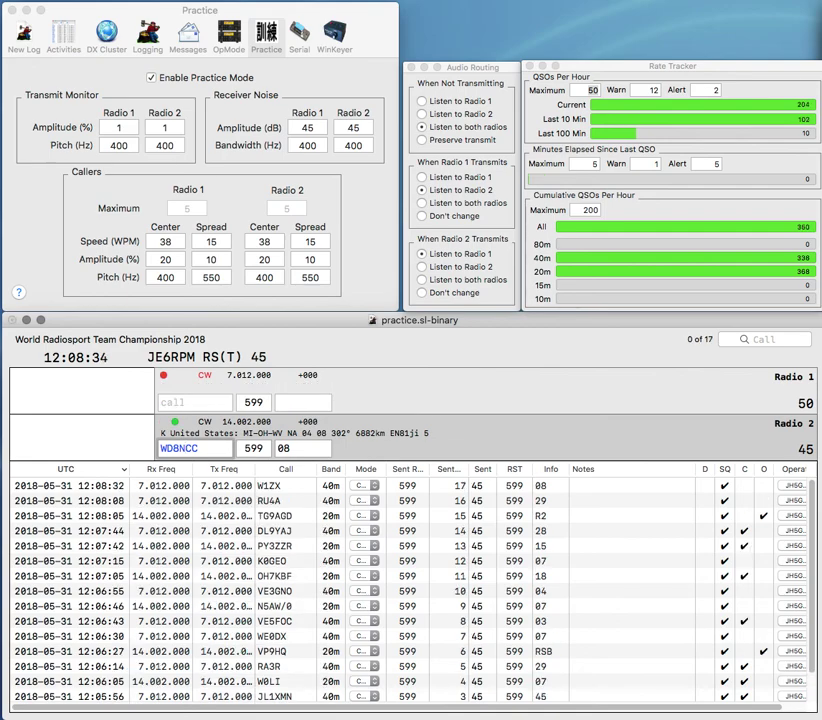
{"action": "type", "text": "N"}
{"action": "key", "text": "BackSpace"}
{"action": "key", "text": "BackSpace"}
{"action": "key", "text": "BackSpace"}
{"action": "type", "text": "KN"}
{"action": "key", "text": "Return"}
{"action": "type", "text": "DMD"}
{"action": "key", "text": "Return"}
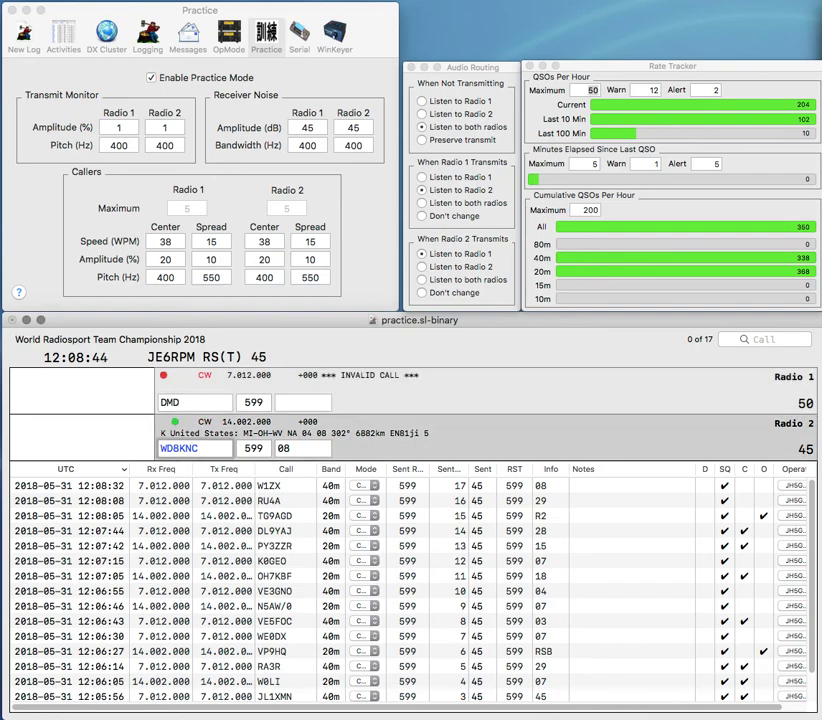
{"action": "key", "text": "Return"}
Step: Complete the Radio 1 call as DK7UD and log it with exchange 28
{"action": "key", "text": "Left"}
{"action": "key", "text": "Left"}
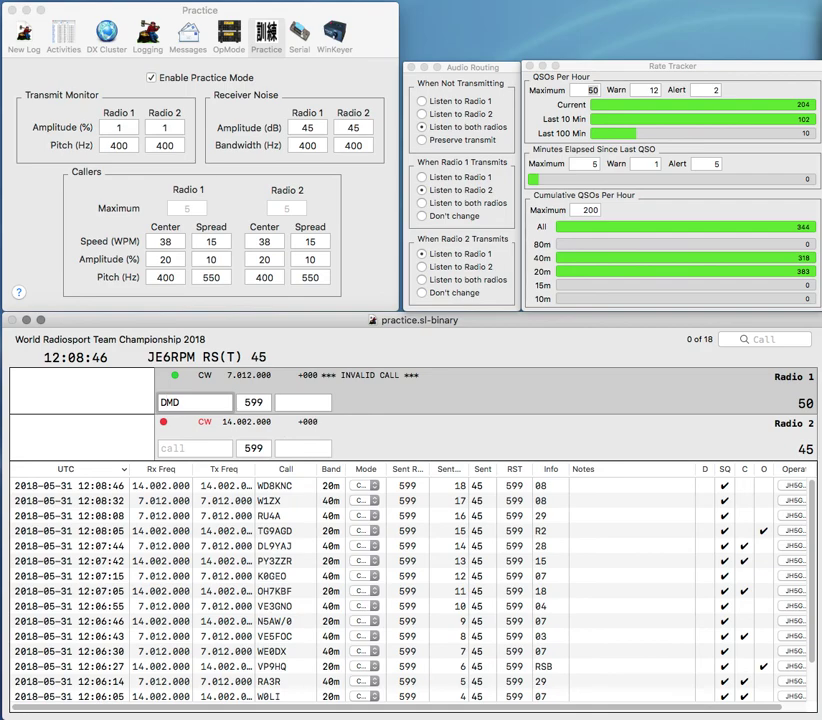
{"action": "type", "text": "K"}
{"action": "type", "text": "U"}
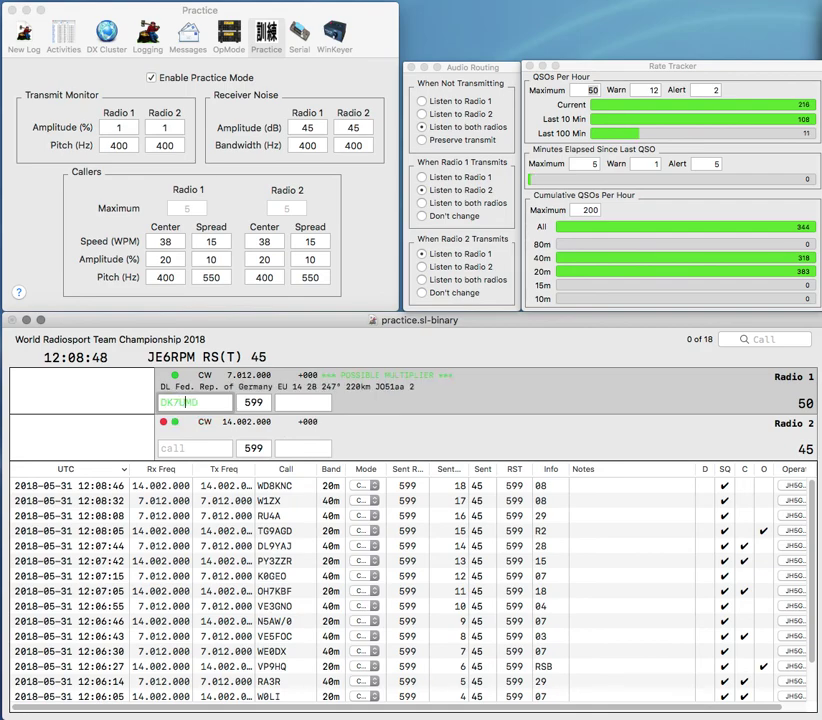
{"action": "key", "text": "space"}
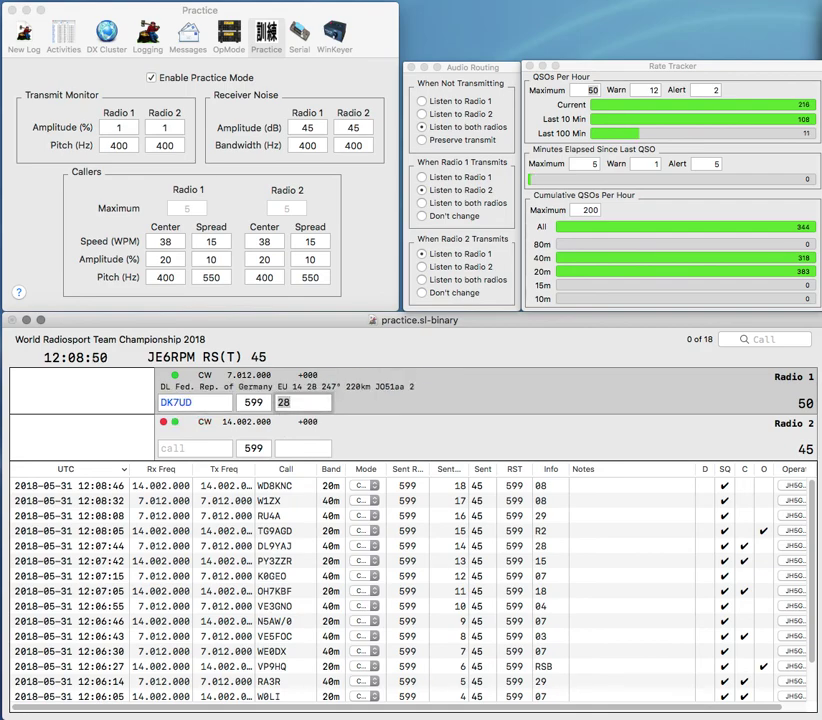
{"action": "key", "text": "Return"}
Step: Enter the partial call EY on Radio 2 and the partial call PT on Radio 1, sending each
{"action": "type", "text": "EY"}
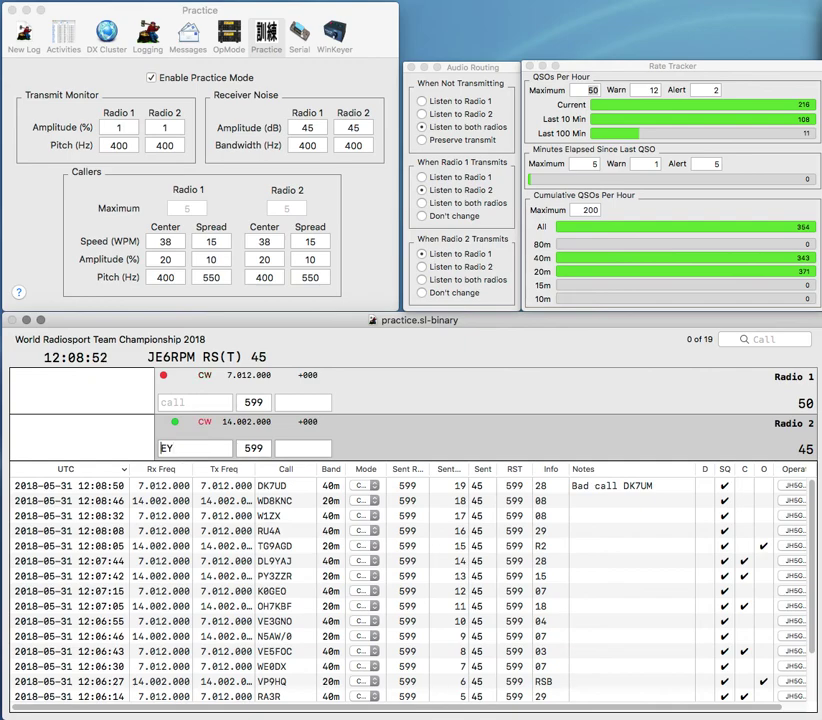
{"action": "key", "text": "Return"}
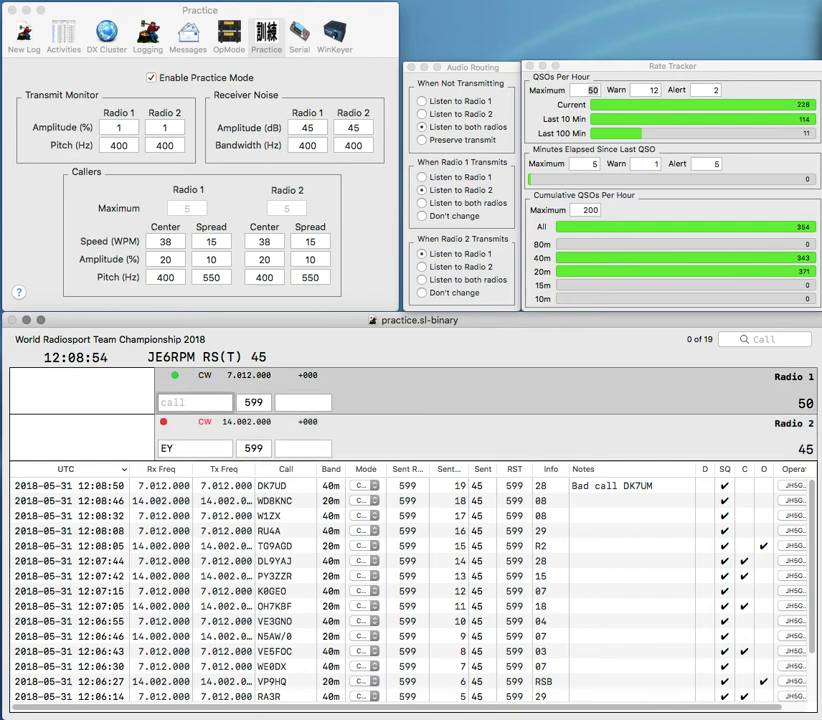
{"action": "type", "text": "PT"}
{"action": "key", "text": "Return"}
{"action": "type", "text": "KC0"}
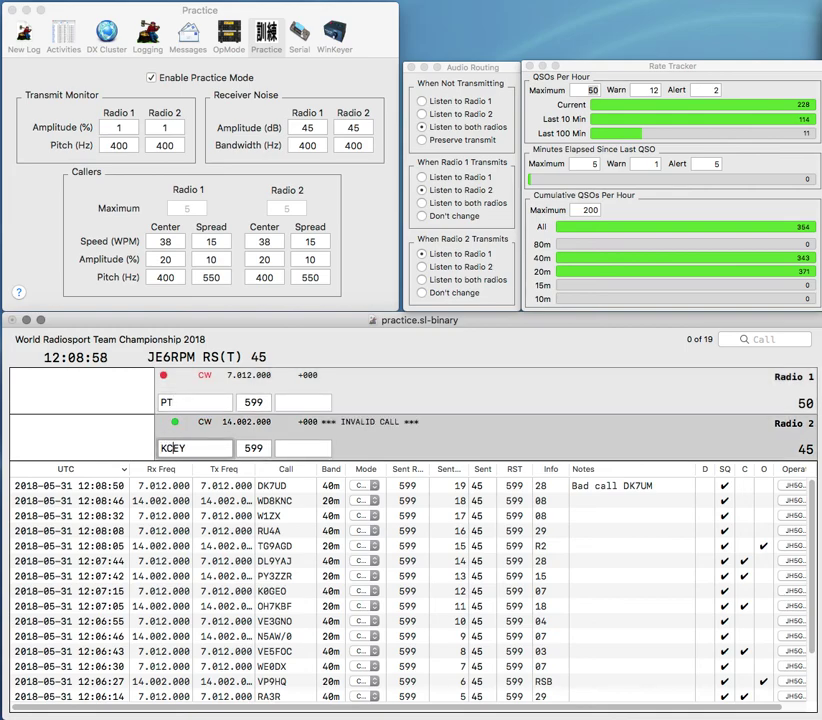
{"action": "type", "text": "R"}
{"action": "key", "text": "BackSpace"}
{"action": "key", "text": "Return"}
{"action": "type", "text": "PTDM"}
{"action": "key", "text": "Return"}
{"action": "key", "text": "Left"}
{"action": "key", "text": "Left"}
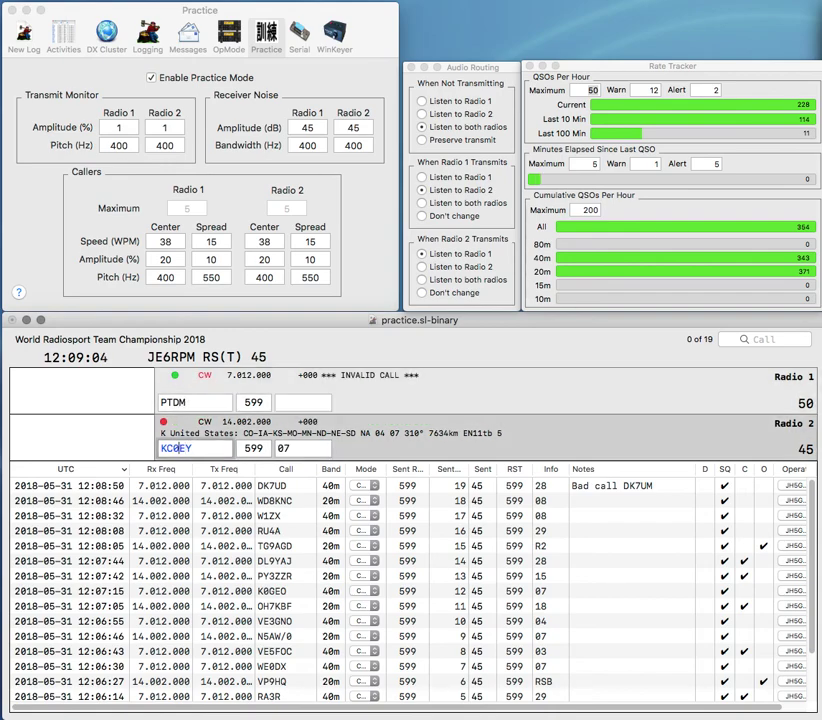
{"action": "key", "text": "Return"}
{"action": "type", "text": "R"}
{"action": "key", "text": "Return"}
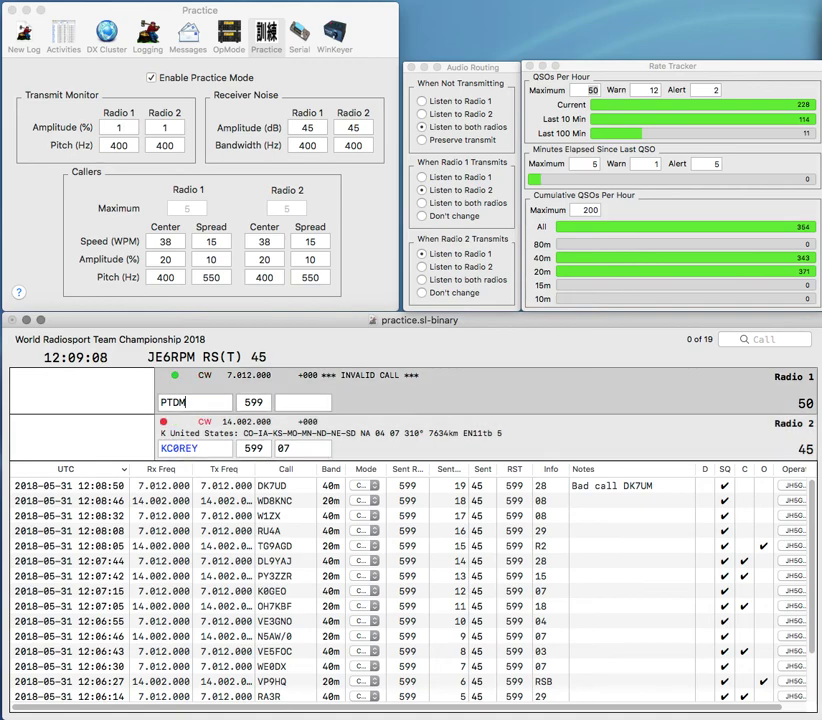
{"action": "key", "text": "Left"}
{"action": "key", "text": "Left"}
{"action": "type", "text": "2A"}
{"action": "key", "text": "space"}
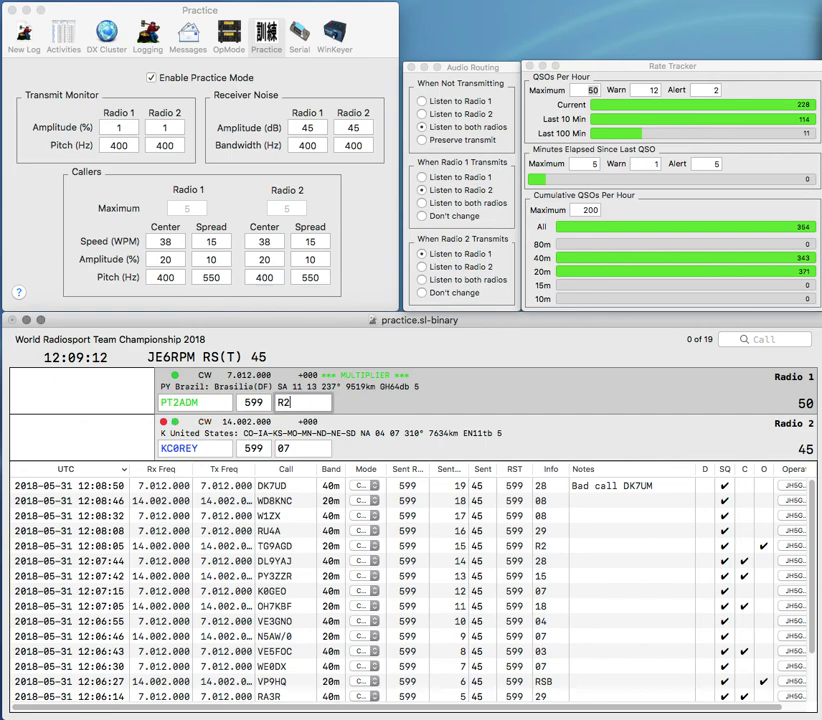
{"action": "key", "text": "Return"}
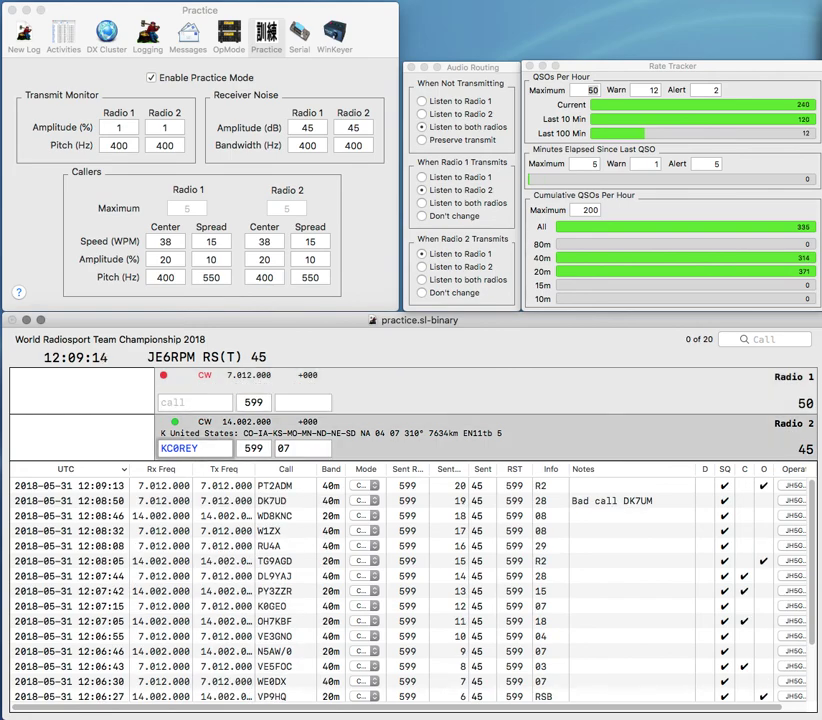
{"action": "key", "text": "Return"}
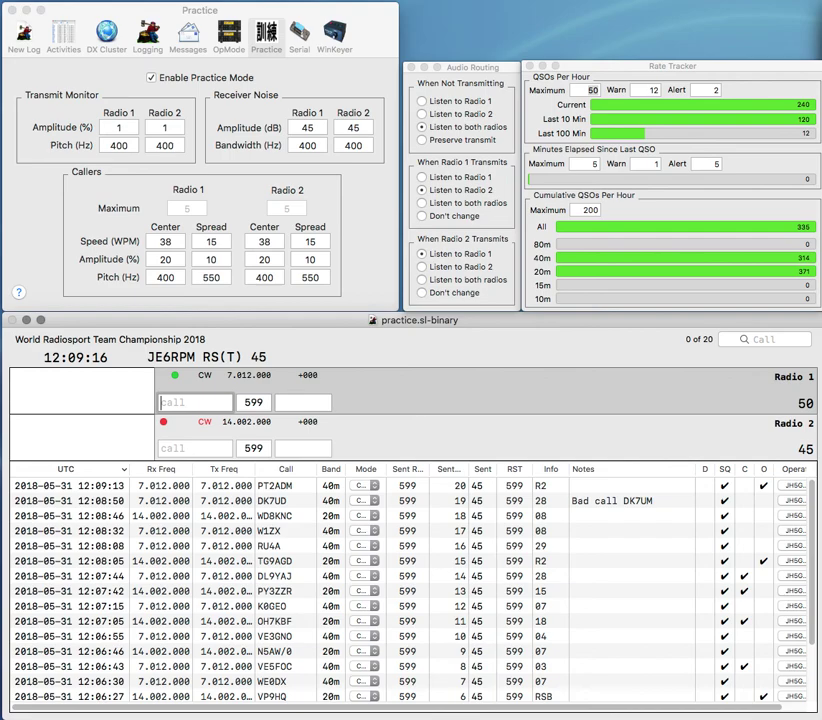
{"action": "type", "text": "H"}
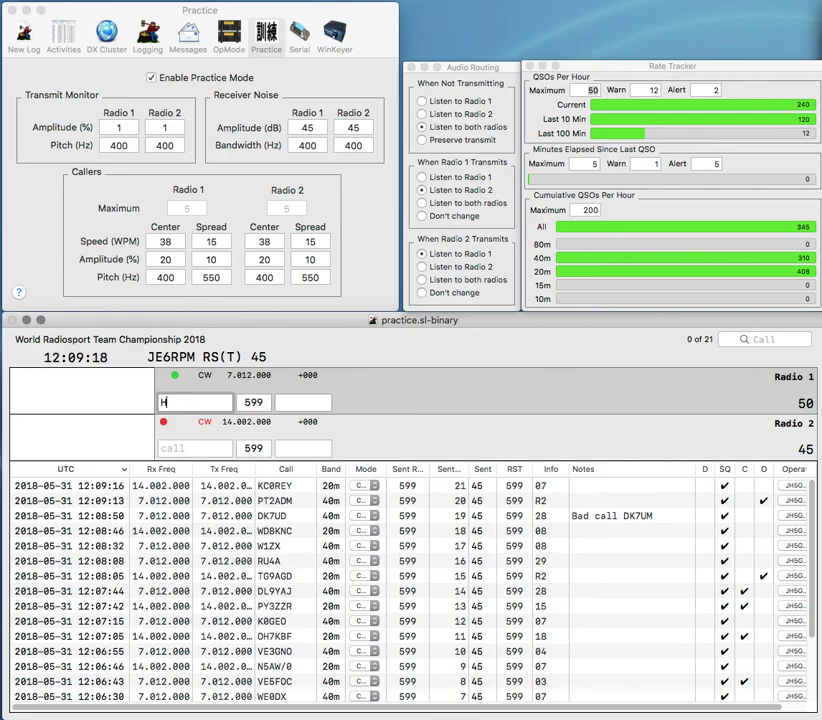
{"action": "type", "text": "B9AG4UNB"}
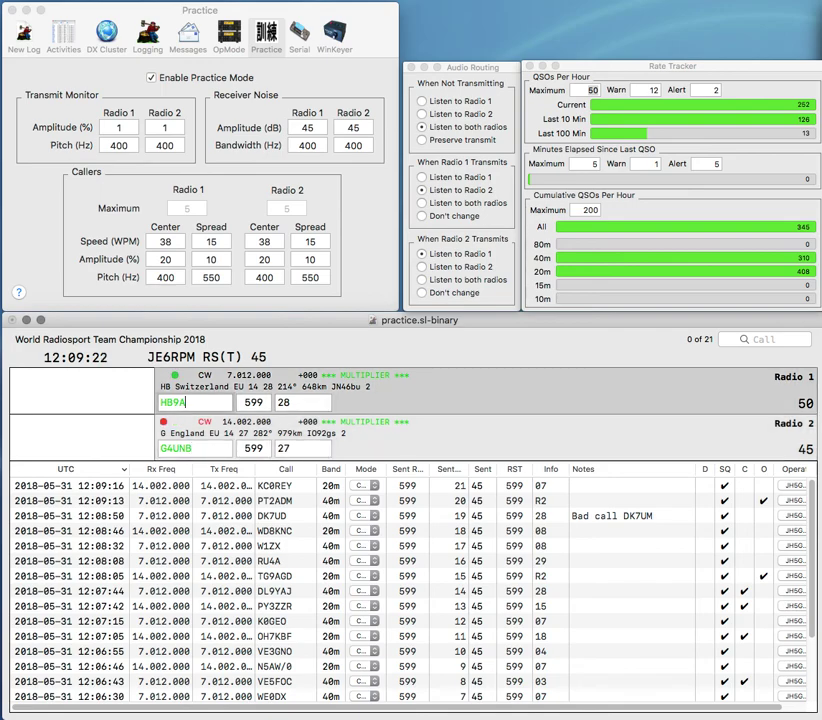
{"action": "key", "text": "BackSpace"}
{"action": "type", "text": "DAX"}
{"action": "key", "text": "Return"}
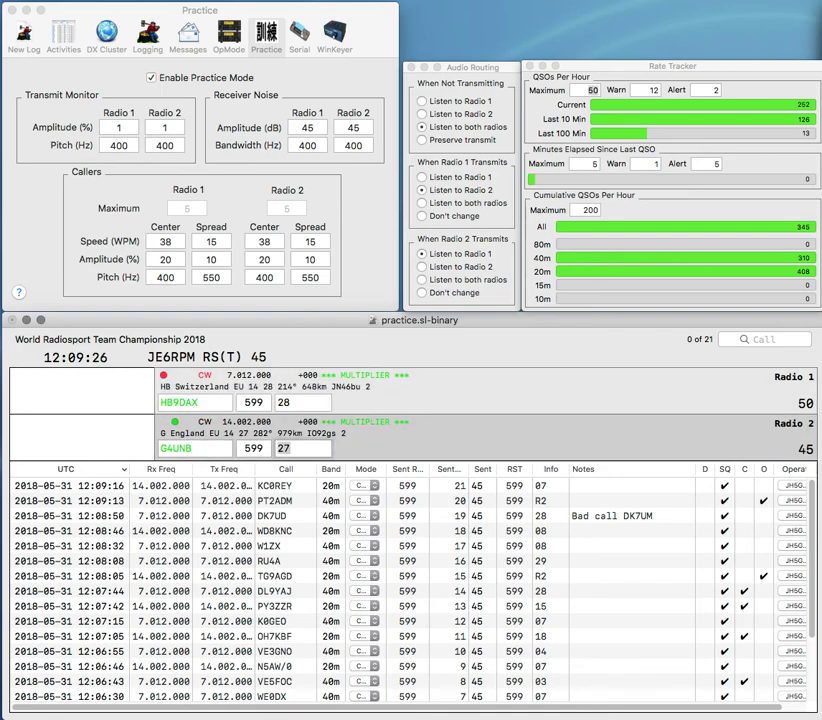
{"action": "key", "text": "Return"}
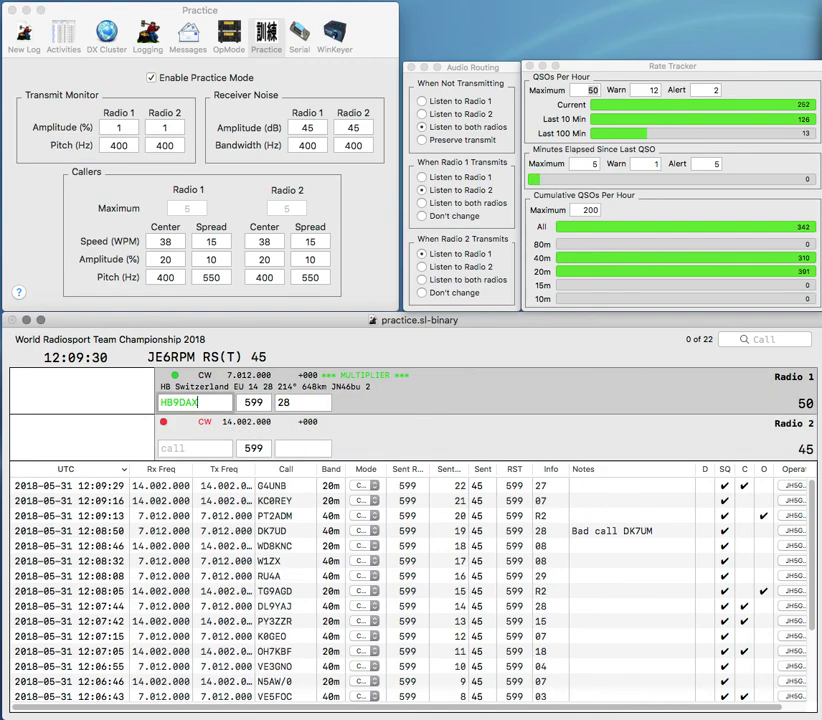
{"action": "key", "text": "Return"}
{"action": "type", "text": "X"}
{"action": "key", "text": "BackSpace"}
{"action": "type", "text": "UXV4Y"}
{"action": "key", "text": "Delete"}
{"action": "key", "text": "Return"}
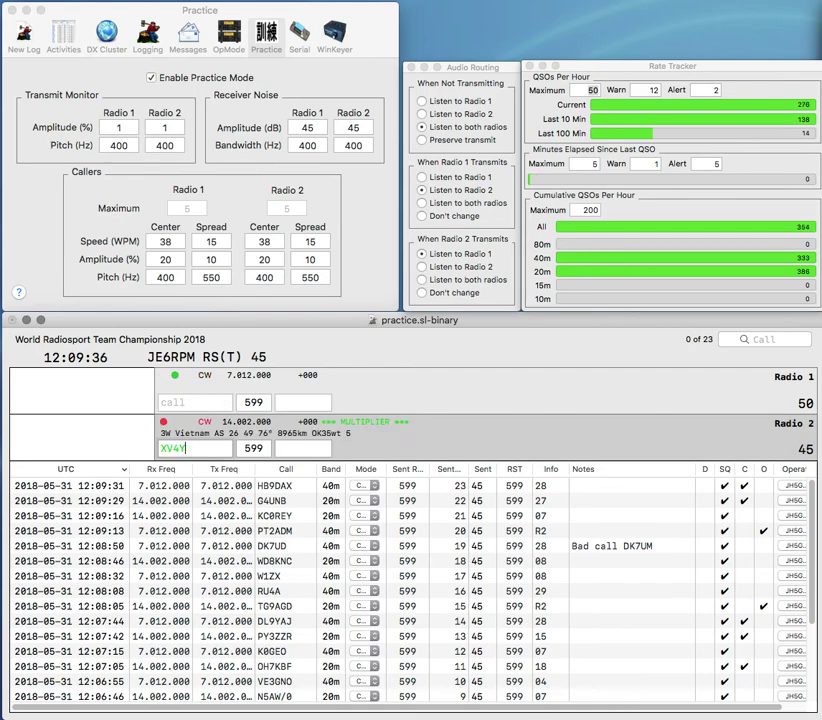
Step: Enter the partial call EE on Radio 1 and log XV4Y on Radio 2 with exchange VARC
{"action": "key", "text": "Up"}
{"action": "type", "text": "EE"}
{"action": "key", "text": "Down"}
{"action": "key", "text": "Tab"}
{"action": "type", "text": "VARC"}
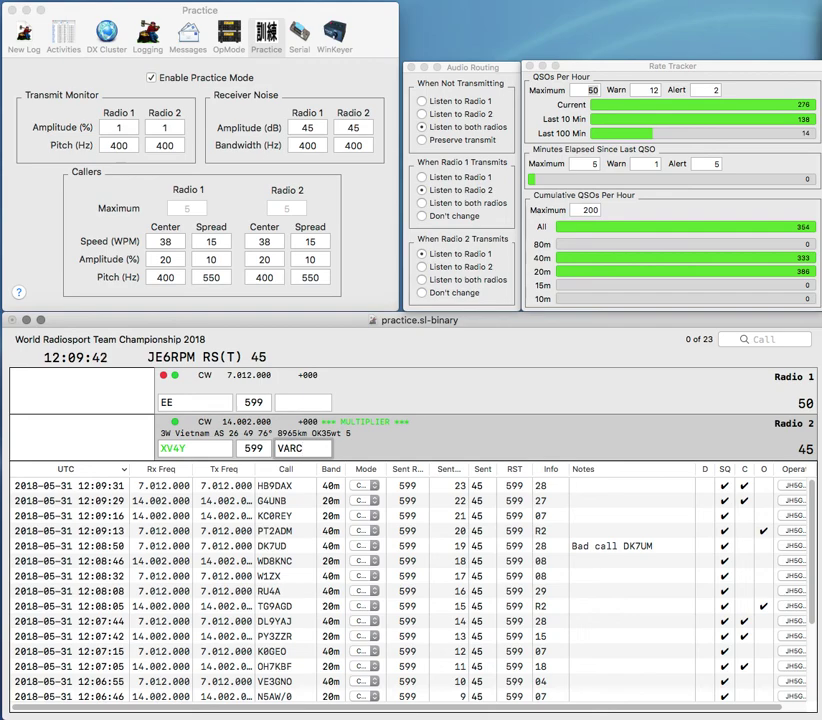
{"action": "key", "text": "Return"}
{"action": "key", "text": "Up"}
{"action": "type", "text": "B"}
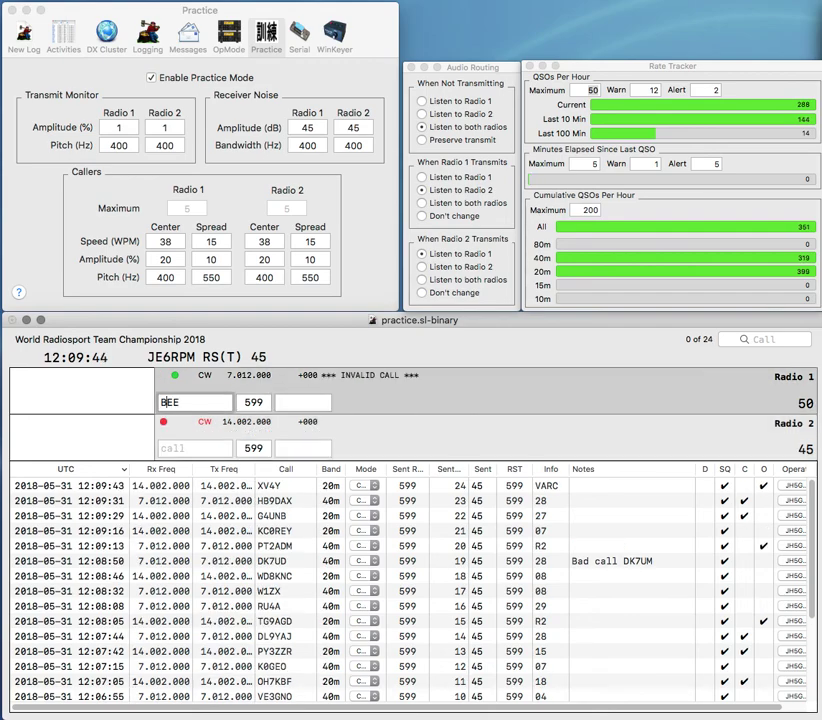
{"action": "key", "text": "Down"}
{"action": "type", "text": "Y"}
{"action": "key", "text": "Up"}
{"action": "type", "text": "JP3"}
{"action": "key", "text": "Return"}
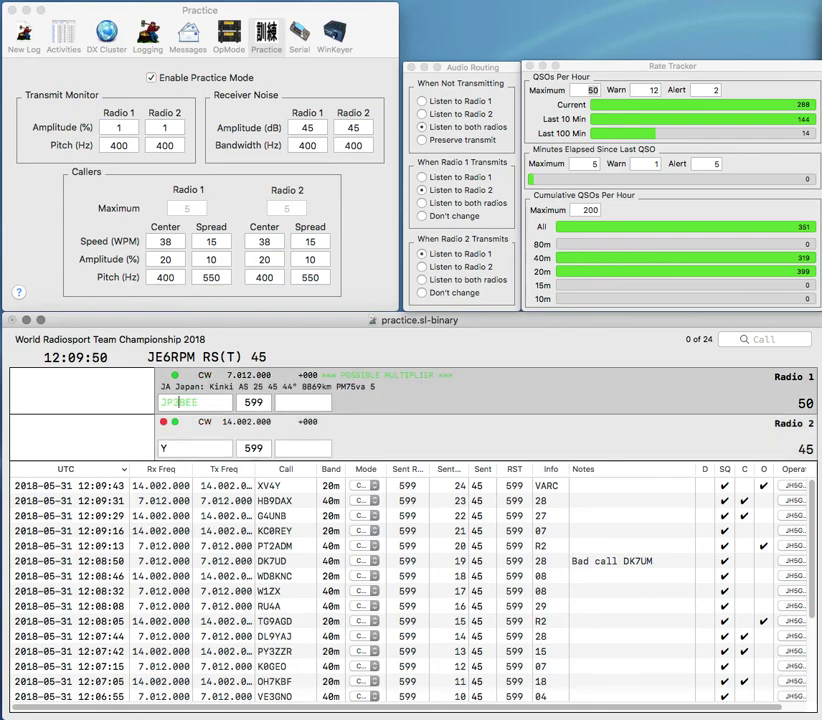
Step: Change the Radio 2 call to YV4HQ and log JP3BEE on Radio 1 with exchange 45
{"action": "type", "text": "LVHQ"}
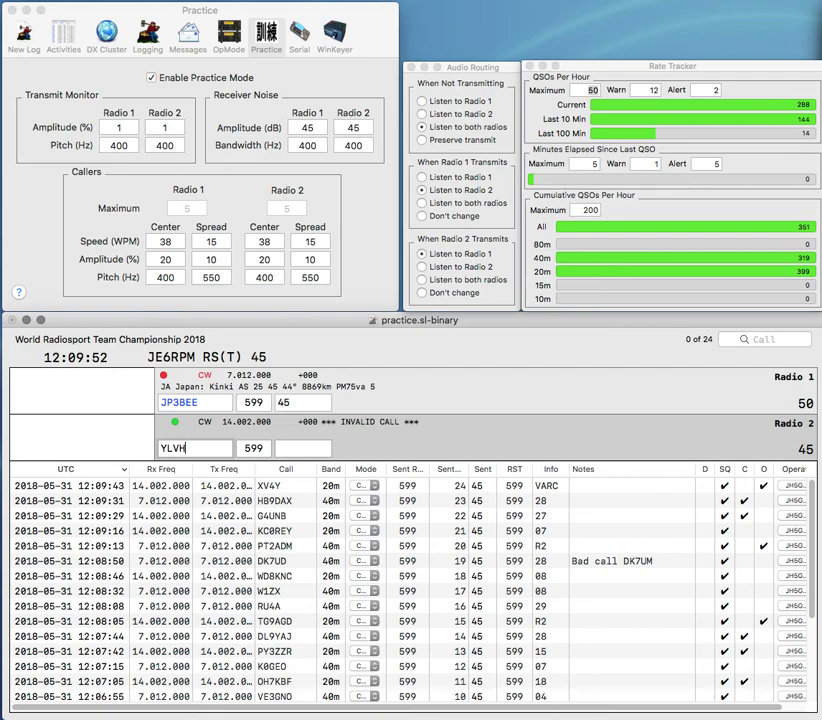
{"action": "key", "text": "Left"}
{"action": "key", "text": "Left"}
{"action": "key", "text": "Left"}
{"action": "key", "text": "Left"}
{"action": "key", "text": "Delete"}
{"action": "type", "text": "4"}
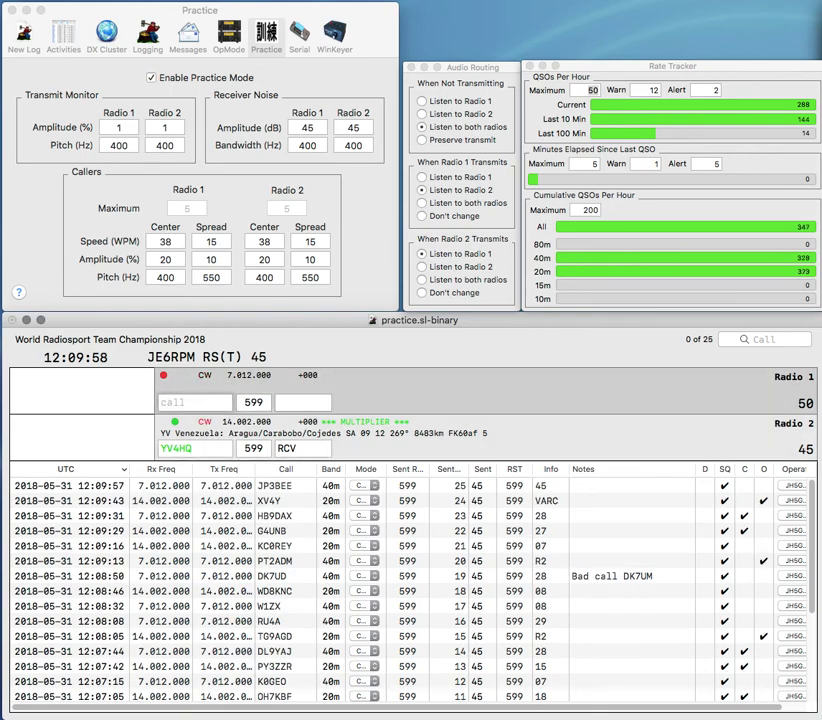
Step: Enter the partial call VE on Radio 1, and correct the Radio 2 call to YL4HQ and send it
{"action": "type", "text": "VVV3"}
{"action": "key", "text": "BackSpace"}
{"action": "key", "text": "BackSpace"}
{"action": "type", "text": "E"}
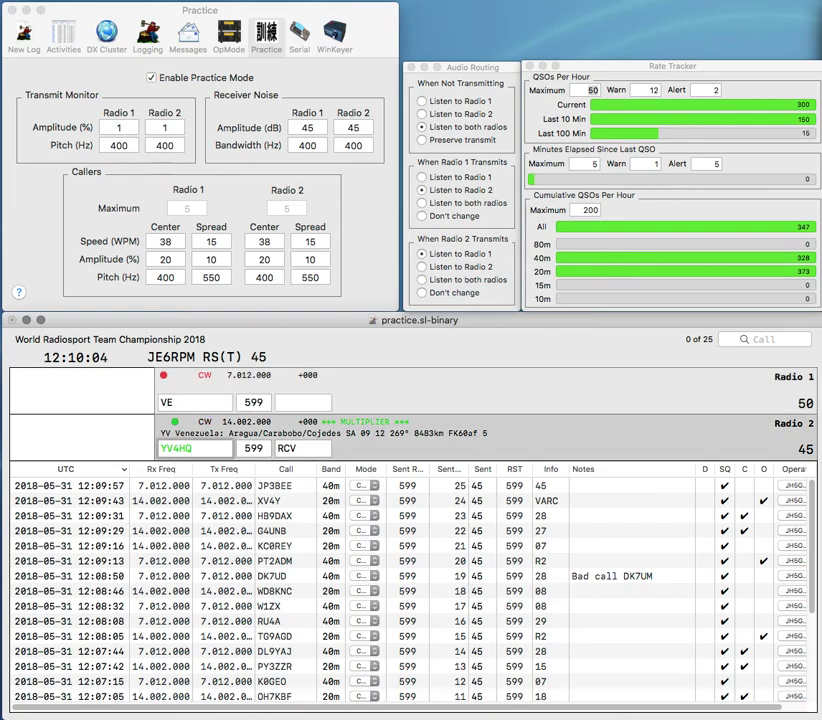
{"action": "key", "text": "BackSpace"}
{"action": "type", "text": "L"}
{"action": "key", "text": "Return"}
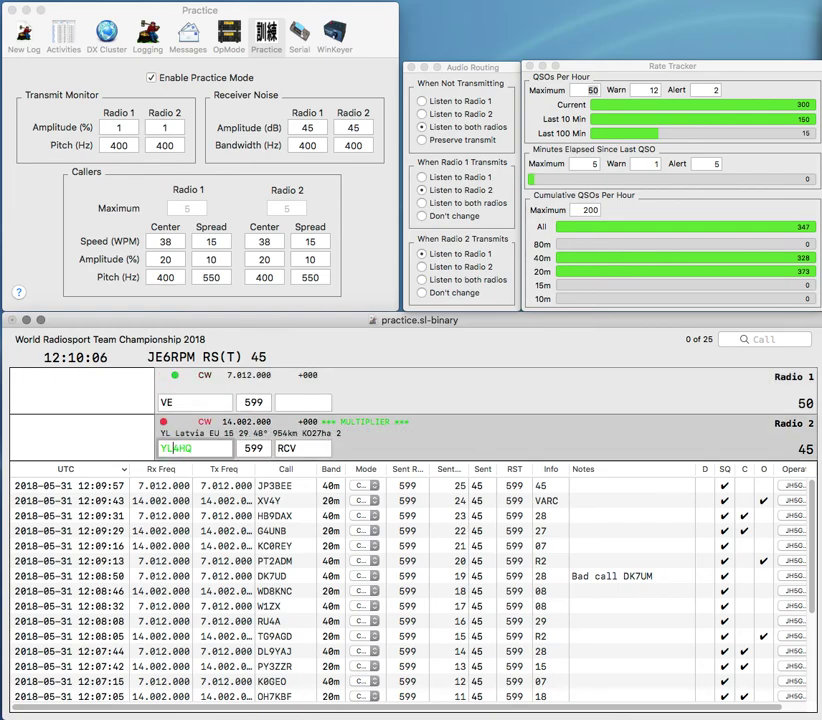
{"action": "key", "text": "backslash"}
{"action": "type", "text": "3YV"}
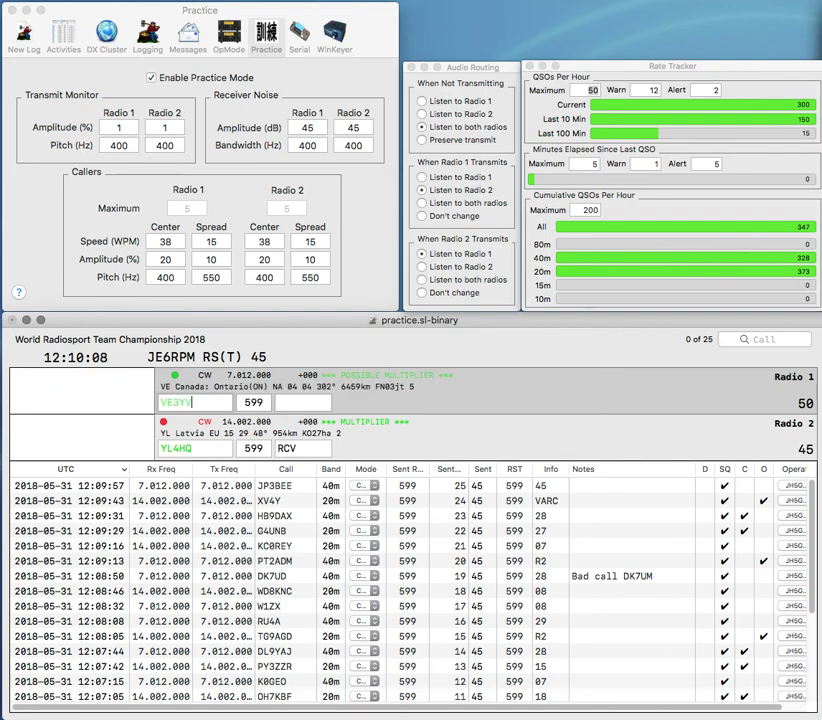
{"action": "key", "text": "Return"}
{"action": "key", "text": "backslash"}
{"action": "key", "text": "space"}
{"action": "type", "text": "LRAL"}
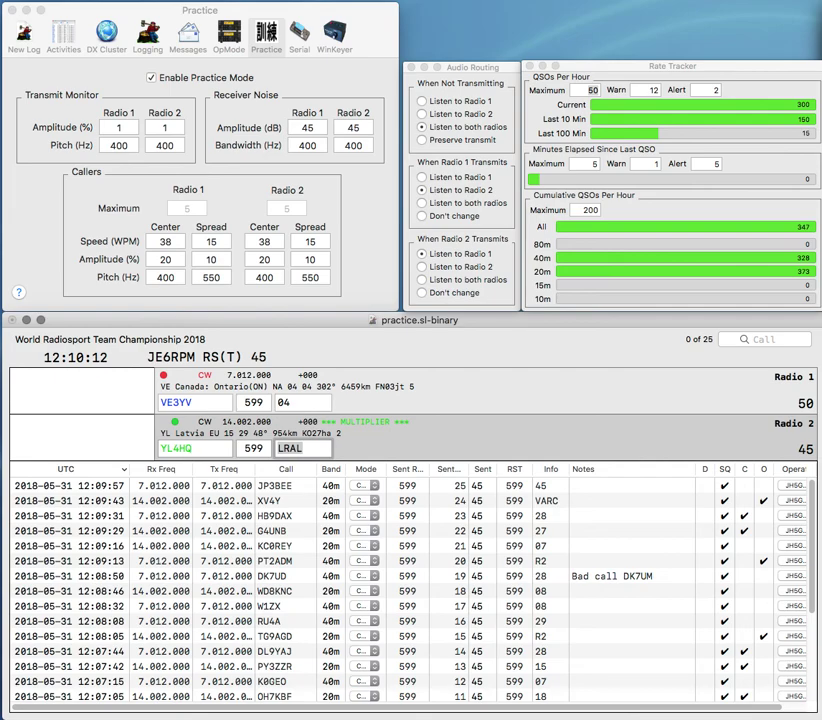
{"action": "key", "text": "Return"}
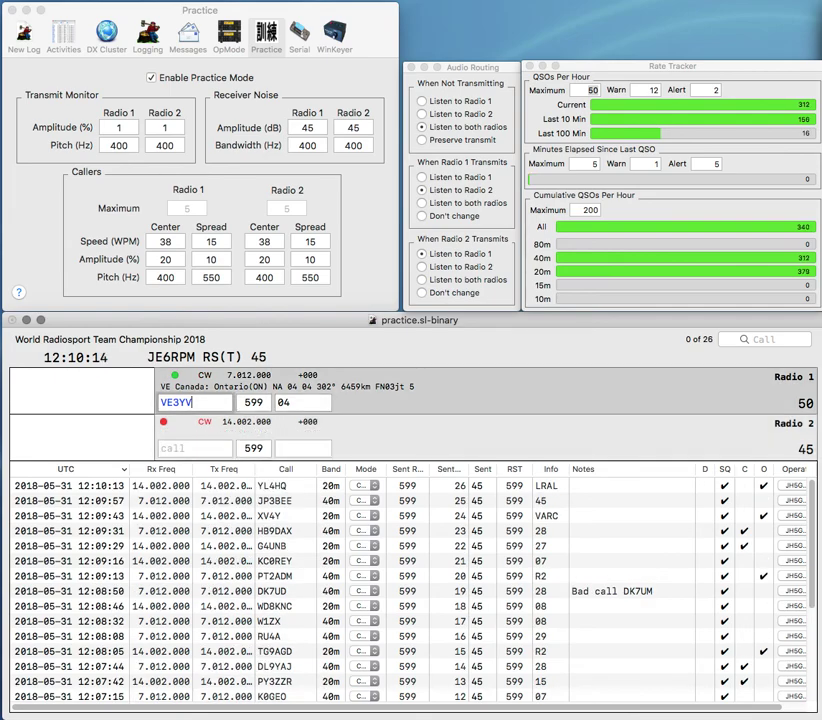
Step: Log VE3YV on Radio 1 with exchange R2
{"action": "key", "text": "space"}
{"action": "type", "text": "R2"}
{"action": "key", "text": "Return"}
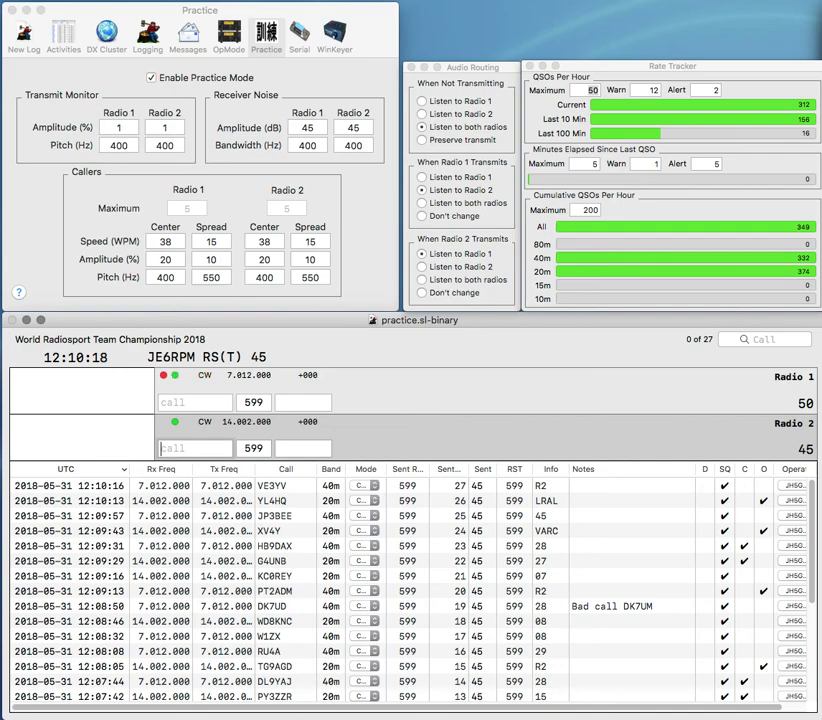
Step: Enter the partial call R on Radio 1 and build the Radio 2 call from /5 to JL8TZJ/5, sending it
{"action": "type", "text": "/5"}
{"action": "key", "text": "Return"}
{"action": "type", "text": "R"}
{"action": "key", "text": "backslash"}
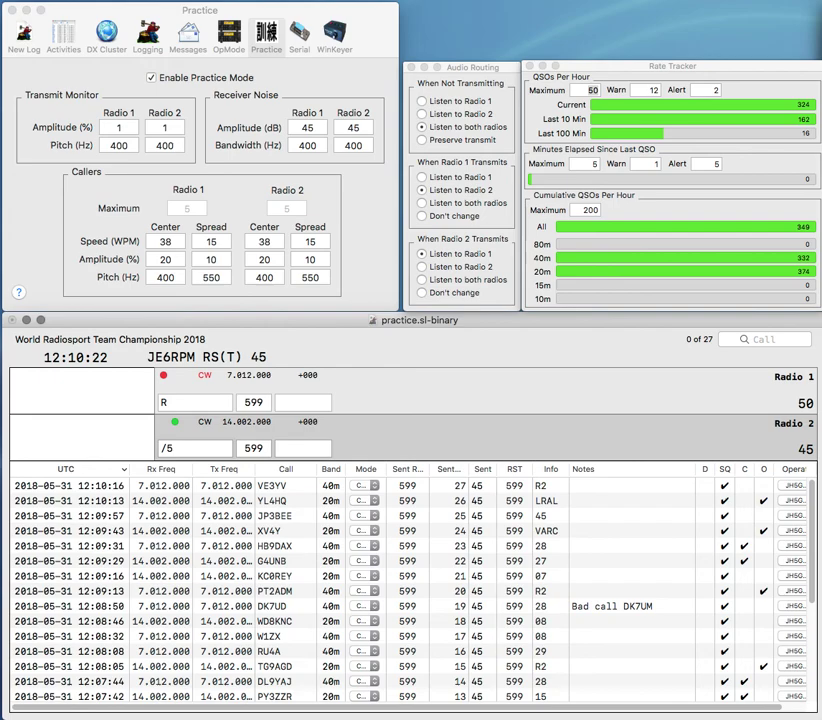
{"action": "type", "text": "JL8TZJ"}
{"action": "key", "text": "Return"}
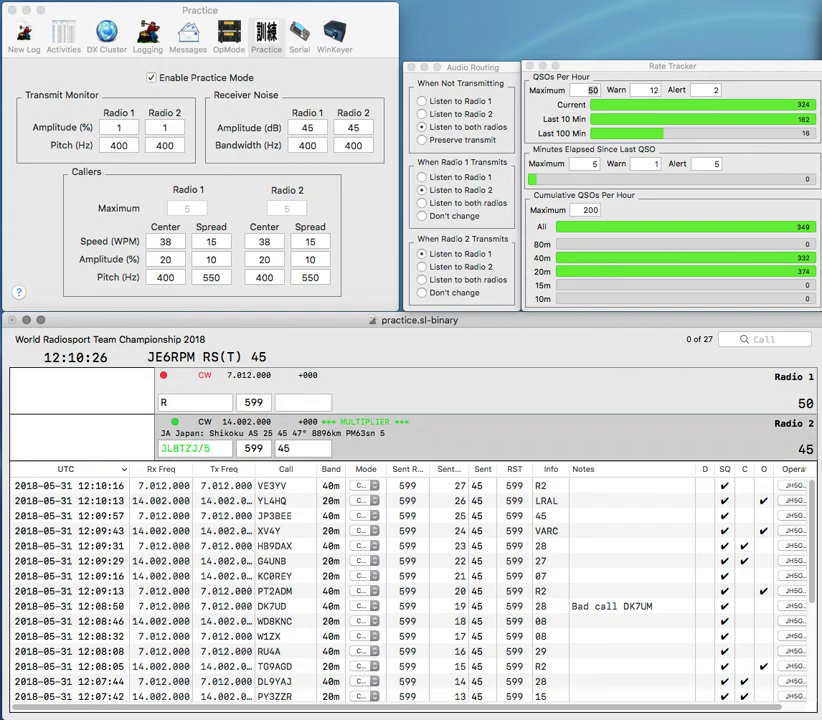
{"action": "type", "text": "9"}
{"action": "key", "text": "backslash"}
{"action": "key", "text": "Return"}
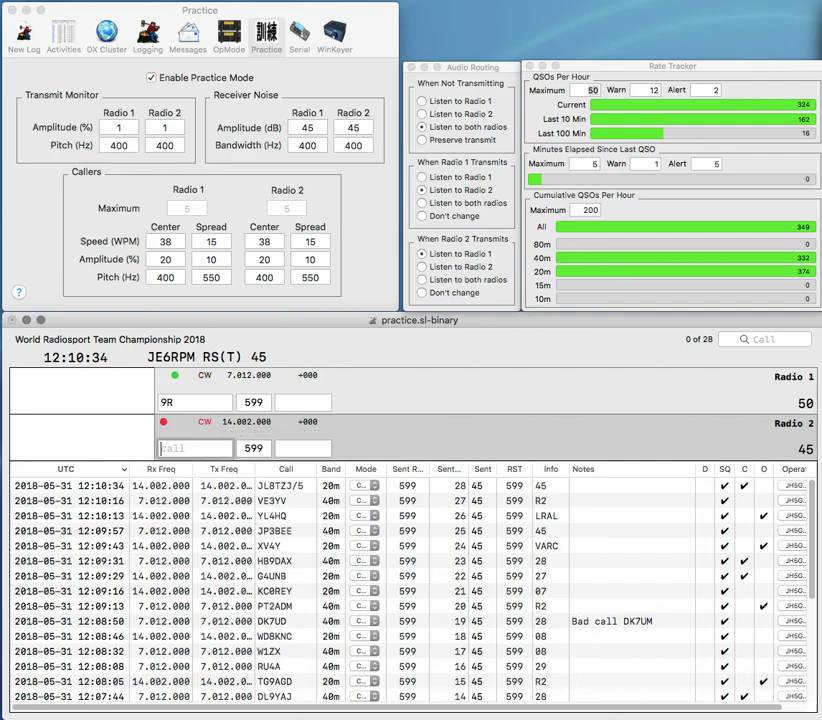
Step: Complete the Radio 1 call as OL9R and log it with exchange 28, entering the partial call KC on Radio 2
{"action": "type", "text": "OL"}
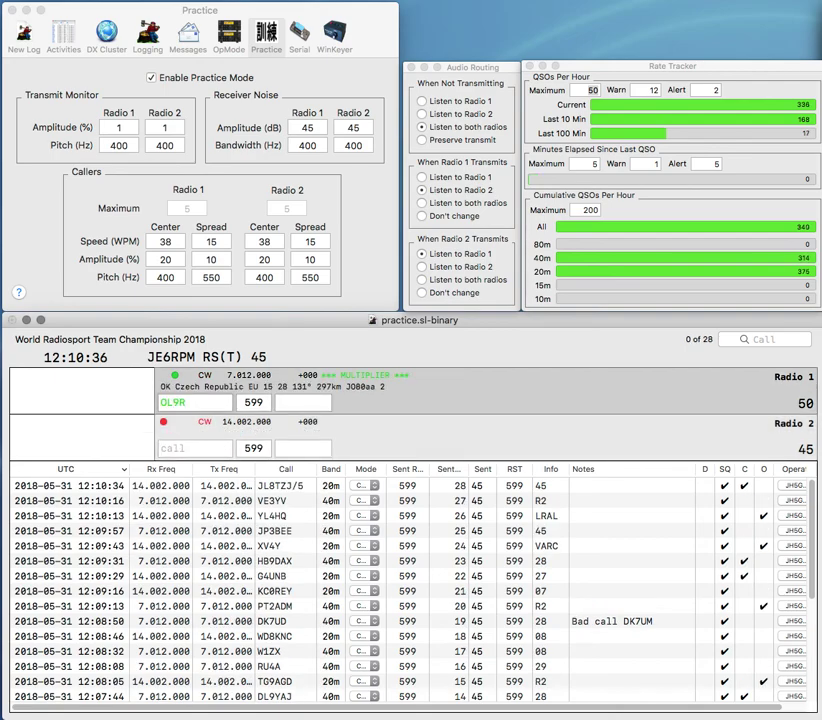
{"action": "key", "text": "Return"}
{"action": "key", "text": "backslash"}
{"action": "type", "text": "K"}
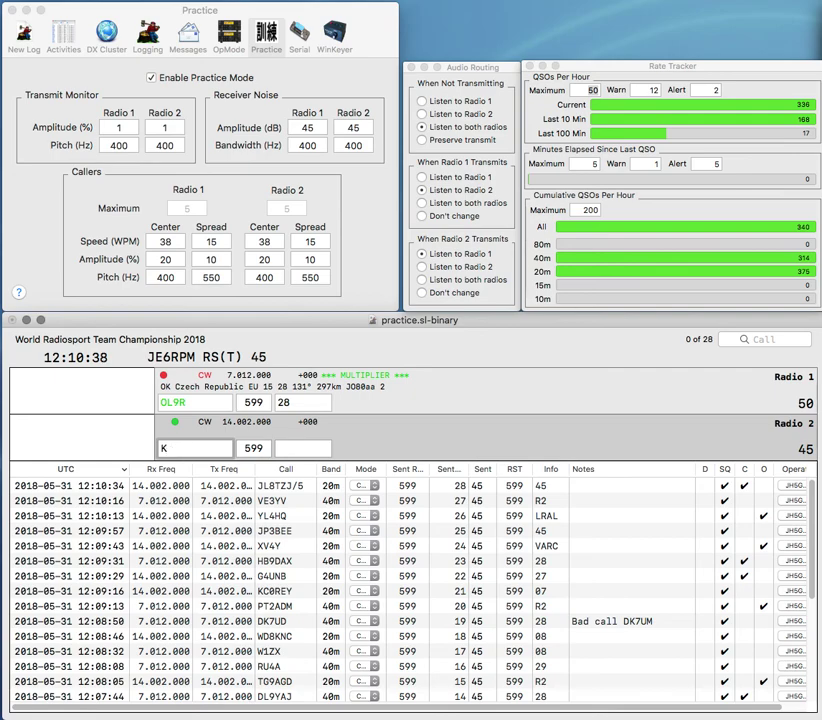
{"action": "type", "text": "C"}
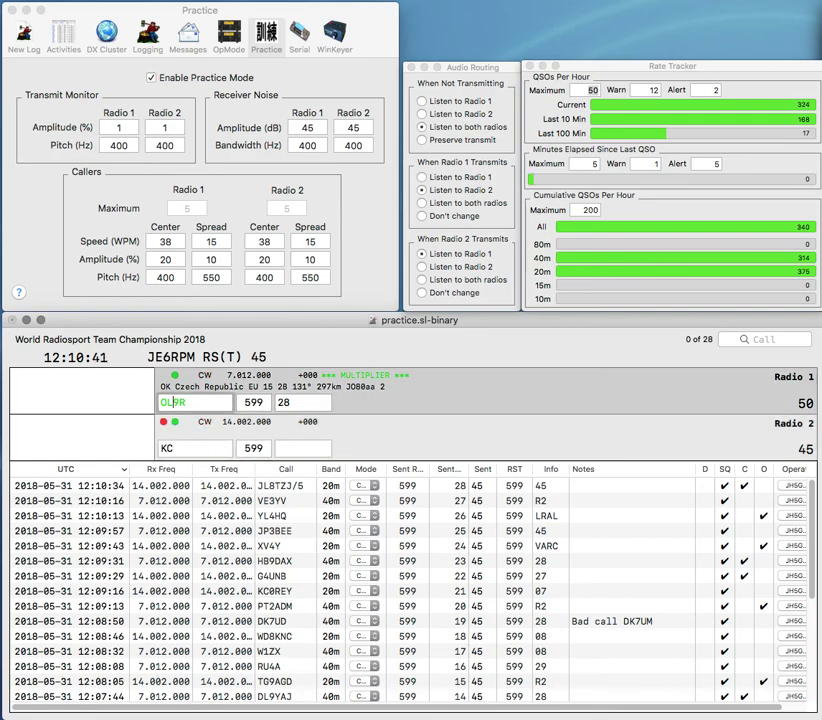
{"action": "key", "text": "Return"}
Step: Change the Radio 2 call to K6C and enter the partial call KE4 on Radio 1, sending each
{"action": "key", "text": "Left"}
{"action": "type", "text": "6"}
{"action": "key", "text": "Return"}
{"action": "type", "text": "DKE4"}
{"action": "key", "text": "Return"}
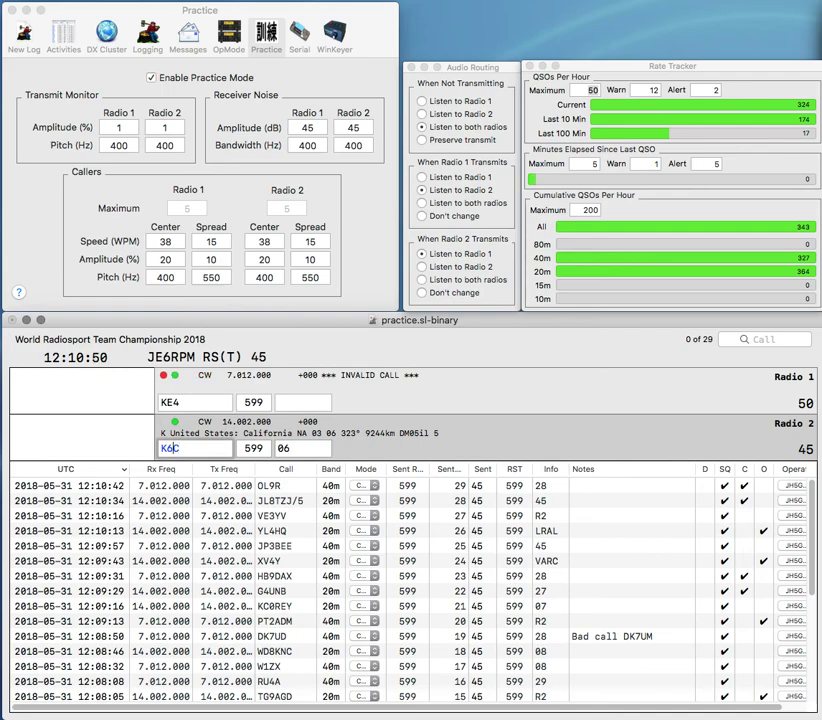
Step: Change the Radio 2 call to K6P and correct the Radio 1 call to KE5TC, sending each
{"action": "key", "text": "BackSpace"}
{"action": "type", "text": "P"}
{"action": "key", "text": "Return"}
{"action": "key", "text": "BackSpace"}
{"action": "type", "text": "5C"}
{"action": "key", "text": "BackSpace"}
{"action": "type", "text": "TC"}
{"action": "key", "text": "Return"}
{"action": "key", "text": "ctrl+a"}
{"action": "key", "text": "Right"}
{"action": "type", "text": "UI"}
{"action": "key", "text": "Return"}
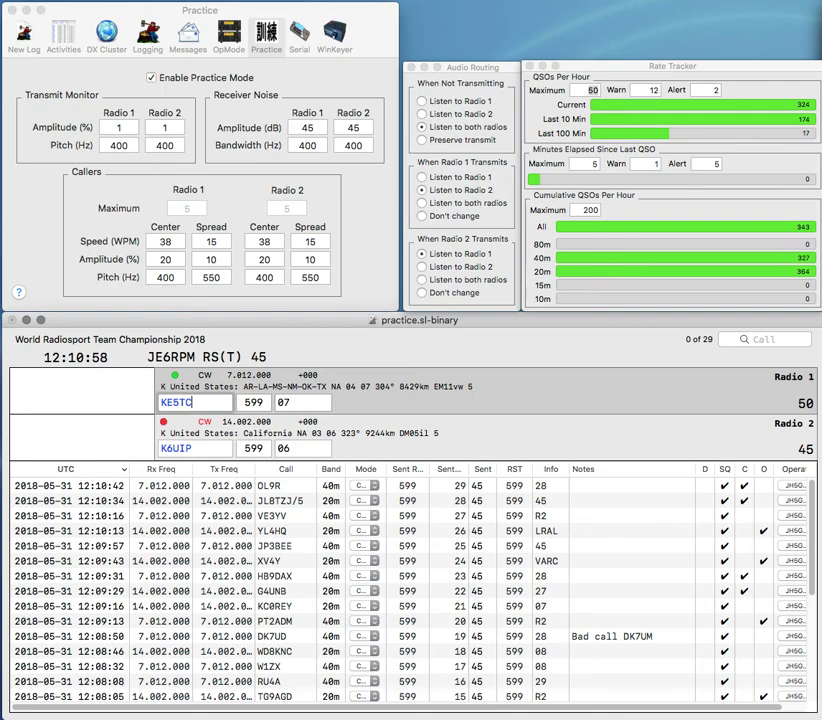
{"action": "key", "text": "Return"}
{"action": "key", "text": "Return"}
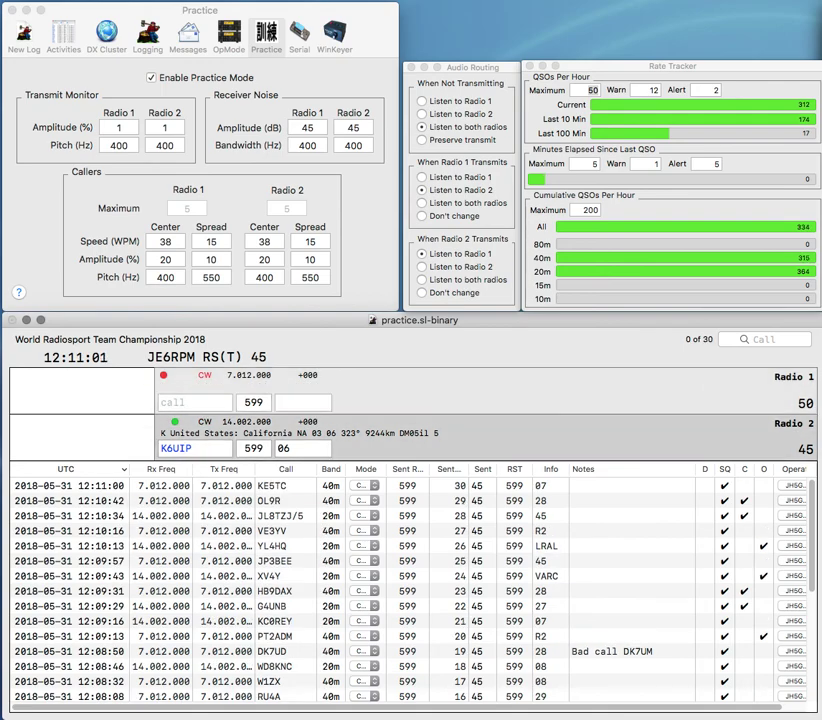
{"action": "key", "text": "Return"}
{"action": "type", "text": "O"}
{"action": "key", "text": "BackSpace"}
{"action": "type", "text": "AE"}
{"action": "key", "text": "Return"}
{"action": "type", "text": "N6"}
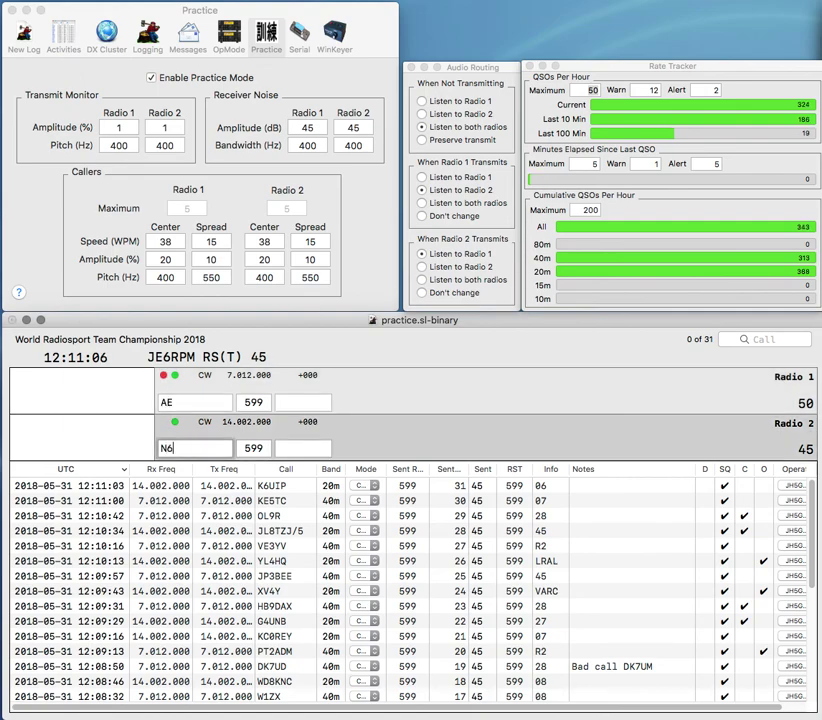
{"action": "type", "text": "VH"}
{"action": "key", "text": "Return"}
Step: Complete the Radio 1 call as AE1EZ, and log N6VH with exchange 06 and AE1EZ with exchange 08
{"action": "type", "text": "1EZ"}
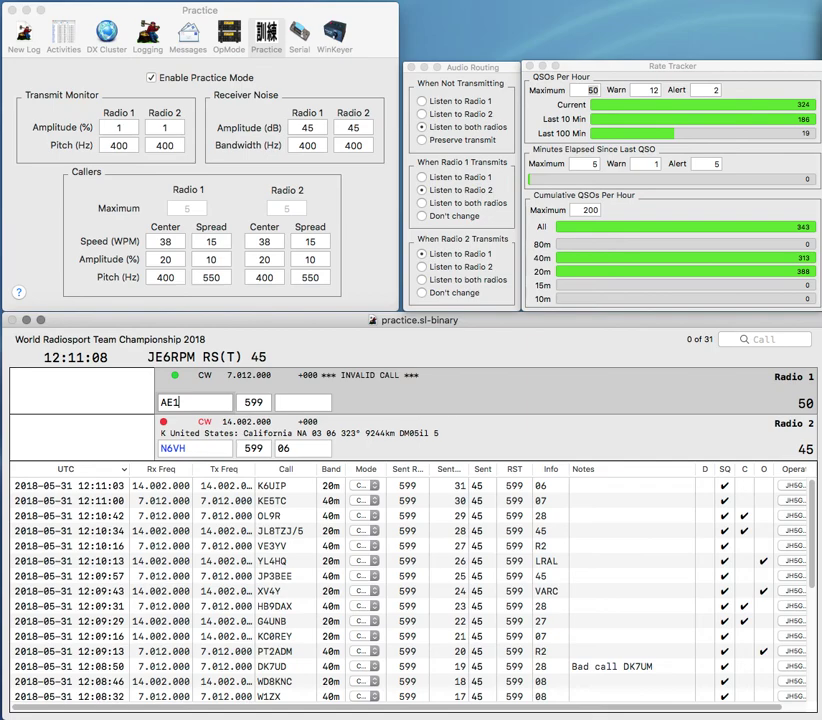
{"action": "key", "text": "Return"}
{"action": "key", "text": "Tab"}
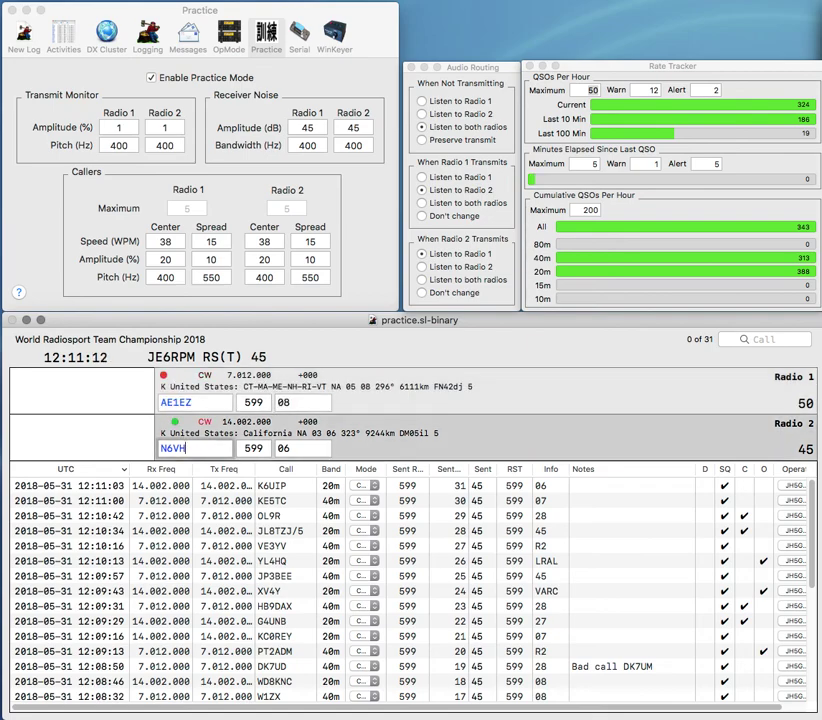
{"action": "key", "text": "Return"}
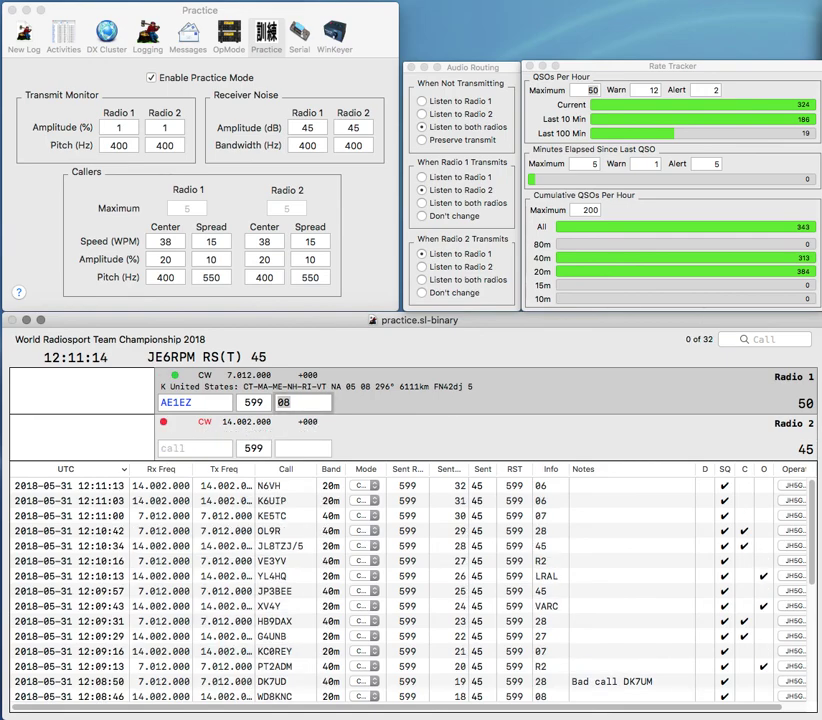
{"action": "key", "text": "Return"}
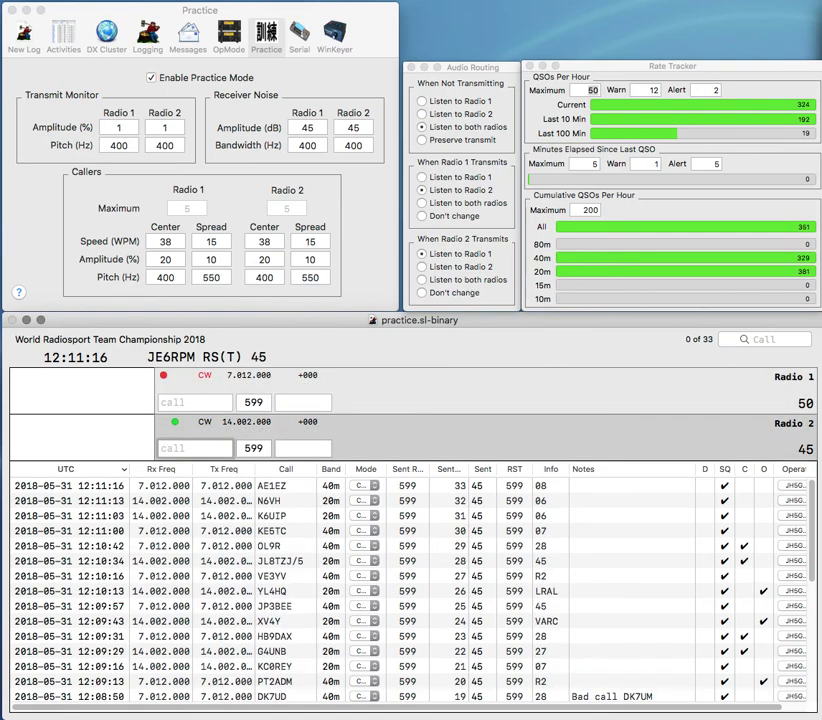
Step: Enter the partial call PF on Radio 1, and build the Radio 2 call from 3IO to EI3IO, sending each
{"action": "type", "text": "3IO"}
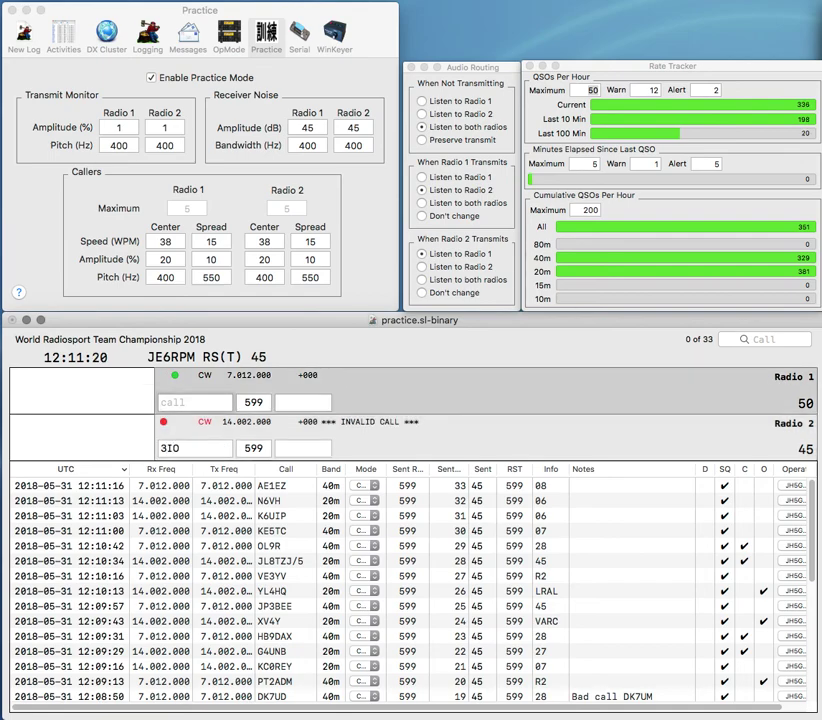
{"action": "type", "text": "PF"}
{"action": "key", "text": "Return"}
{"action": "key", "text": "Home"}
{"action": "type", "text": "EI"}
{"action": "key", "text": "Return"}
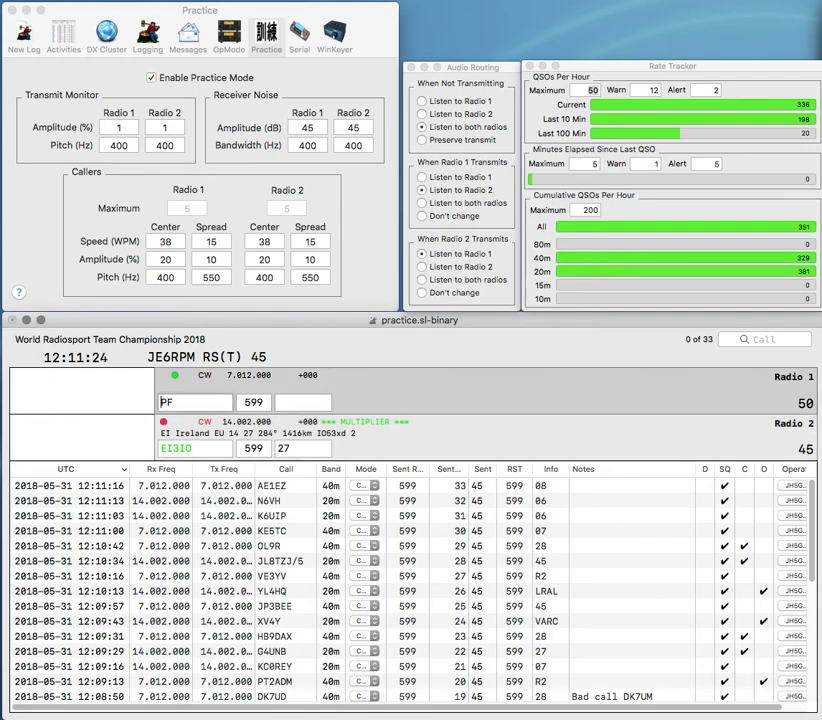
Step: Complete the Radio 1 call as DL1YPF, and log EI3IO with exchange R1 and DL1YPF with exchange 28
{"action": "type", "text": "DL1"}
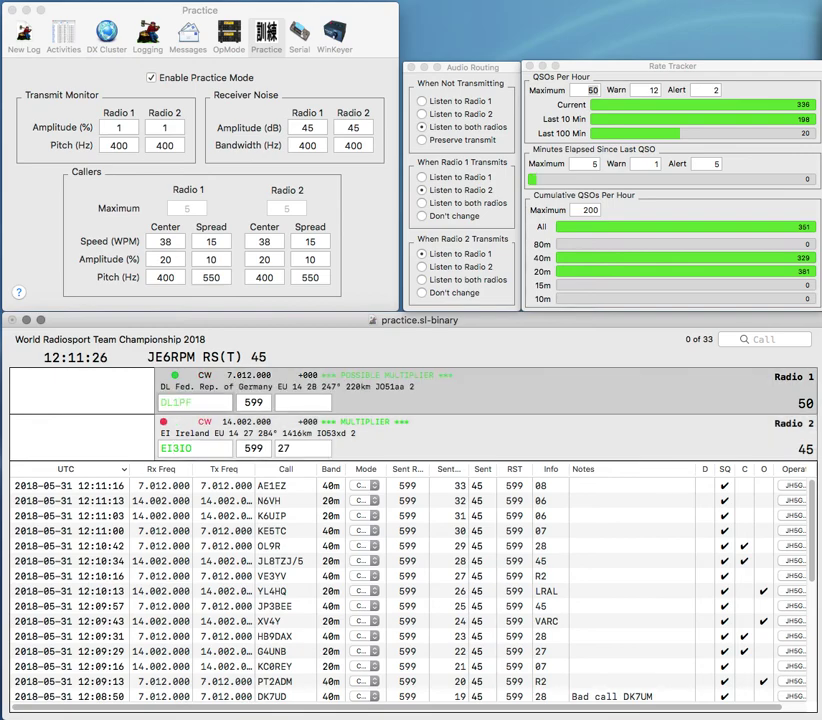
{"action": "type", "text": "Y"}
{"action": "key", "text": "Return"}
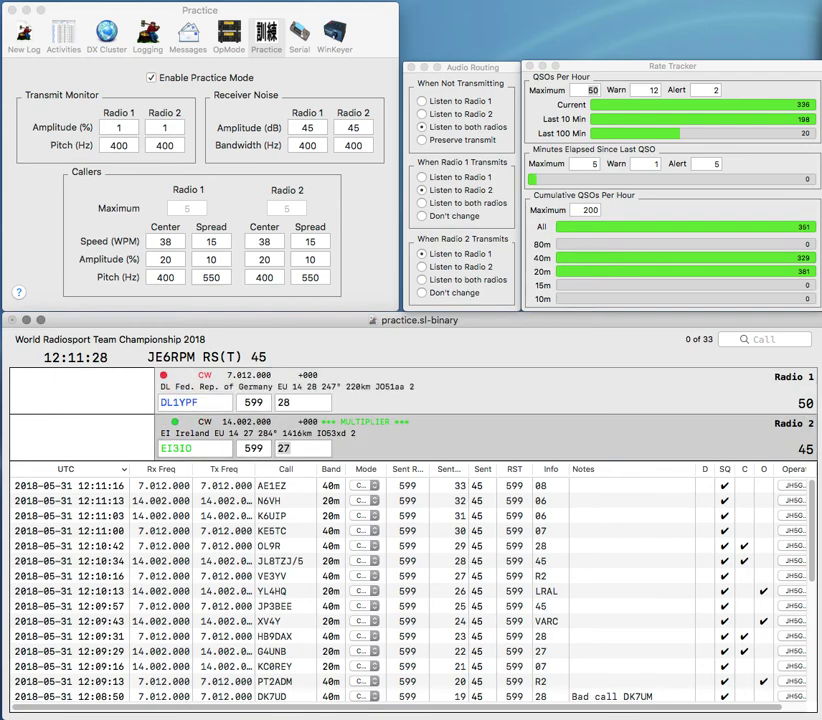
{"action": "type", "text": "R1"}
{"action": "key", "text": "Return"}
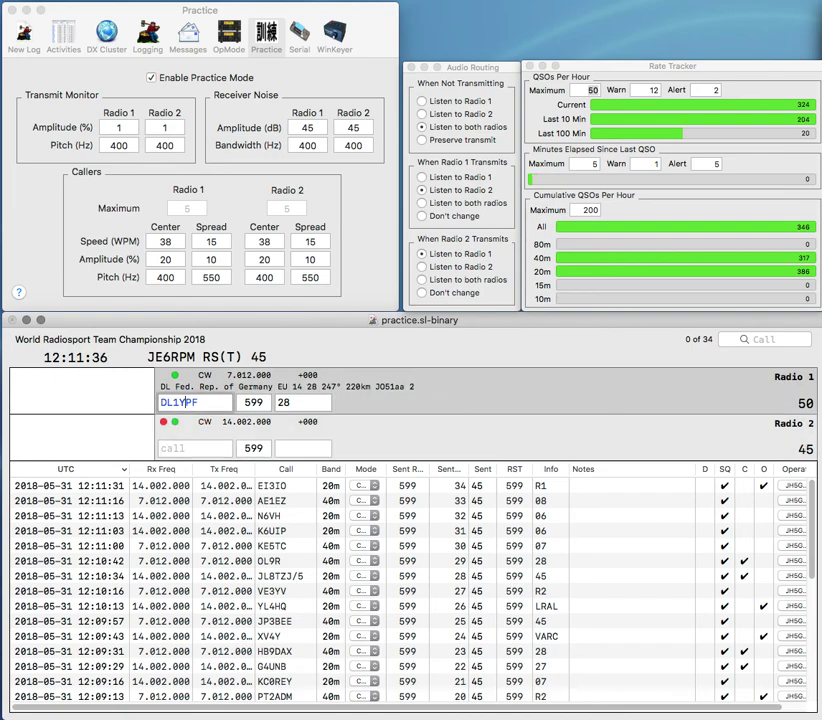
{"action": "key", "text": "Return"}
{"action": "type", "text": "1"}
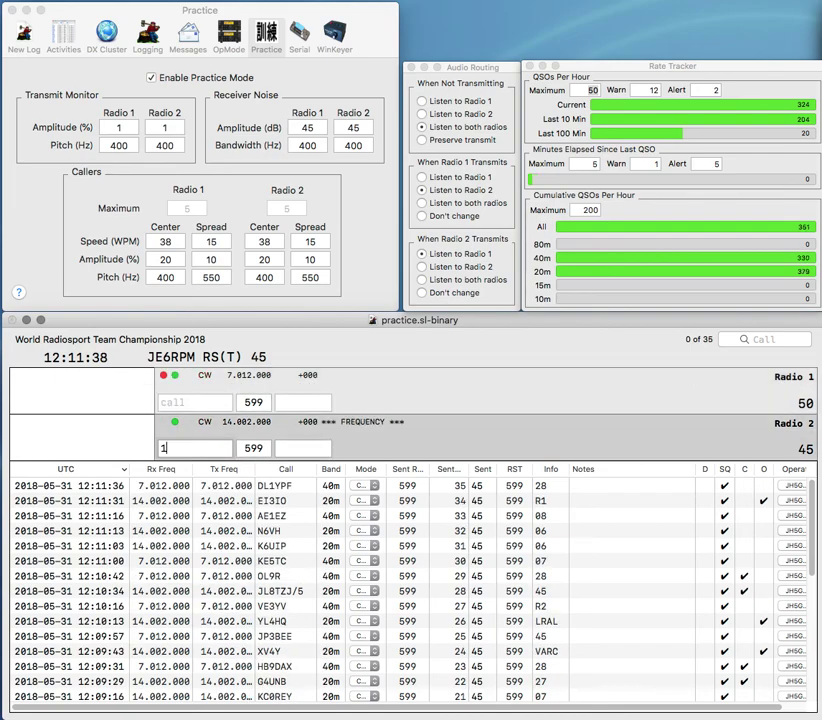
{"action": "type", "text": "GAC8WP"}
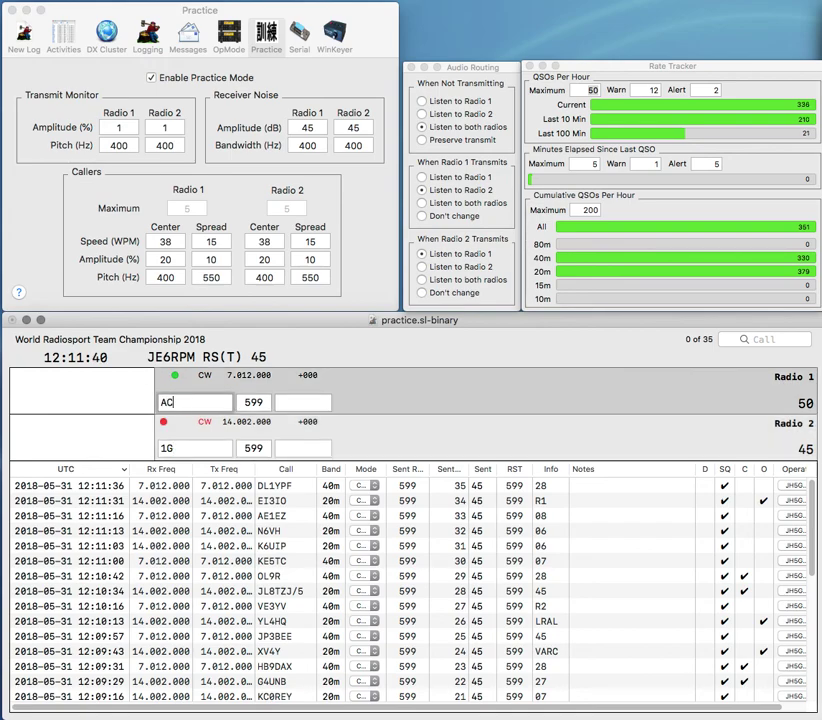
{"action": "key", "text": "Return"}
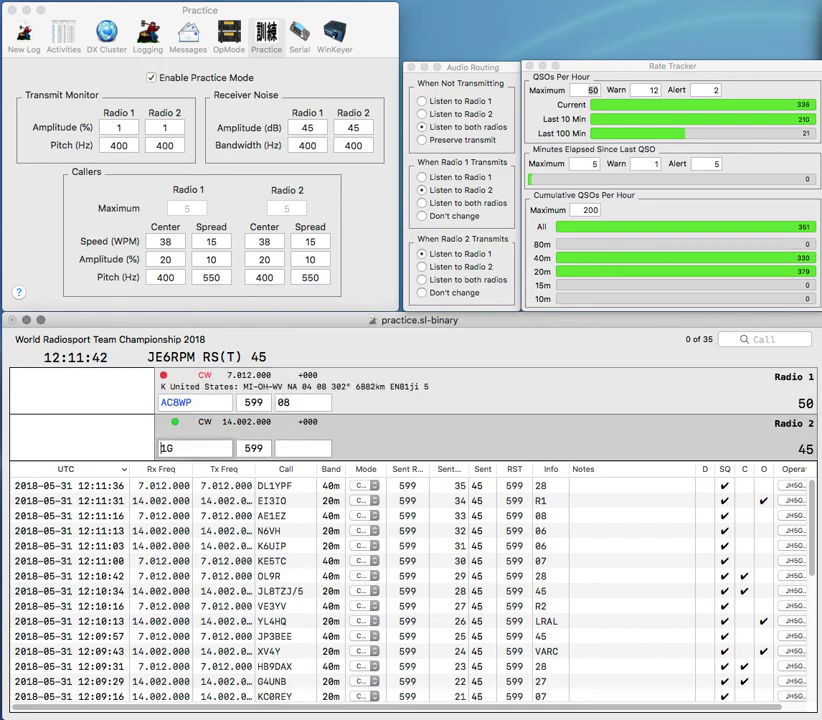
{"action": "type", "text": "N2"}
{"action": "key", "text": "BackSpace"}
{"action": "key", "text": "BackSpace"}
{"action": "type", "text": "MM"}
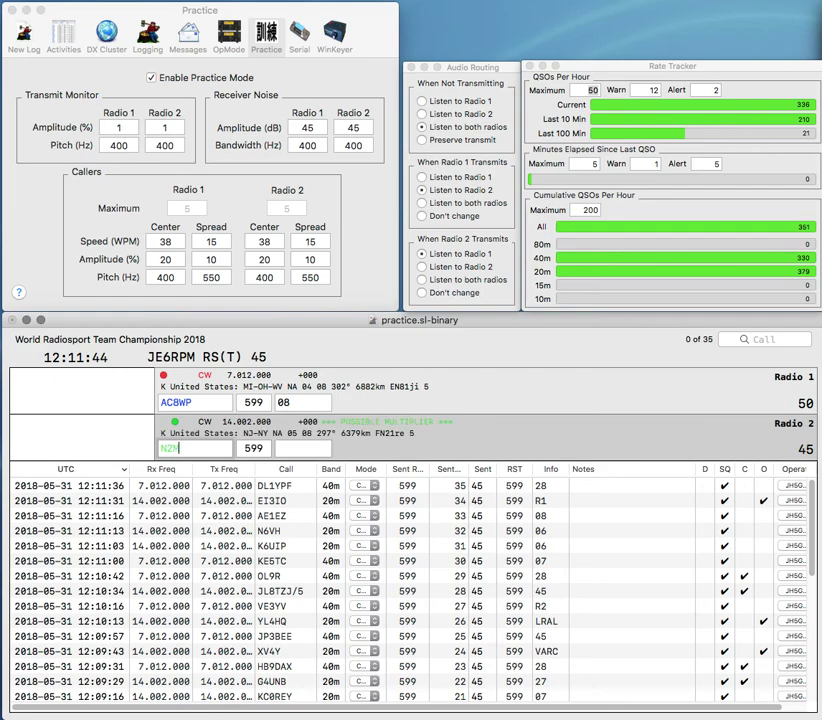
{"action": "key", "text": "Return"}
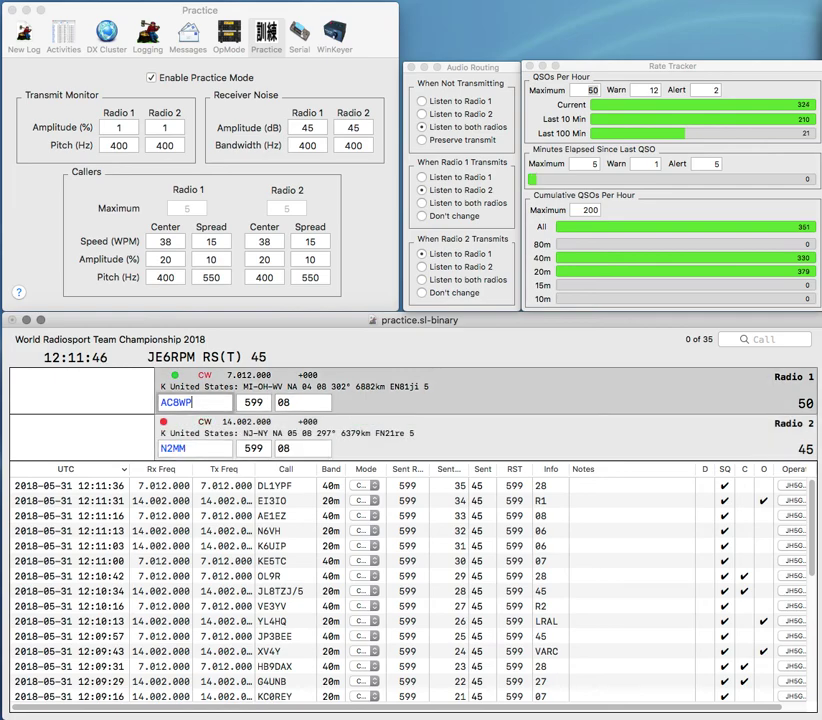
{"action": "key", "text": "Down"}
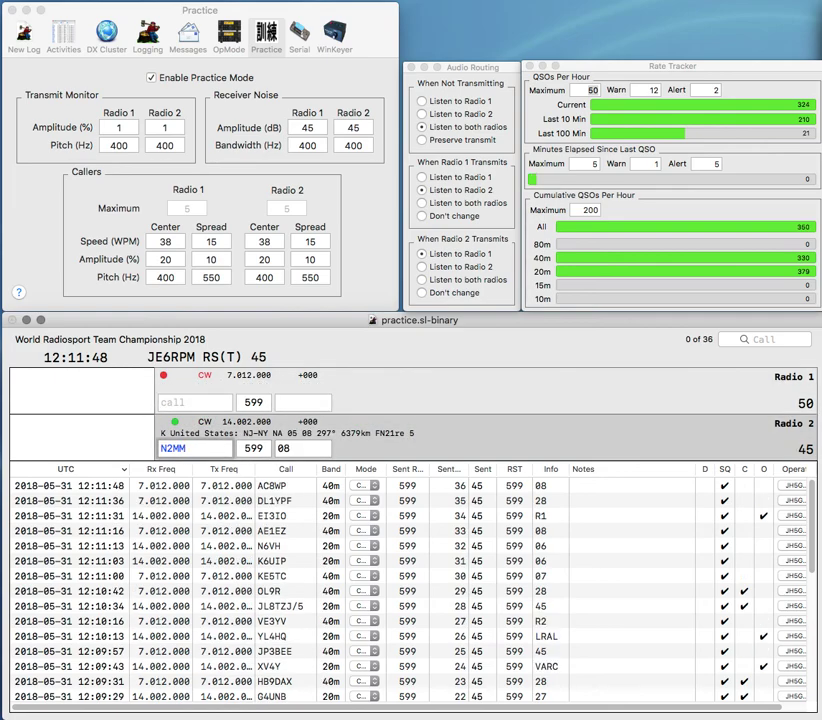
{"action": "key", "text": "Return"}
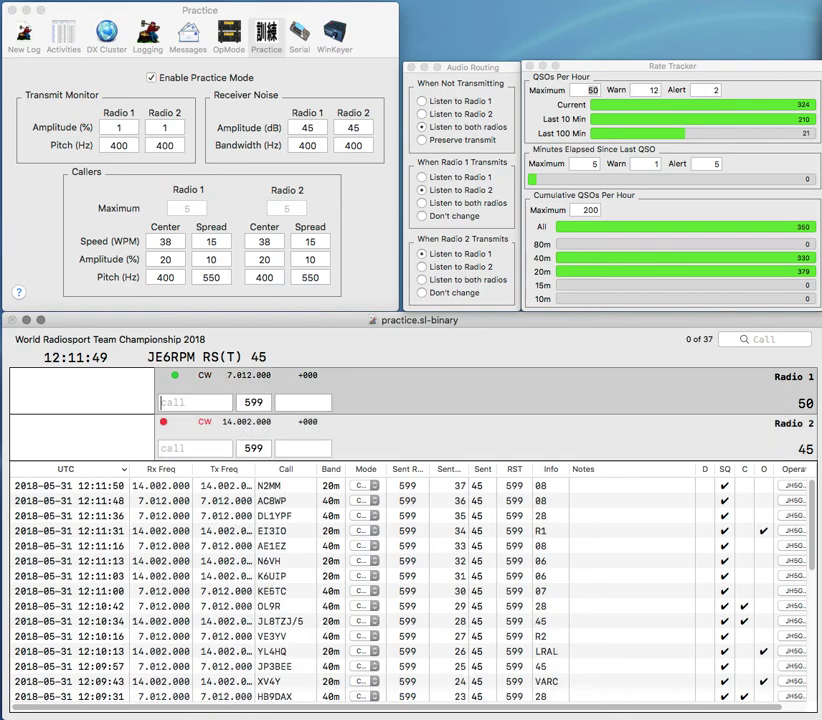
Step: Enter the partial calls 1DU on Radio 1 and DLS on Radio 2, sending each
{"action": "type", "text": "1DU"}
{"action": "key", "text": "Return"}
{"action": "type", "text": "DLS"}
{"action": "key", "text": "Return"}
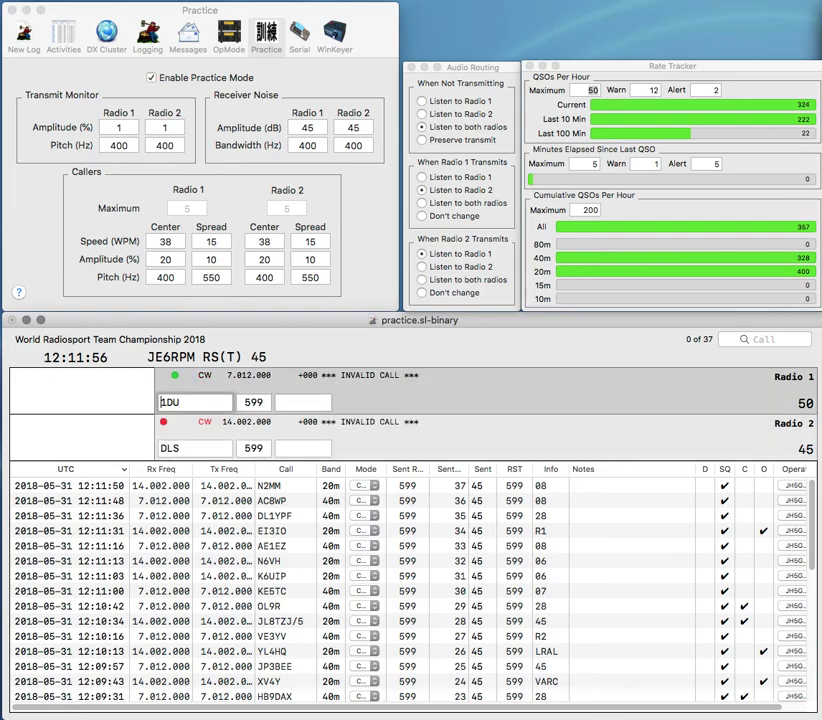
Step: Replace the Radio 1 call with RT1T and the Radio 2 call with K3DLH, and log RT1T with exchange 29
{"action": "type", "text": "RT1T"}
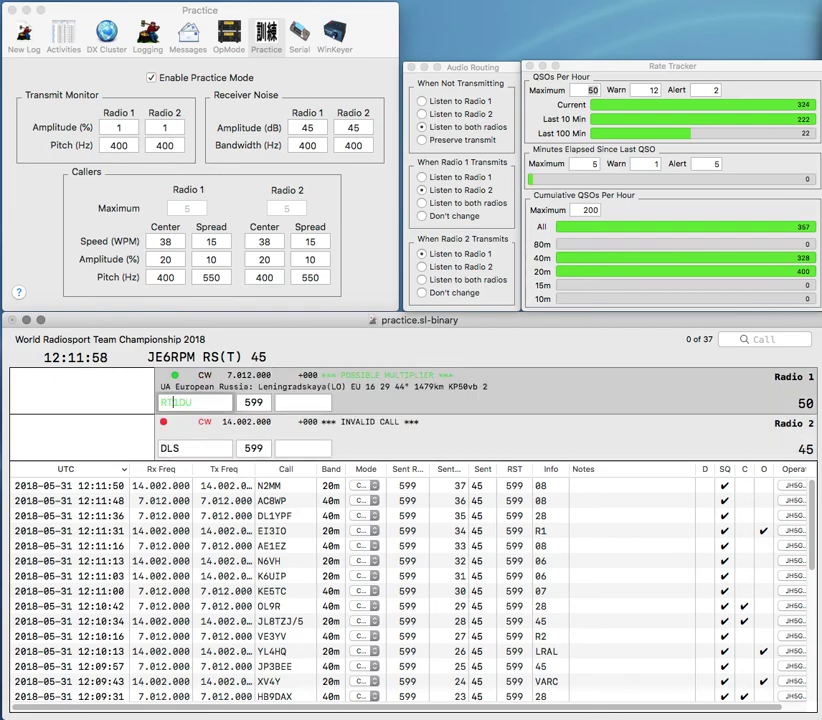
{"action": "key", "text": "Return"}
{"action": "type", "text": "K3DLH"}
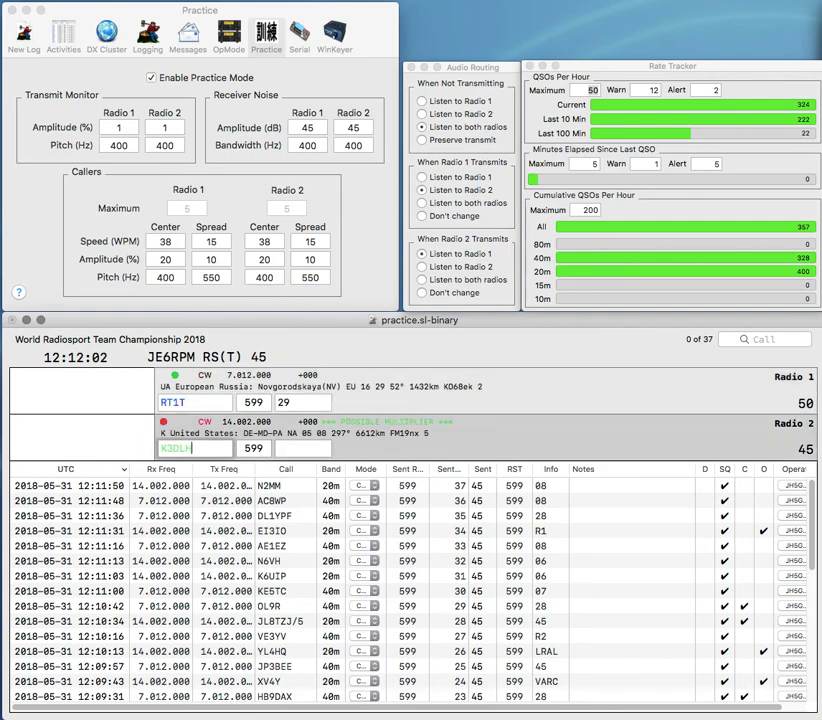
{"action": "key", "text": "BackSpace"}
{"action": "type", "text": "H"}
{"action": "key", "text": "Return"}
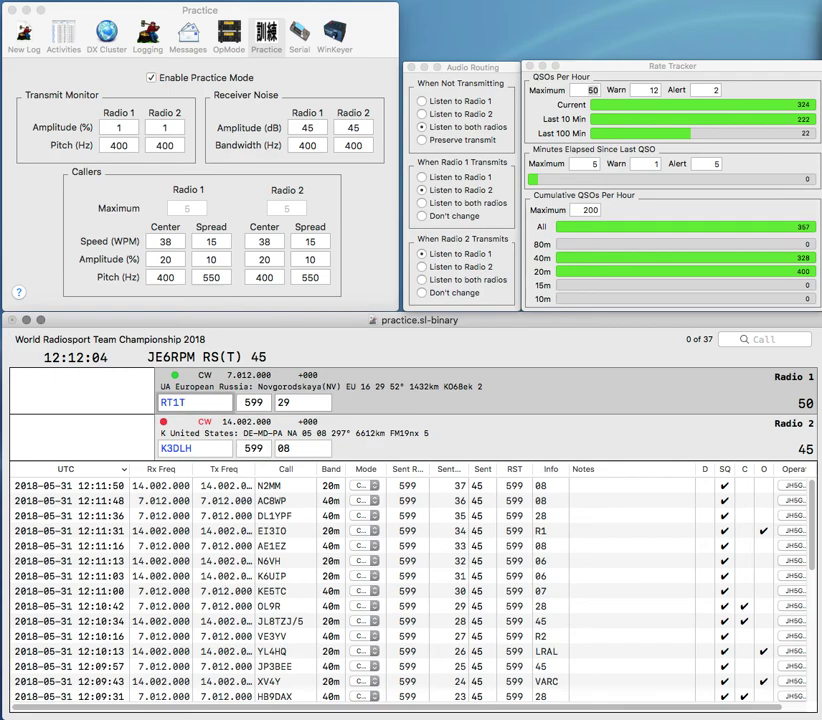
{"action": "key", "text": "Return"}
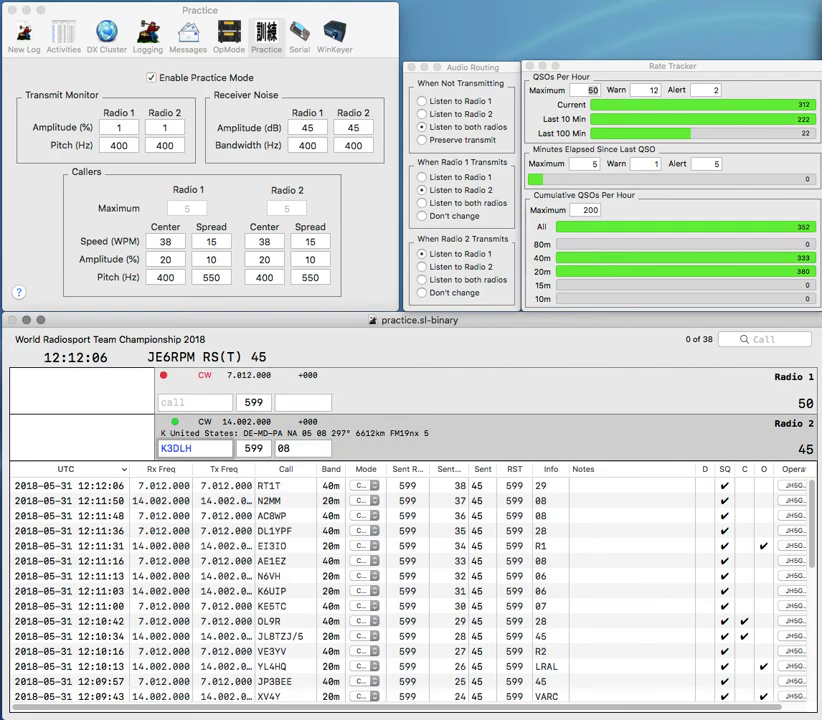
Step: Change the Radio 2 call to K2DLH, and enter and send the partial call C7QR on Radio 1
{"action": "type", "text": "2"}
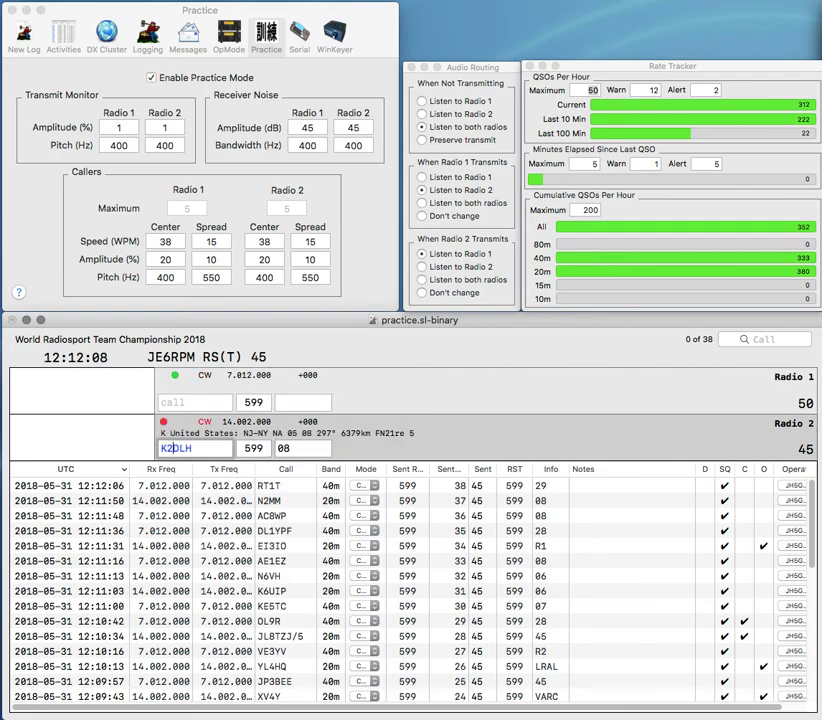
{"action": "type", "text": "C"}
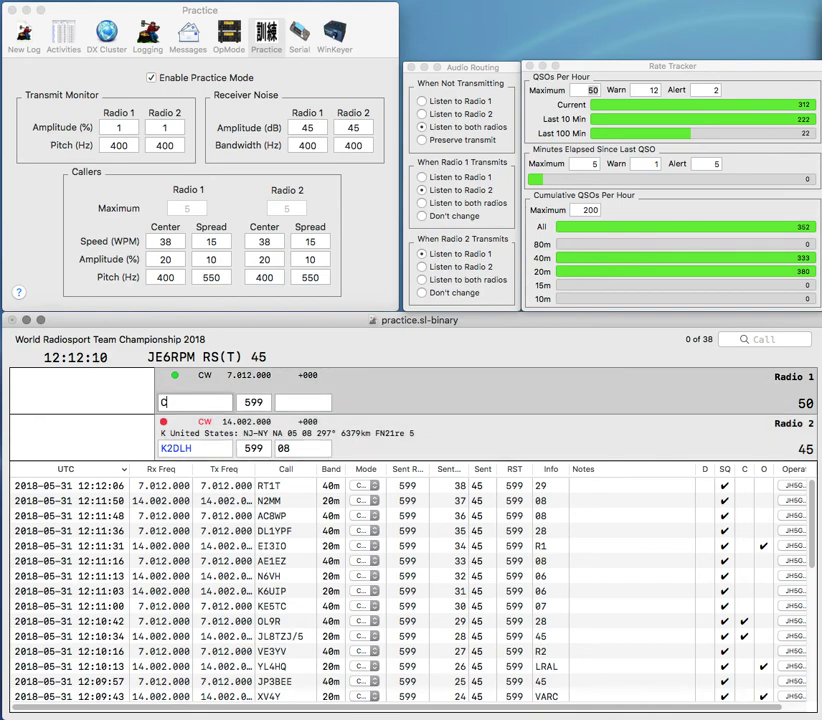
{"action": "type", "text": "7QR"}
{"action": "key", "text": "Return"}
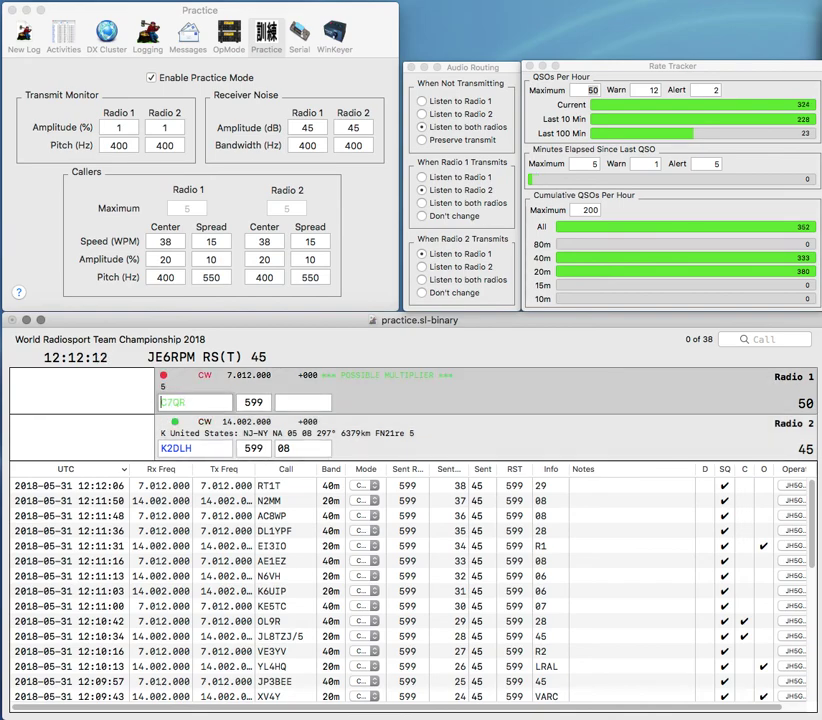
Step: Correct the Radio 2 call to K2DRH and send it
{"action": "key", "text": "Right"}
{"action": "key", "text": "Right"}
{"action": "key", "text": "Right"}
{"action": "key", "text": "Left"}
{"action": "key", "text": "Left"}
{"action": "key", "text": "Delete"}
{"action": "type", "text": "R"}
{"action": "key", "text": "Return"}
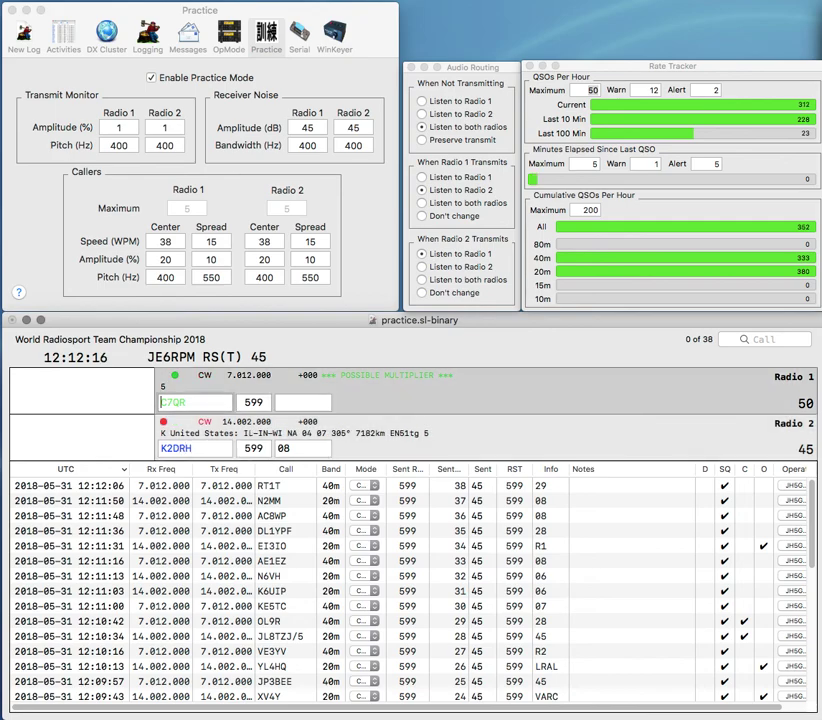
{"action": "type", "text": "K"}
{"action": "key", "text": "Return"}
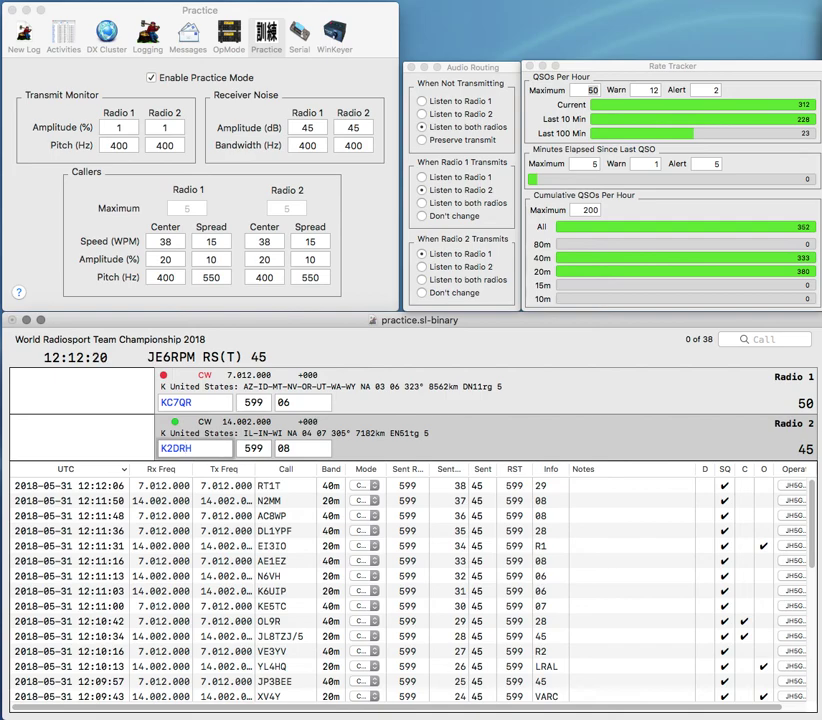
{"action": "type", "text": "7"}
{"action": "key", "text": "Return"}
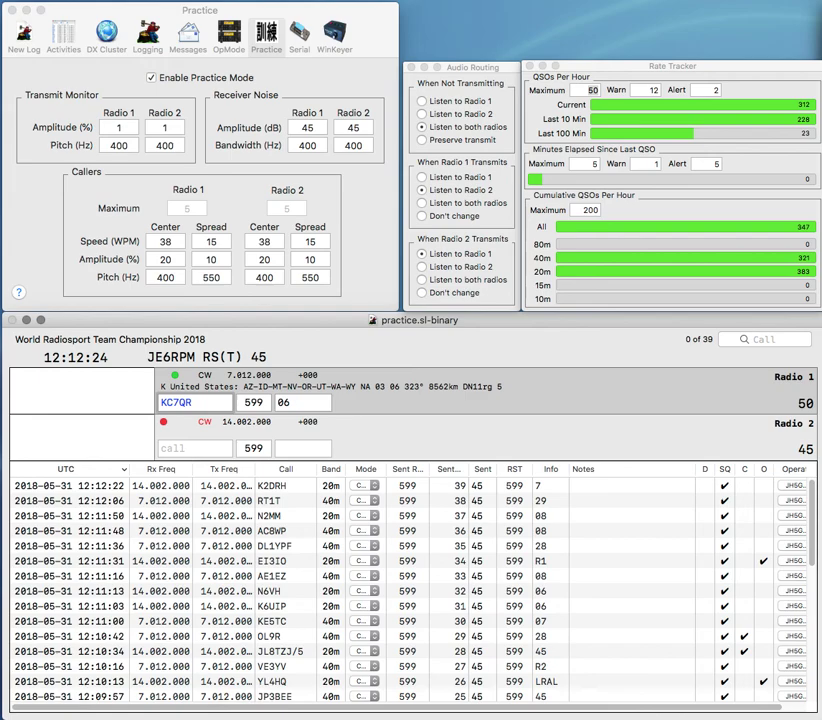
{"action": "key", "text": "Return"}
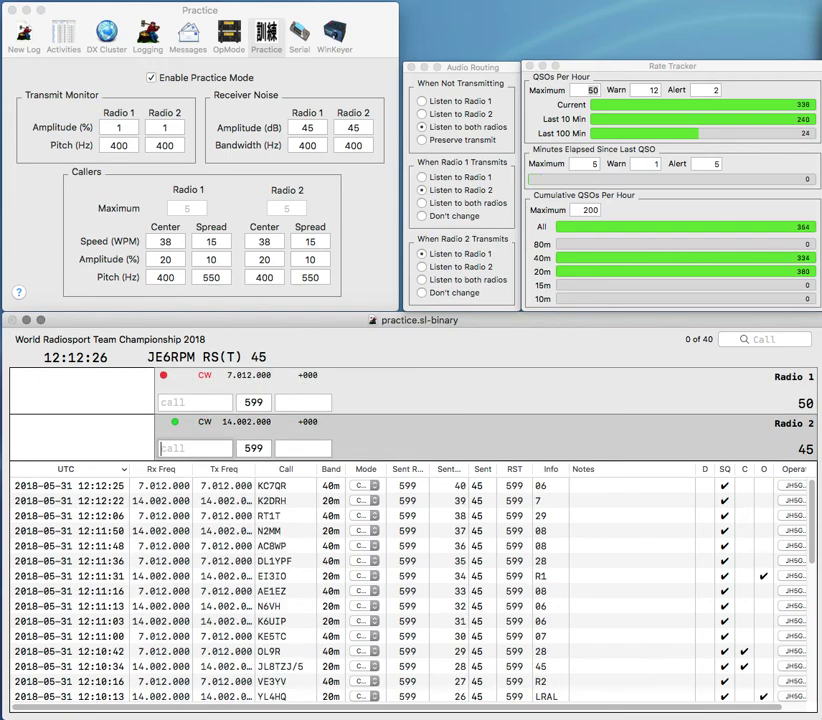
Step: Enter the partial call 1TBU on Radio 1, and build the Radio 2 partial call from C to MC, sending each
{"action": "type", "text": "C"}
{"action": "key", "text": "Return"}
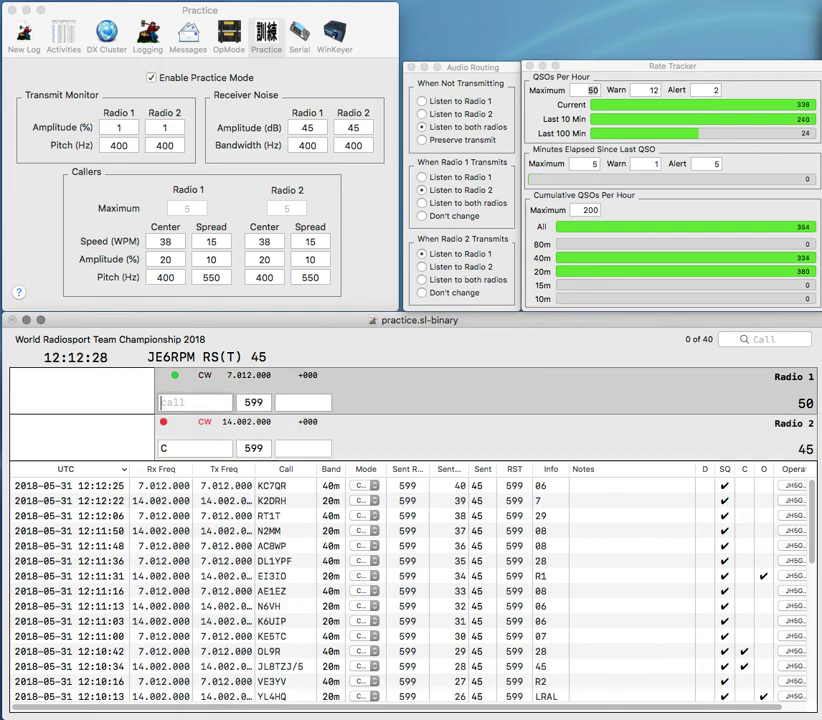
{"action": "key", "text": "backslash"}
{"action": "type", "text": "1TBU"}
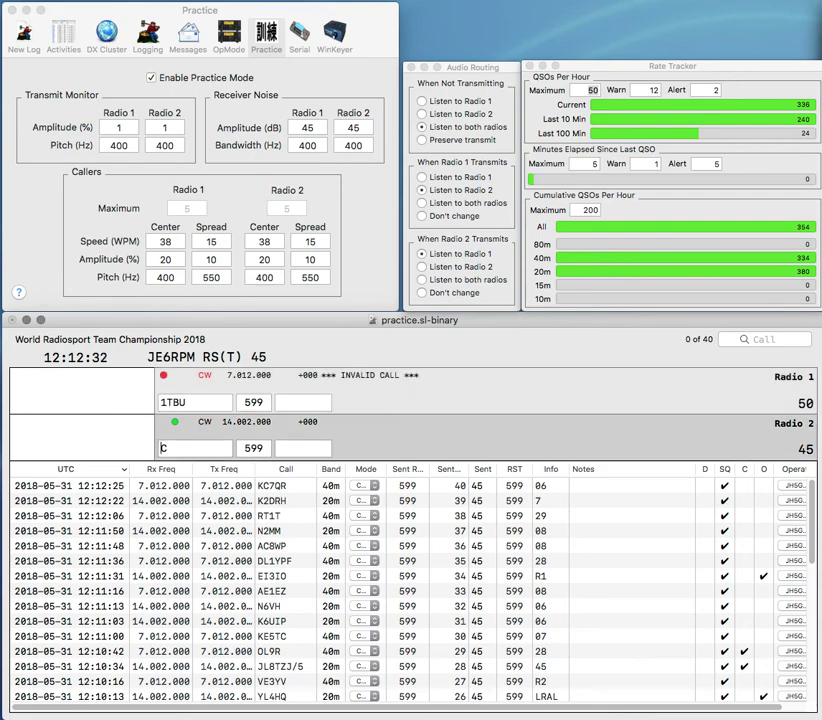
{"action": "key", "text": "backslash"}
{"action": "type", "text": "M"}
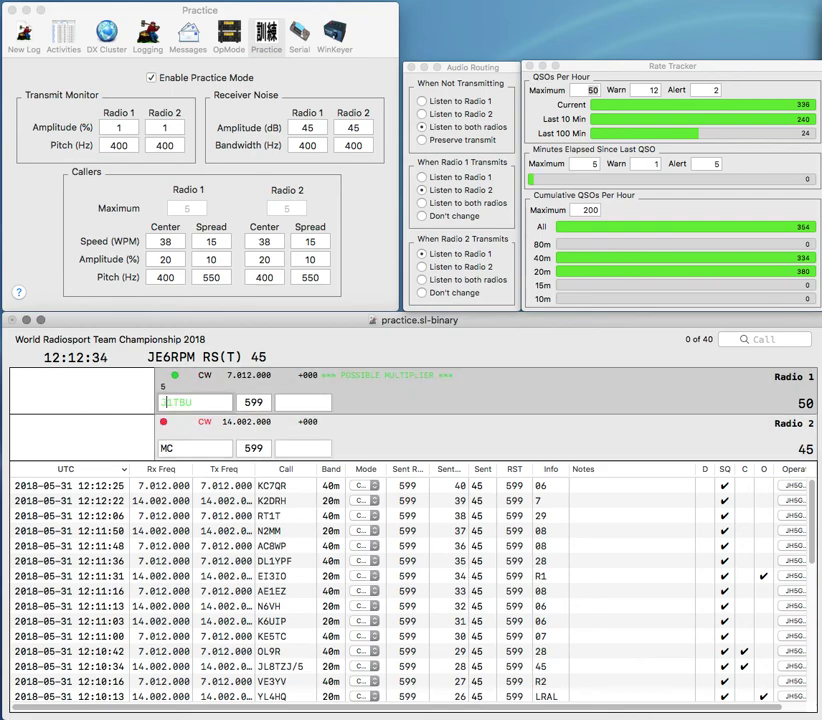
Step: Complete the calls as JE1TBU on Radio 1 and W6RMC on Radio 2, and log them with exchanges 45 and 06
{"action": "type", "text": "JE1TBU"}
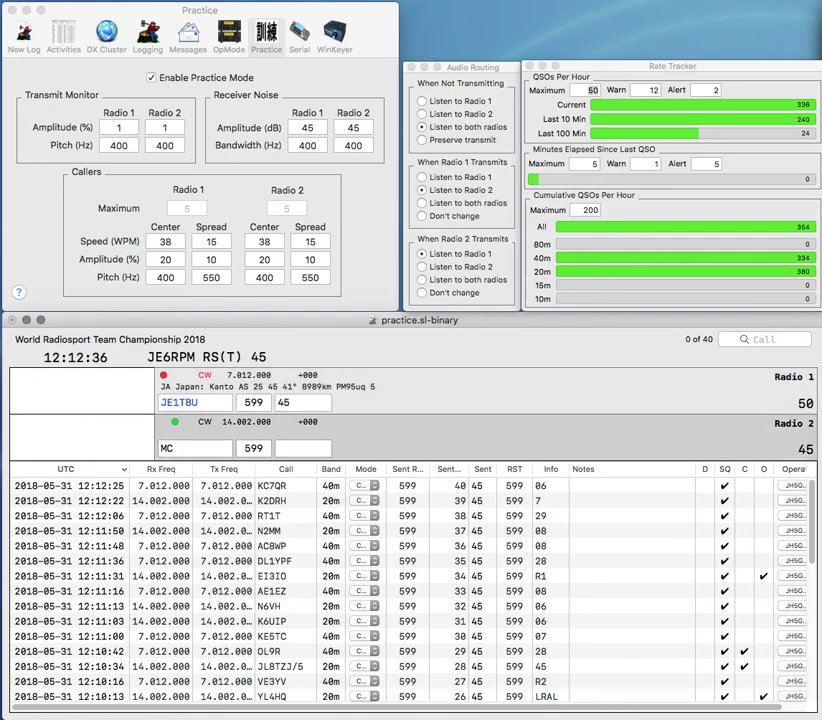
{"action": "type", "text": "W6R"}
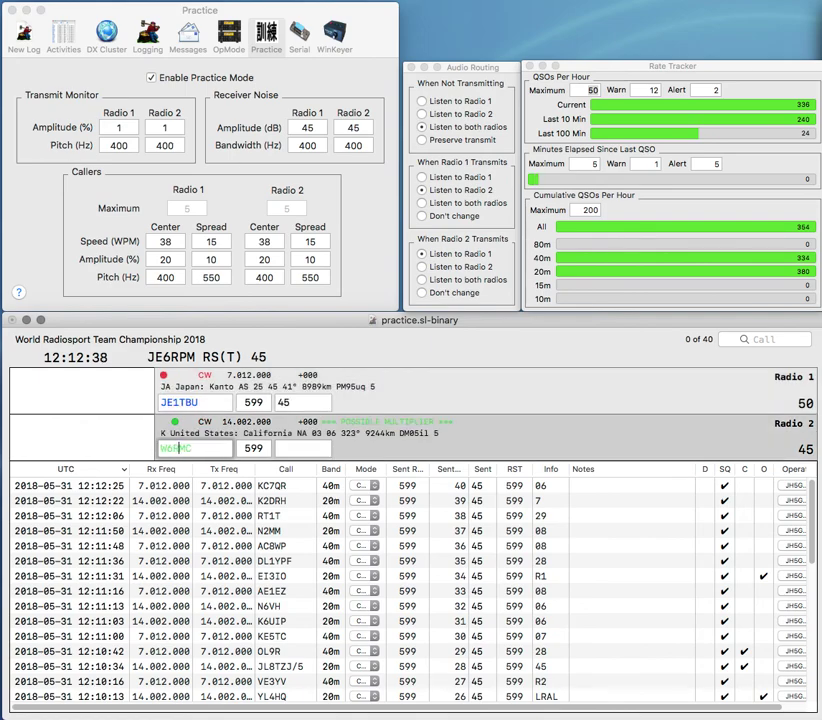
{"action": "key", "text": "Return"}
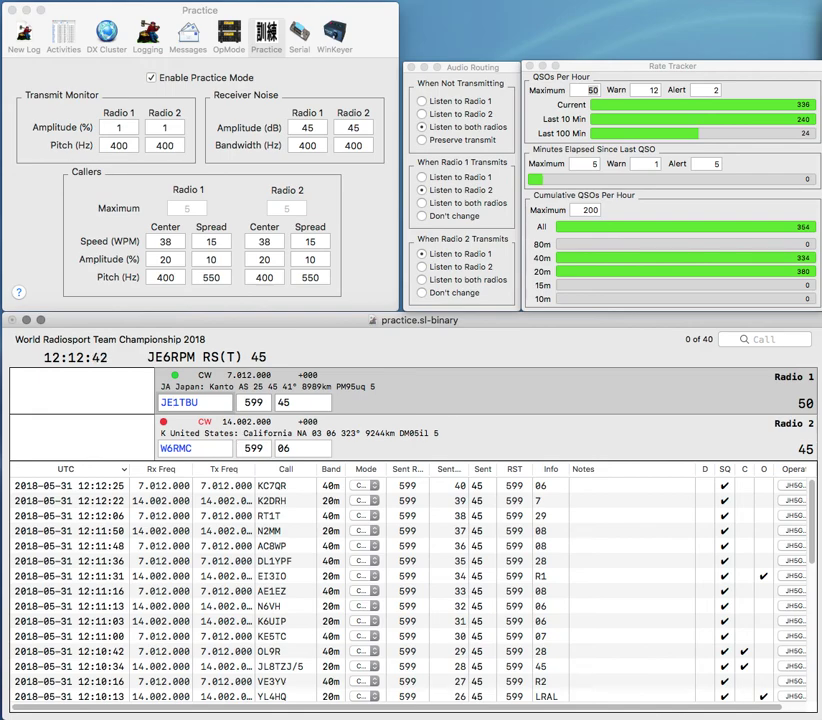
{"action": "key", "text": "Return"}
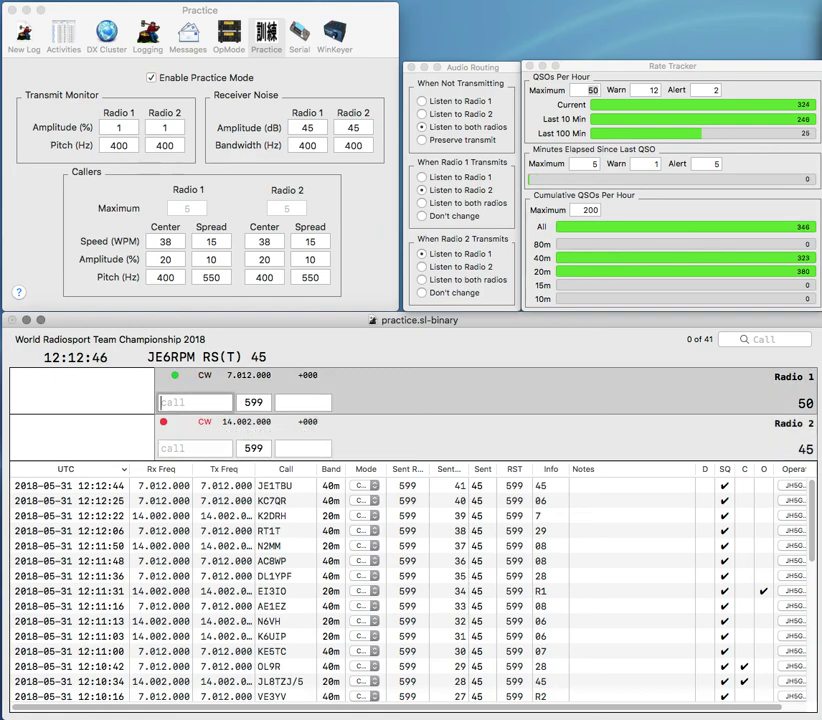
{"action": "key", "text": "Return"}
{"action": "type", "text": "NU"}
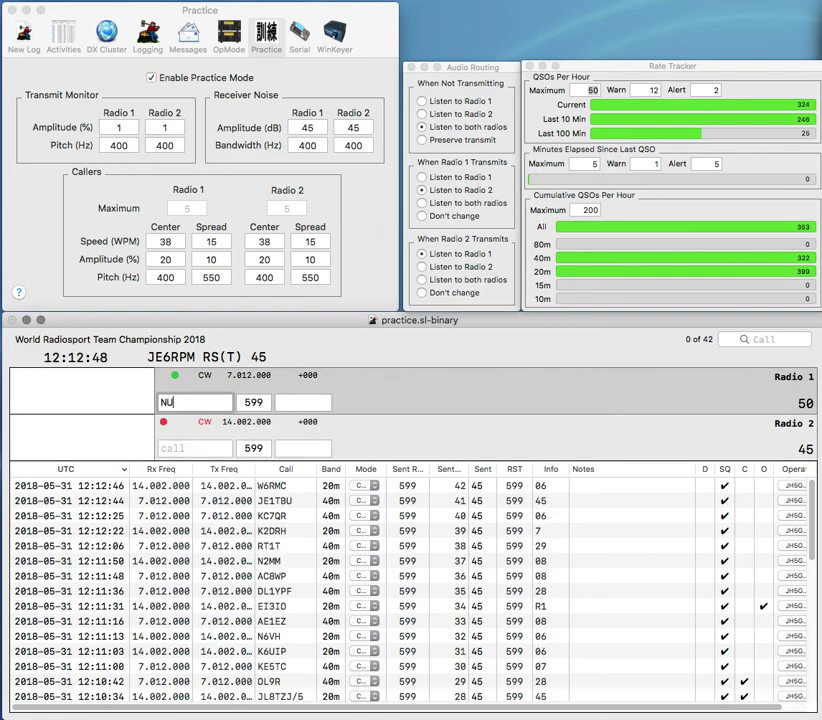
{"action": "key", "text": "Return"}
{"action": "type", "text": "DO1CVM"}
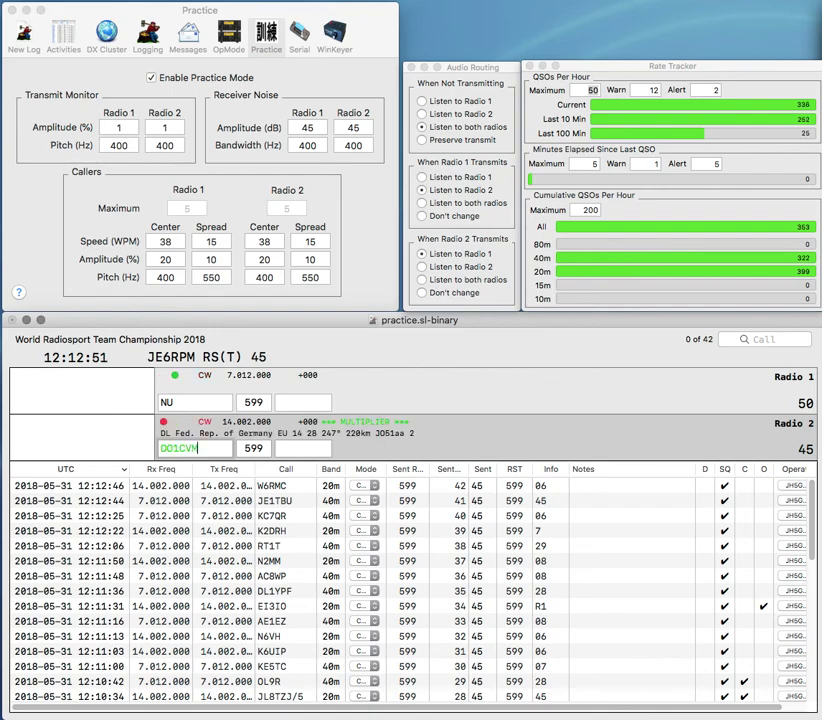
{"action": "key", "text": "Return"}
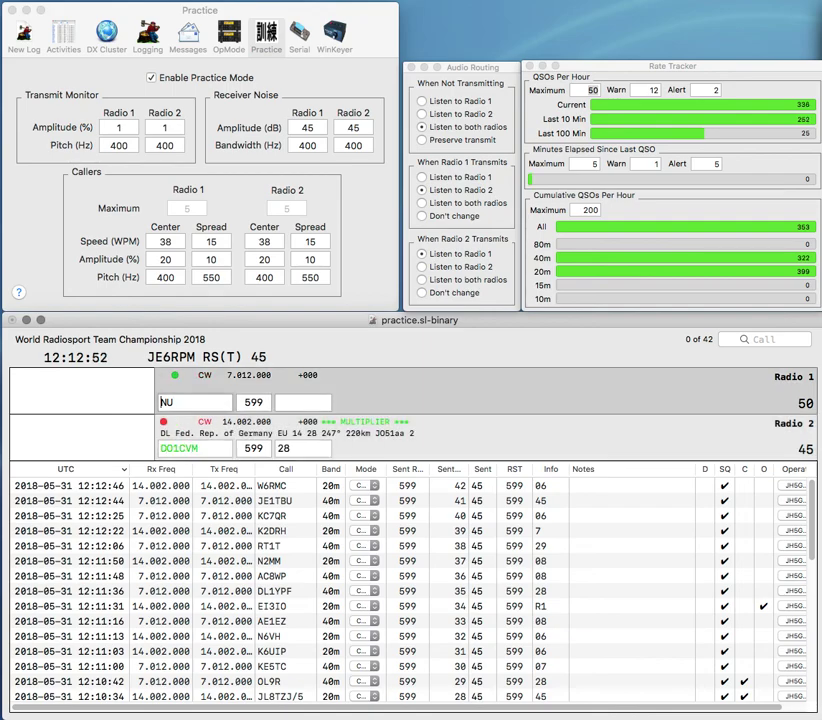
{"action": "type", "text": "A"}
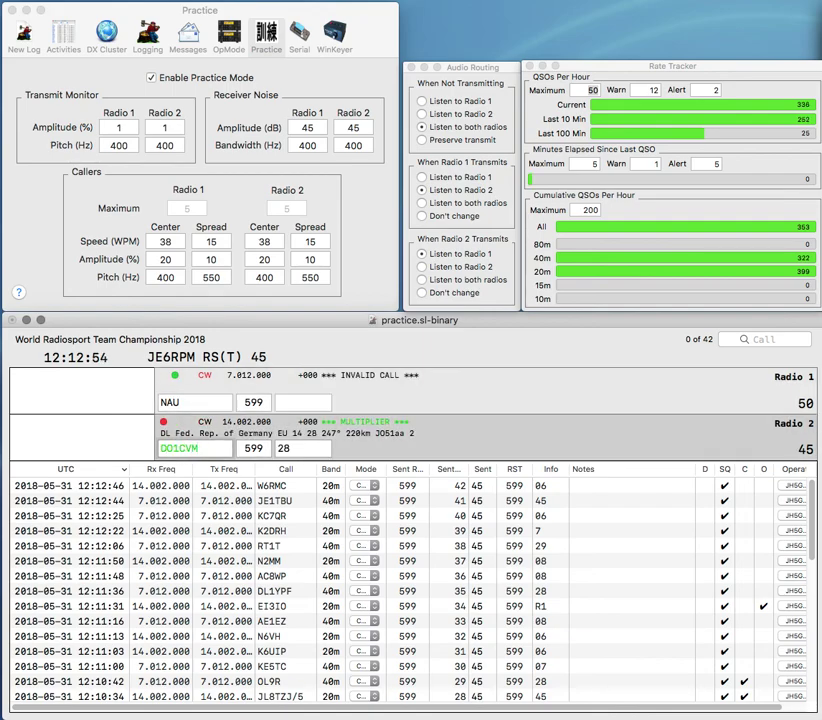
{"action": "key", "text": "Return"}
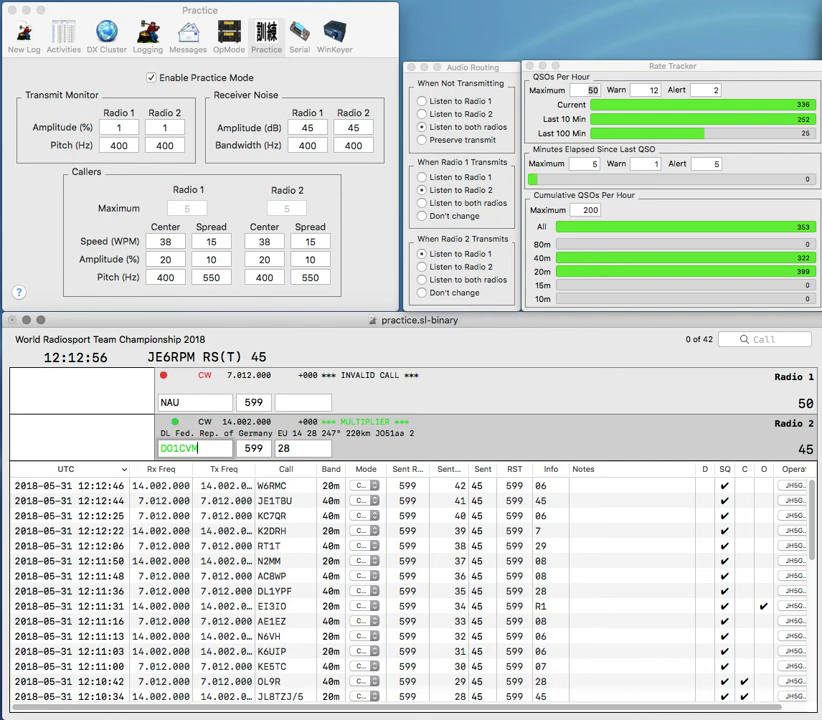
{"action": "key", "text": "Return"}
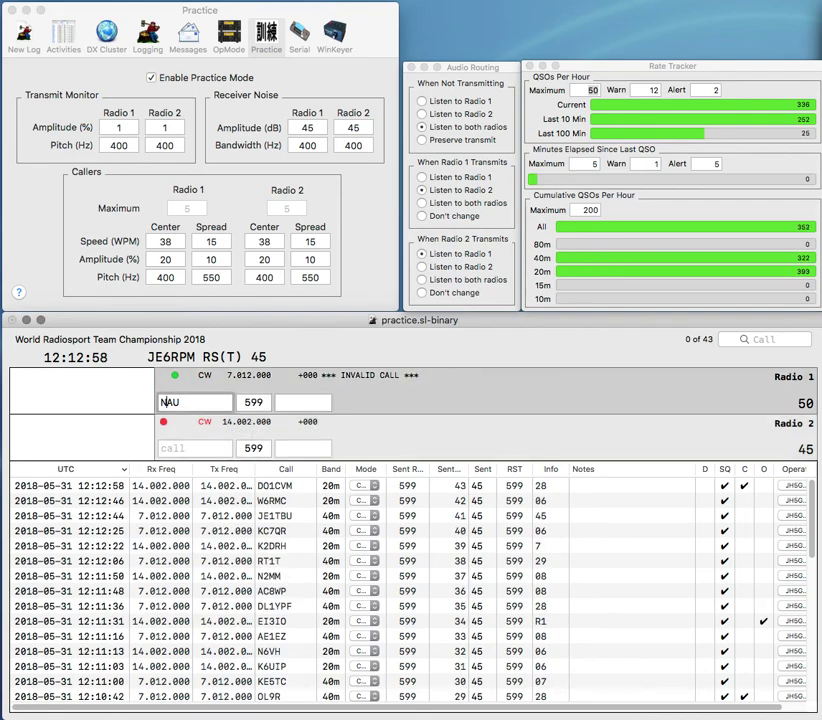
Step: Complete the Radio 1 call as N4NRU and enter the call GR2HQ on Radio 2, sending each
{"action": "type", "text": "4"}
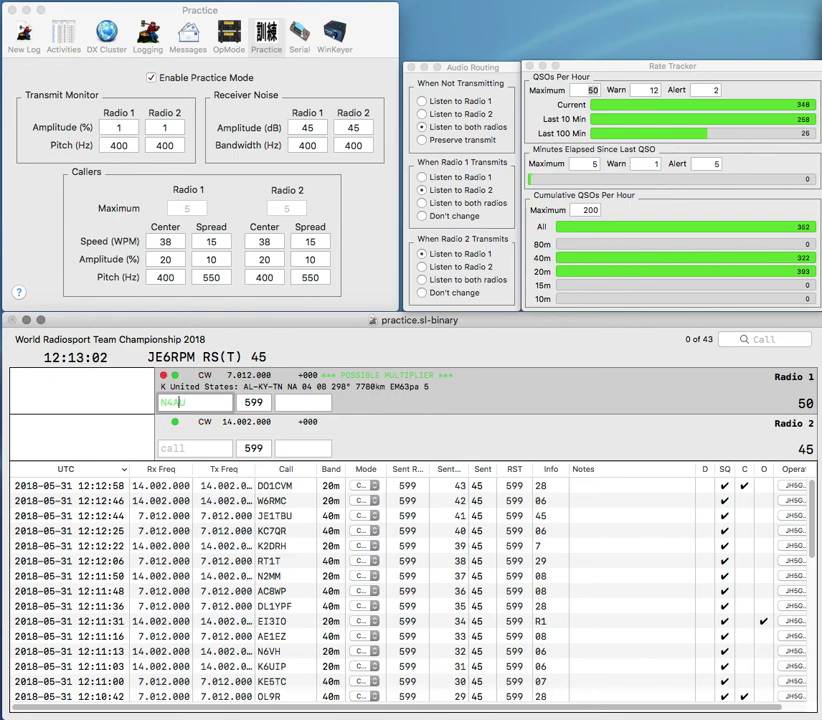
{"action": "key", "text": "BackSpace"}
{"action": "type", "text": "NR"}
{"action": "key", "text": "Return"}
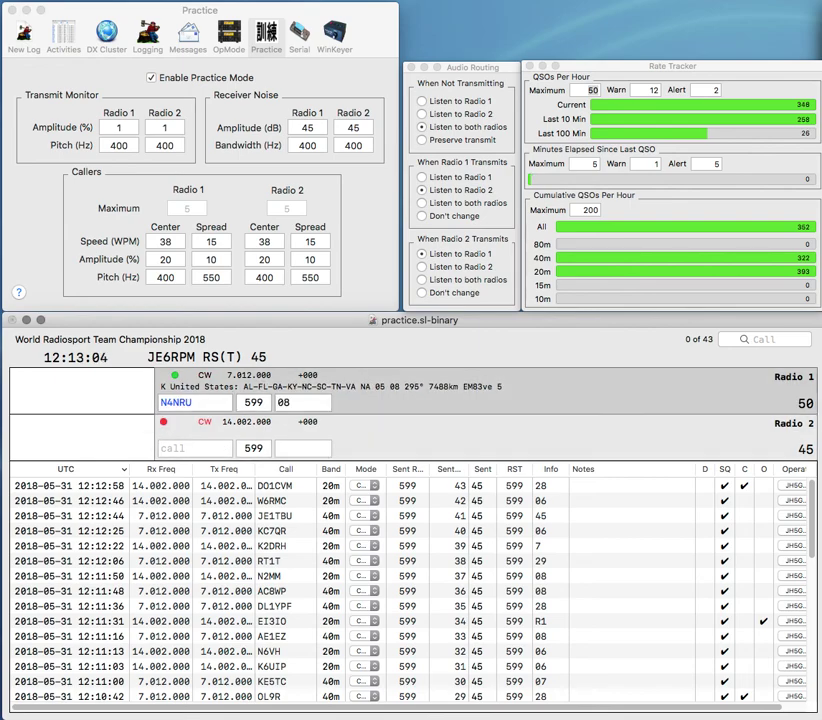
{"action": "type", "text": "GR2HQ"}
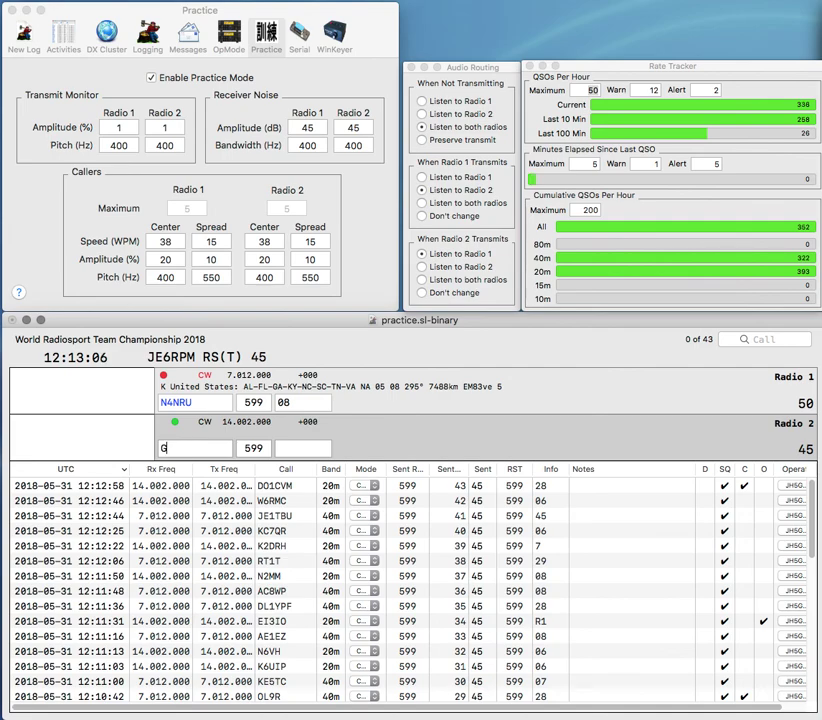
{"action": "key", "text": "Return"}
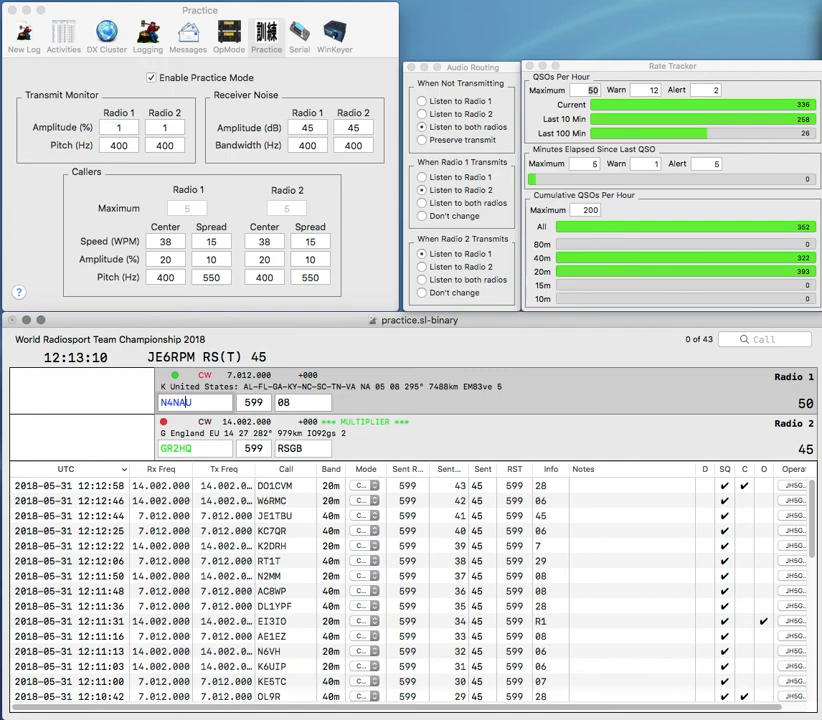
{"action": "key", "text": "Delete"}
{"action": "type", "text": "V"}
{"action": "key", "text": "Return"}
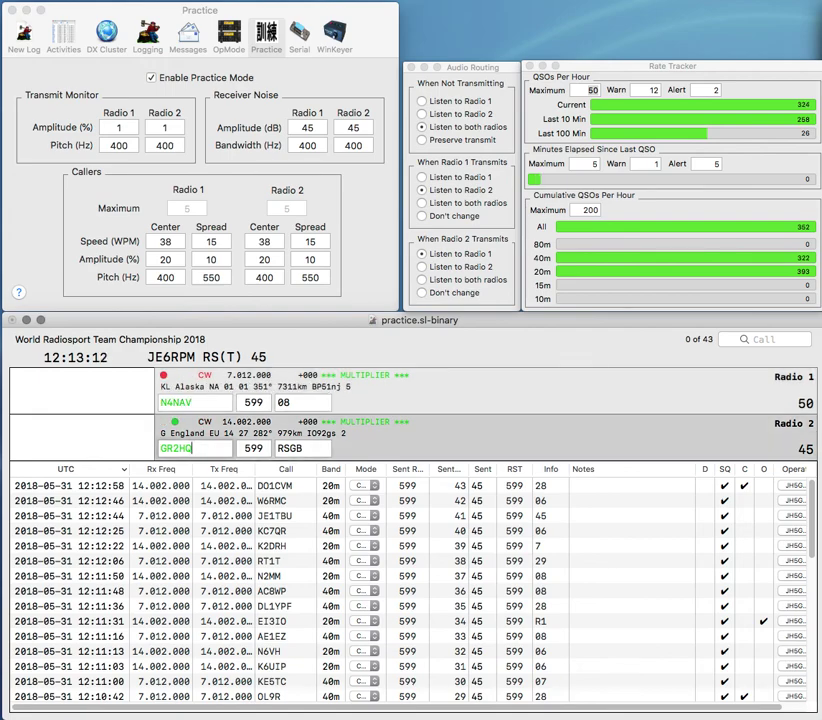
{"action": "key", "text": "Return"}
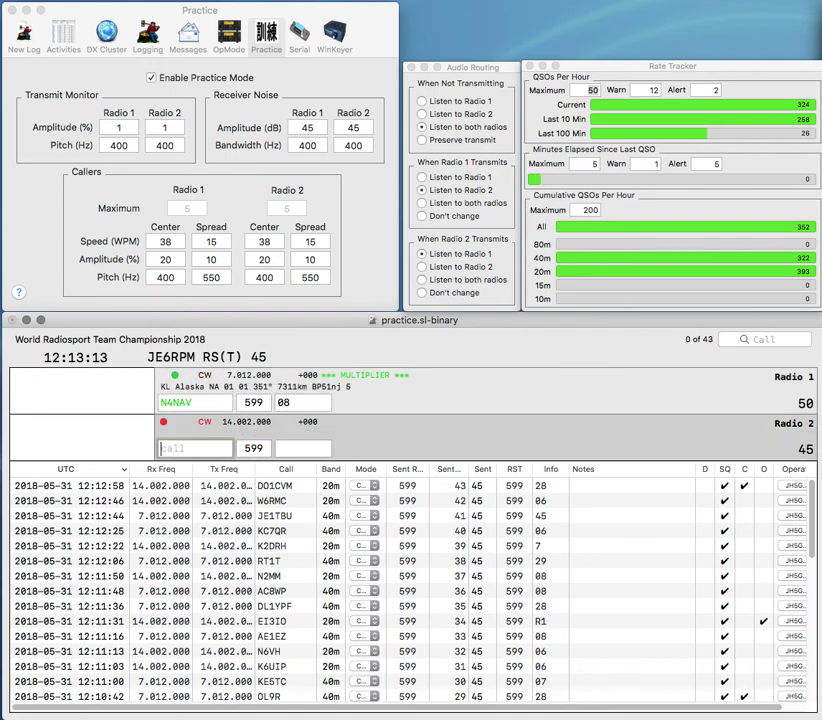
{"action": "key", "text": "BackSpace"}
{"action": "key", "text": "BackSpace"}
{"action": "type", "text": "1"}
{"action": "key", "text": "Return"}
Step: Enter C4HQ on Radio 1 and log it with exchange CARS, and send the partial call K3 on Radio 2
{"action": "type", "text": "2"}
{"action": "type", "text": "C4HQ"}
{"action": "key", "text": "Return"}
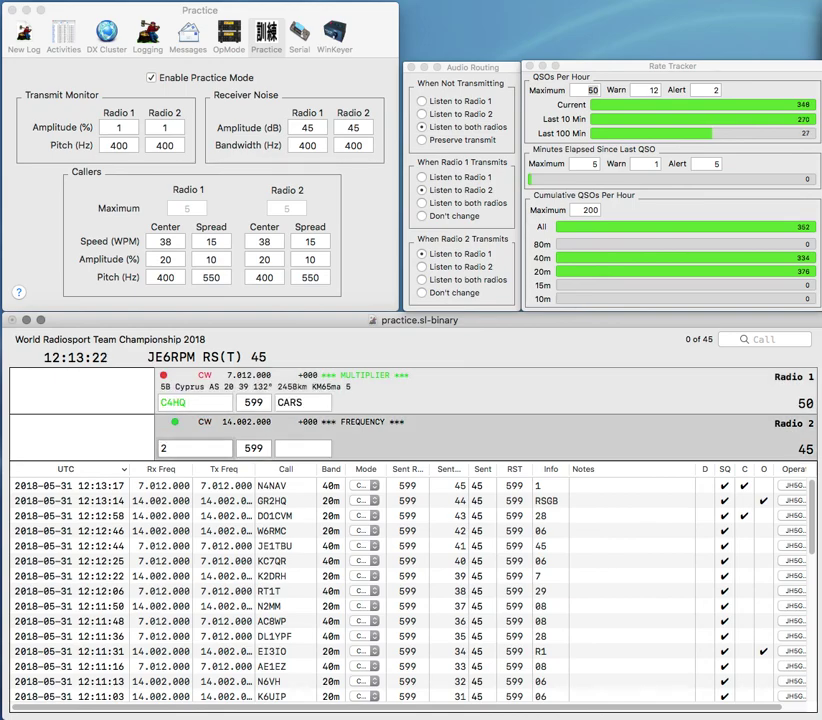
{"action": "type", "text": "K"}
{"action": "key", "text": "BackSpace"}
{"action": "type", "text": "3"}
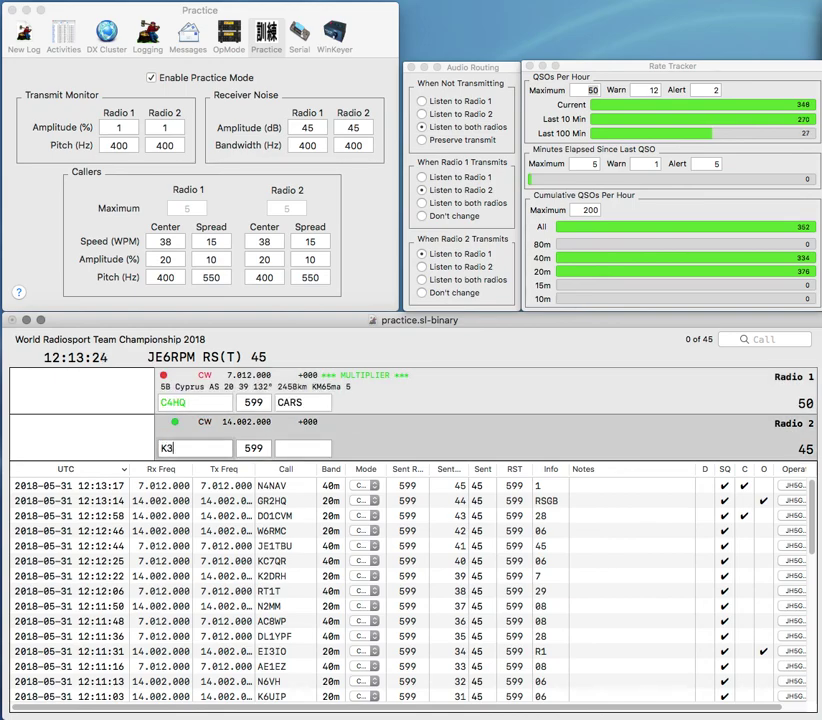
{"action": "key", "text": "Return"}
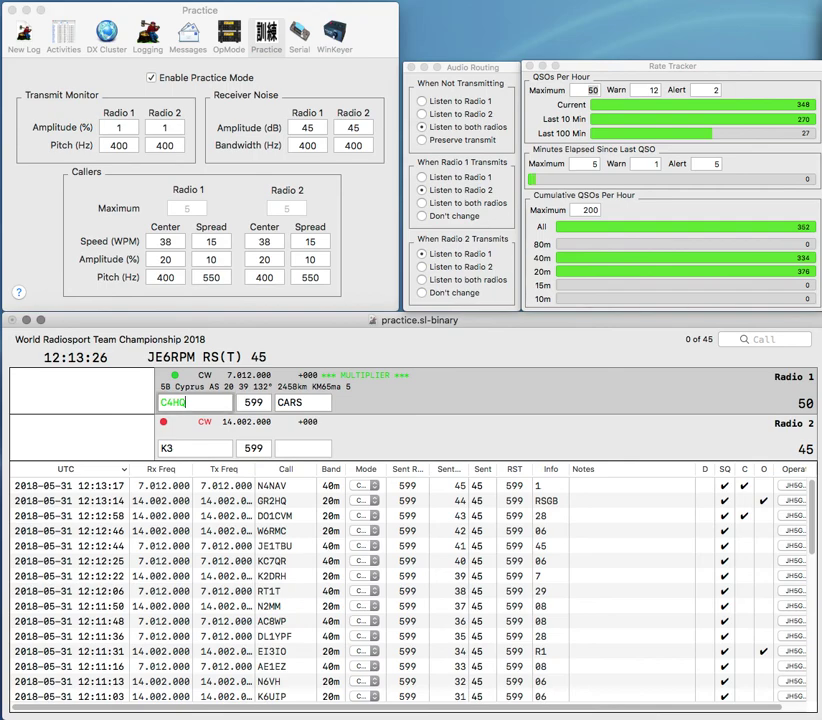
{"action": "key", "text": "Return"}
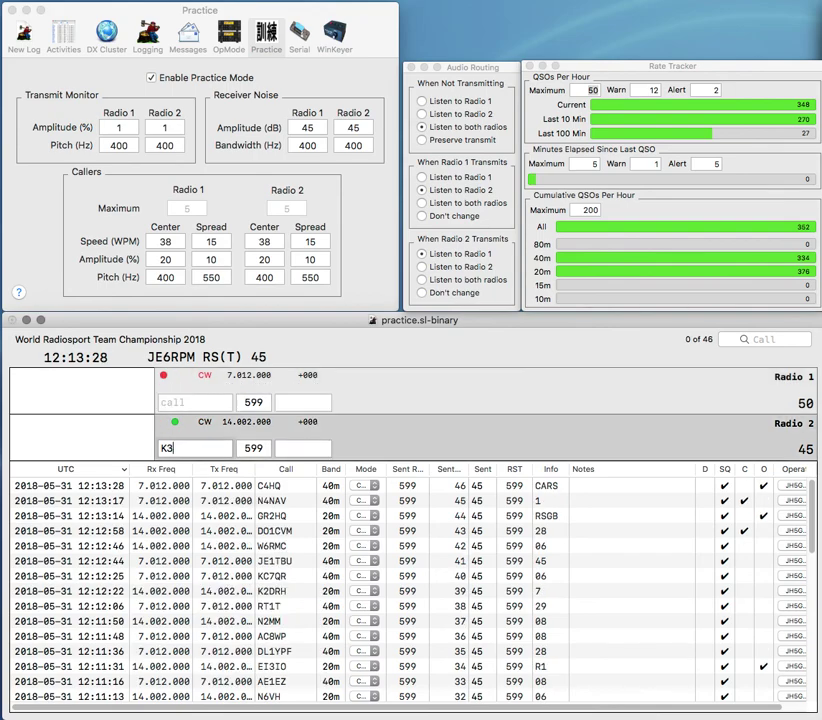
{"action": "type", "text": "4DZR"}
{"action": "key", "text": "Return"}
{"action": "type", "text": "W8OV"}
{"action": "key", "text": "Return"}
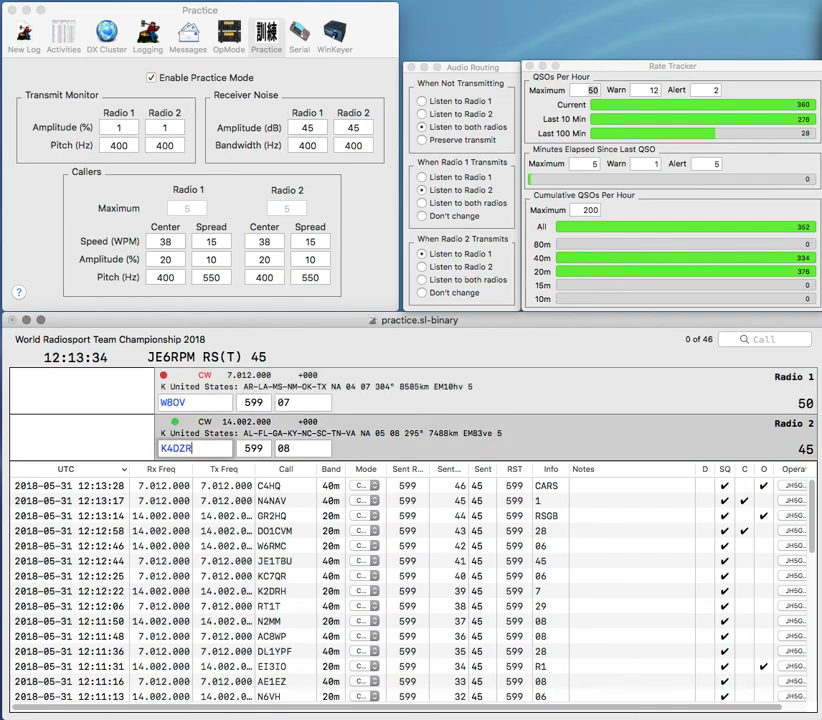
{"action": "key", "text": "Return"}
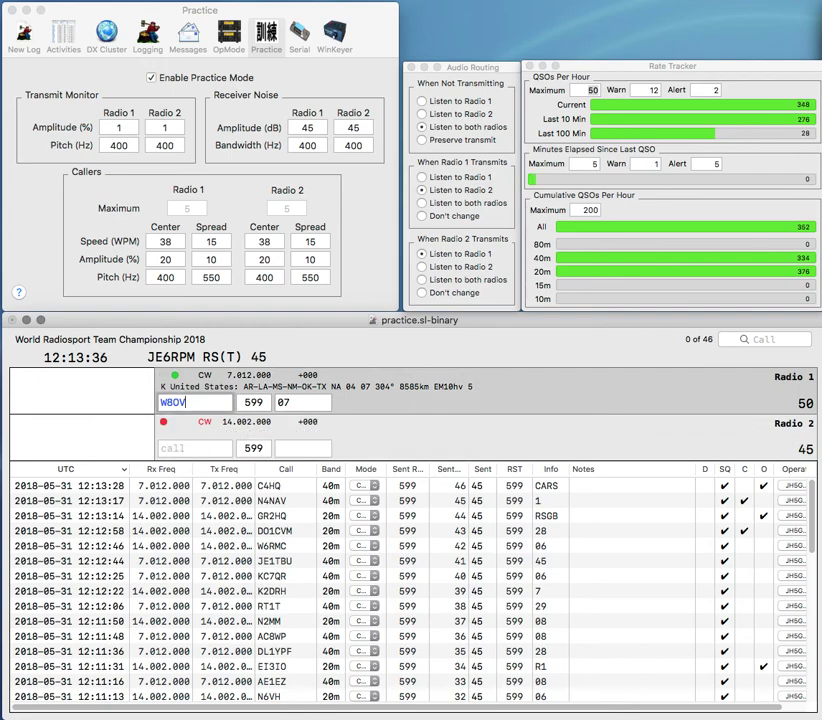
{"action": "key", "text": "Return"}
Step: Enter the call JO1IQX on Radio 2 and the partial call Y4 on Radio 1, sending each
{"action": "type", "text": "J"}
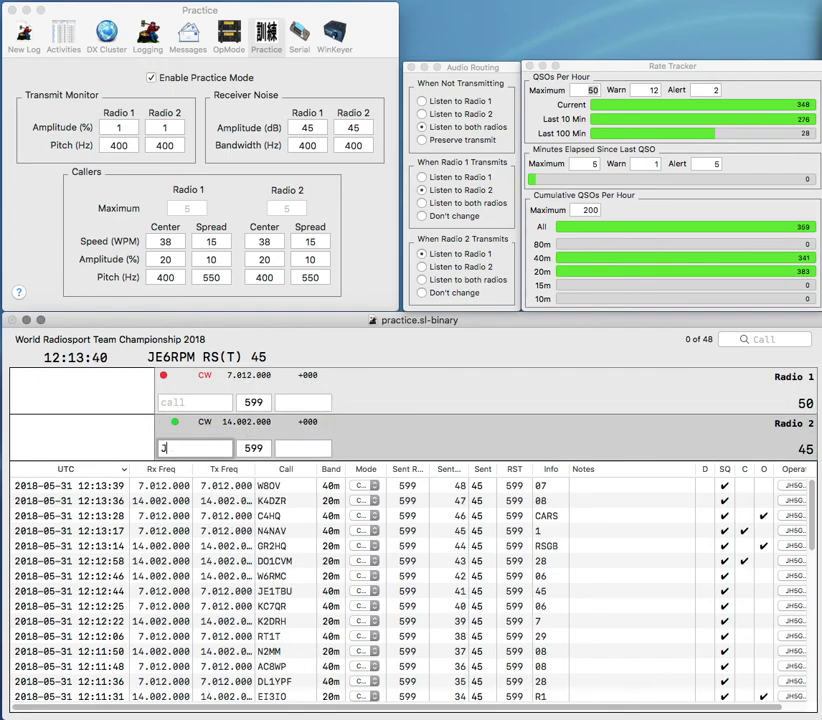
{"action": "type", "text": "Y4"}
{"action": "key", "text": "Return"}
{"action": "type", "text": "O1IQX"}
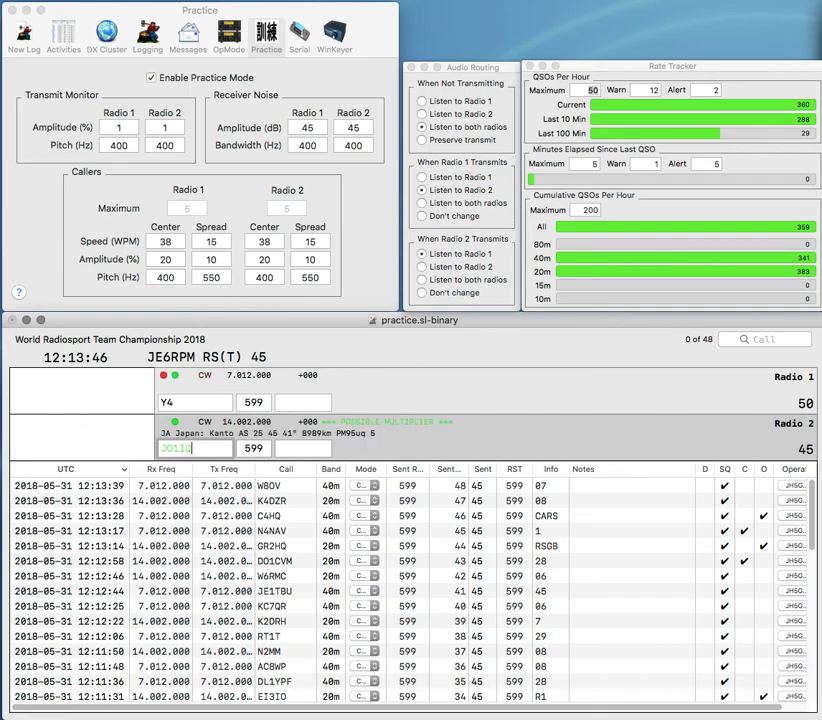
{"action": "key", "text": "Return"}
Step: Replace the Radio 1 partial call with 7B and extend it to 7BL, sending each version
{"action": "type", "text": "7B"}
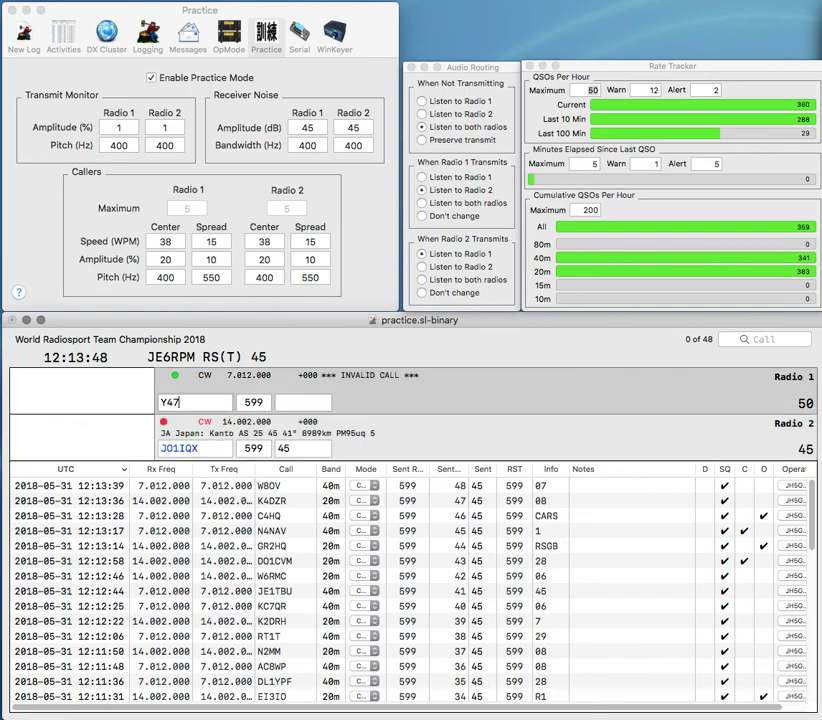
{"action": "key", "text": "Home"}
{"action": "key", "text": "Delete"}
{"action": "key", "text": "Delete"}
{"action": "key", "text": "Return"}
{"action": "key", "text": "Return"}
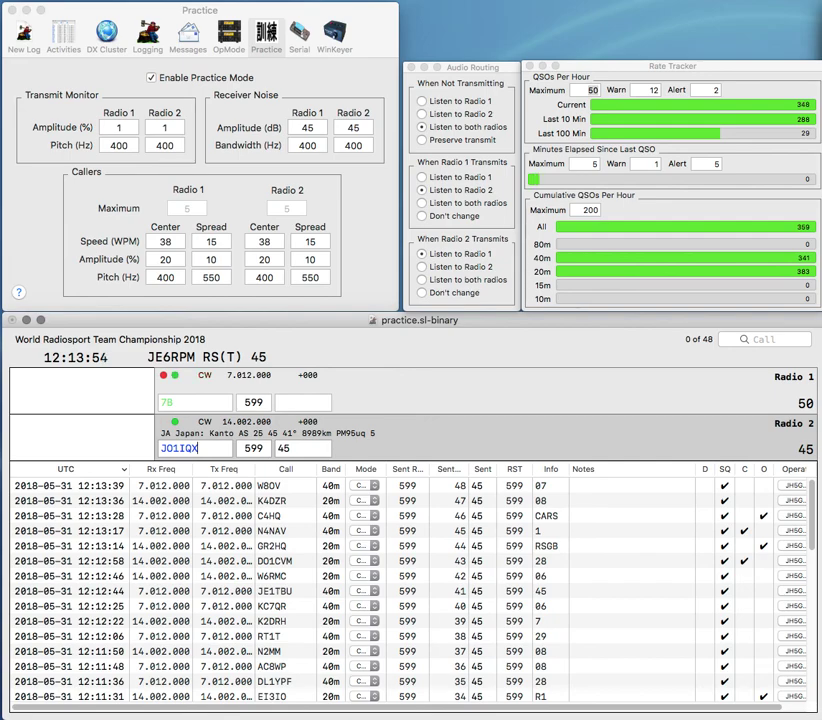
{"action": "key", "text": "Return"}
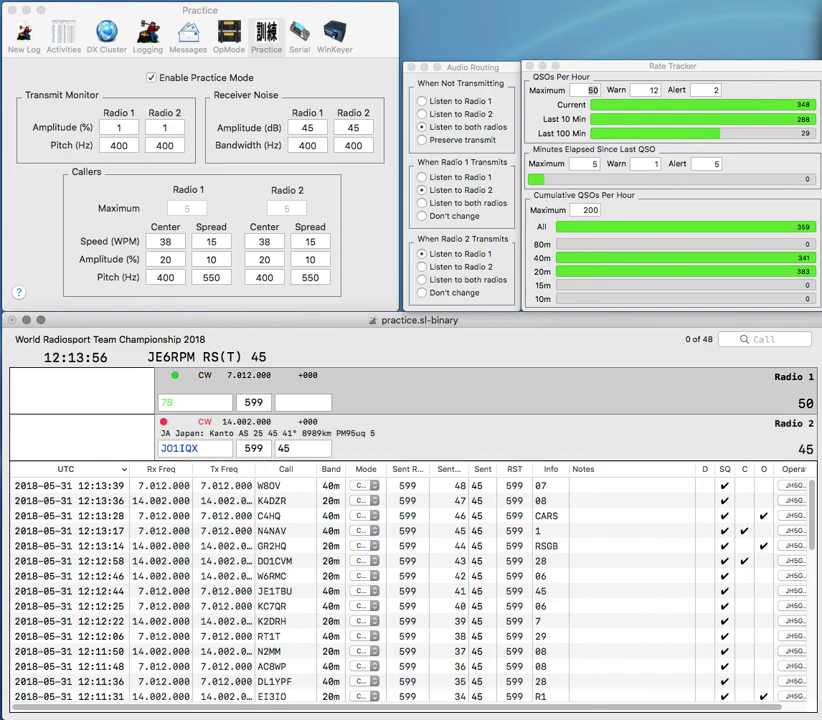
{"action": "type", "text": "L"}
{"action": "key", "text": "Return"}
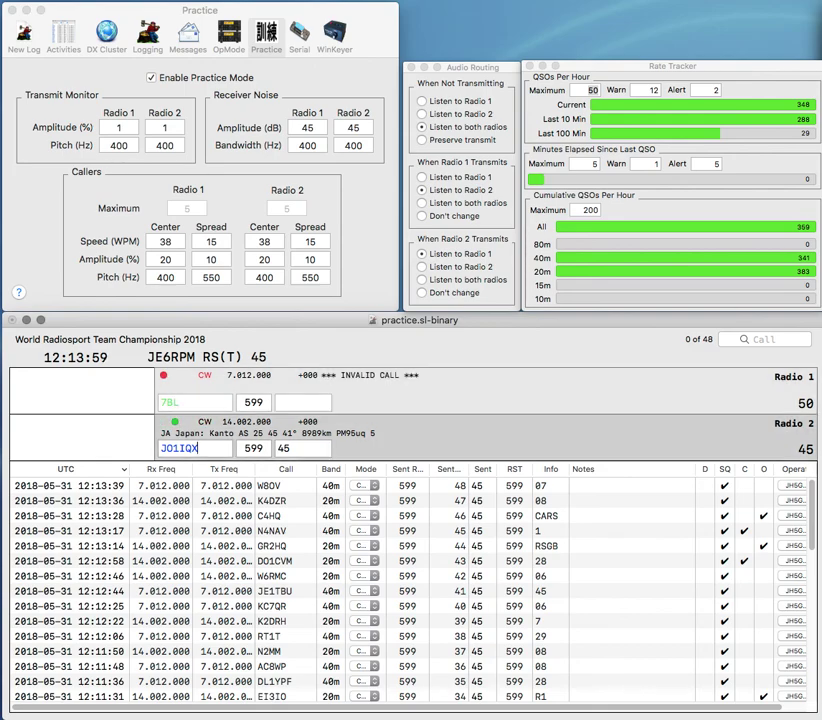
Step: Correct the calls to JM1IQX on Radio 2 and AF7BL on Radio 1, and log JM1IQX with exchange 45
{"action": "type", "text": "M"}
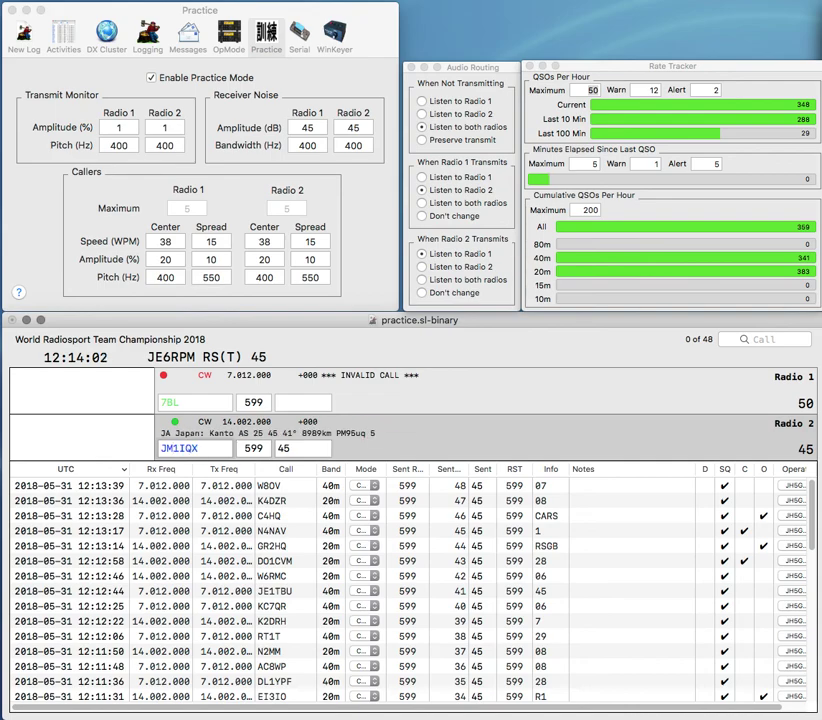
{"action": "key", "text": "Return"}
{"action": "key", "text": "Left"}
{"action": "type", "text": "AF"}
{"action": "key", "text": "space"}
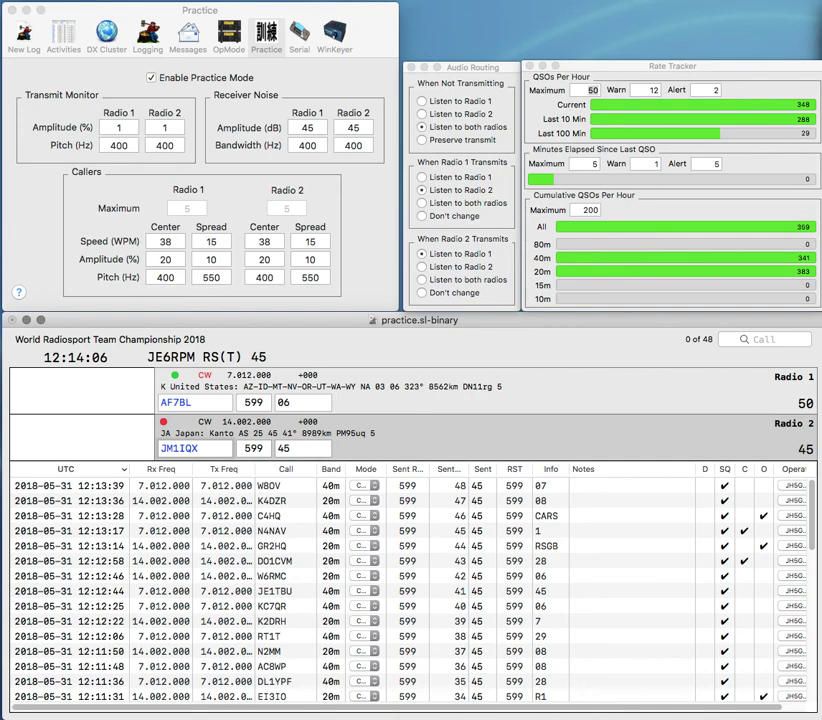
{"action": "key", "text": "Return"}
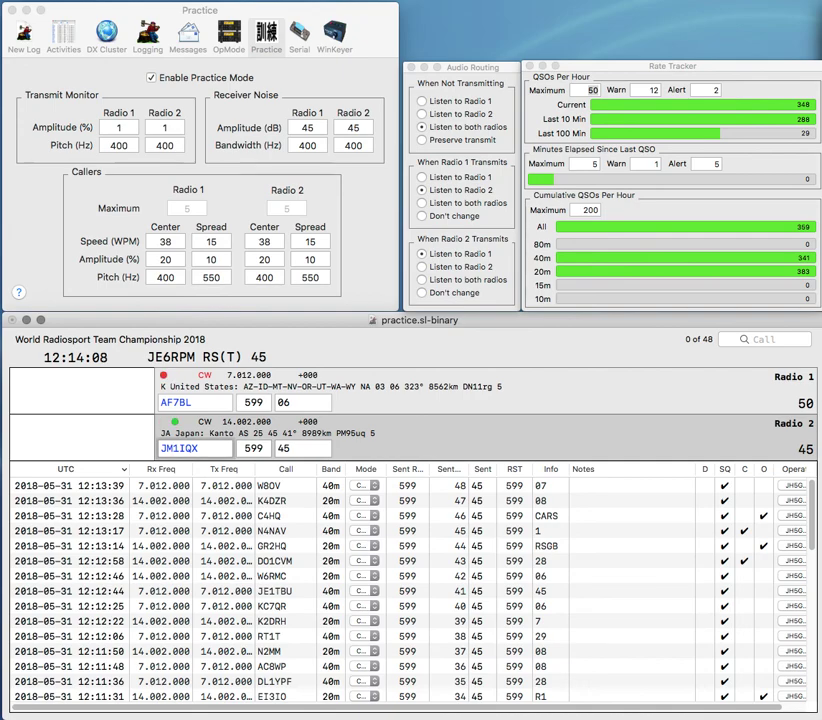
{"action": "key", "text": "Return"}
{"action": "key", "text": "Return"}
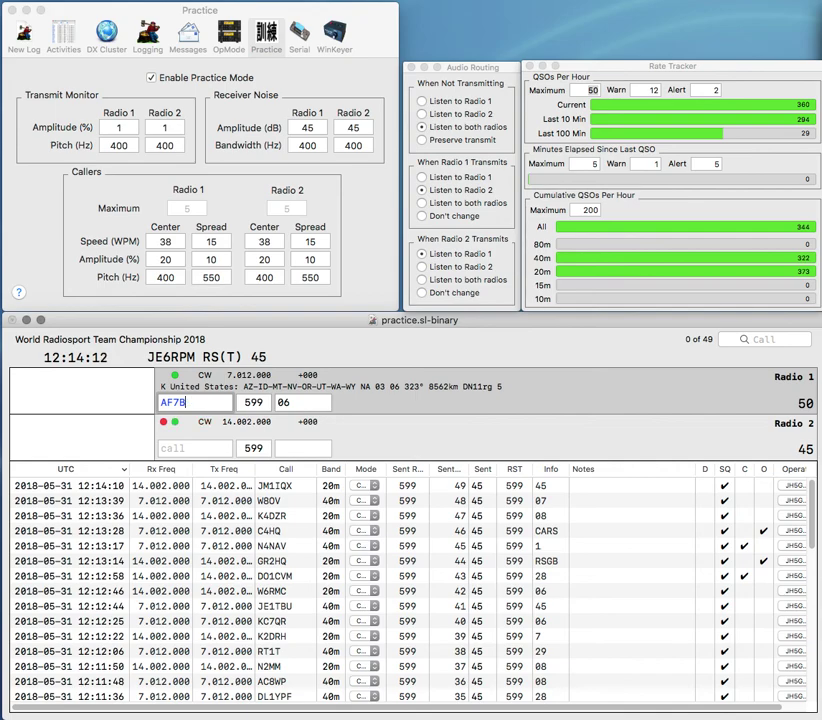
{"action": "key", "text": "BackSpace"}
{"action": "key", "text": "BackSpace"}
{"action": "key", "text": "BackSpace"}
{"action": "type", "text": "0Z"}
{"action": "key", "text": "Return"}
{"action": "type", "text": "IHQ"}
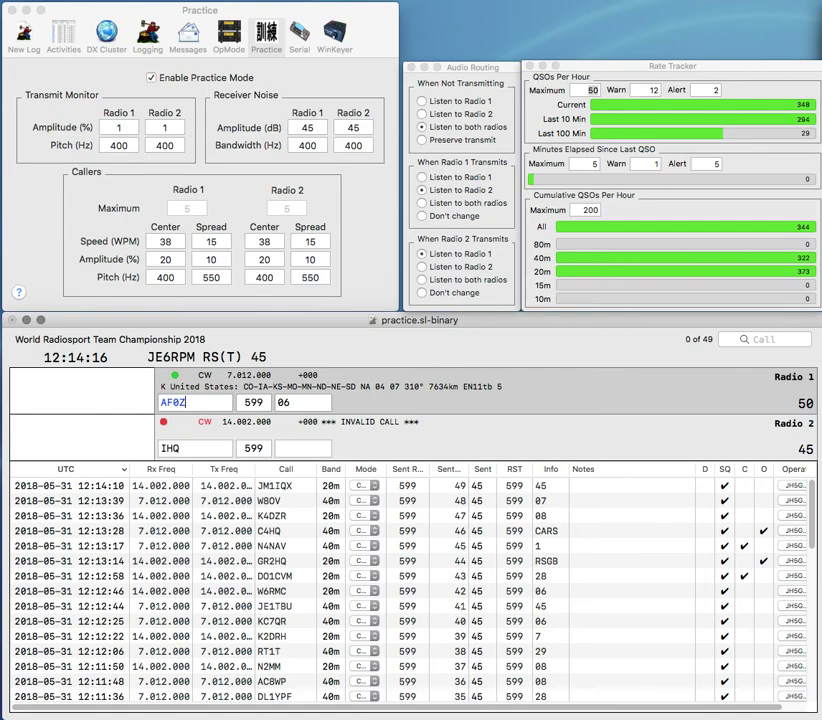
{"action": "left_click", "coordinate": [187, 402]}
{"action": "key", "text": "Return"}
Step: Complete the Radio 2 call as II0HQ and enter the partial call 4DSB on Radio 1, sending each
{"action": "type", "text": "I0"}
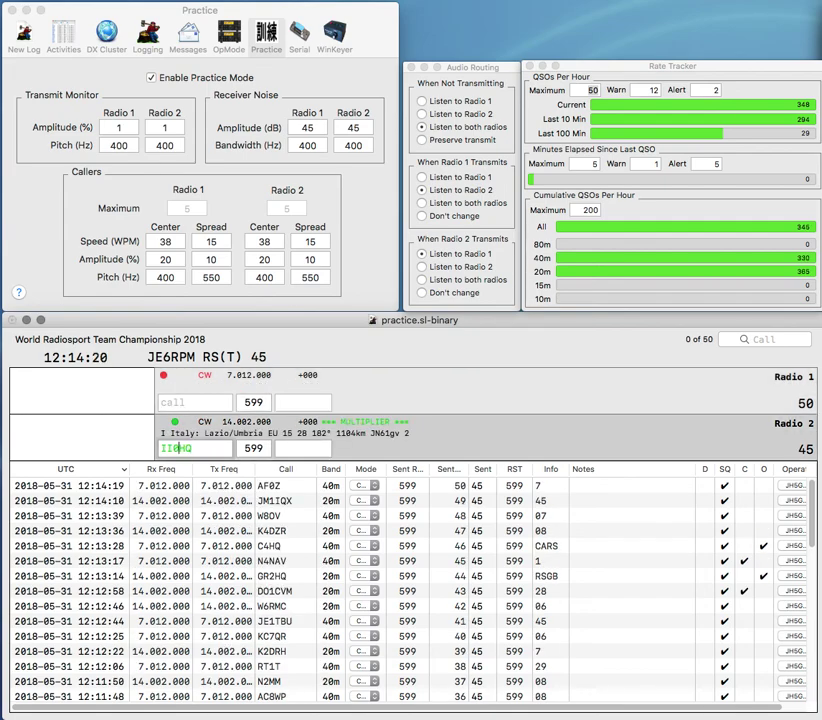
{"action": "key", "text": "Return"}
{"action": "type", "text": "4DSB"}
{"action": "key", "text": "Return"}
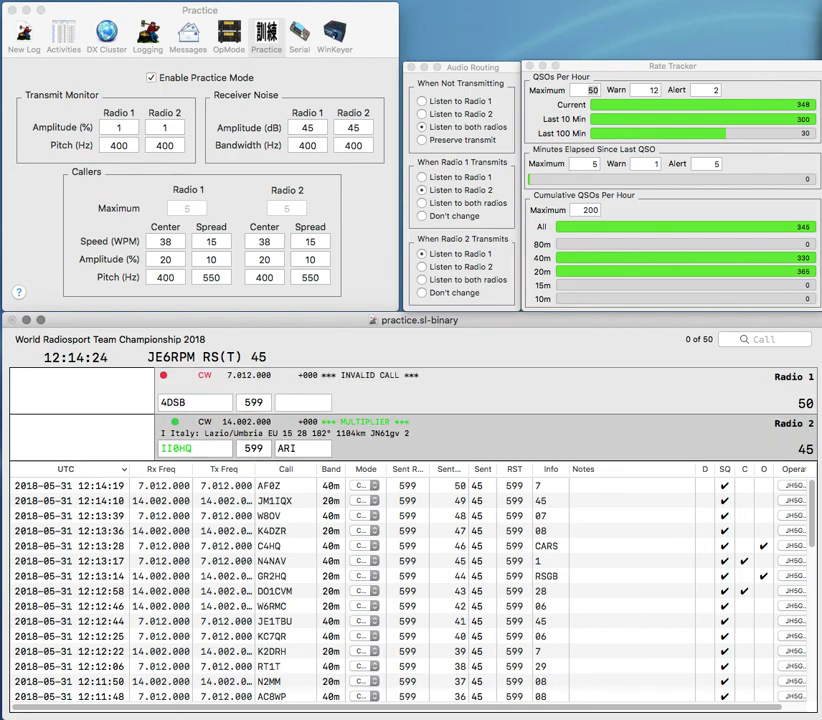
Step: Correct the Radio 2 call to EI0HQ and complete the Radio 1 call as K4DSB, sending each
{"action": "key", "text": "Left"}
{"action": "key", "text": "Left"}
{"action": "key", "text": "Left"}
{"action": "key", "text": "Left"}
{"action": "key", "text": "BackSpace"}
{"action": "type", "text": "E"}
{"action": "key", "text": "Return"}
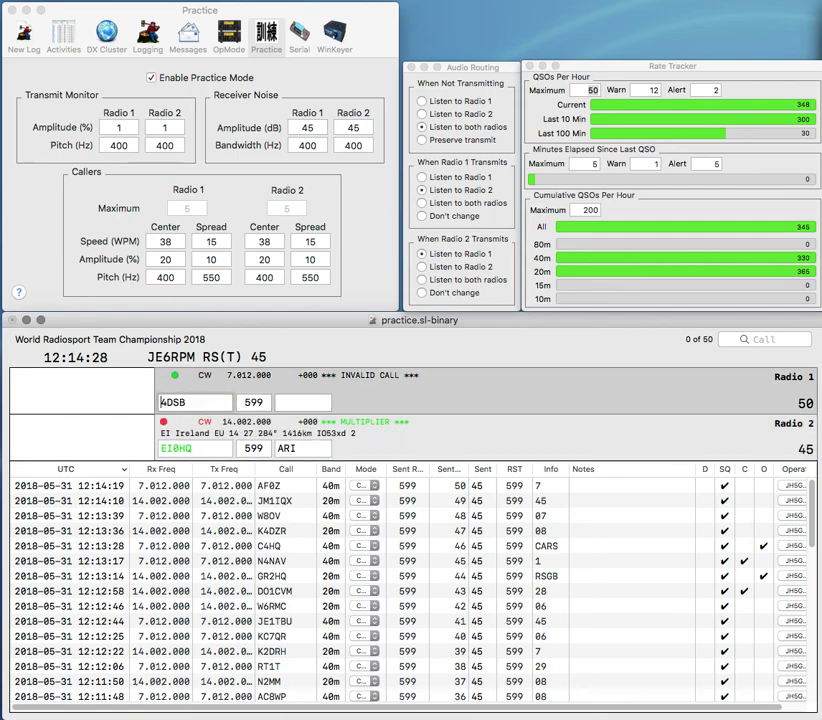
{"action": "key", "text": "Home"}
{"action": "type", "text": "K"}
{"action": "key", "text": "Return"}
{"action": "key", "text": "BackSpace"}
{"action": "key", "text": "space"}
{"action": "key", "text": "space"}
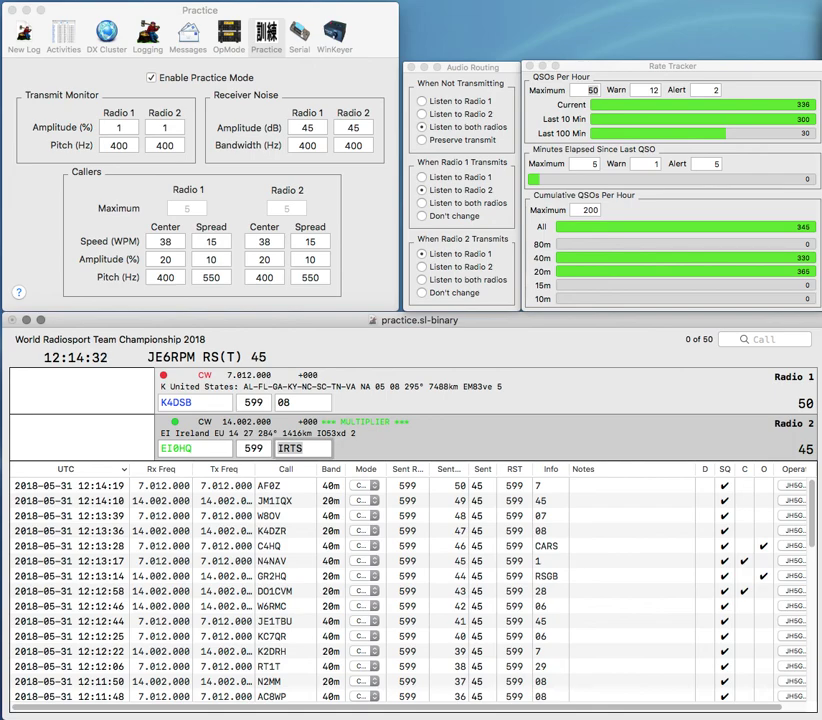
{"action": "key", "text": "Return"}
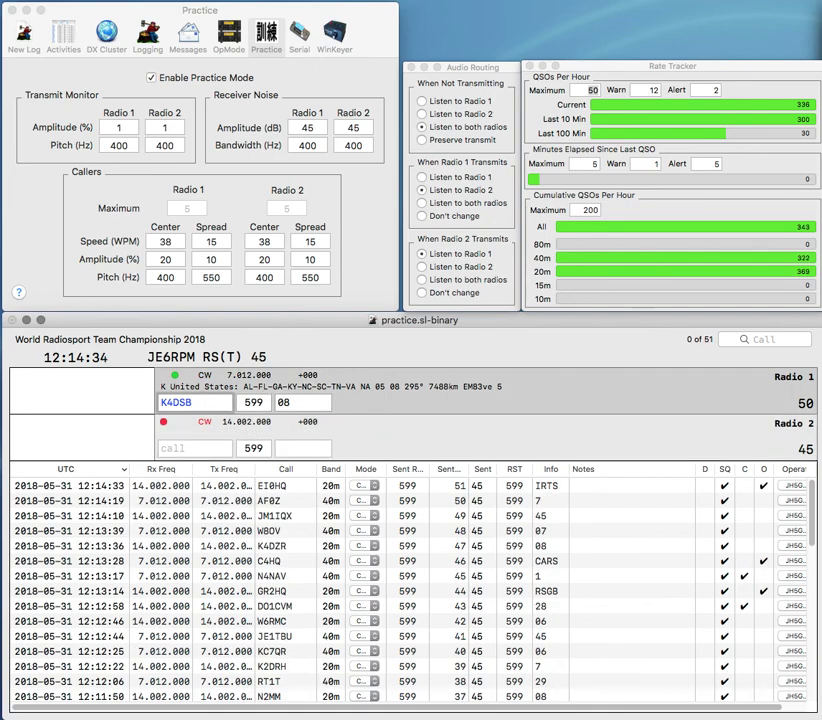
{"action": "key", "text": "Return"}
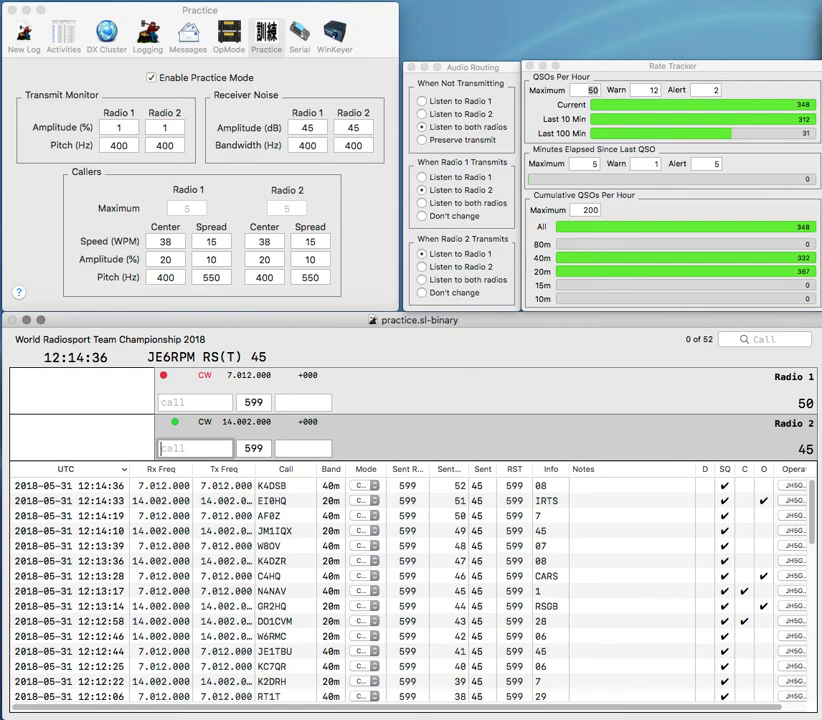
{"action": "type", "text": "IU4J"}
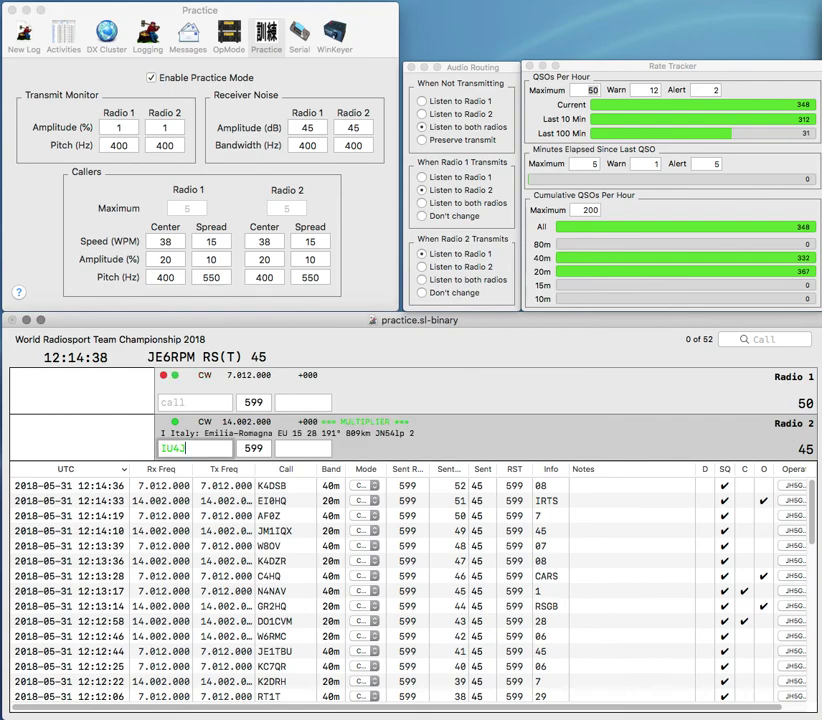
{"action": "type", "text": "C"}
{"action": "key", "text": "Return"}
{"action": "type", "text": "CC"}
{"action": "key", "text": "Return"}
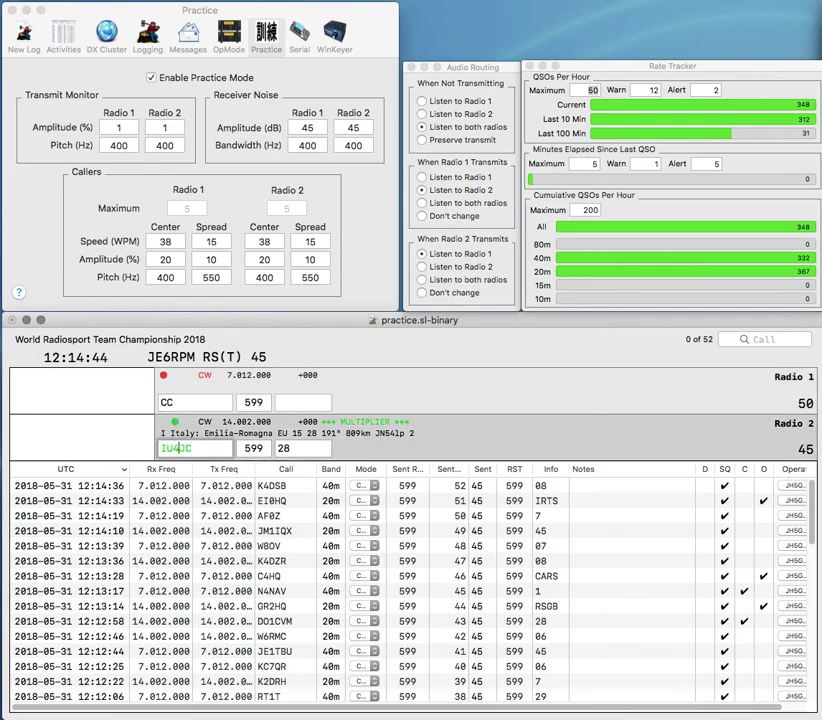
Step: Extend the Radio 1 partial call to 0CC, and log the Radio 2 contact as IU4JIC with exchange 28
{"action": "left_click", "coordinate": [161, 402]}
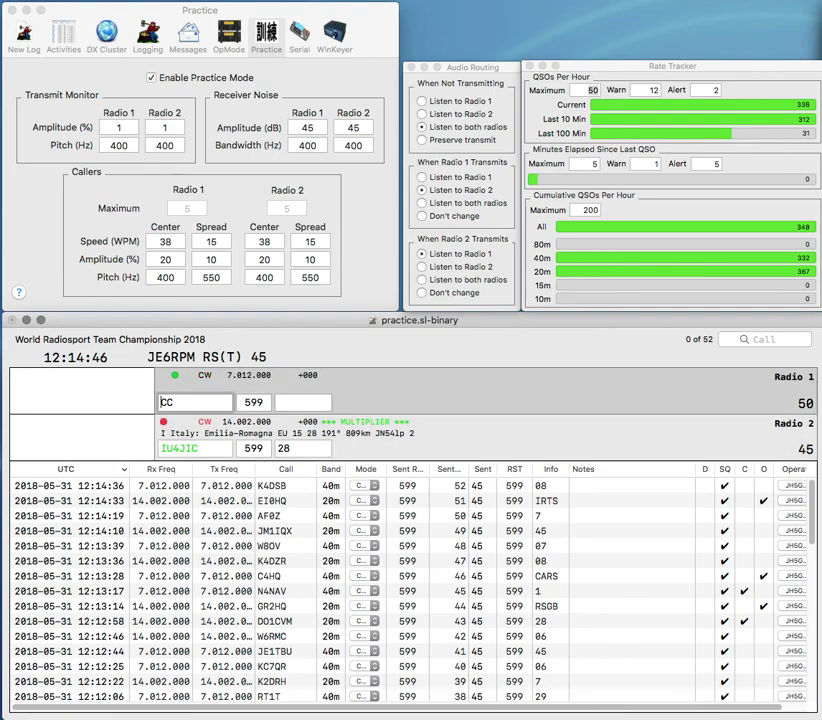
{"action": "type", "text": "0"}
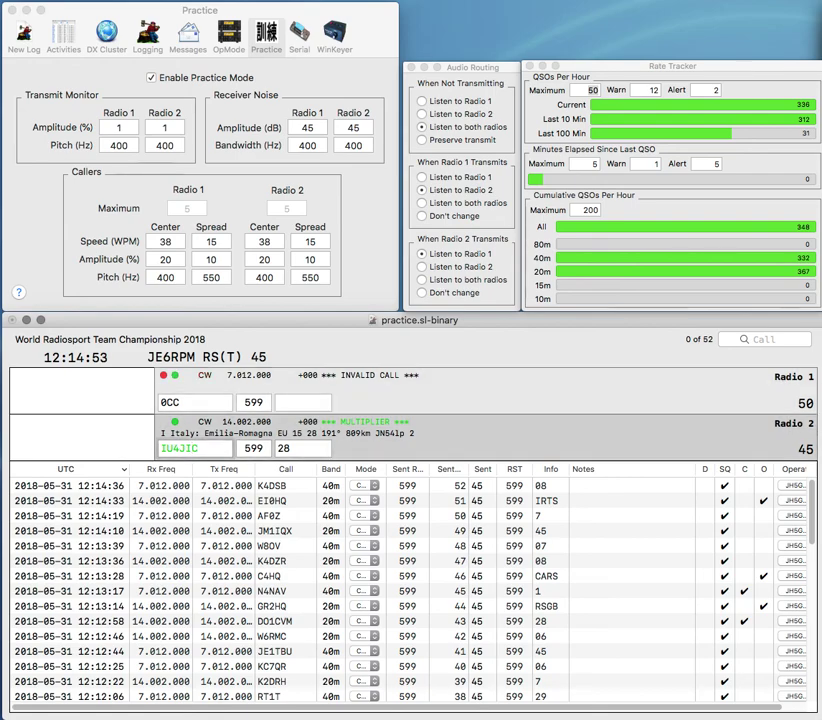
{"action": "key", "text": "Return"}
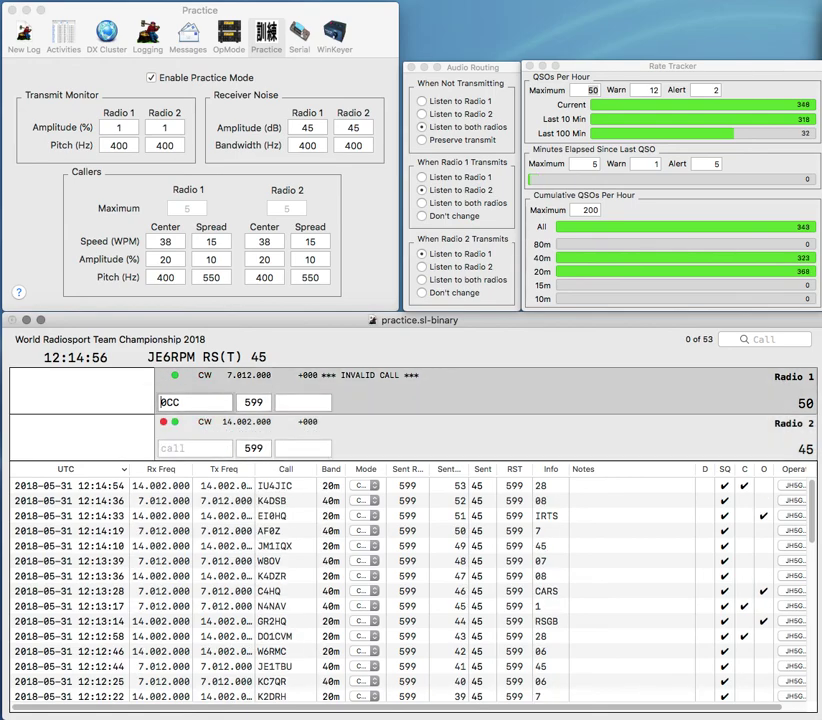
Step: Change the Radio 1 partial call to 6C and send it
{"action": "key", "text": "BackSpace"}
{"action": "key", "text": "Delete"}
{"action": "type", "text": "6"}
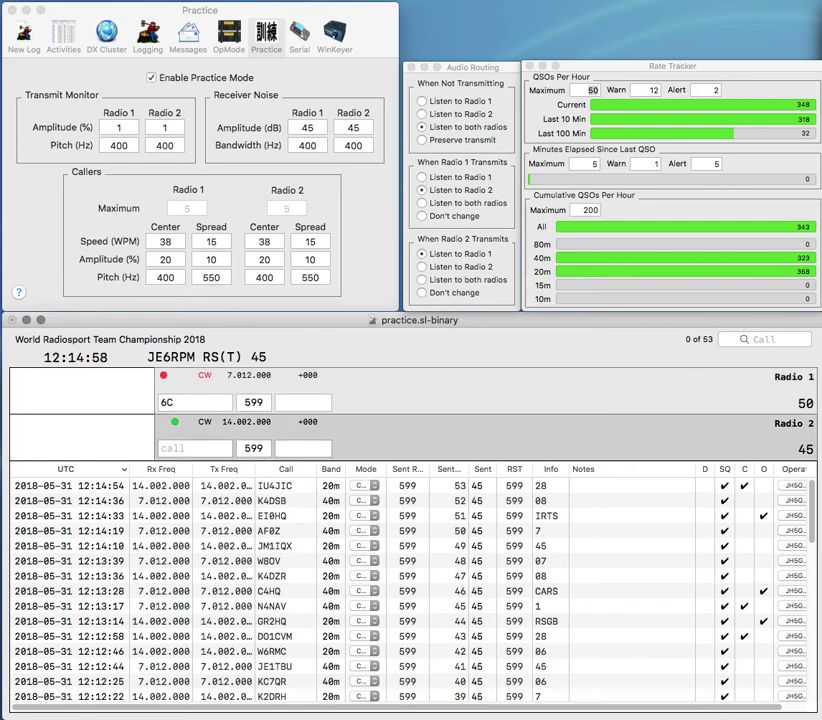
Step: Send the partial call K on Radio 2, and complete the Radio 1 call as DK6FC and send it
{"action": "type", "text": "K"}
{"action": "key", "text": "Return"}
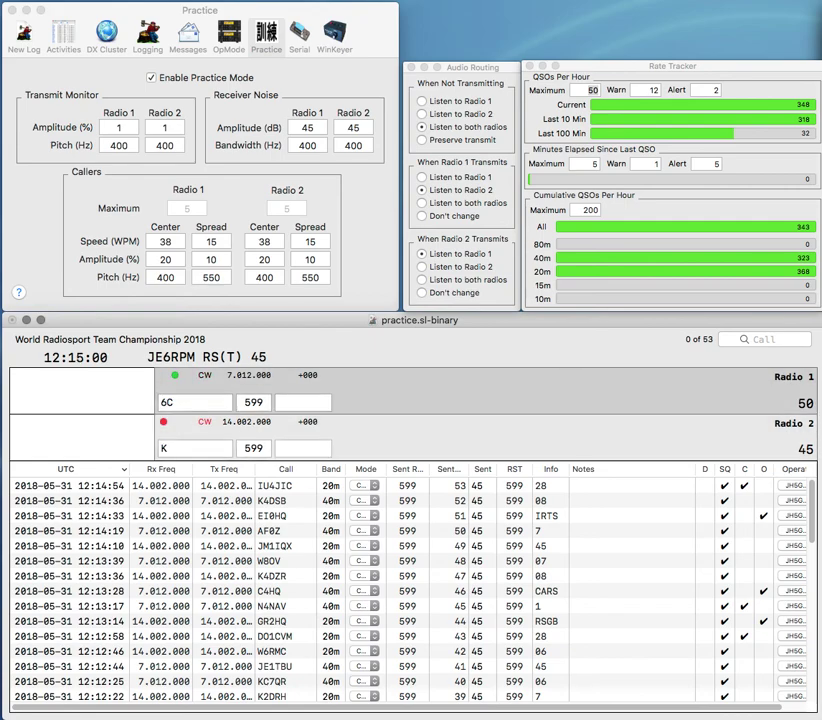
{"action": "type", "text": "K"}
{"action": "key", "text": "BackSpace"}
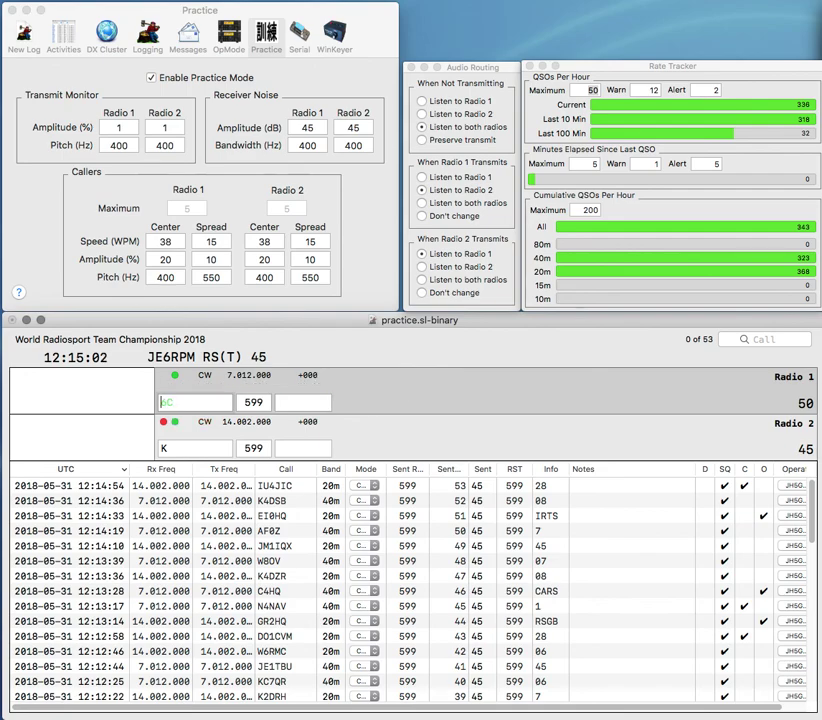
{"action": "type", "text": "DK"}
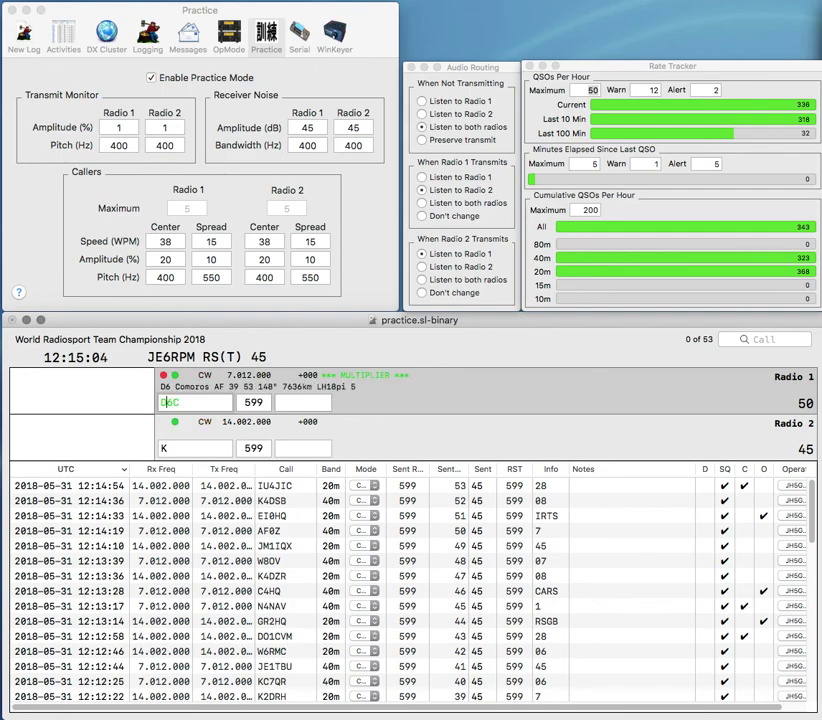
{"action": "key", "text": "Right"}
{"action": "type", "text": "F"}
{"action": "key", "text": "Return"}
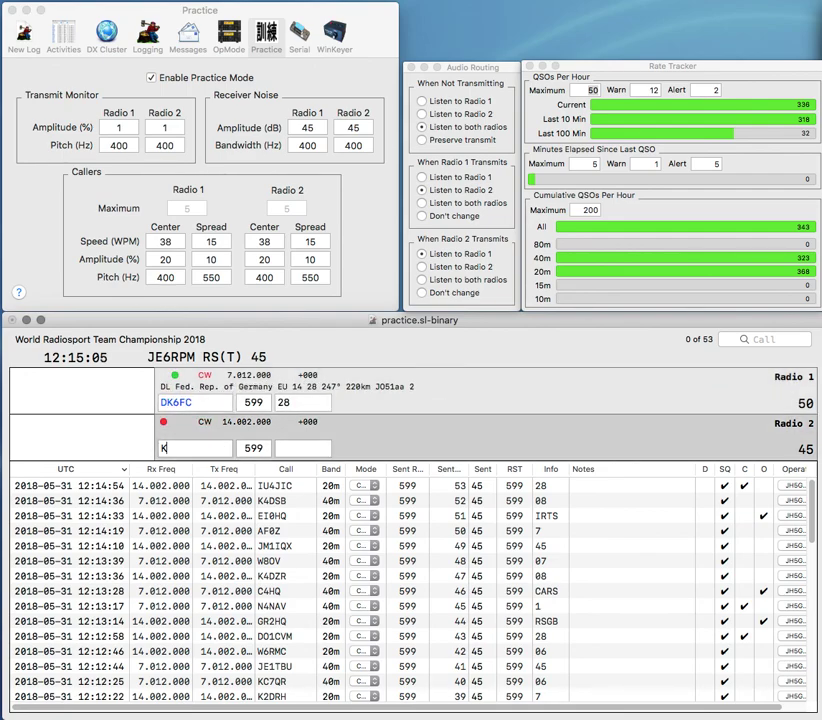
Step: Complete the Radio 2 call as I3JVK and send it, and log DK6FC with exchange 28 on Radio 1
{"action": "type", "text": "I33V"}
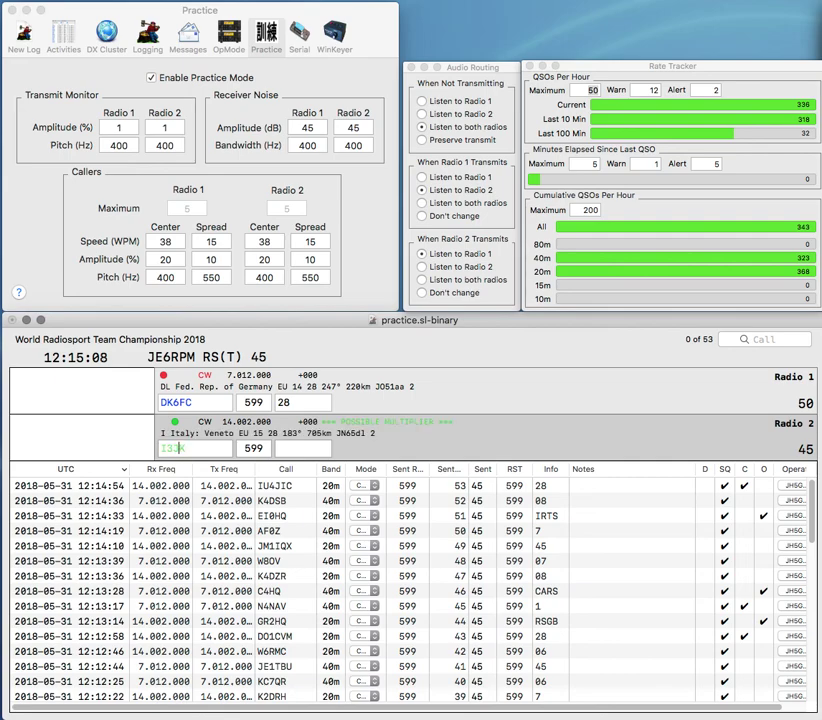
{"action": "key", "text": "Left"}
{"action": "key", "text": "BackSpace"}
{"action": "type", "text": "J"}
{"action": "key", "text": "Return"}
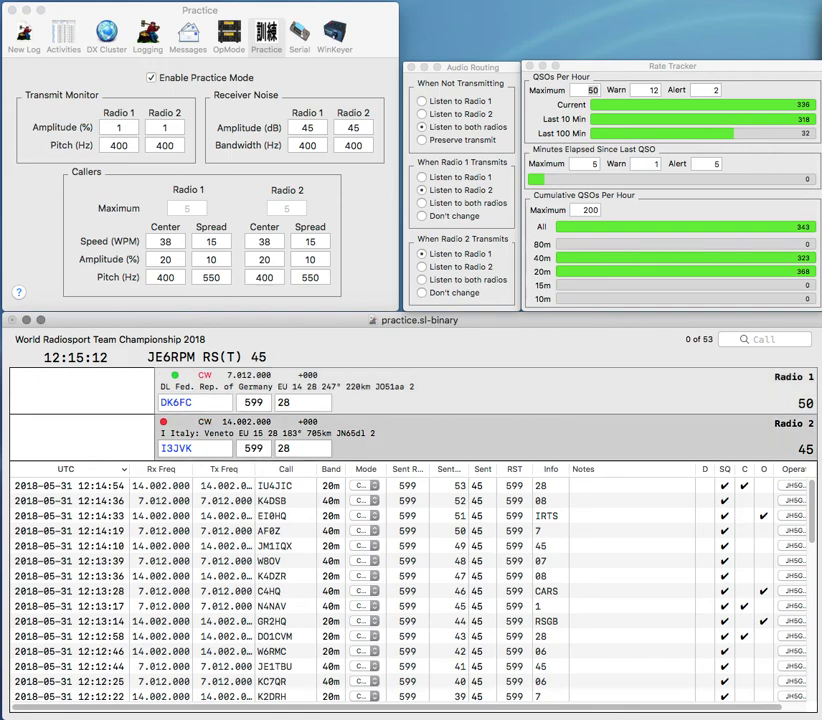
{"action": "key", "text": "Return"}
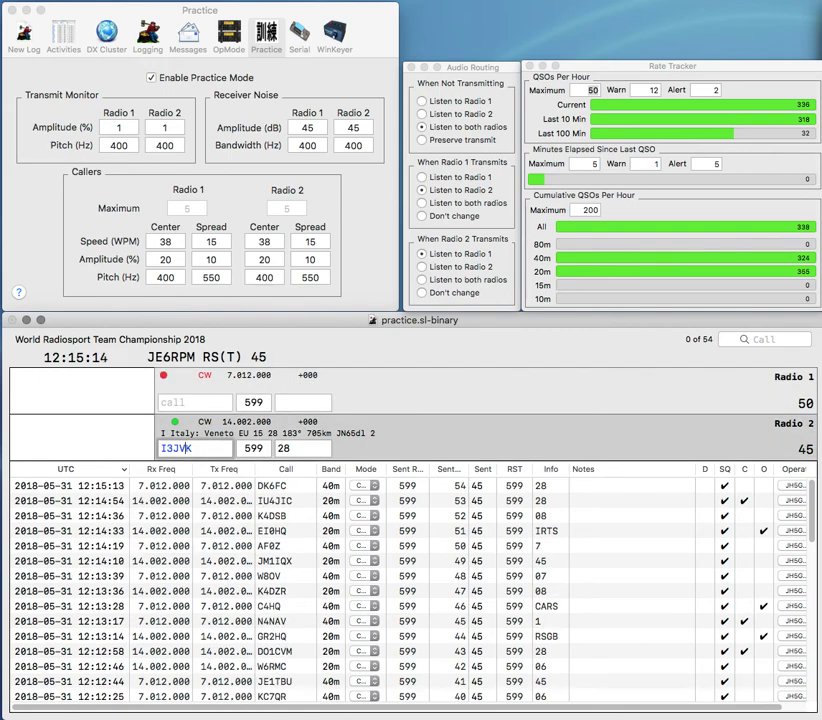
{"action": "type", "text": "U"}
{"action": "key", "text": "Delete"}
{"action": "key", "text": "Return"}
{"action": "type", "text": "A"}
{"action": "key", "text": "Return"}
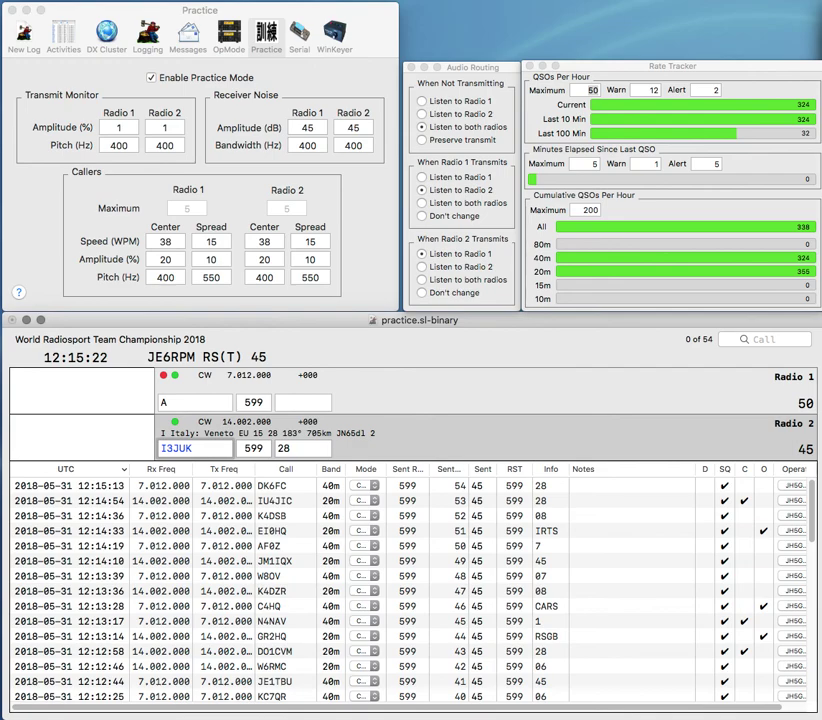
{"action": "key", "text": "Return"}
Step: Complete the Radio 1 call as UD8A and log it with exchange 30, entering the partial call M on Radio 2
{"action": "type", "text": "UD8"}
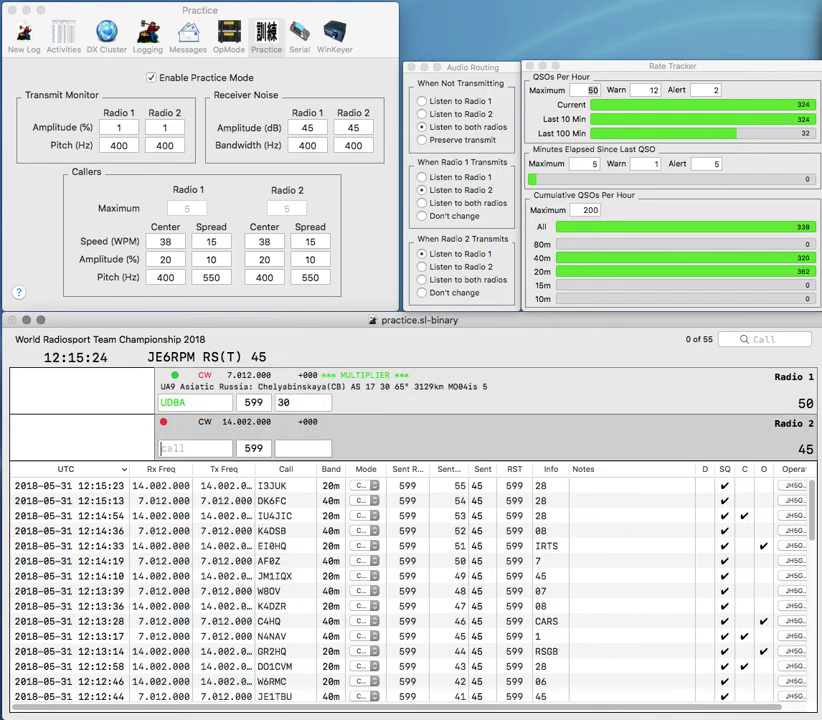
{"action": "type", "text": "VE"}
{"action": "type", "text": "M"}
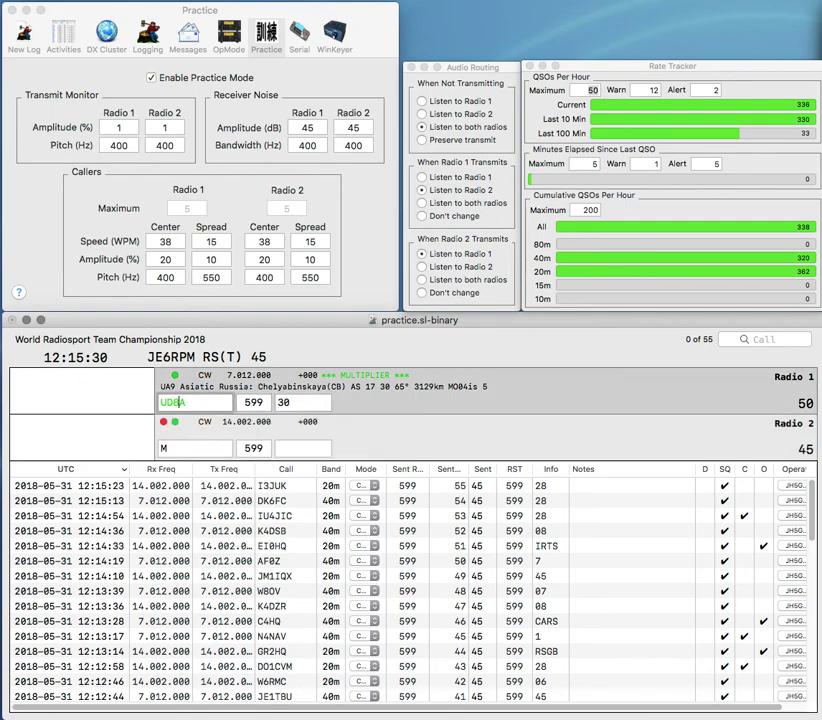
{"action": "key", "text": "Return"}
Step: Expand the Radio 2 partial call to K7MWK and send it, and enter the partial call YS on Radio 1
{"action": "key", "text": "Left"}
{"action": "type", "text": "K"}
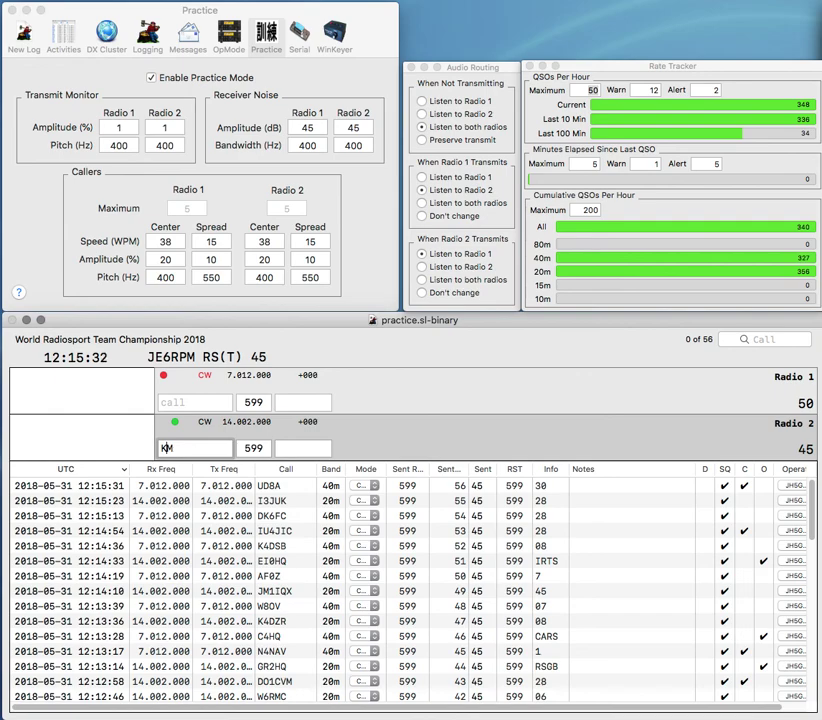
{"action": "key", "text": "Right"}
{"action": "type", "text": "WK"}
{"action": "key", "text": "Up"}
{"action": "key", "text": "Right"}
{"action": "type", "text": "7"}
{"action": "key", "text": "Return"}
{"action": "type", "text": "YS"}
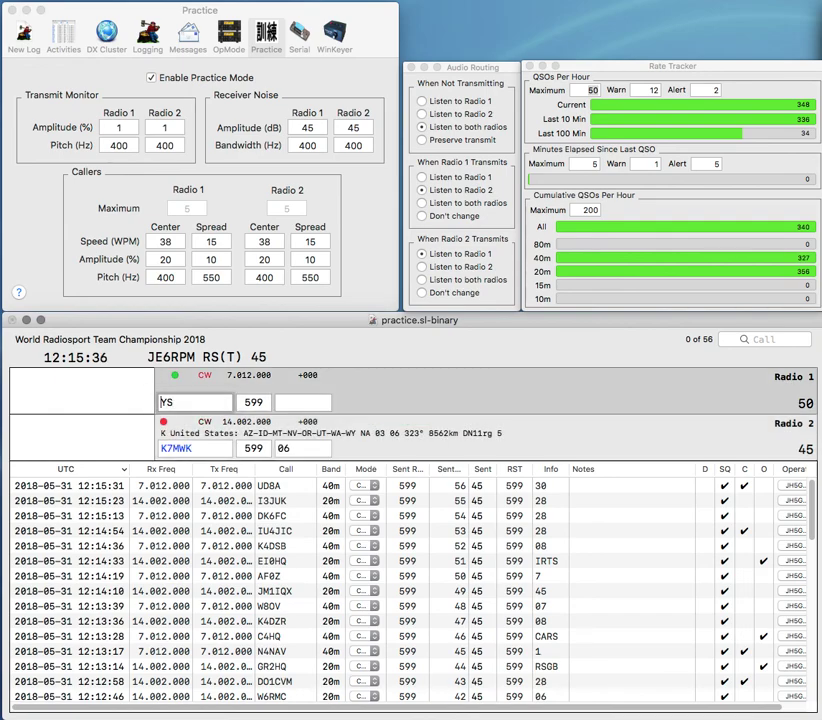
{"action": "key", "text": "Down"}
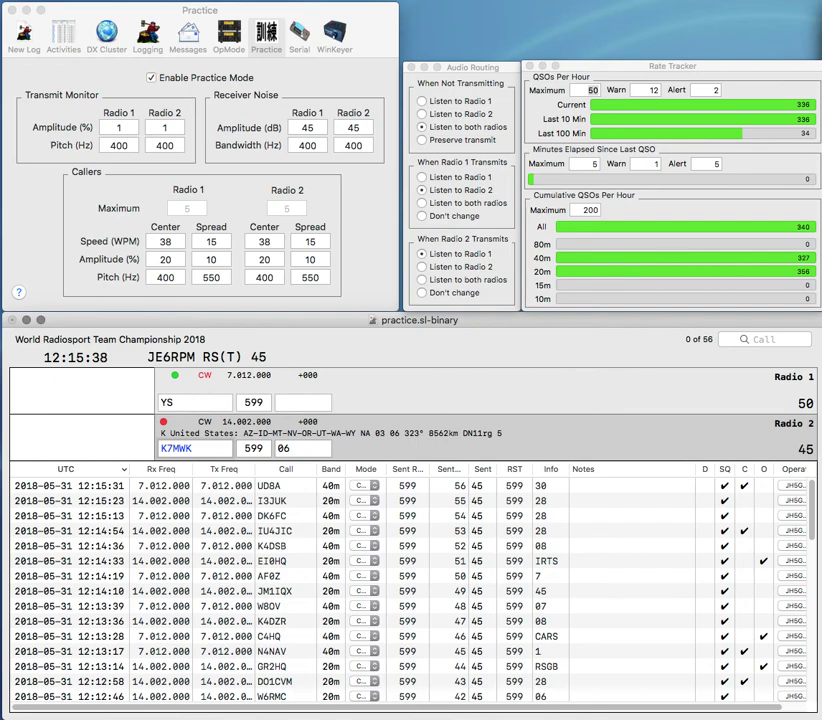
{"action": "key", "text": "BackSpace"}
{"action": "type", "text": "6"}
{"action": "key", "text": "Return"}
{"action": "key", "text": "Up"}
{"action": "type", "text": "YYS8"}
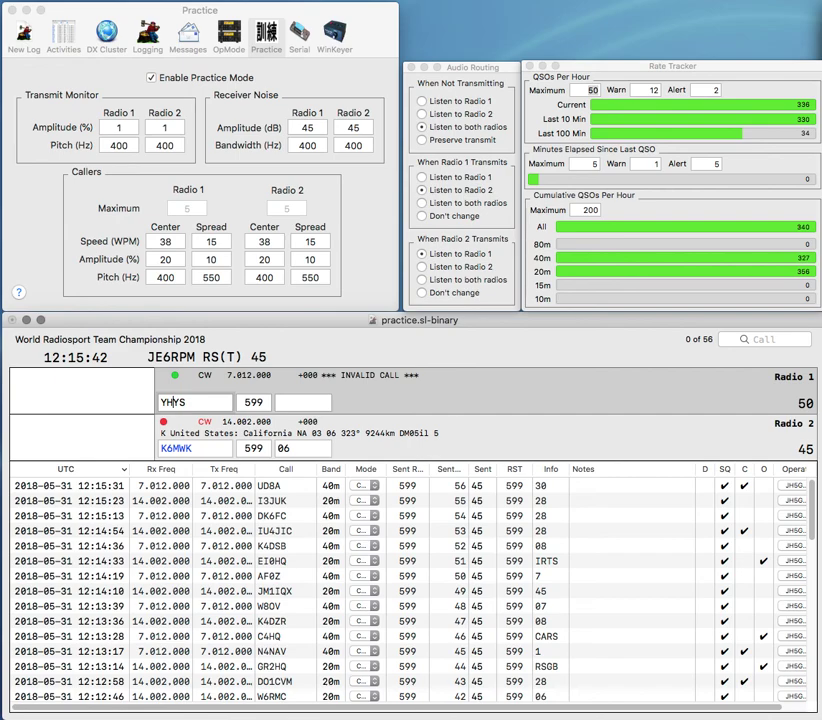
{"action": "key", "text": "Return"}
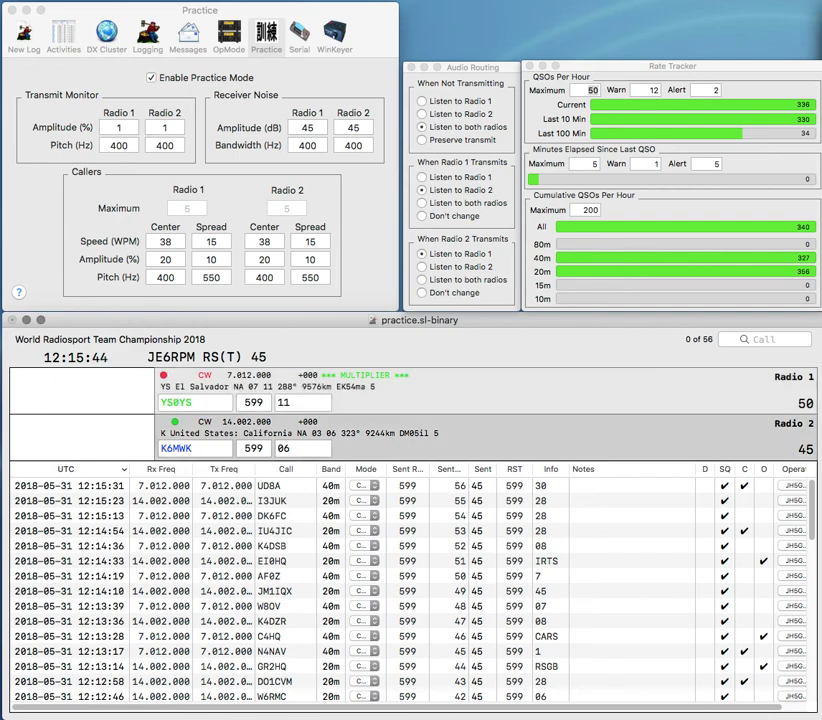
{"action": "key", "text": "Return"}
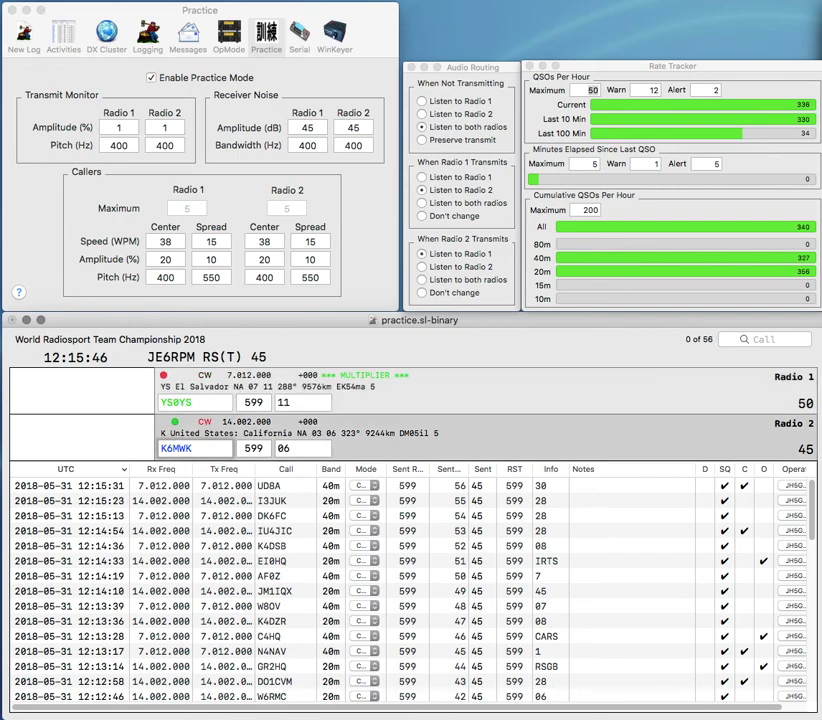
{"action": "key", "text": "Return"}
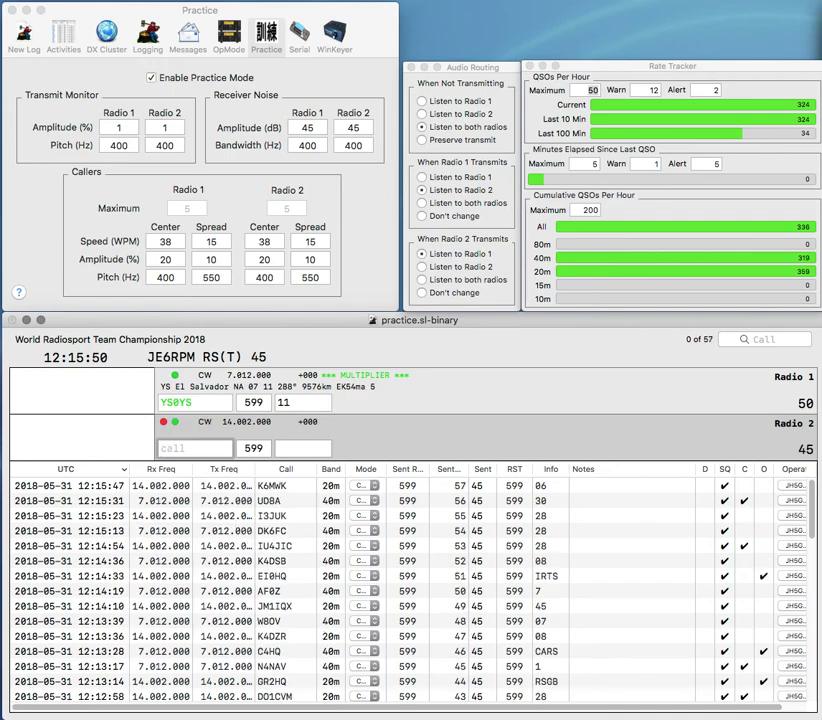
{"action": "key", "text": "Tab"}
{"action": "key", "text": "space"}
{"action": "key", "text": "space"}
{"action": "type", "text": "CRAS"}
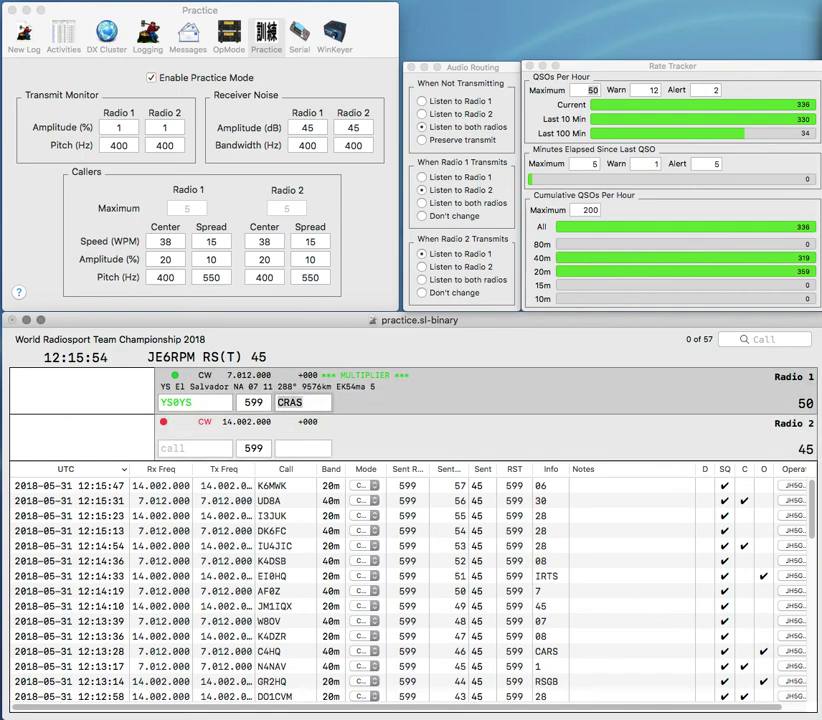
{"action": "key", "text": "Return"}
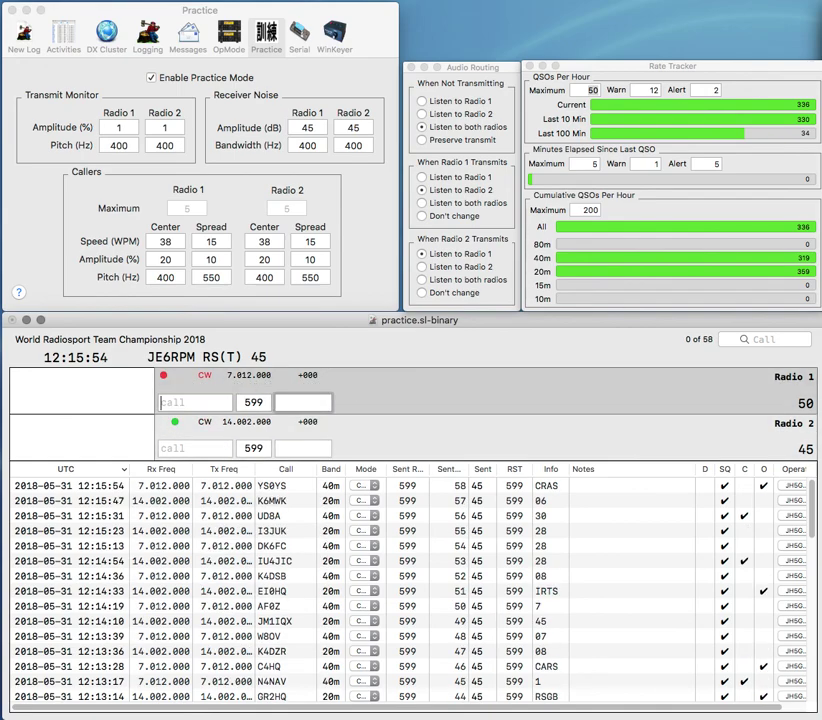
Step: Enter the partial call AH on Radio 2 and the partial call 0CA on Radio 1, sending the latter
{"action": "type", "text": "AH"}
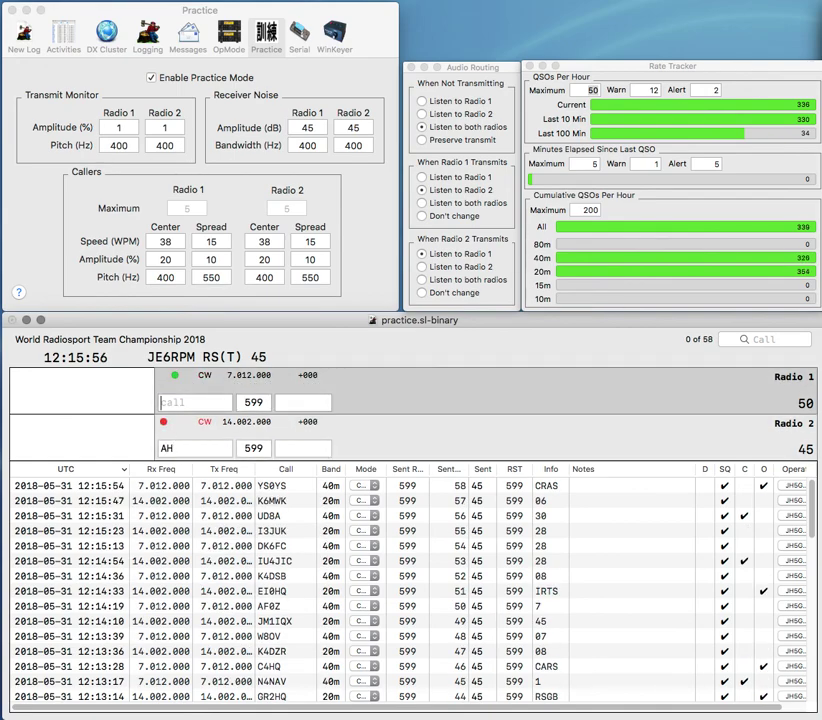
{"action": "type", "text": "0CR"}
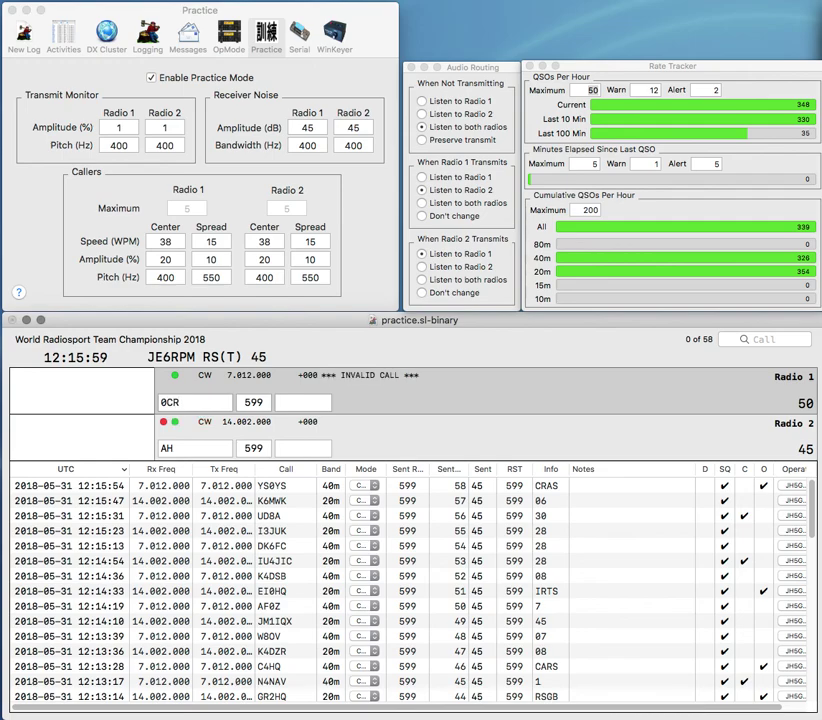
{"action": "key", "text": "BackSpace"}
{"action": "type", "text": "A"}
{"action": "key", "text": "Return"}
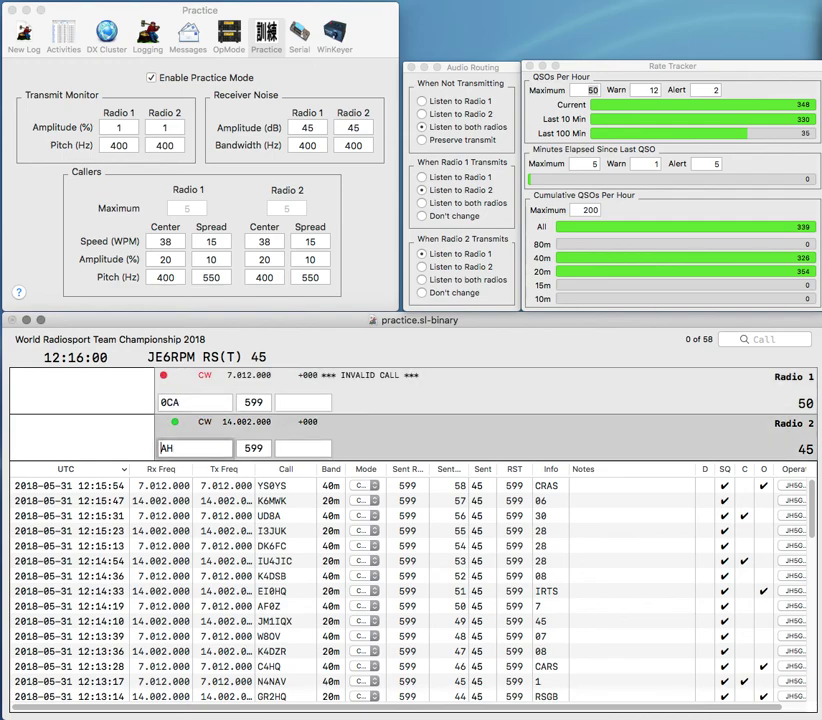
Step: Change the Radio 2 partial call to 8N1HQ and send it
{"action": "type", "text": "8N3"}
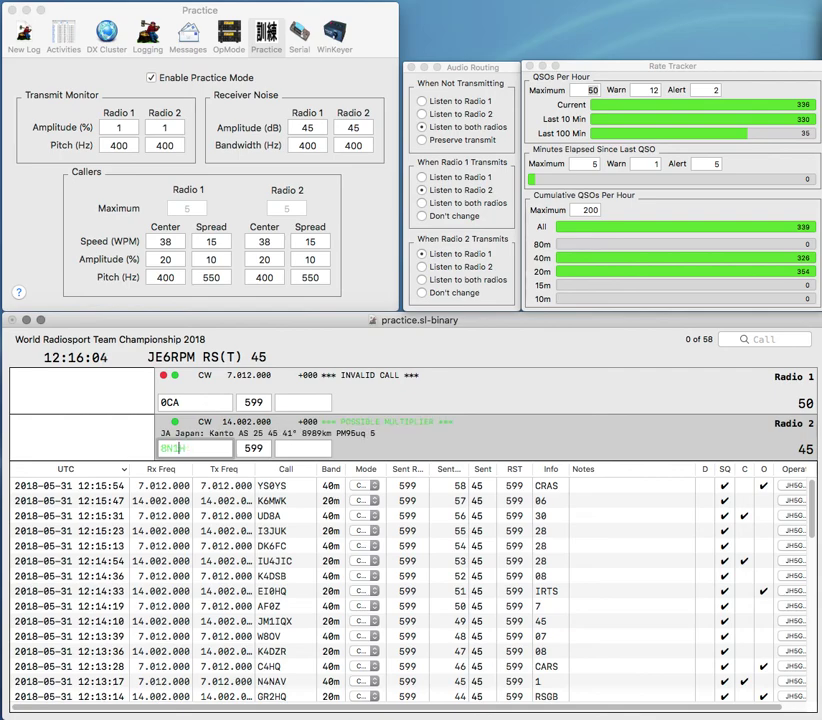
{"action": "key", "text": "BackSpace"}
{"action": "type", "text": "1"}
{"action": "key", "text": "Return"}
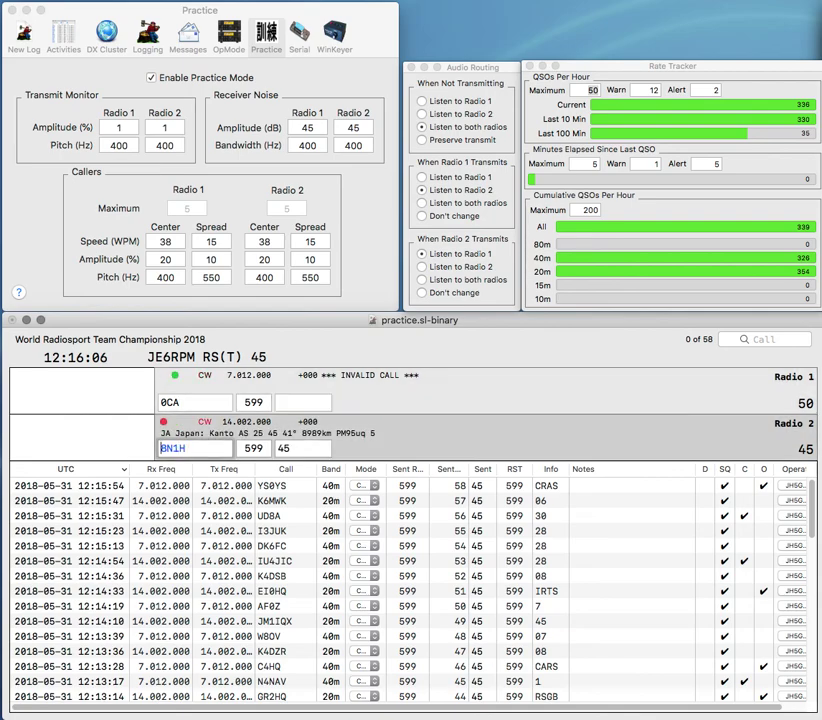
{"action": "type", "text": "Q"}
{"action": "key", "text": "Return"}
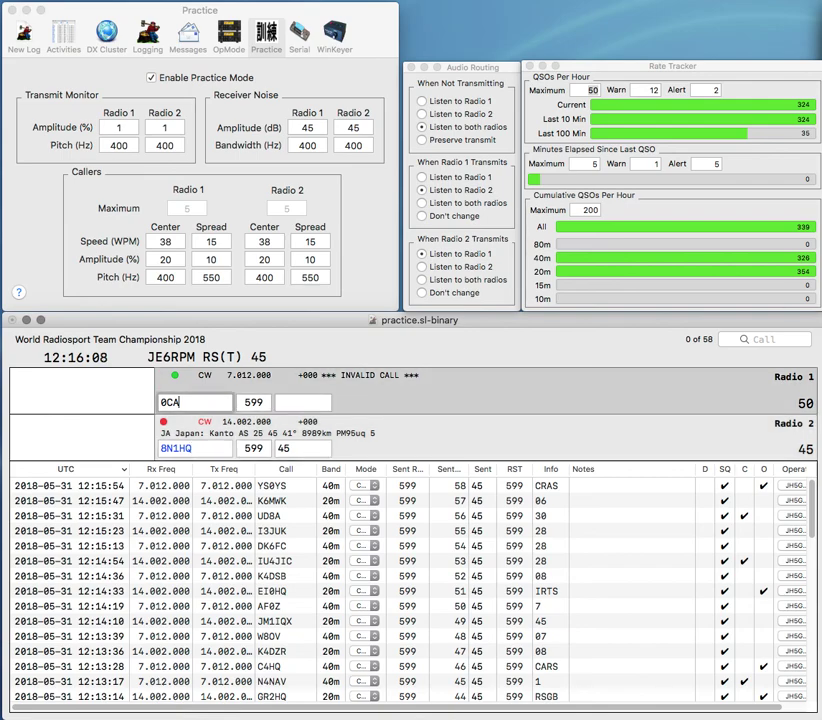
Step: Complete the Radio 1 call as AD0CA and send it, and set the 8N1HQ exchange on Radio 2 to JARL
{"action": "type", "text": "AD"}
{"action": "key", "text": "Return"}
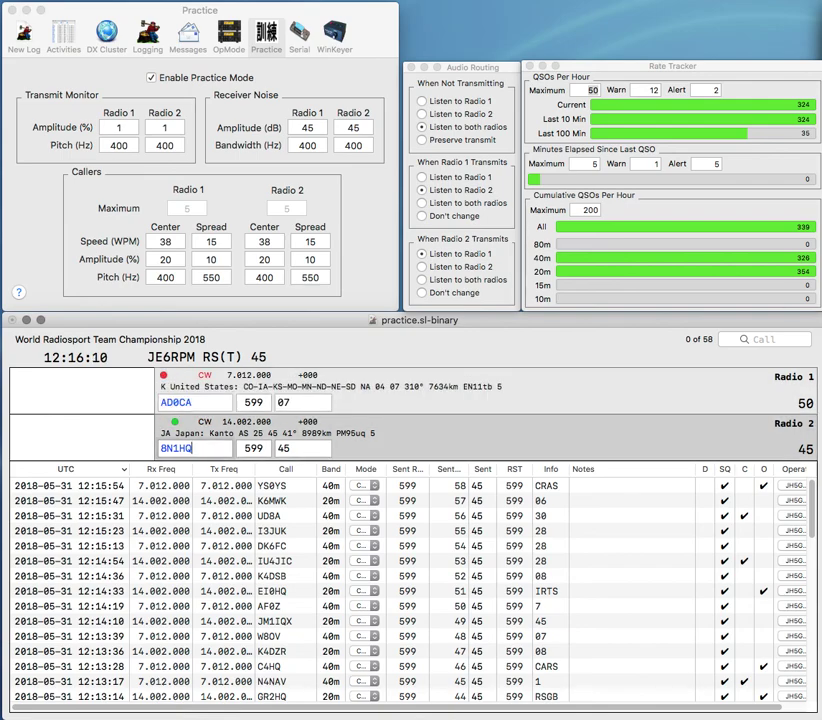
{"action": "key", "text": "Tab"}
{"action": "type", "text": "JARL"}
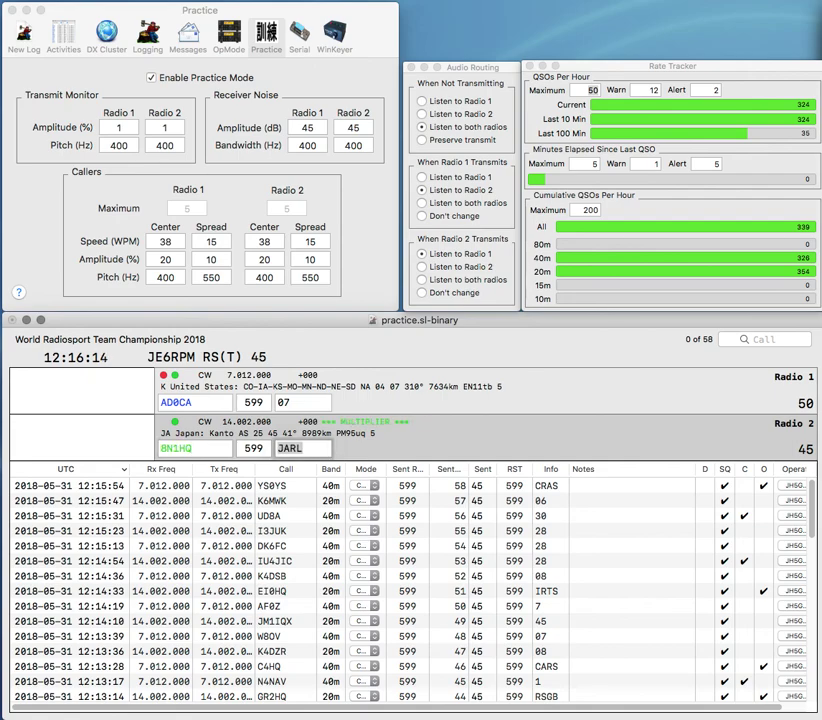
{"action": "key", "text": "Return"}
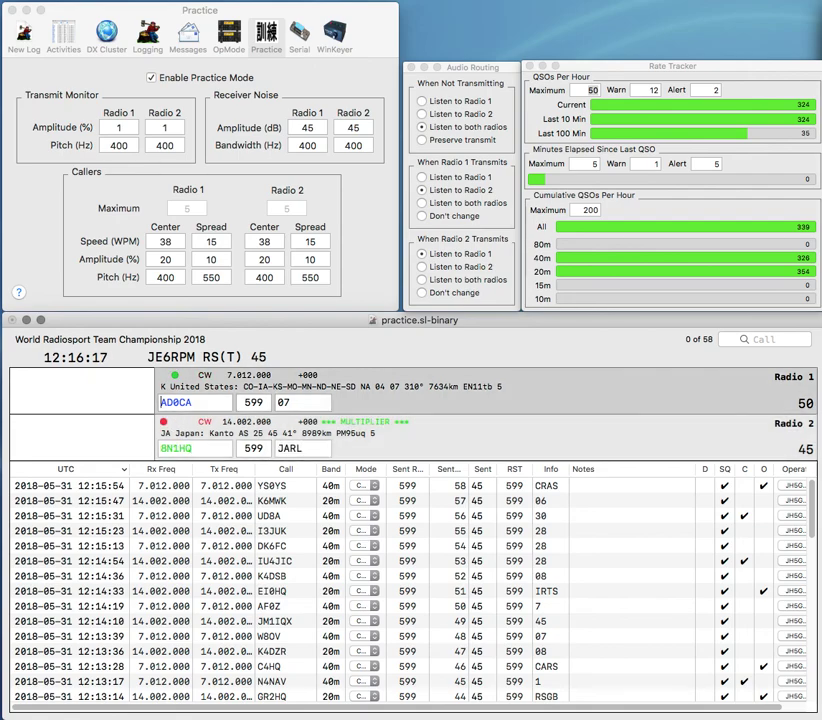
{"action": "key", "text": "BackSpace"}
{"action": "type", "text": "B"}
{"action": "key", "text": "Return"}
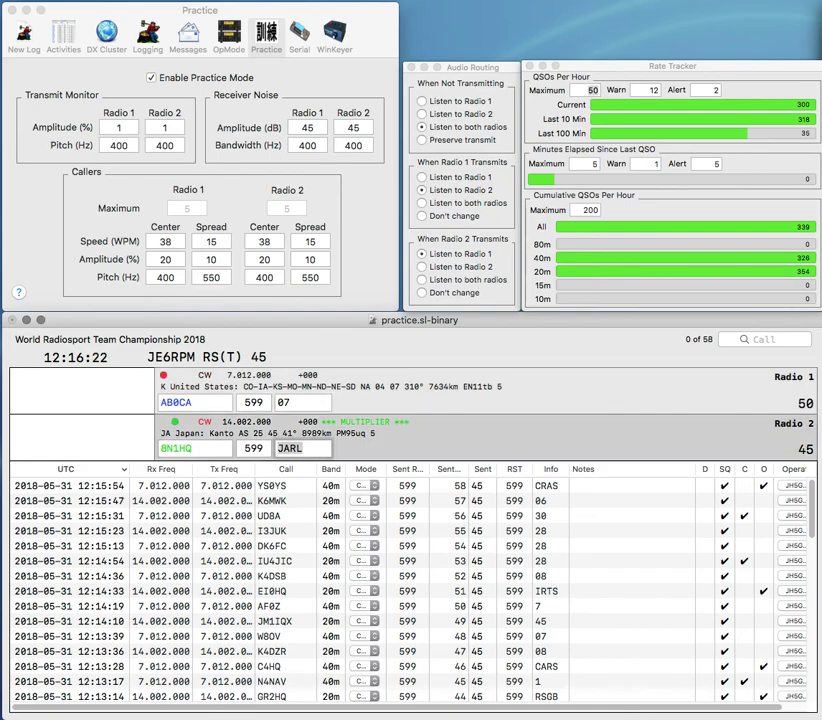
{"action": "key", "text": "Return"}
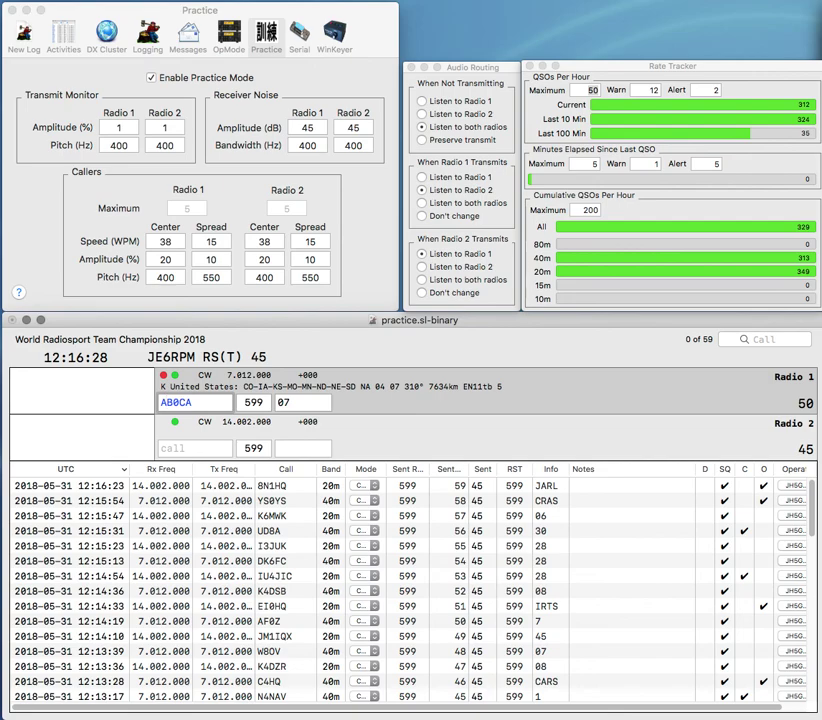
Step: Correct the Radio 1 call to AB9CA and send it, and send the partial call NG on Radio 2
{"action": "key", "text": "Delete"}
{"action": "type", "text": "9"}
{"action": "key", "text": "Return"}
{"action": "key", "text": "Return"}
{"action": "key", "text": "Return"}
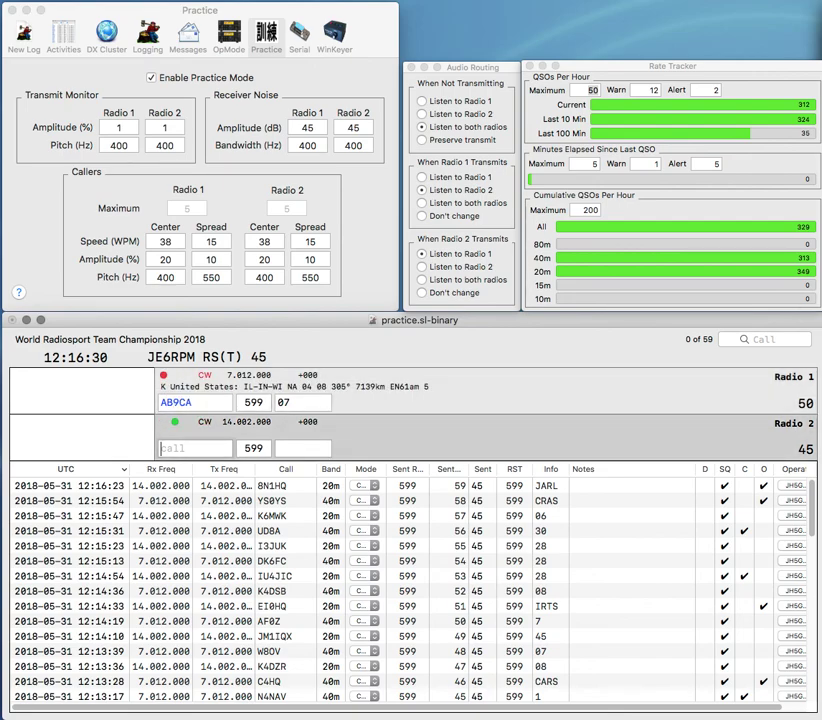
{"action": "type", "text": "NG"}
{"action": "key", "text": "Return"}
{"action": "key", "text": "Tab"}
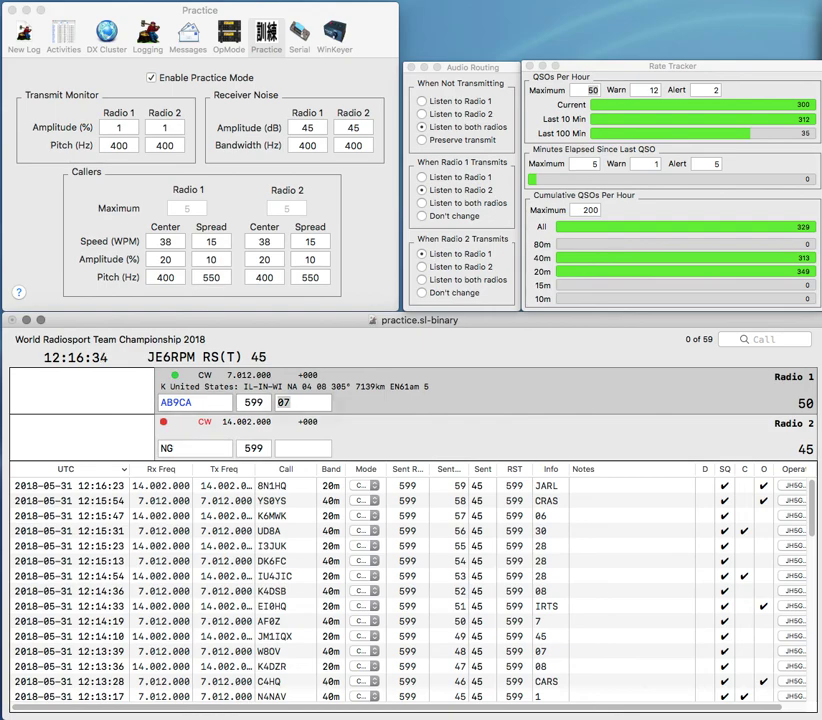
{"action": "type", "text": "8"}
{"action": "key", "text": "Return"}
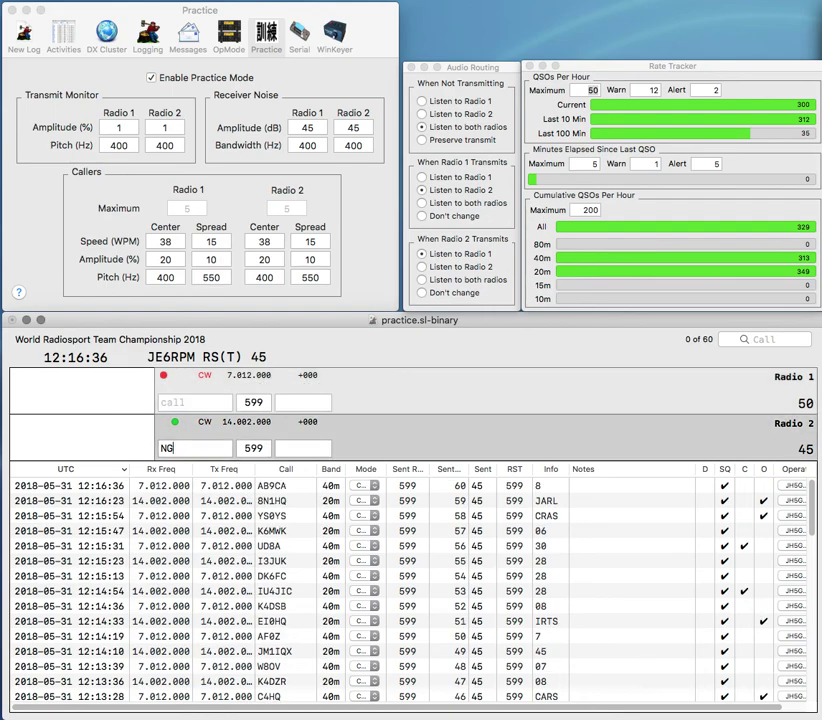
{"action": "type", "text": "SP5"}
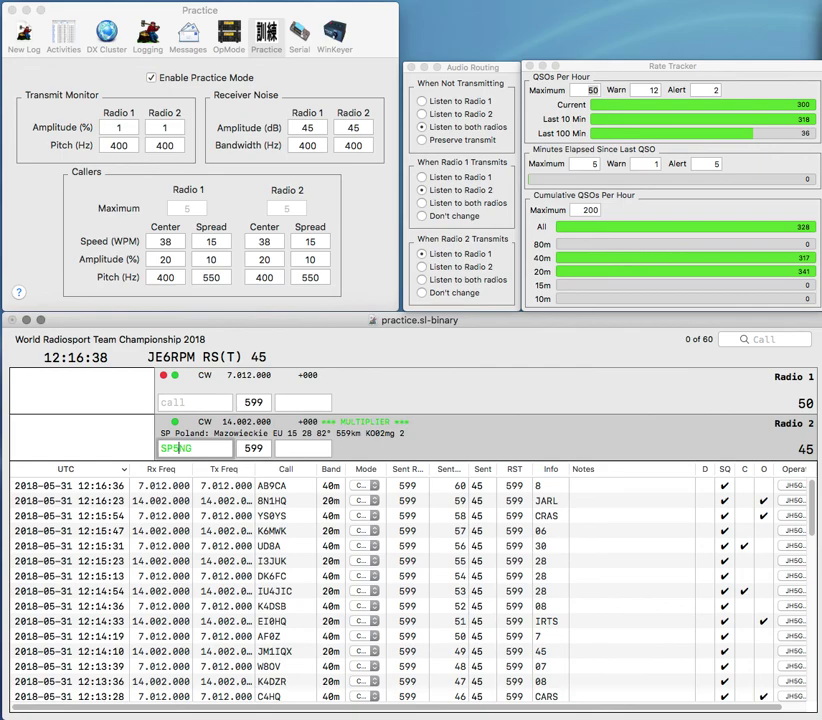
{"action": "type", "text": "G"}
{"action": "key", "text": "Return"}
{"action": "type", "text": "N"}
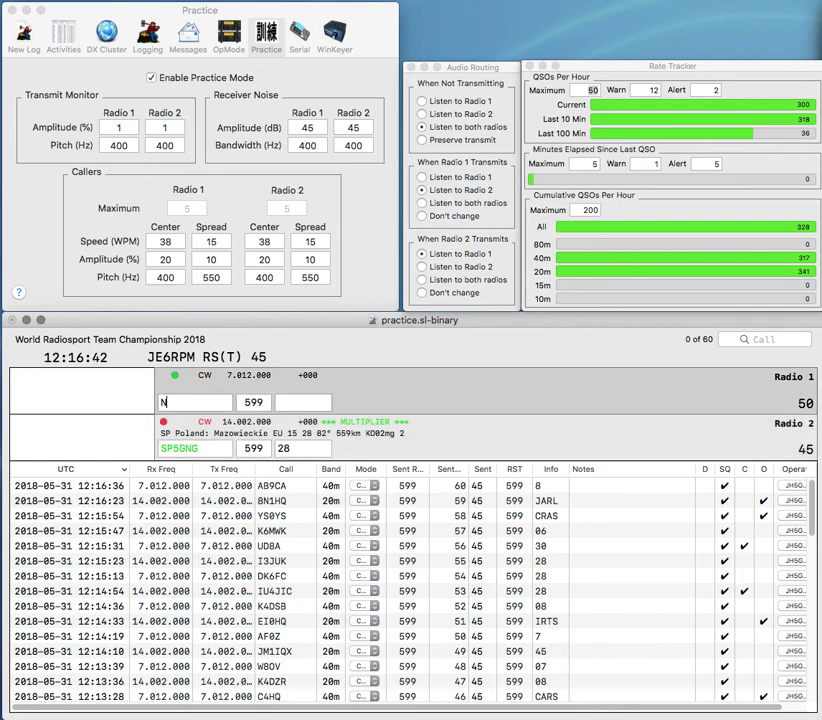
{"action": "type", "text": "4RK"}
{"action": "key", "text": "Return"}
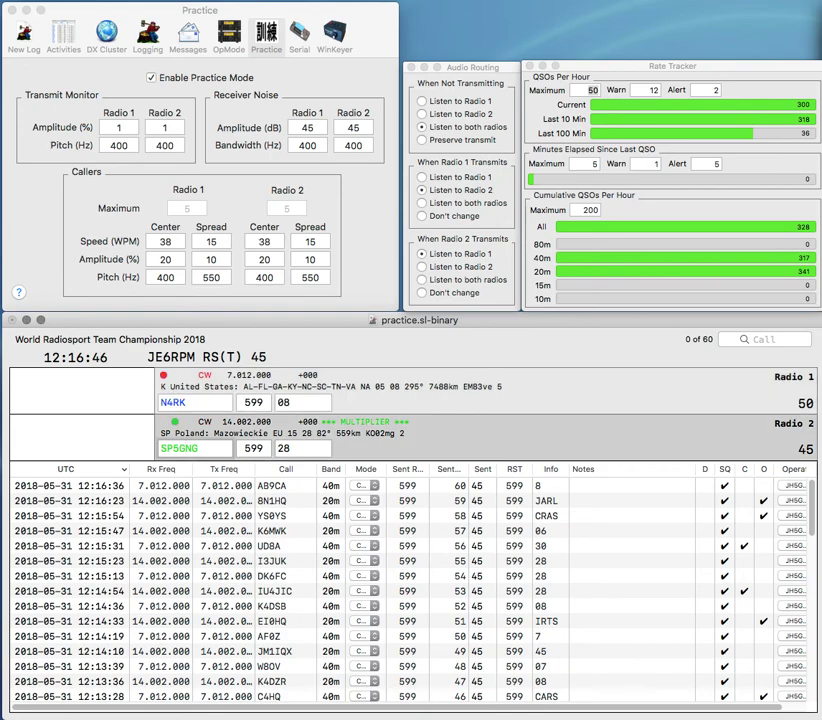
{"action": "key", "text": "BackSpace"}
{"action": "type", "text": "ZNI"}
{"action": "key", "text": "Return"}
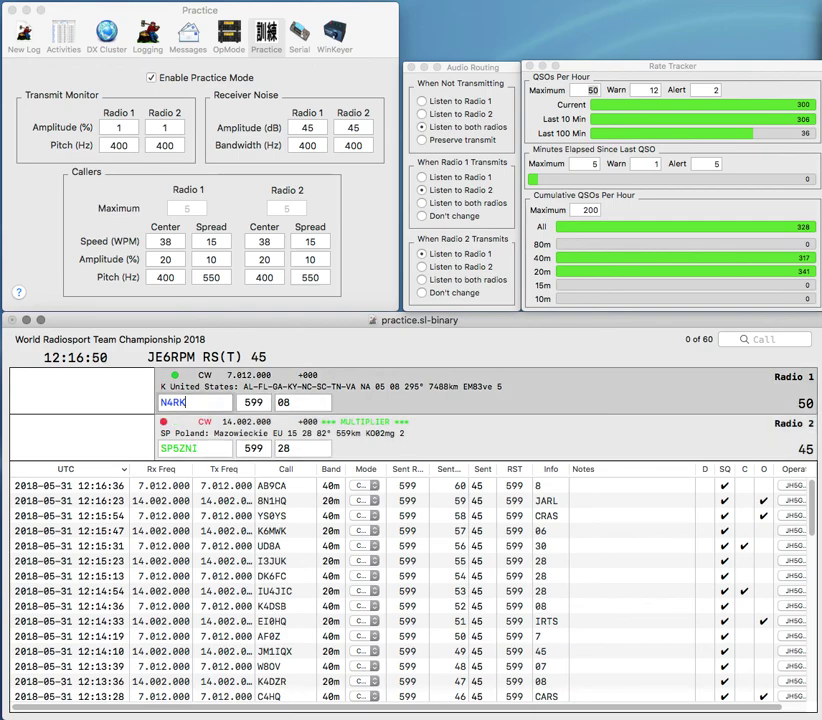
{"action": "key", "text": "Return"}
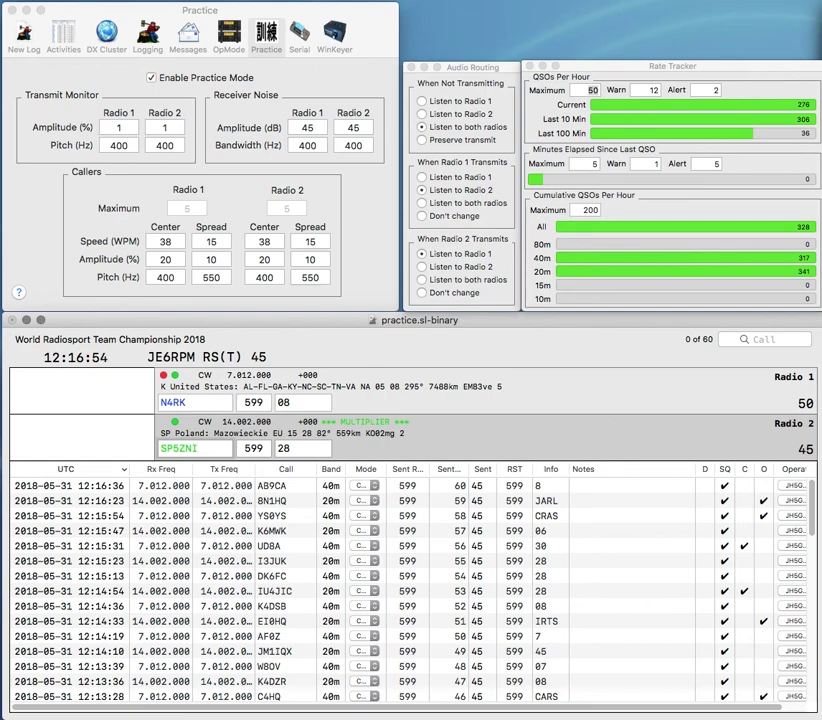
{"action": "key", "text": "BackSpace"}
{"action": "key", "text": "BackSpace"}
{"action": "key", "text": "BackSpace"}
{"action": "type", "text": "GNI"}
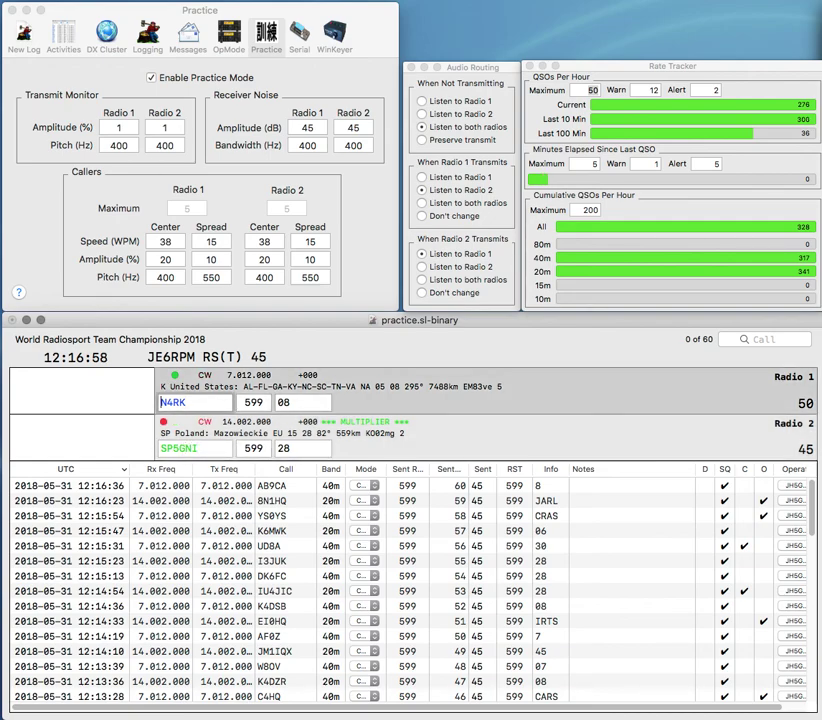
{"action": "type", "text": "KE"}
{"action": "key", "text": "Return"}
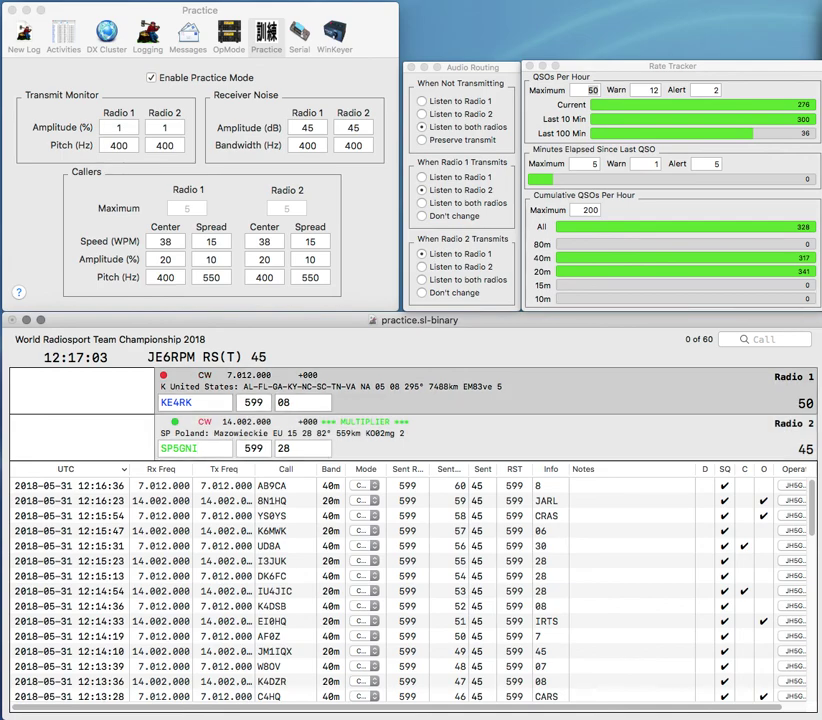
{"action": "key", "text": "Return"}
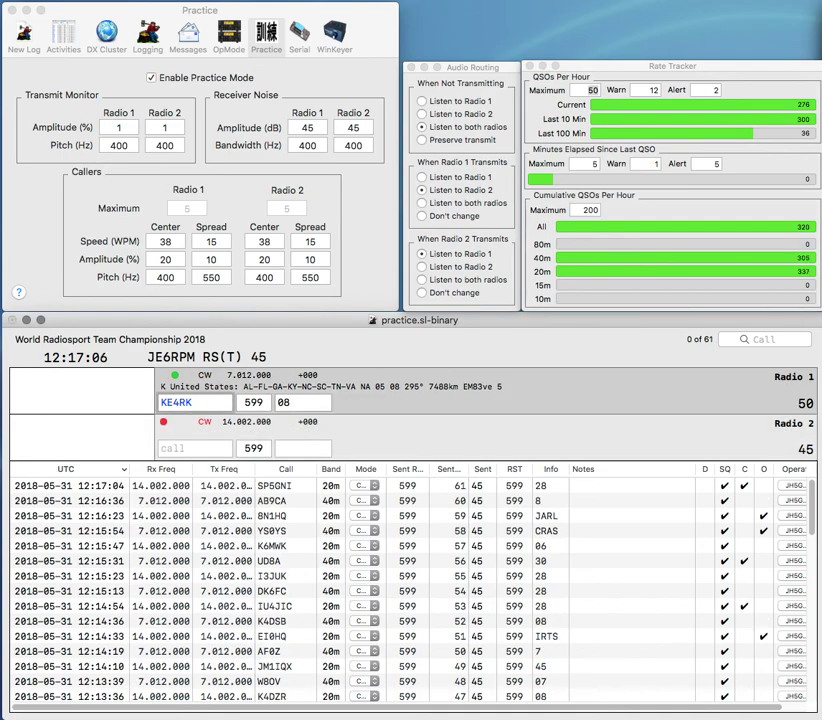
{"action": "key", "text": "Return"}
Step: Work YC9XYP on Radio 2 through to the log, and enter the partial call RS on Radio 1
{"action": "type", "text": "Y"}
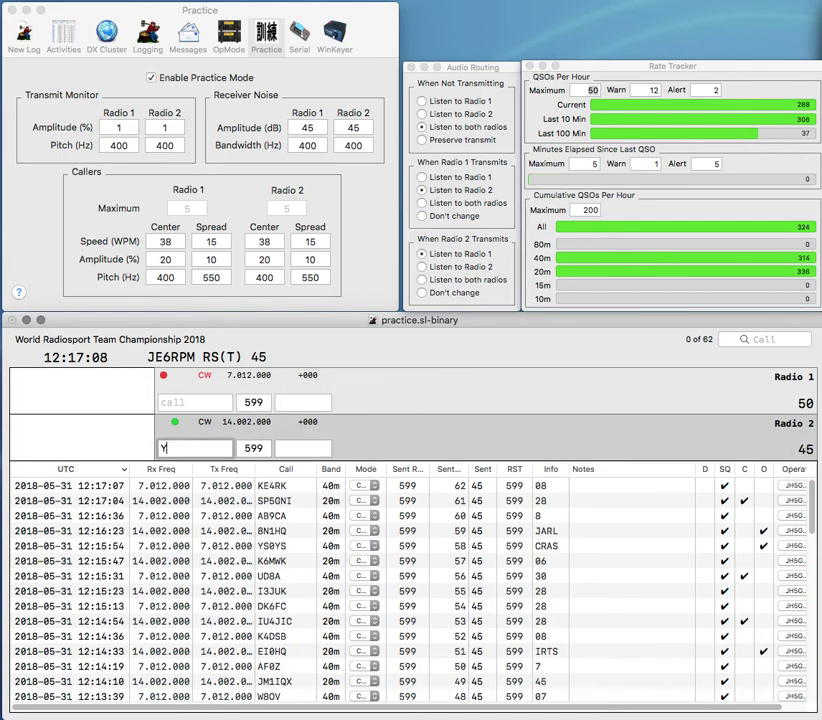
{"action": "type", "text": "C9XYP"}
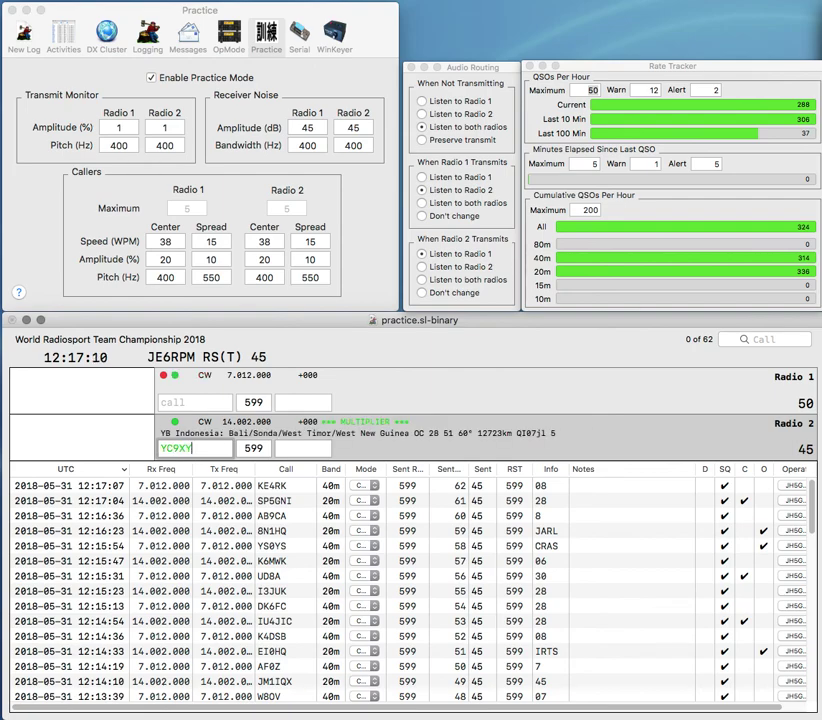
{"action": "key", "text": "Return"}
{"action": "type", "text": "RS"}
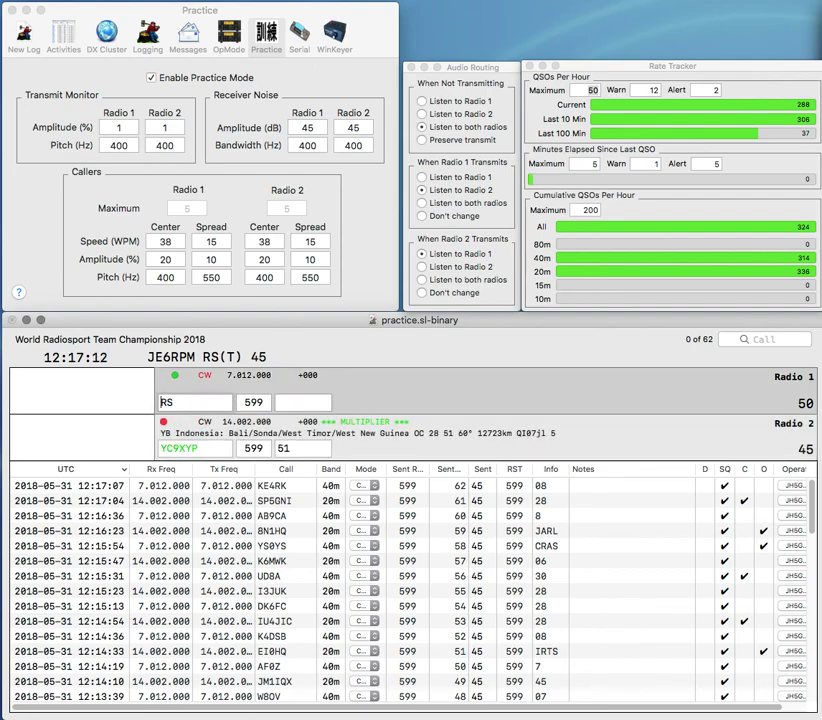
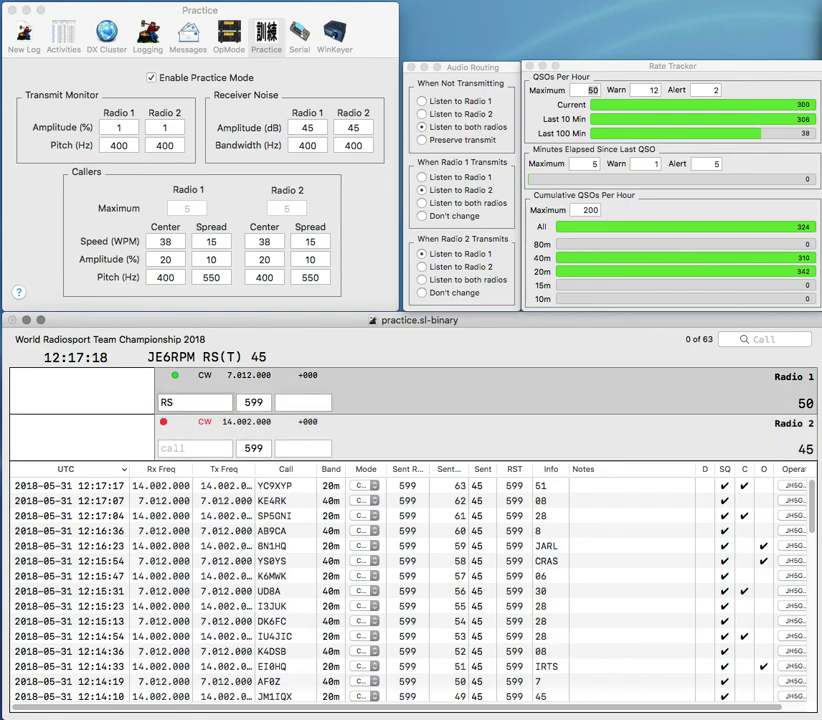
Step: Complete the Radio 1 call as 5Z4RS and send it, and enter the partial call BA on Radio 2
{"action": "type", "text": "4"}
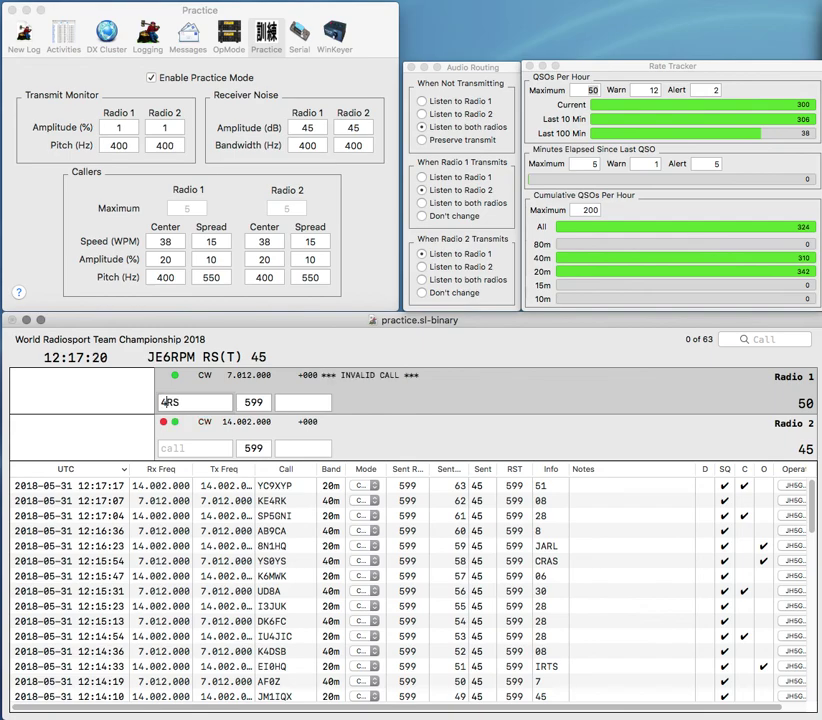
{"action": "type", "text": "5Z"}
{"action": "key", "text": "Return"}
{"action": "type", "text": "BA"}
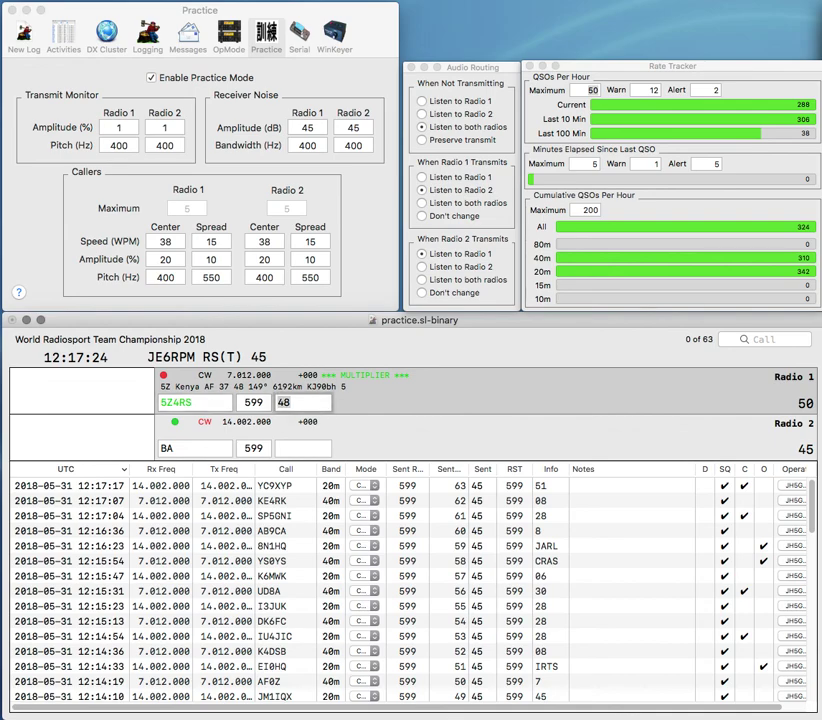
Step: Log 5Z4RS on Radio 1 with the exchange ARSK, and complete the Radio 2 call as W2RBA and send it
{"action": "type", "text": "ARSK"}
{"action": "key", "text": "Return"}
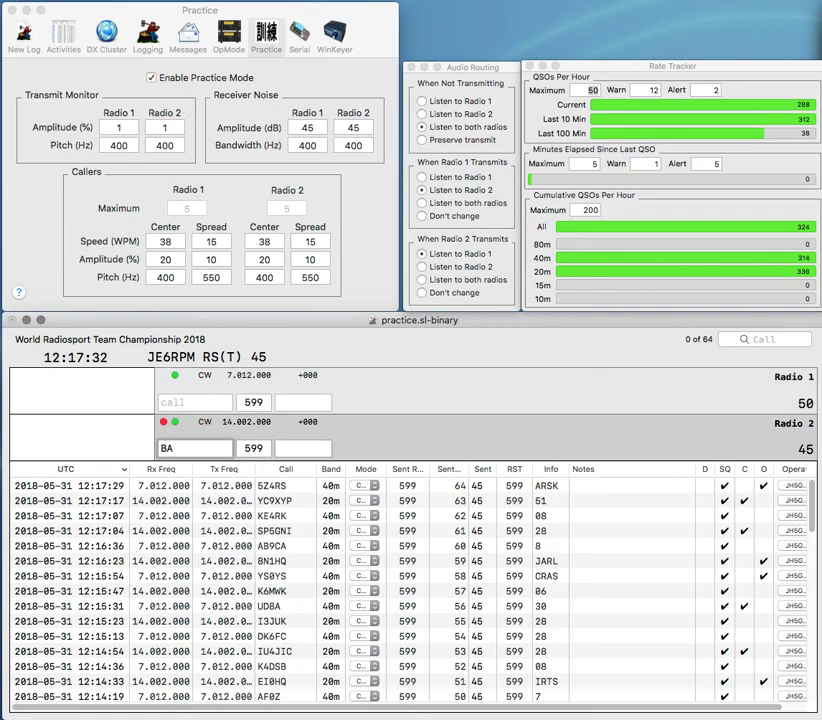
{"action": "type", "text": "W2R"}
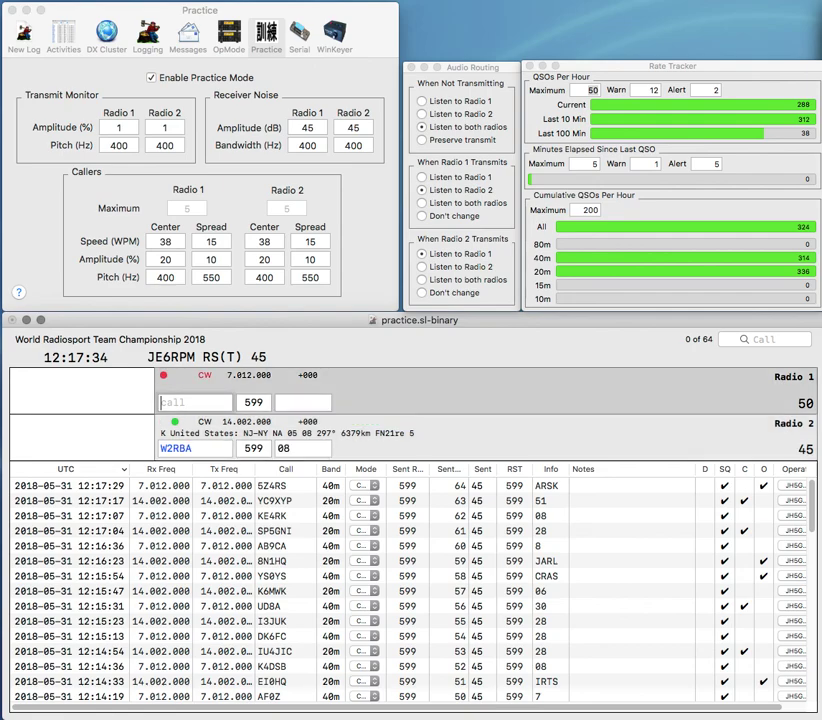
{"action": "key", "text": "Return"}
{"action": "type", "text": "ND3I"}
{"action": "key", "text": "Return"}
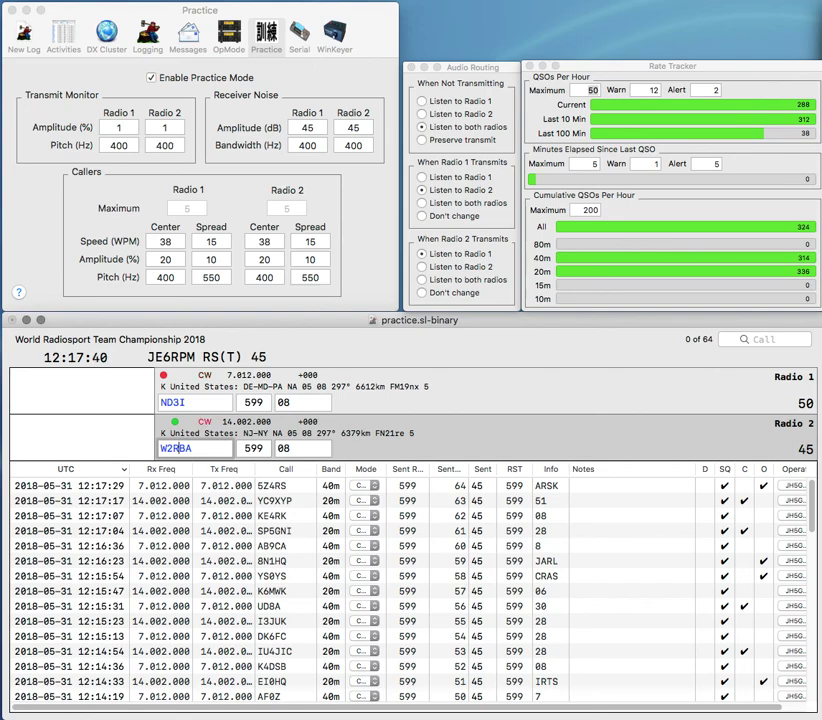
{"action": "key", "text": "Return"}
Step: Correct the Radio 1 call to NB3I and send it
{"action": "key", "text": "Left"}
{"action": "key", "text": "Left"}
{"action": "key", "text": "BackSpace"}
{"action": "type", "text": "B"}
{"action": "key", "text": "Return"}
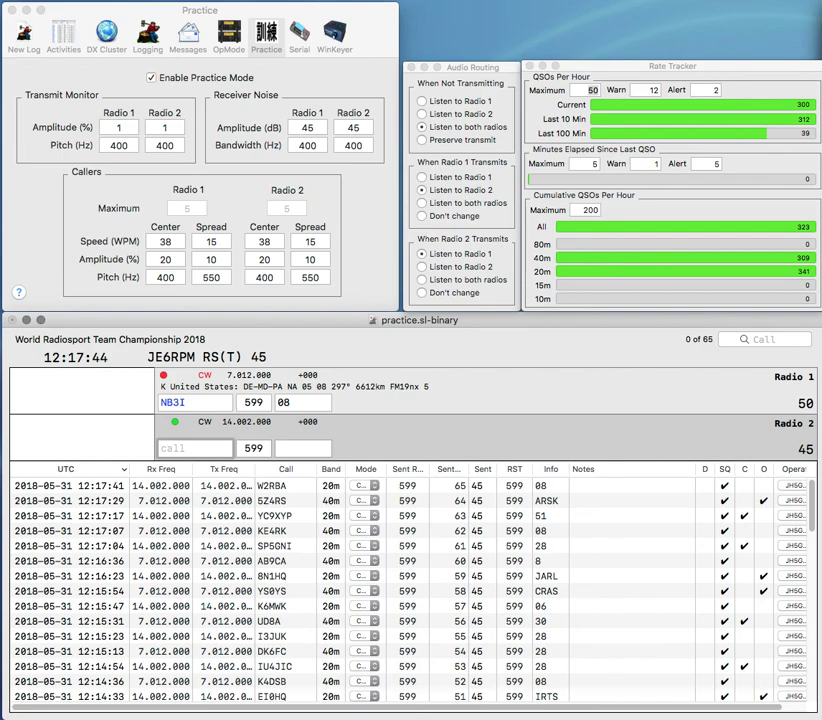
{"action": "type", "text": "J"}
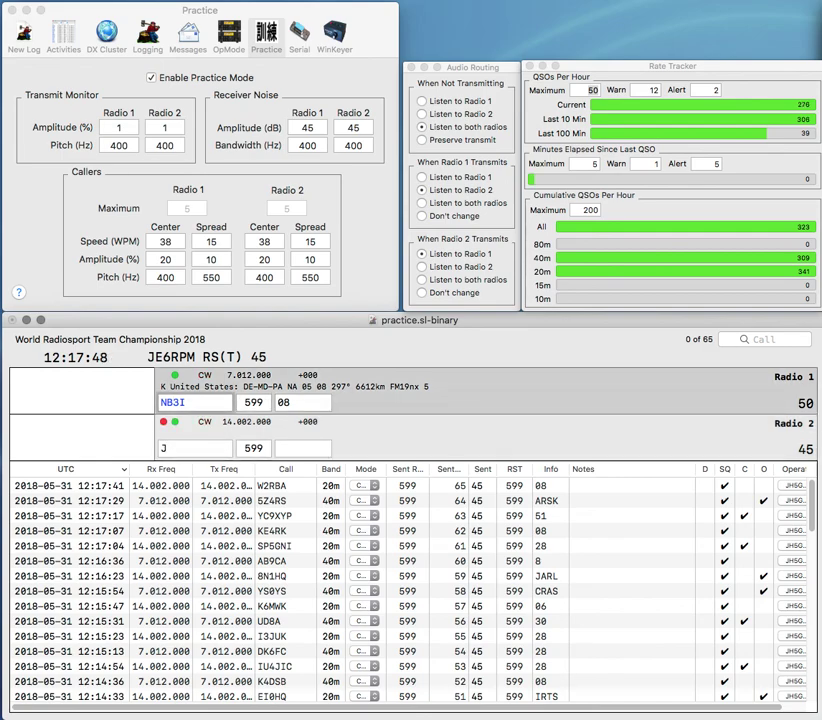
{"action": "type", "text": "8"}
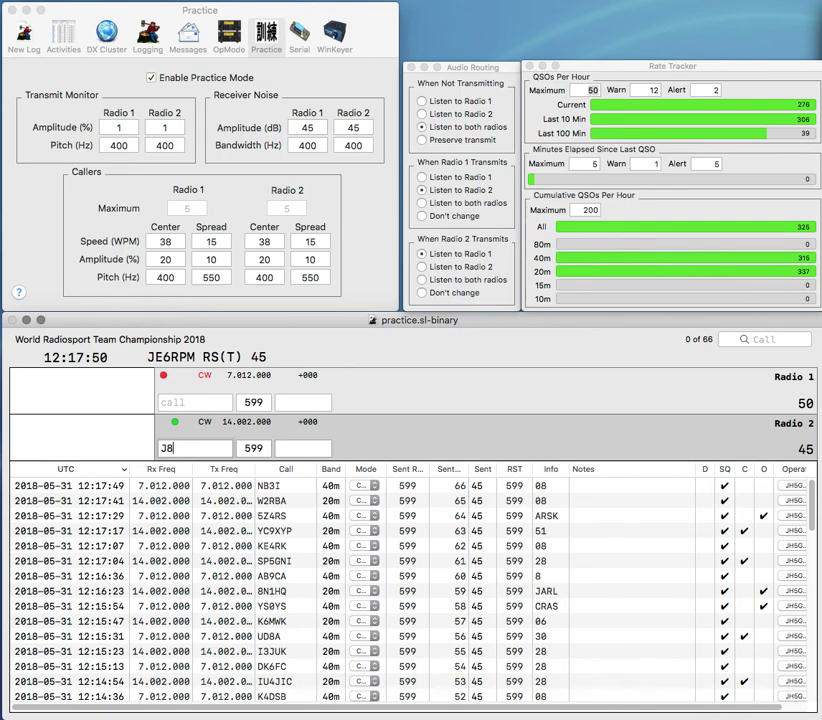
{"action": "type", "text": "7HQ"}
{"action": "key", "text": "Return"}
{"action": "type", "text": "GW4DVB"}
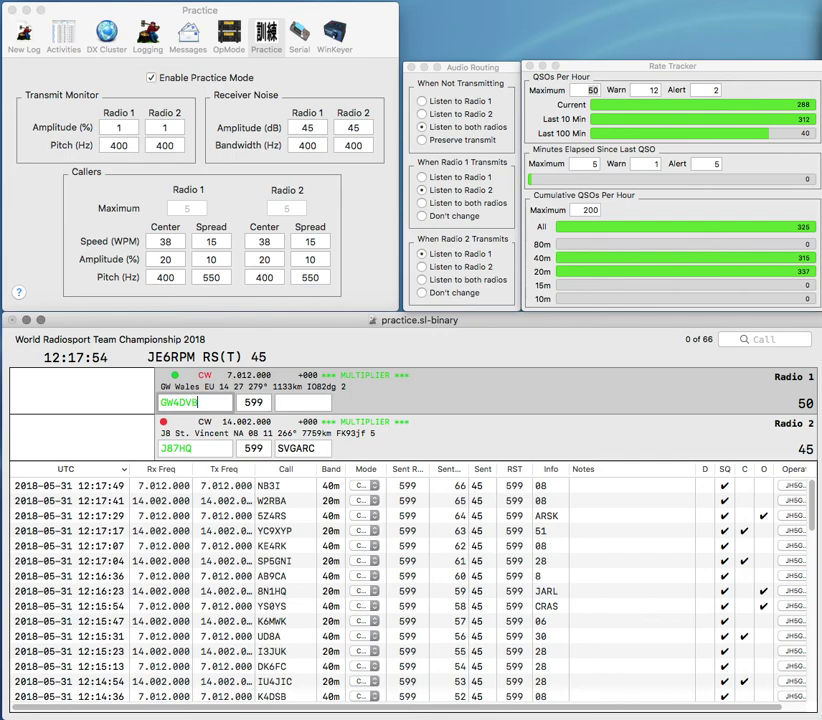
{"action": "key", "text": "Return"}
{"action": "key", "text": "Tab"}
{"action": "key", "text": "space"}
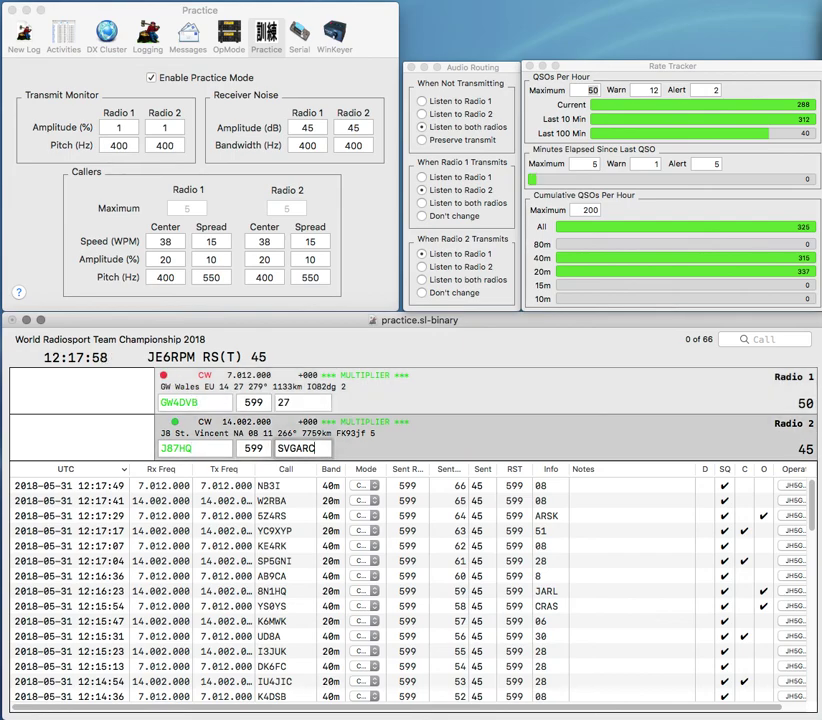
{"action": "key", "text": "Return"}
{"action": "key", "text": "BackSpace"}
{"action": "key", "text": "BackSpace"}
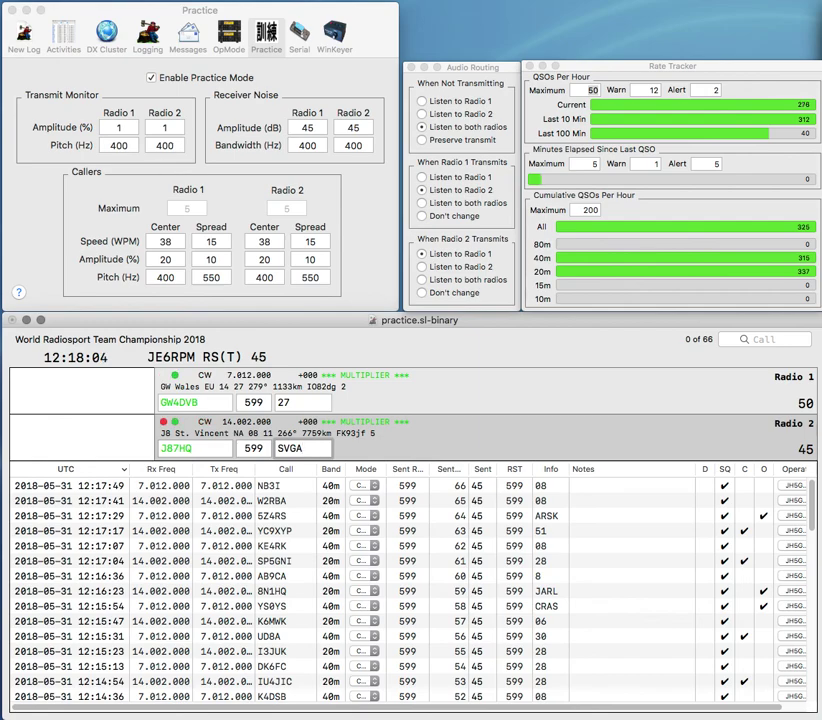
{"action": "type", "text": "S"}
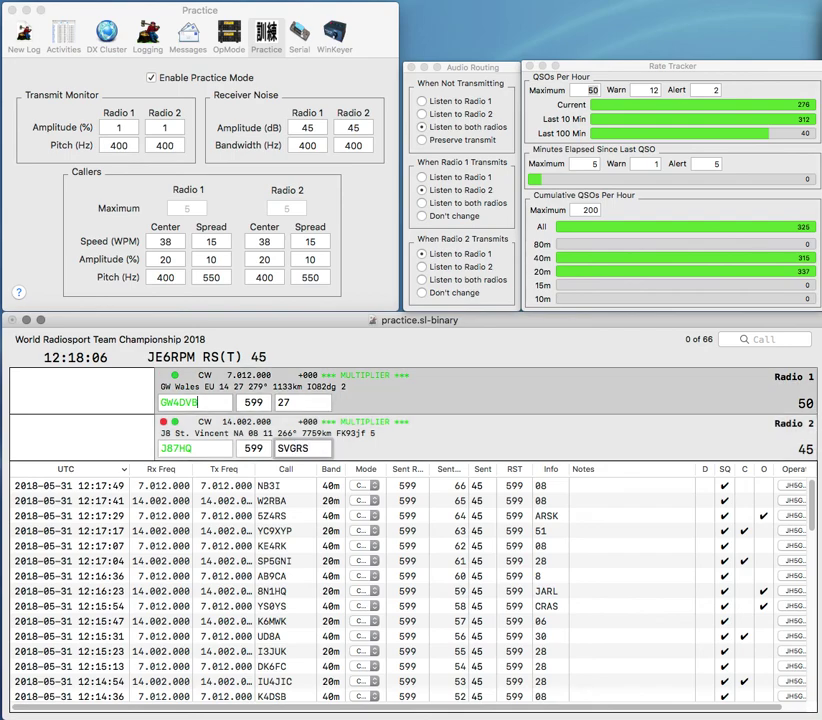
{"action": "key", "text": "Return"}
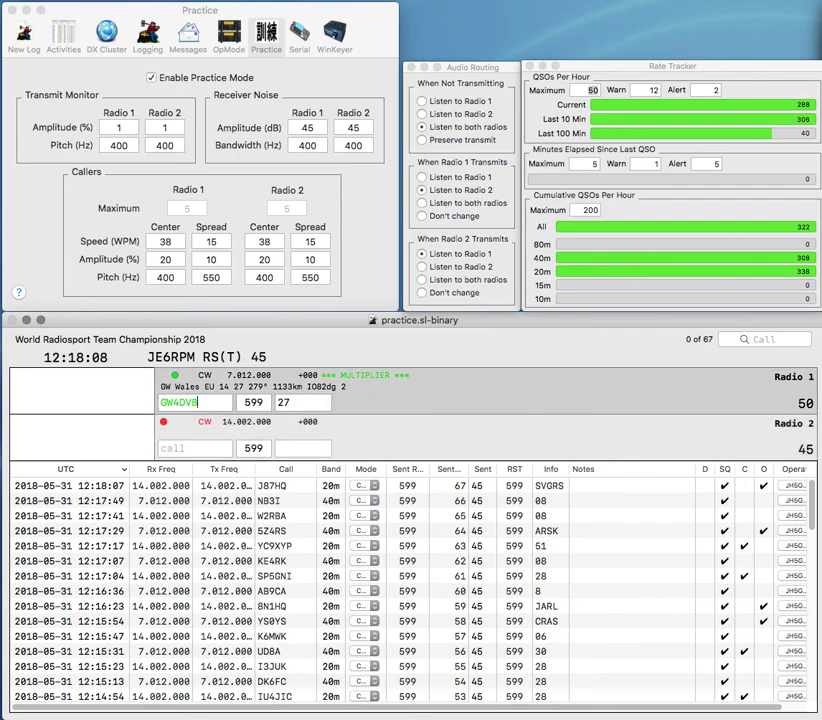
{"action": "key", "text": "Return"}
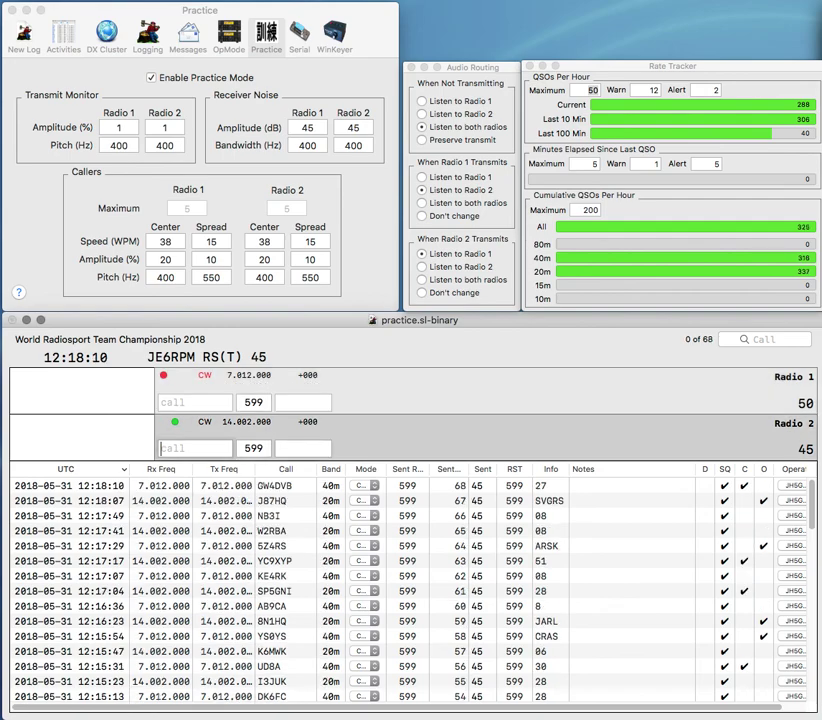
Step: Enter the call XR4HQ on Radio 2 and send it
{"action": "type", "text": "R4H"}
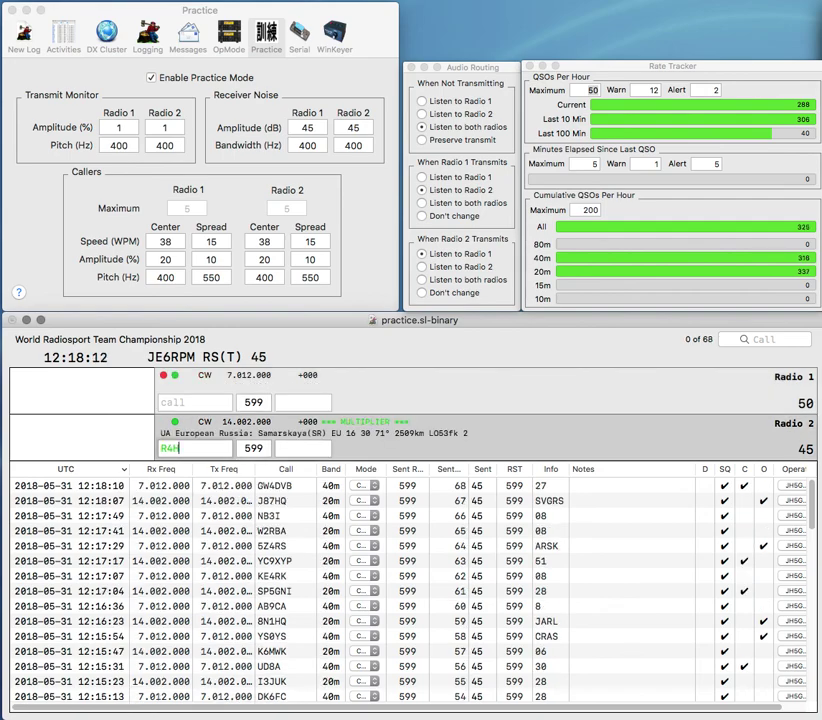
{"action": "type", "text": "X"}
{"action": "key", "text": "BackSpace"}
{"action": "key", "text": "BackSpace"}
{"action": "type", "text": "3"}
{"action": "key", "text": "BackSpace"}
{"action": "type", "text": "4HQ"}
{"action": "key", "text": "Return"}
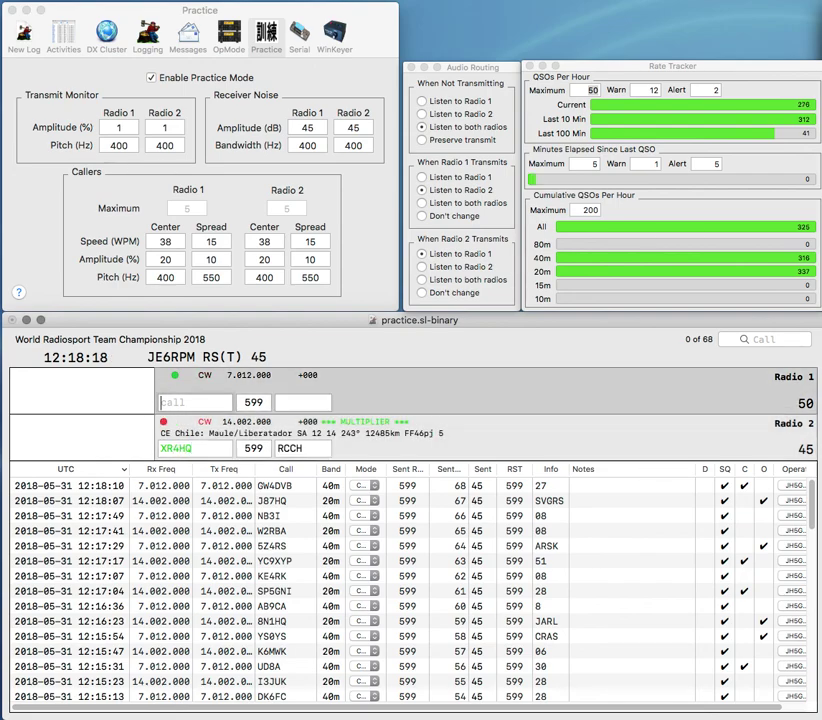
Step: Send the partial call DX on Radio 1, and correct the Radio 2 call to XR3HQ and send it
{"action": "type", "text": "DX"}
{"action": "key", "text": "Return"}
{"action": "key", "text": "Tab"}
{"action": "key", "text": "Delete"}
{"action": "type", "text": "3"}
{"action": "key", "text": "Return"}
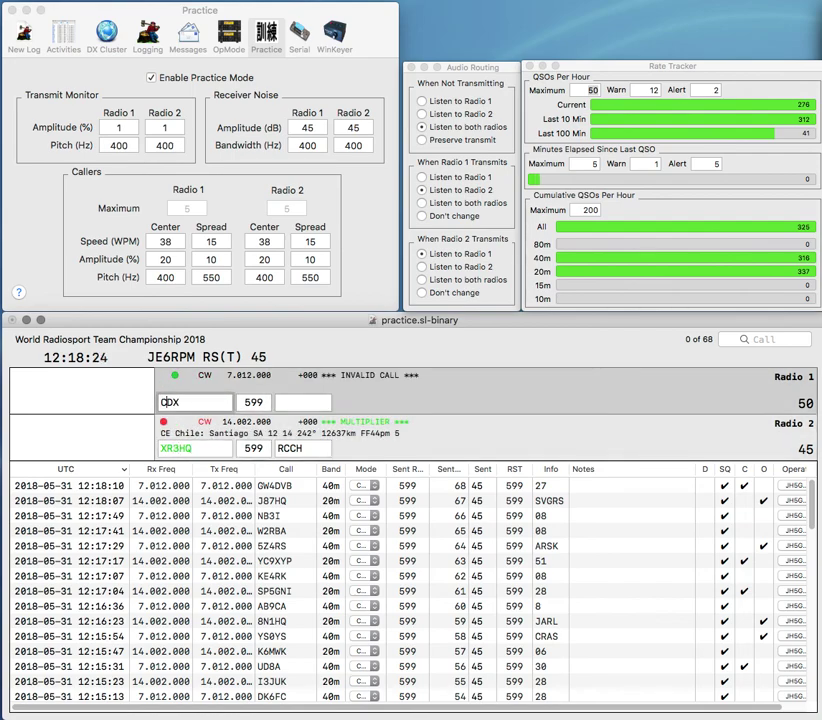
{"action": "type", "text": "C6"}
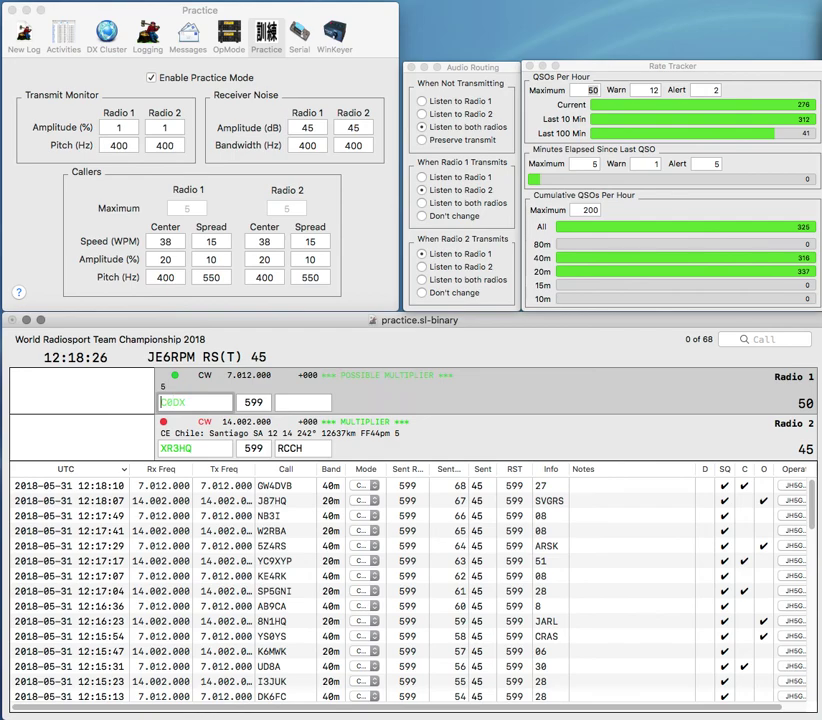
{"action": "type", "text": "K"}
{"action": "key", "text": "Right"}
{"action": "key", "text": "Right"}
{"action": "type", "text": "K"}
{"action": "key", "text": "Return"}
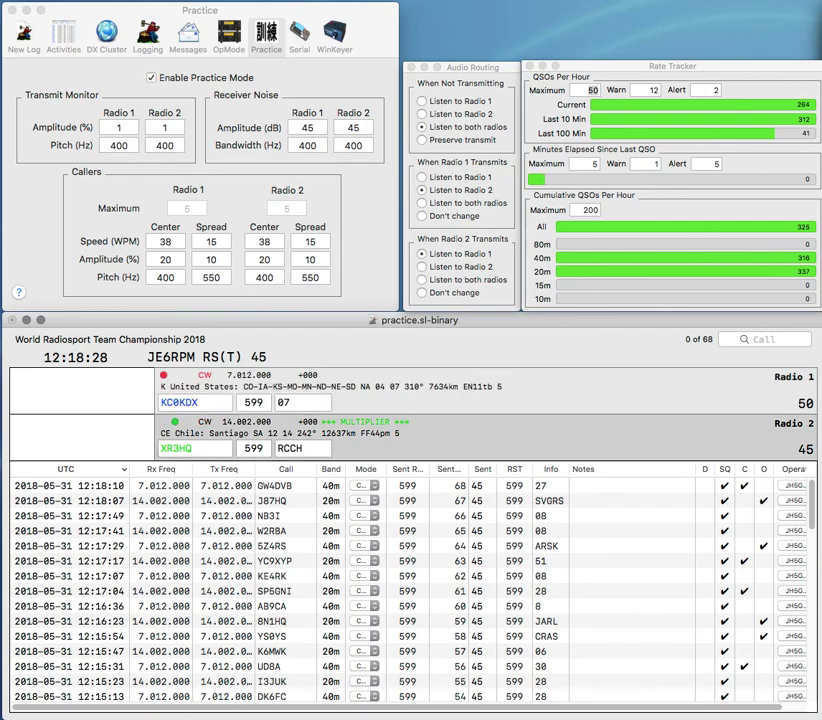
{"action": "key", "text": "Return"}
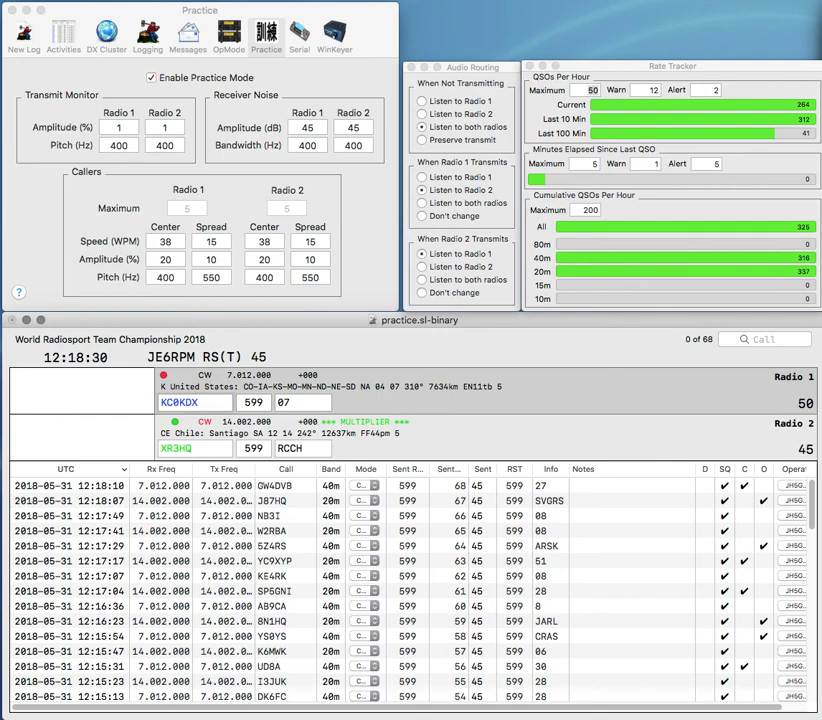
{"action": "key", "text": "Return"}
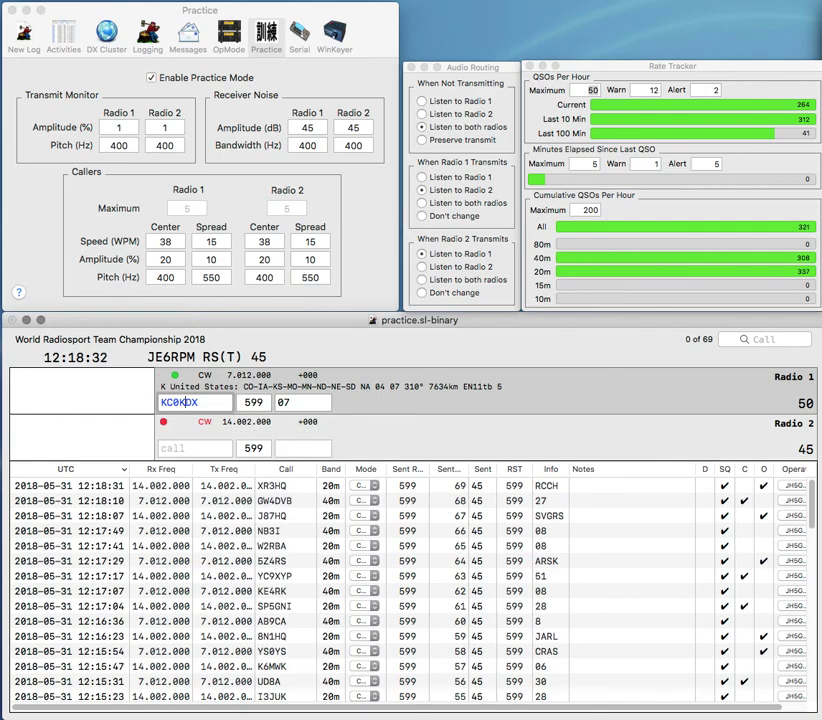
{"action": "key", "text": "BackSpace"}
{"action": "type", "text": "D"}
{"action": "key", "text": "BackSpace"}
{"action": "type", "text": "C"}
{"action": "key", "text": "grave"}
{"action": "key", "text": "grave"}
{"action": "key", "text": "grave"}
{"action": "type", "text": "N8J"}
{"action": "key", "text": "Return"}
{"action": "key", "text": "space"}
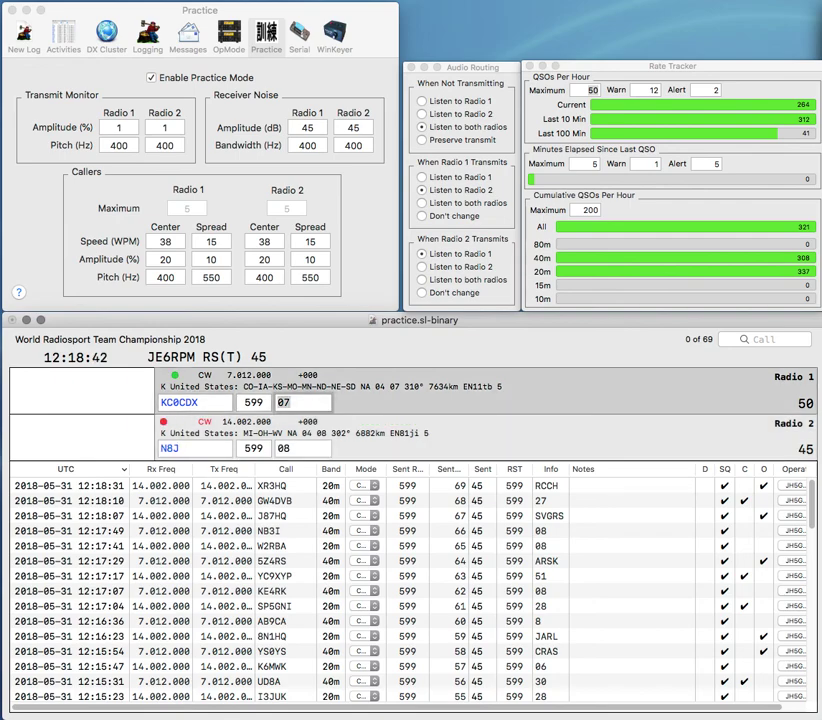
{"action": "key", "text": "grave"}
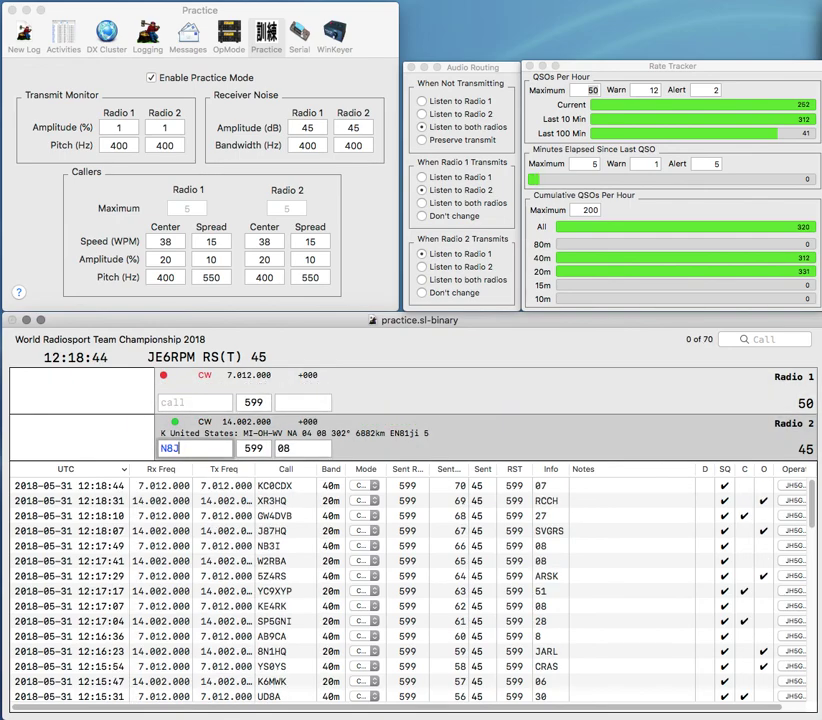
Step: Correct the Radio 2 call to N0J and send it, and send the partial call I on Radio 1
{"action": "key", "text": "BackSpace"}
{"action": "key", "text": "BackSpace"}
{"action": "type", "text": "0J"}
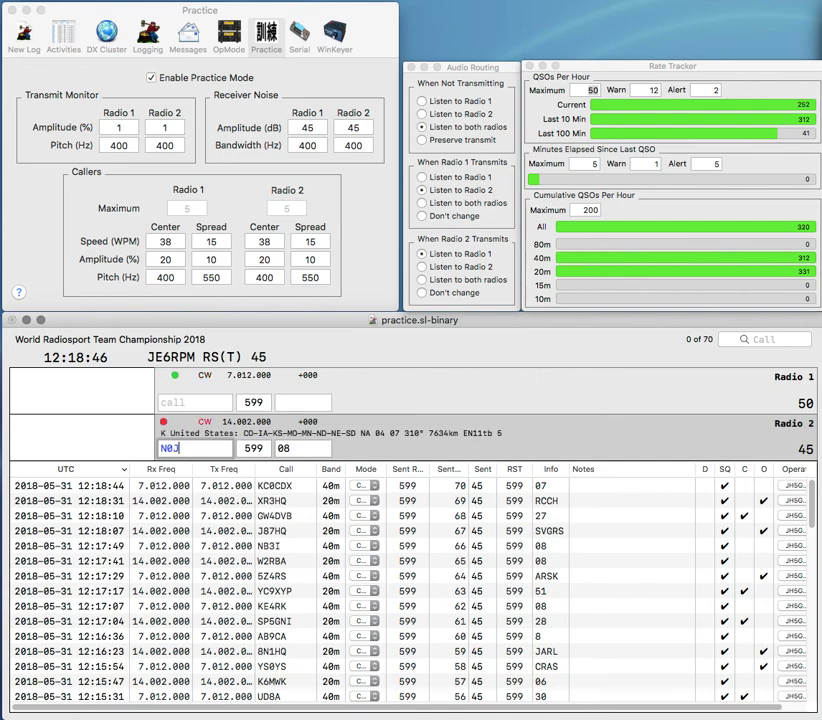
{"action": "type", "text": "I"}
{"action": "key", "text": "Return"}
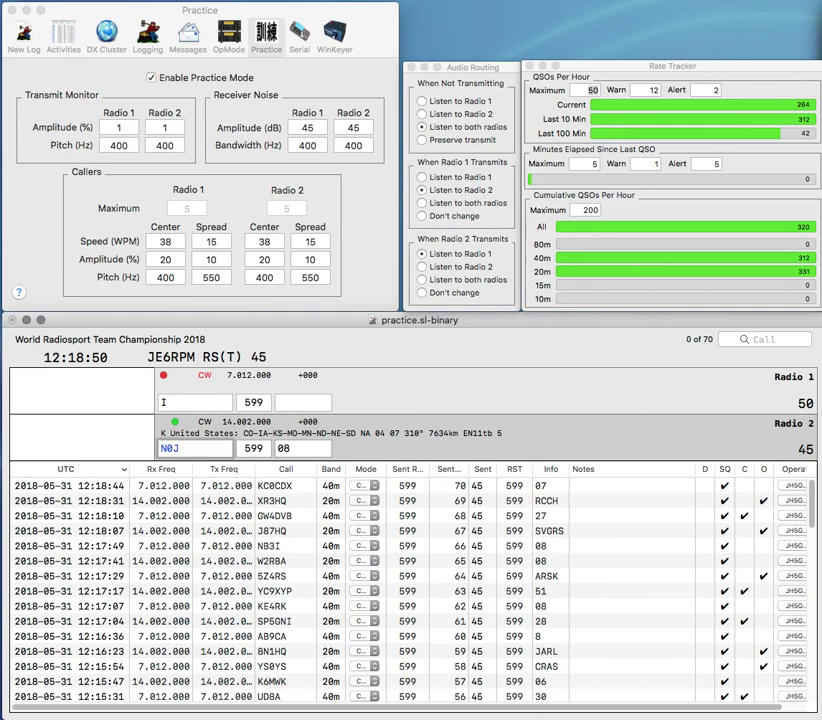
{"action": "type", "text": "O"}
{"action": "key", "text": "Return"}
{"action": "type", "text": "I7FI"}
{"action": "key", "text": "Return"}
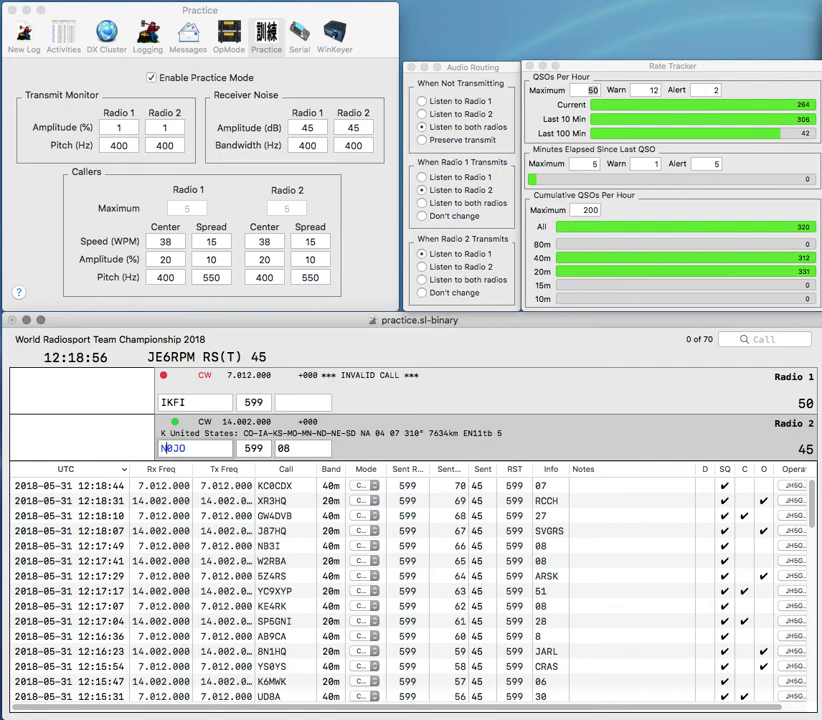
{"action": "key", "text": "Delete"}
{"action": "type", "text": "7"}
{"action": "key", "text": "BackSpace"}
{"action": "type", "text": "B"}
{"action": "key", "text": "Return"}
Step: Correct the Radio 1 call to W7KFI and send it
{"action": "key", "text": "ctrl+a"}
{"action": "key", "text": "Delete"}
{"action": "type", "text": "W7"}
{"action": "key", "text": "Return"}
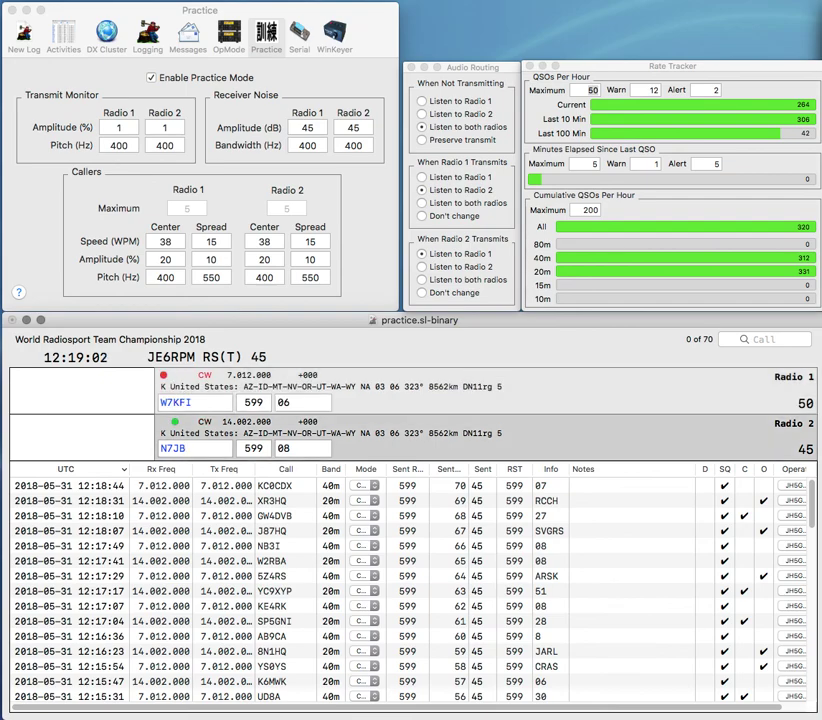
Step: Log the N7JB contact on Radio 2 with exchange 6, and log the W7KFI contact on Radio 1
{"action": "key", "text": "Tab"}
{"action": "type", "text": "6"}
{"action": "key", "text": "Return"}
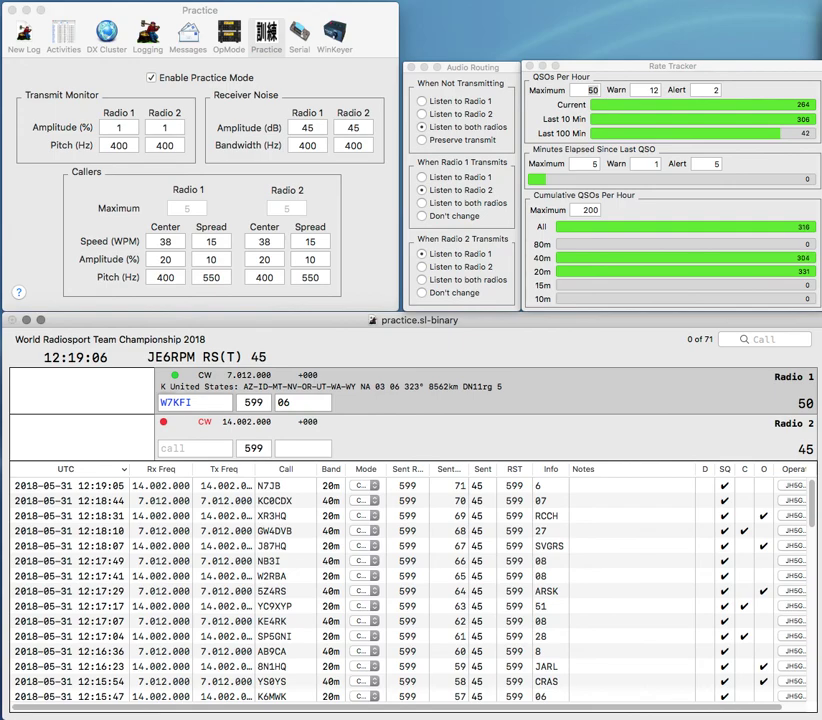
{"action": "key", "text": "Return"}
Step: Work N9SJ on Radio 2 and log the contact, sending the partial call KS on Radio 1 in between
{"action": "type", "text": "N9SJ"}
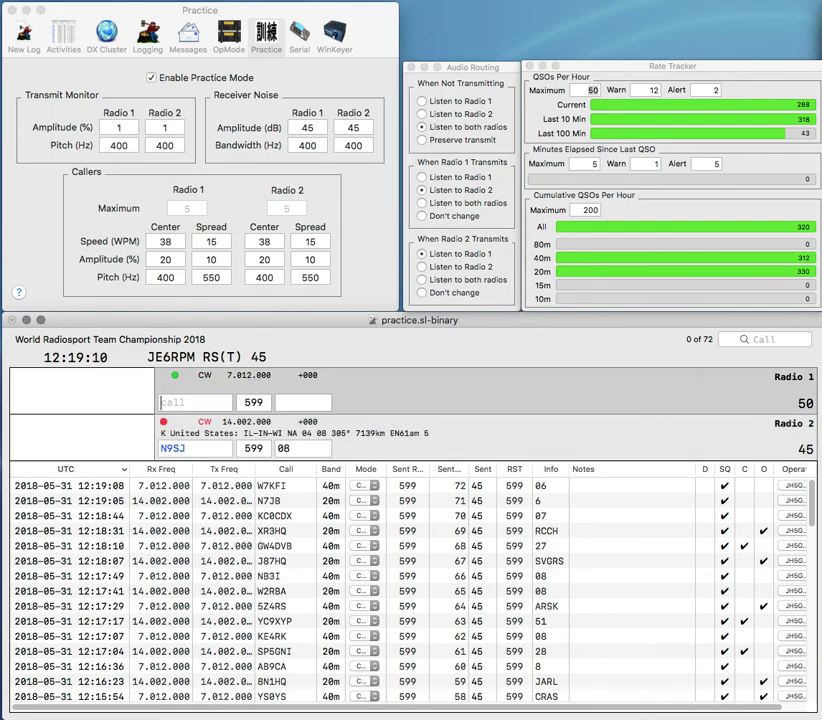
{"action": "type", "text": "KS"}
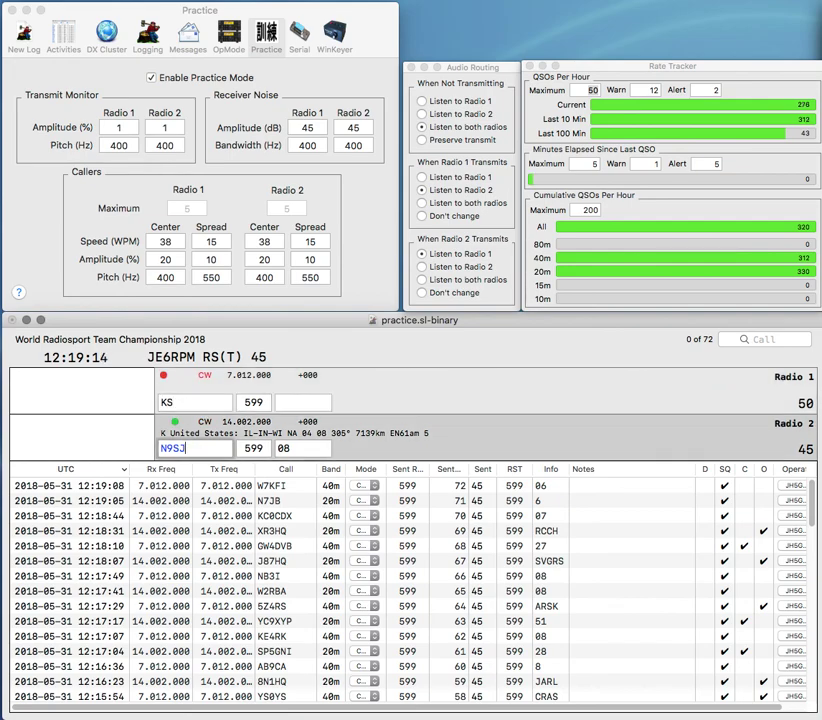
{"action": "key", "text": "Return"}
Step: Correct the Radio 1 call to KH6TR and send it, and send the partial call F8 on Radio 2
{"action": "key", "text": "BackSpace"}
{"action": "type", "text": "H6TR"}
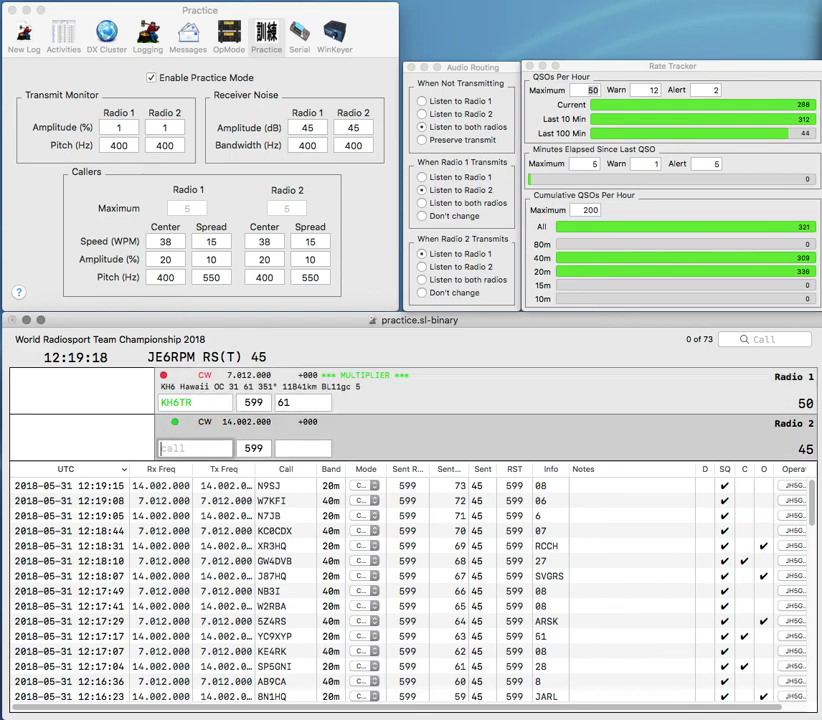
{"action": "type", "text": "F8"}
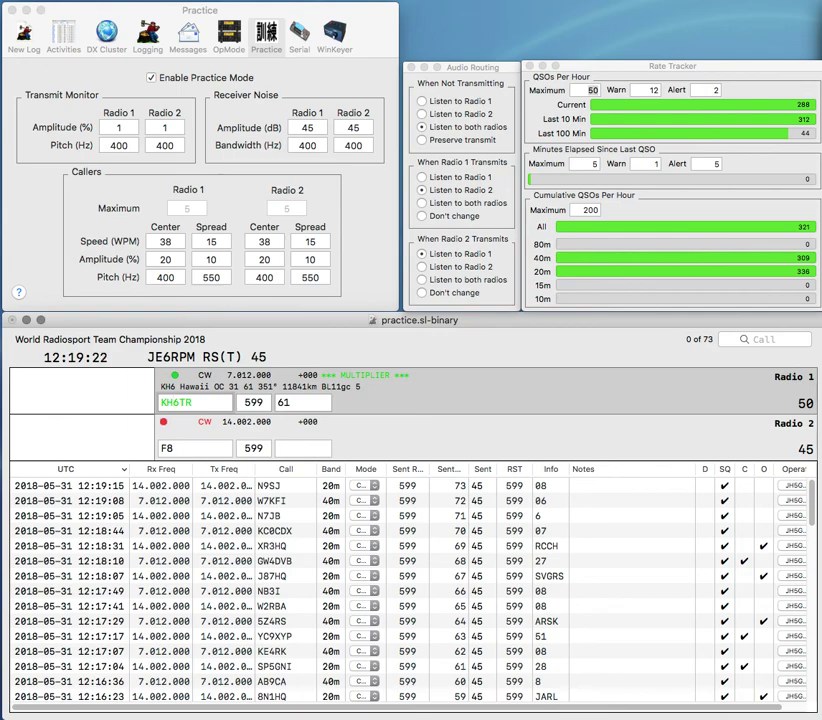
Step: Insert an E in the Radio 1 call and send it, and replace the Radio 2 partial call with W and send it
{"action": "type", "text": "E"}
{"action": "key", "text": "Return"}
{"action": "key", "text": "Down"}
{"action": "key", "text": "BackSpace"}
{"action": "key", "text": "BackSpace"}
{"action": "type", "text": "W"}
{"action": "key", "text": "Up"}
{"action": "key", "text": "Down"}
{"action": "key", "text": "Return"}
Step: Correct the Radio 1 call to K5TER and send it, resending the partial call W on Radio 2
{"action": "key", "text": "Up"}
{"action": "key", "text": "Delete"}
{"action": "type", "text": "5TE"}
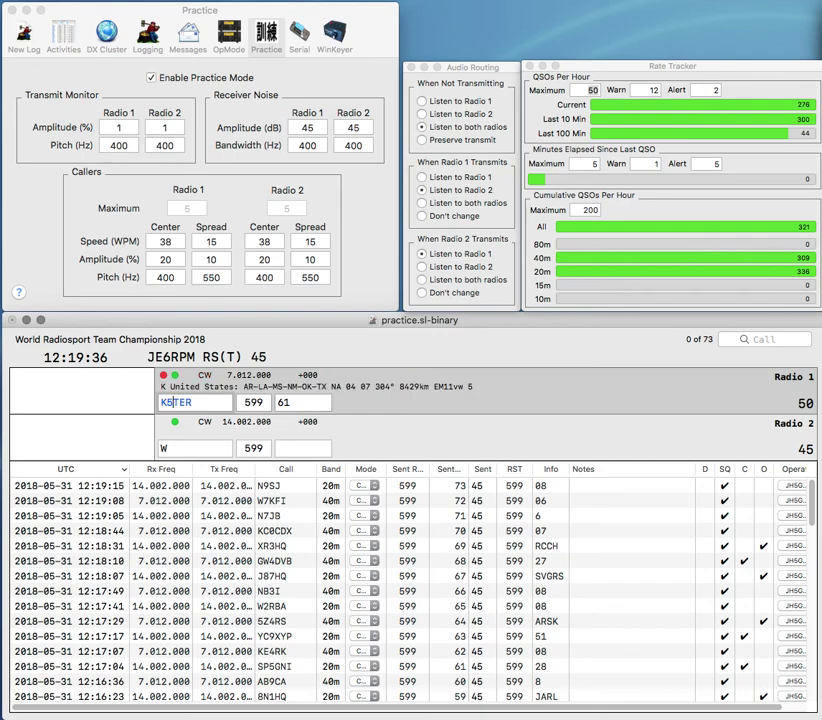
{"action": "key", "text": "Down"}
{"action": "key", "text": "Return"}
{"action": "key", "text": "Up"}
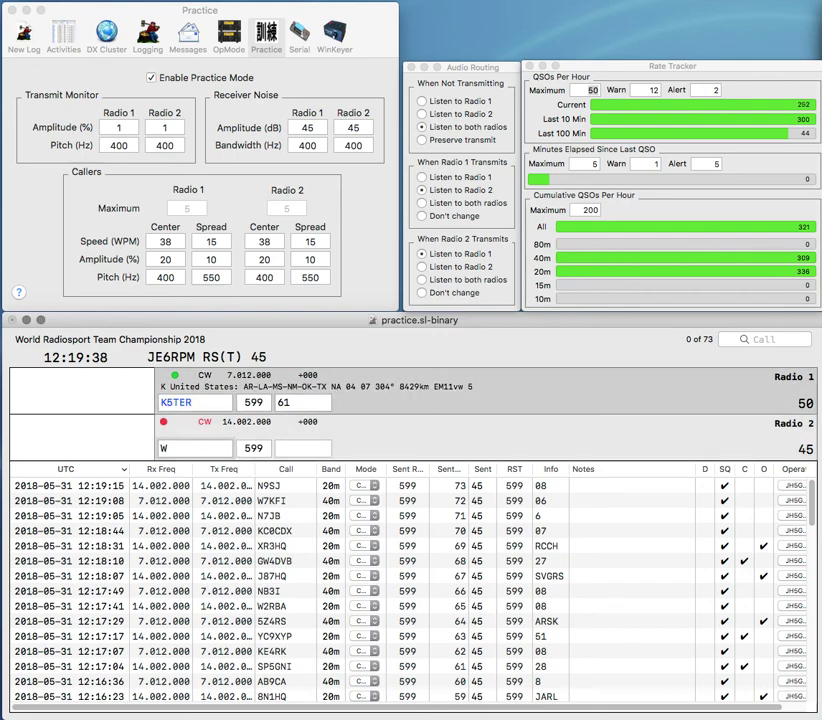
{"action": "key", "text": "Return"}
{"action": "key", "text": "Down"}
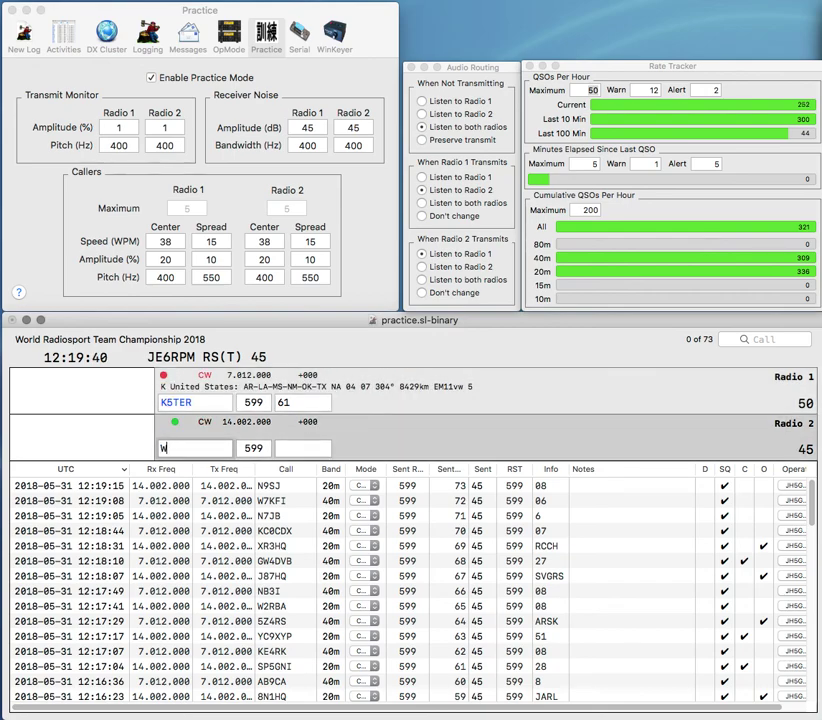
{"action": "type", "text": "1FNJ"}
{"action": "key", "text": "Return"}
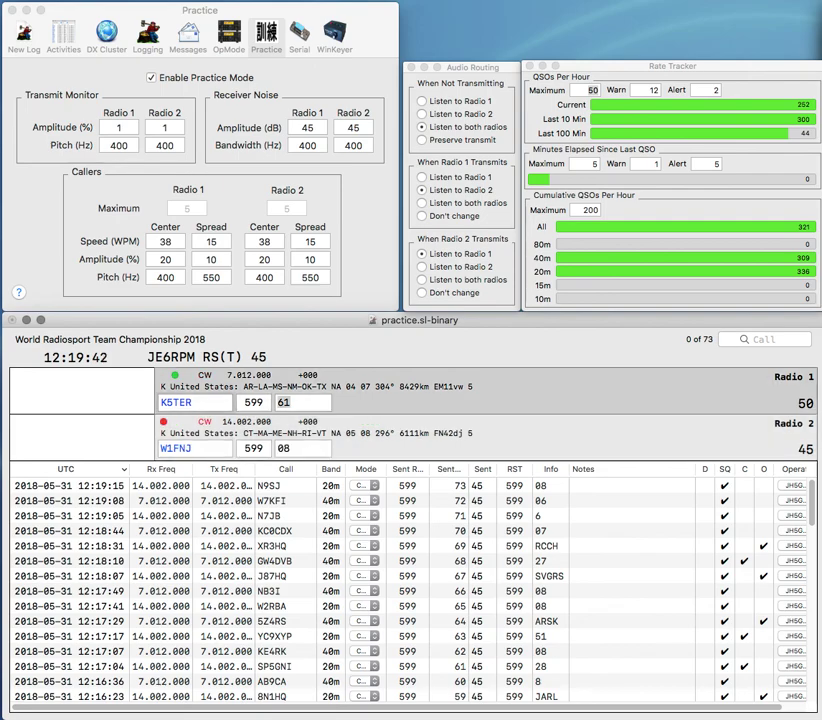
Step: Log the K5TER contact on Radio 1 with exchange 7, and log the W1FNJ contact on Radio 2
{"action": "type", "text": "7"}
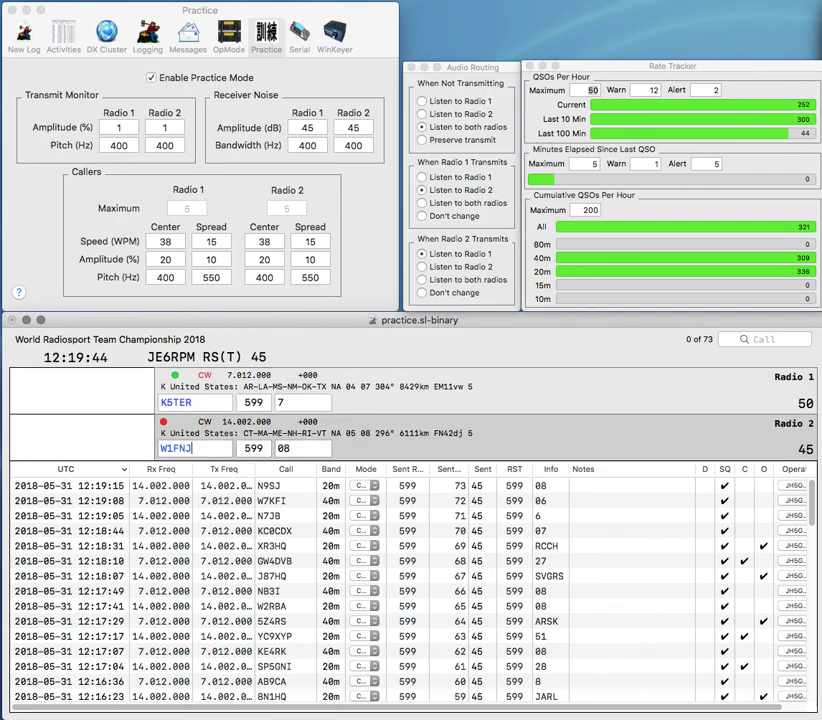
{"action": "key", "text": "Return"}
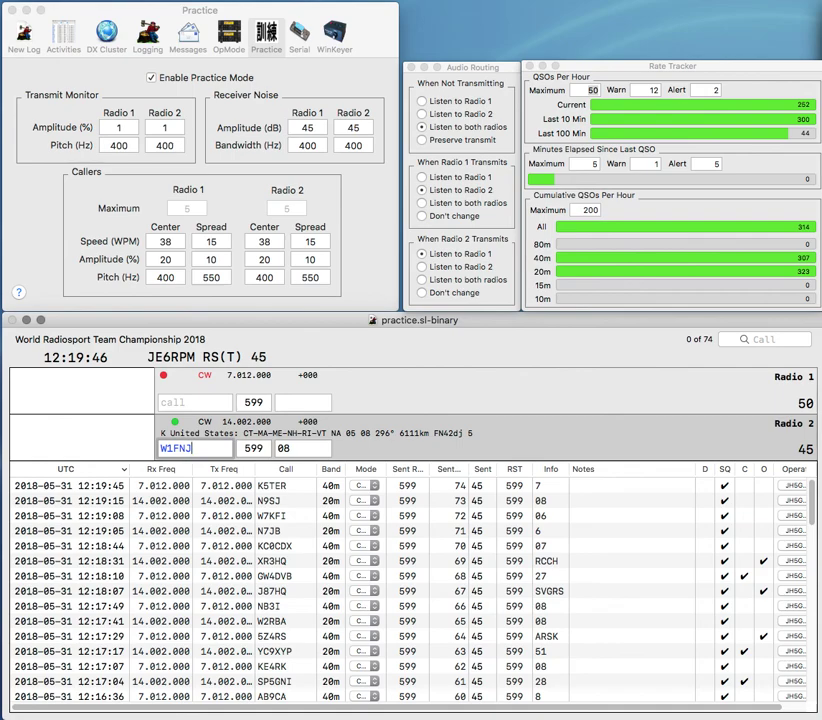
{"action": "key", "text": "Return"}
Step: Send the partial call HRS on Radio 1, and correct it to 5Z4RS and send it
{"action": "type", "text": "HRS"}
{"action": "key", "text": "Return"}
{"action": "key", "text": "Home"}
{"action": "key", "text": "Delete"}
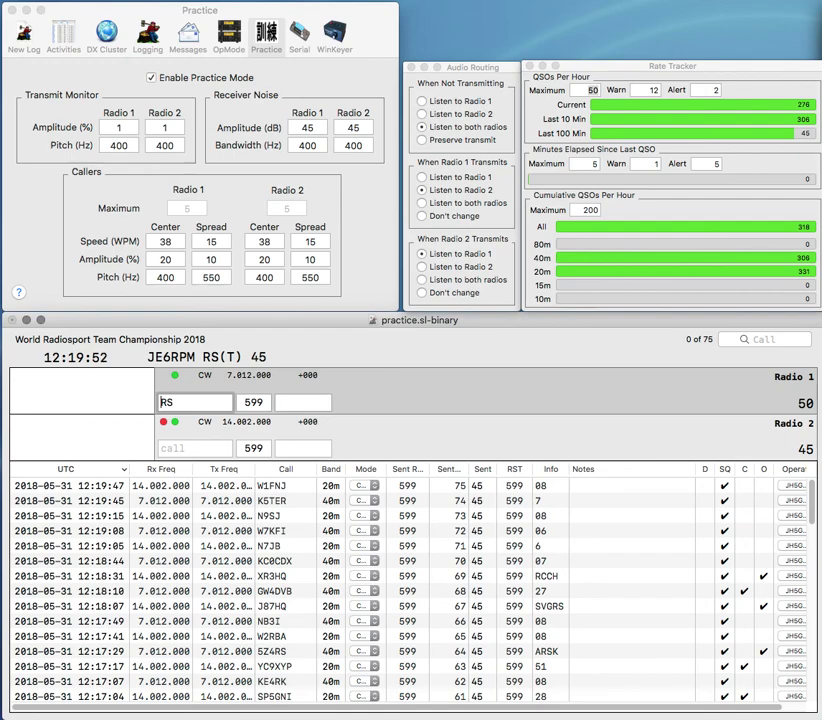
{"action": "type", "text": "5Z4"}
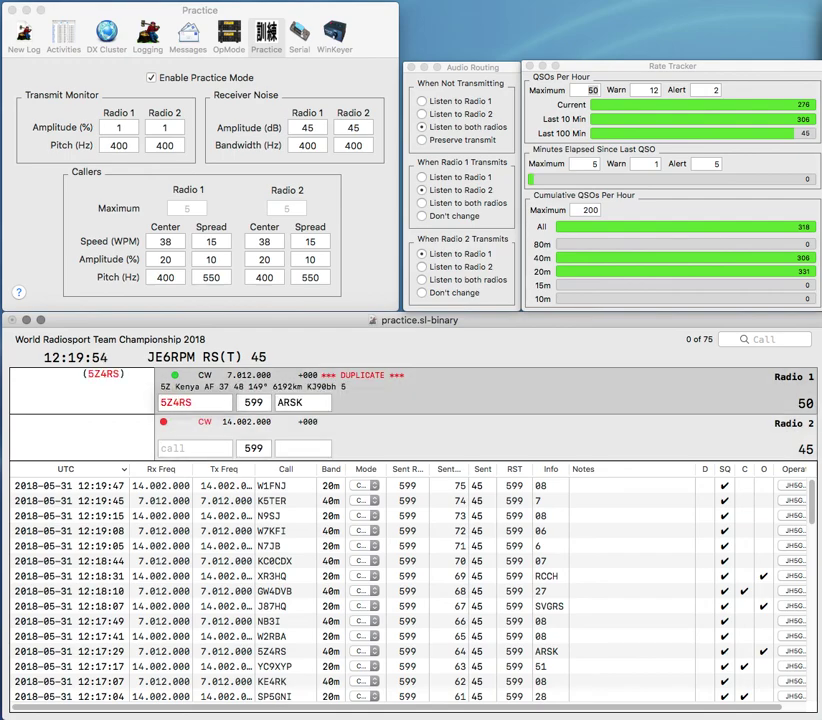
{"action": "key", "text": "Return"}
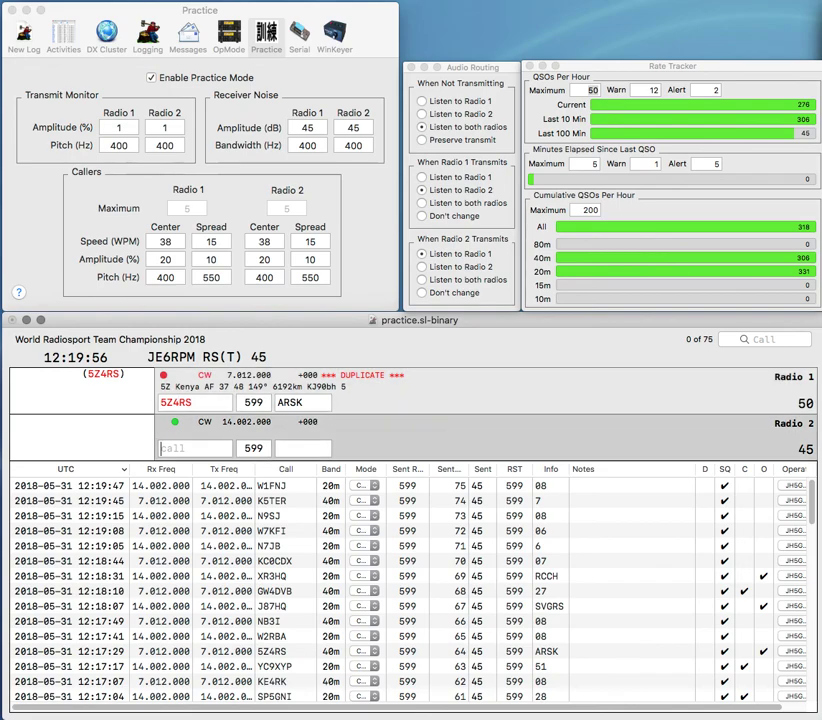
Step: Send the partial call DA on Radio 2, and log the 5Z4RS contact on Radio 1
{"action": "type", "text": "DA"}
{"action": "key", "text": "Return"}
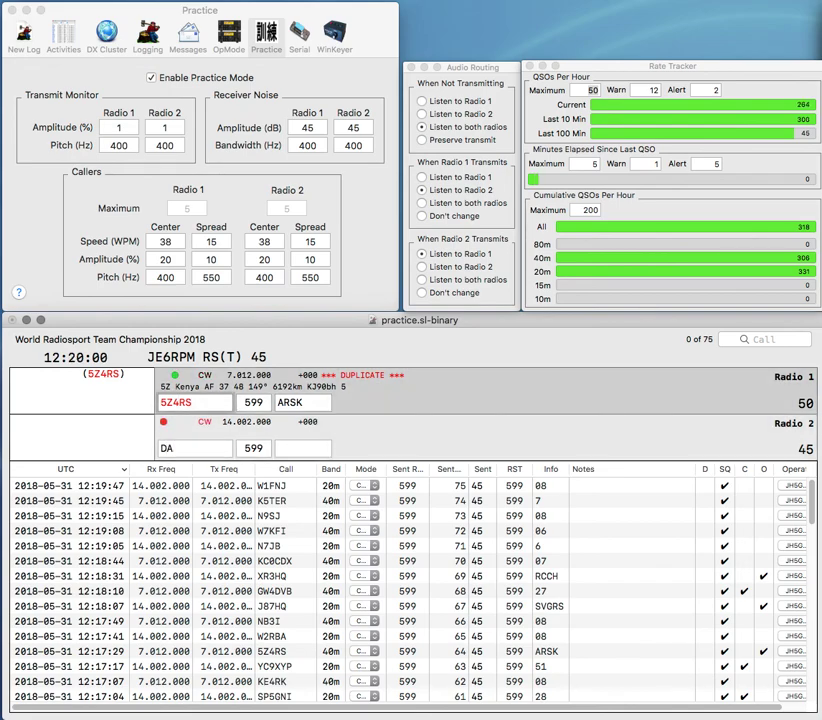
{"action": "key", "text": "Return"}
Step: Complete the Radio 2 call as K6BDA and send it
{"action": "type", "text": "K6"}
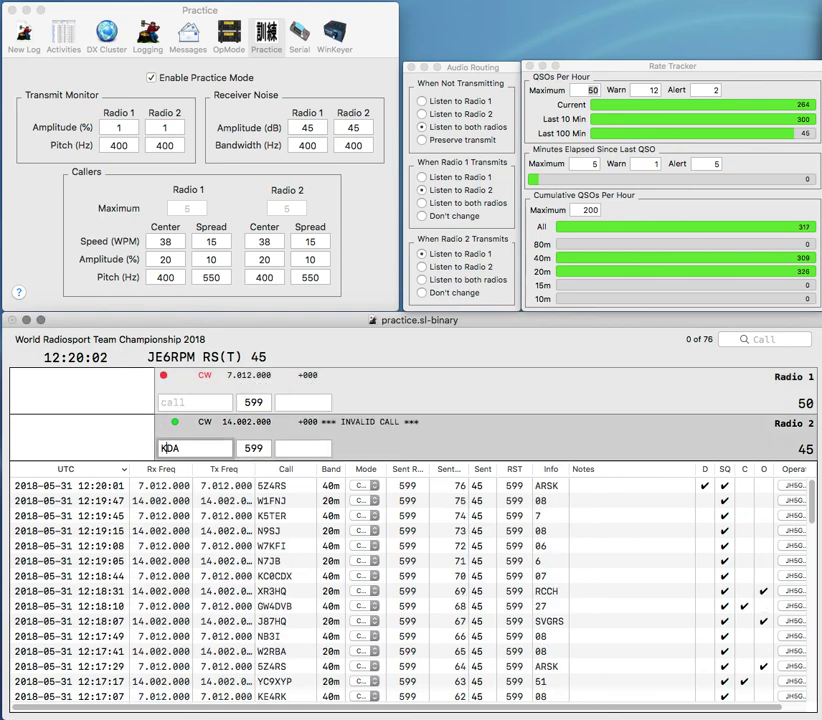
{"action": "type", "text": "B"}
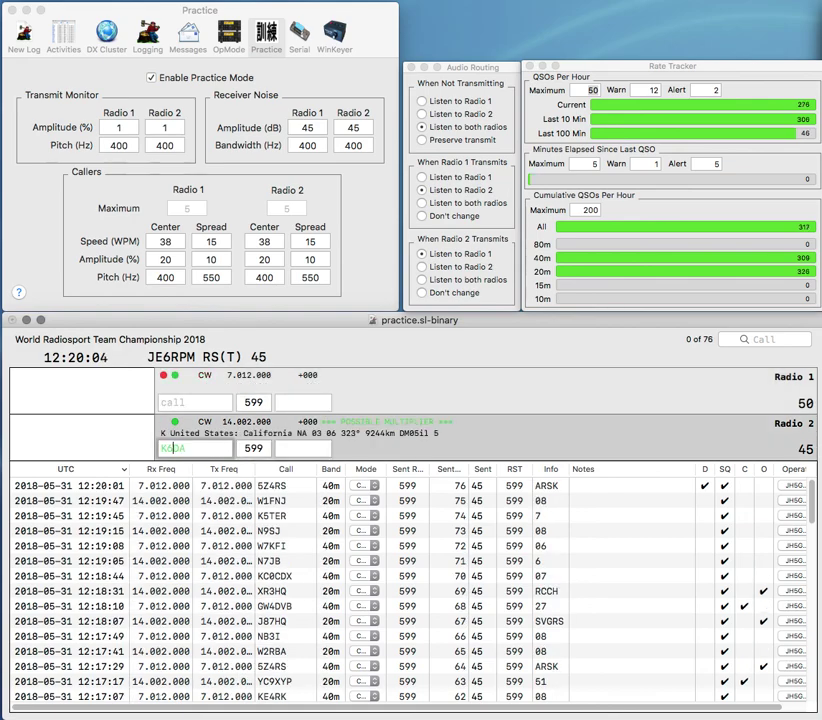
{"action": "key", "text": "Return"}
Step: Send the partial call 7GY on Radio 1, and correct the Radio 2 call to K6UDA and send it
{"action": "type", "text": "7GY"}
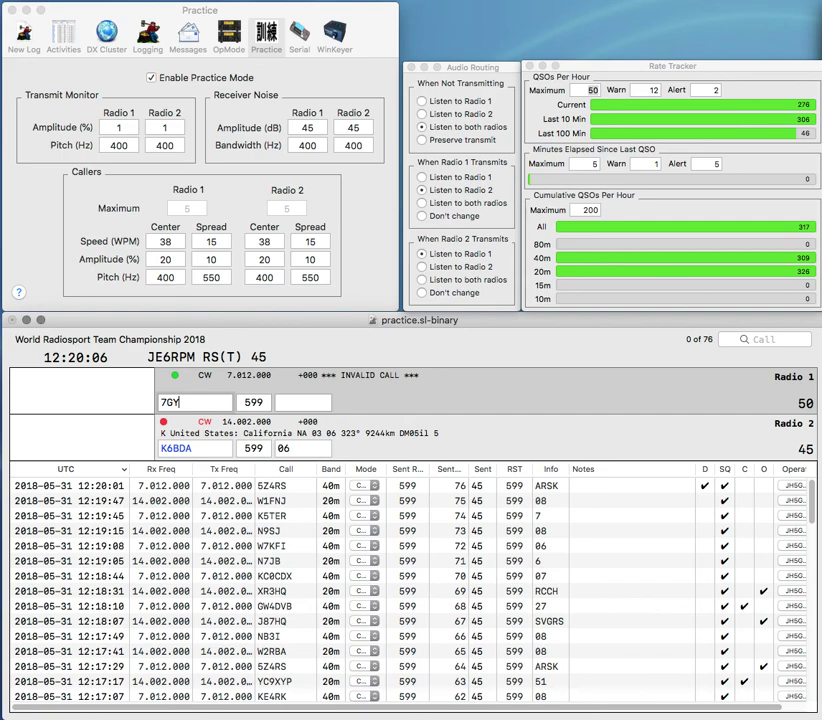
{"action": "key", "text": "Return"}
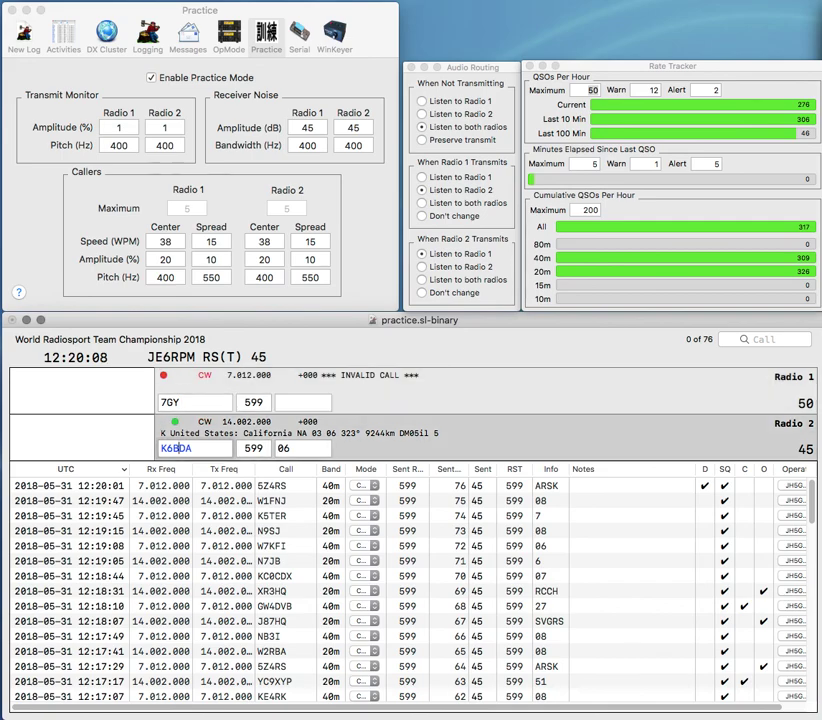
{"action": "key", "text": "BackSpace"}
{"action": "type", "text": "U"}
{"action": "key", "text": "Return"}
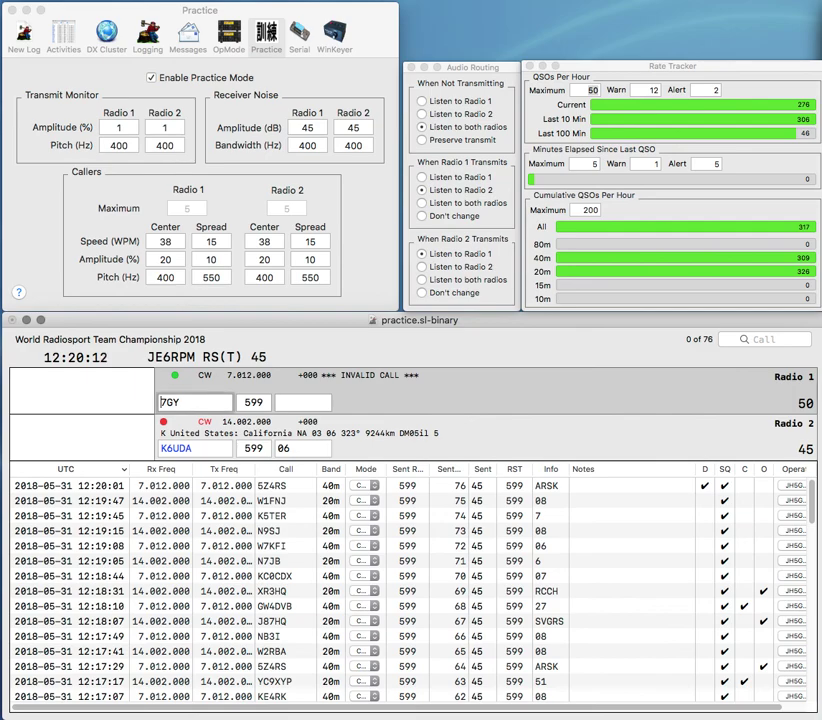
Step: Complete the Radio 1 call as PR7GY and send it, with 13 as the received exchange
{"action": "type", "text": "PR"}
{"action": "key", "text": "Return"}
{"action": "type", "text": "13"}
Step: Change the Radio 2 call to K6UBA and send it
{"action": "key", "text": "Delete"}
{"action": "type", "text": "B"}
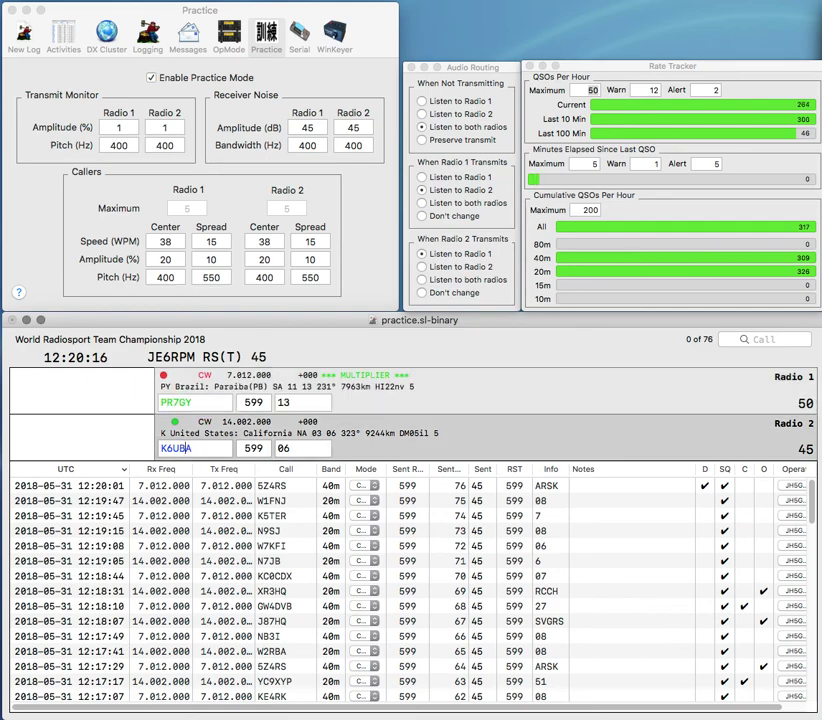
{"action": "key", "text": "Return"}
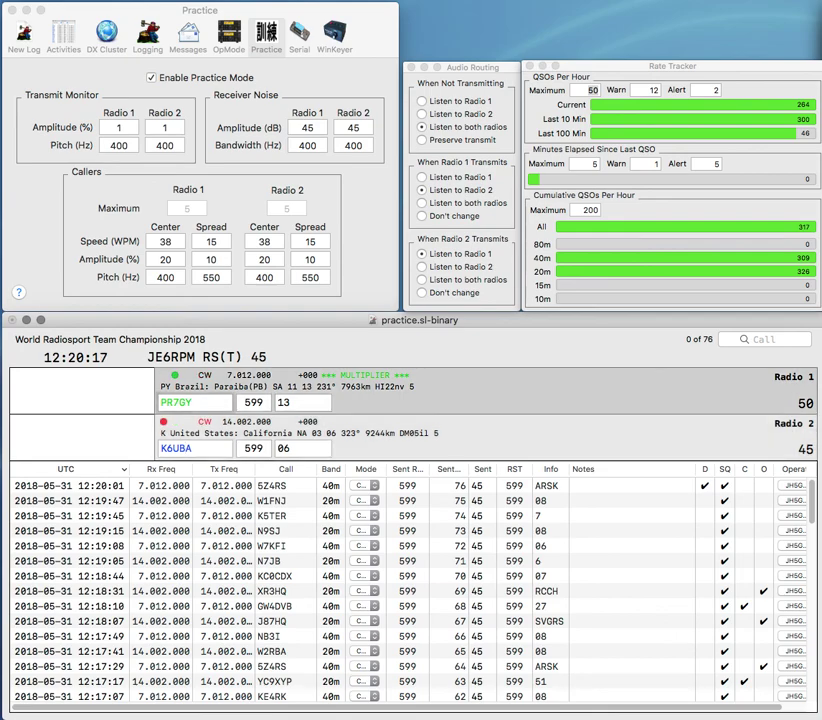
{"action": "key", "text": "Return"}
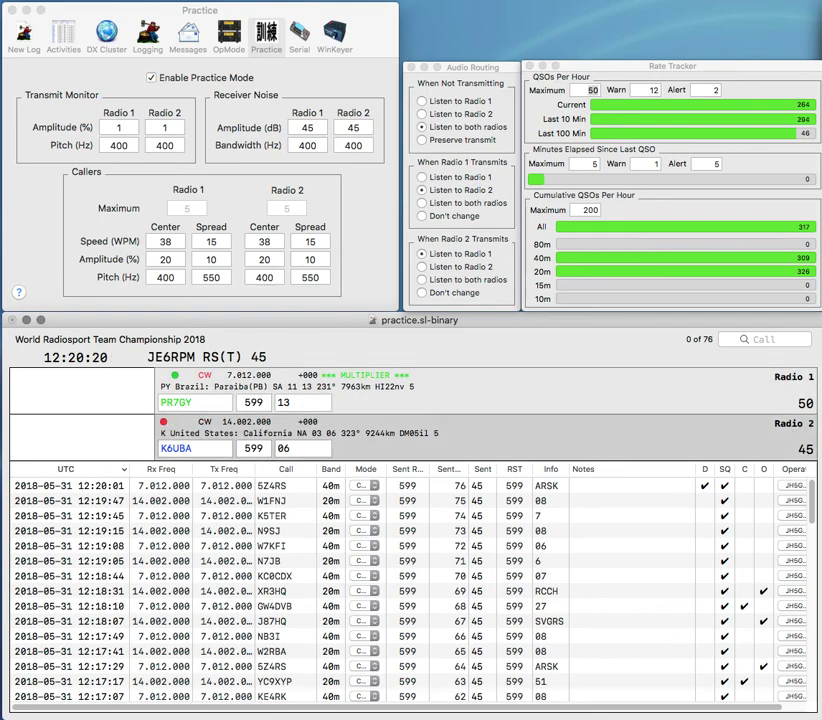
{"action": "key", "text": "Return"}
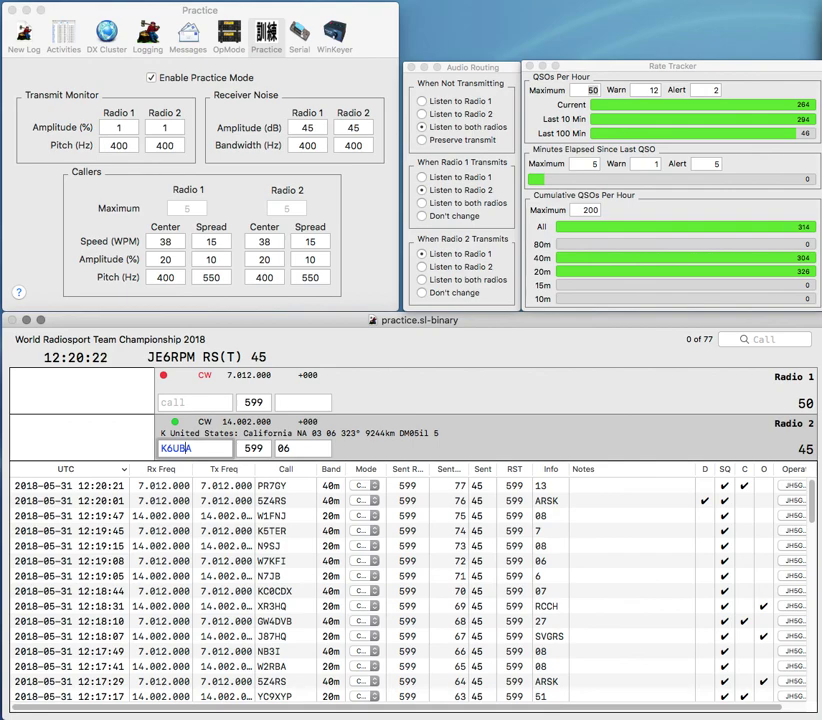
{"action": "key", "text": "BackSpace"}
{"action": "type", "text": "D"}
{"action": "key", "text": "Return"}
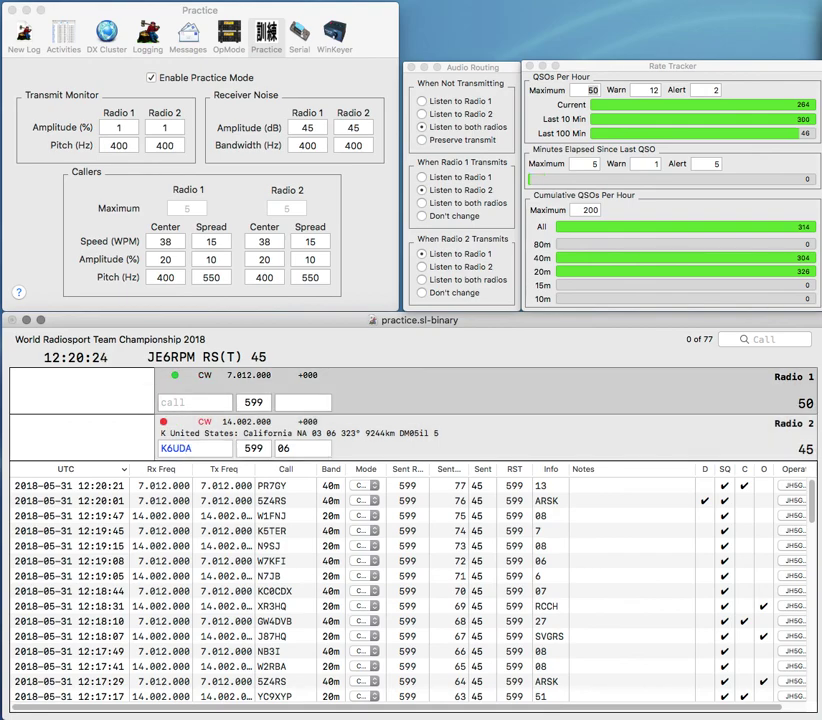
{"action": "type", "text": "L"}
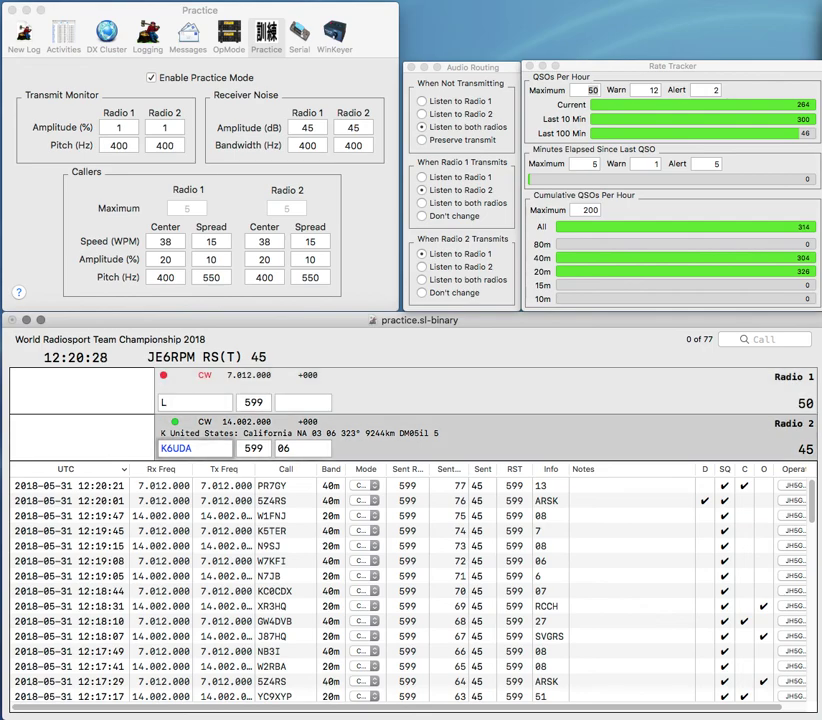
{"action": "key", "text": "Return"}
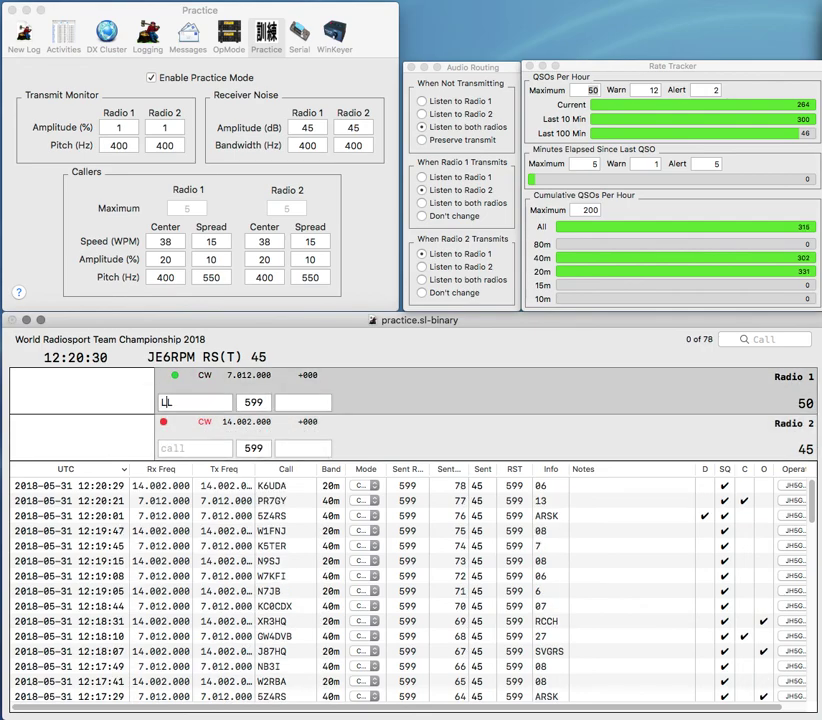
{"action": "type", "text": "Z2JA"}
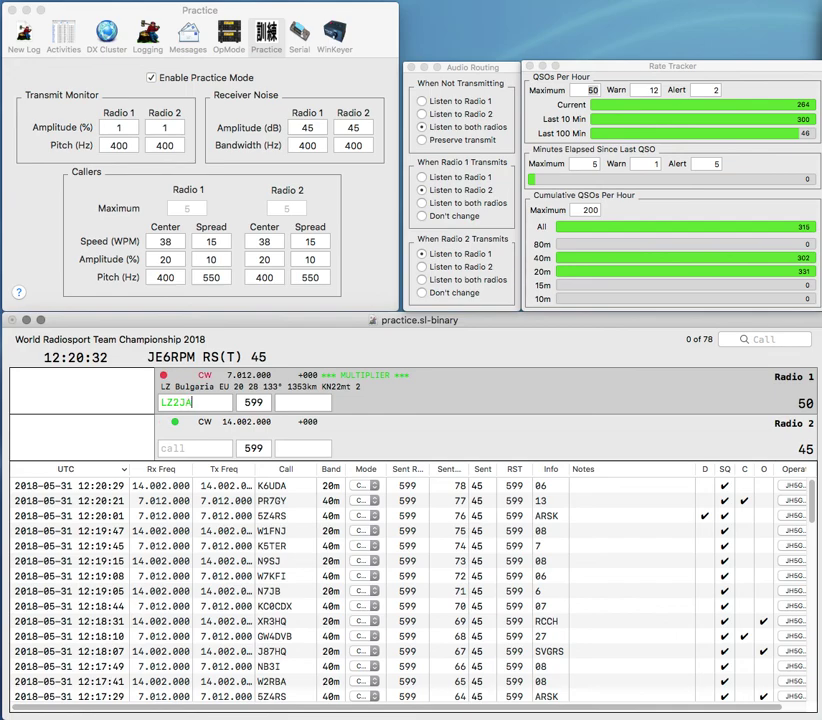
{"action": "key", "text": "Return"}
{"action": "type", "text": "/K7A"}
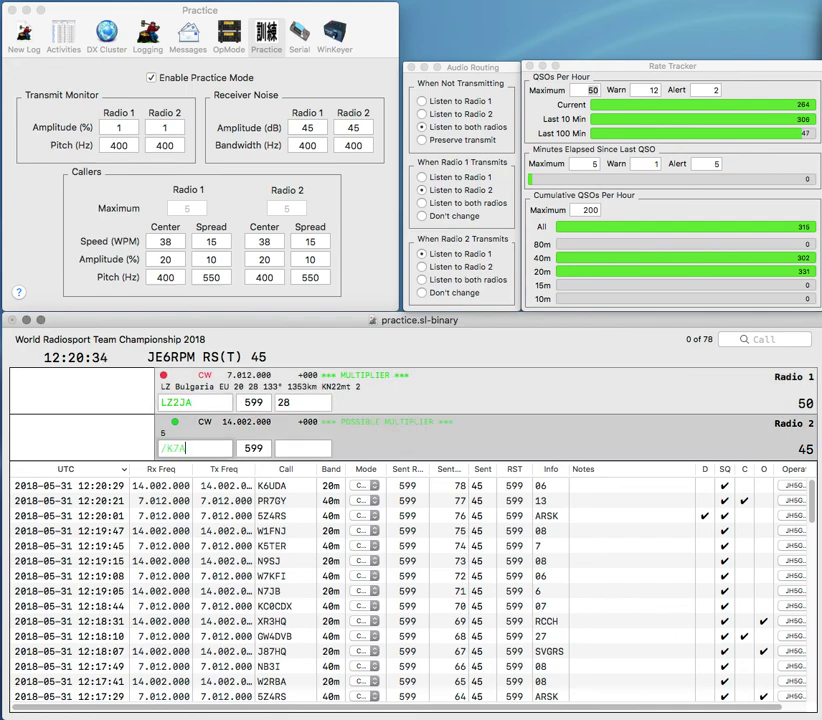
{"action": "type", "text": "R"}
{"action": "key", "text": "Return"}
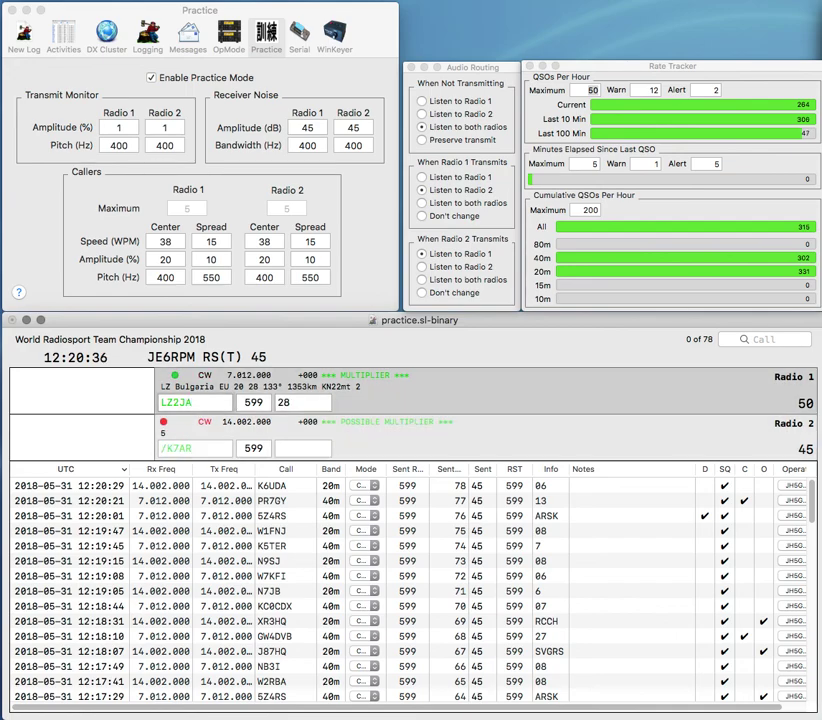
{"action": "key", "text": "Return"}
{"action": "type", "text": "FO"}
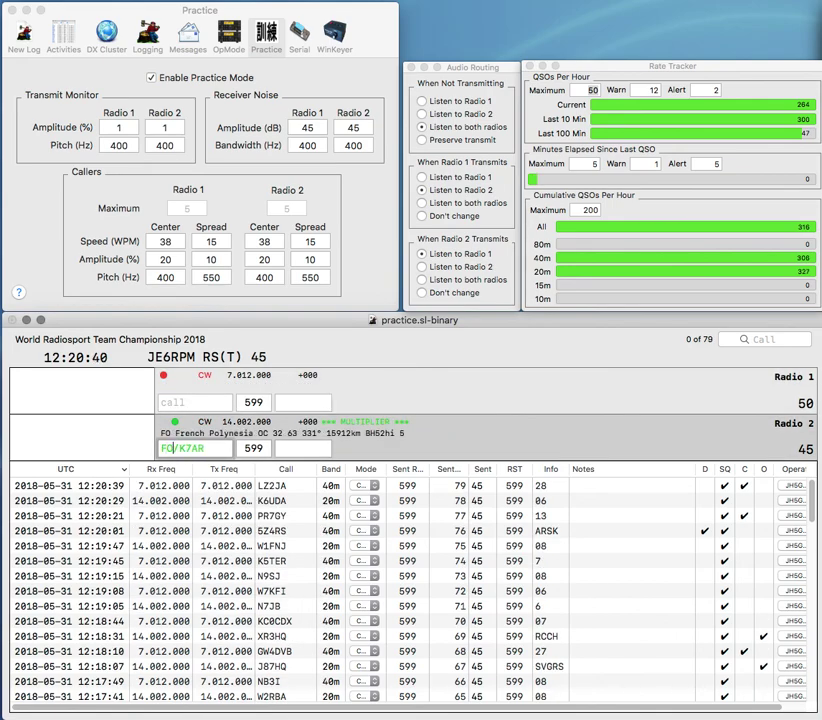
{"action": "key", "text": "Return"}
{"action": "key", "text": "Return"}
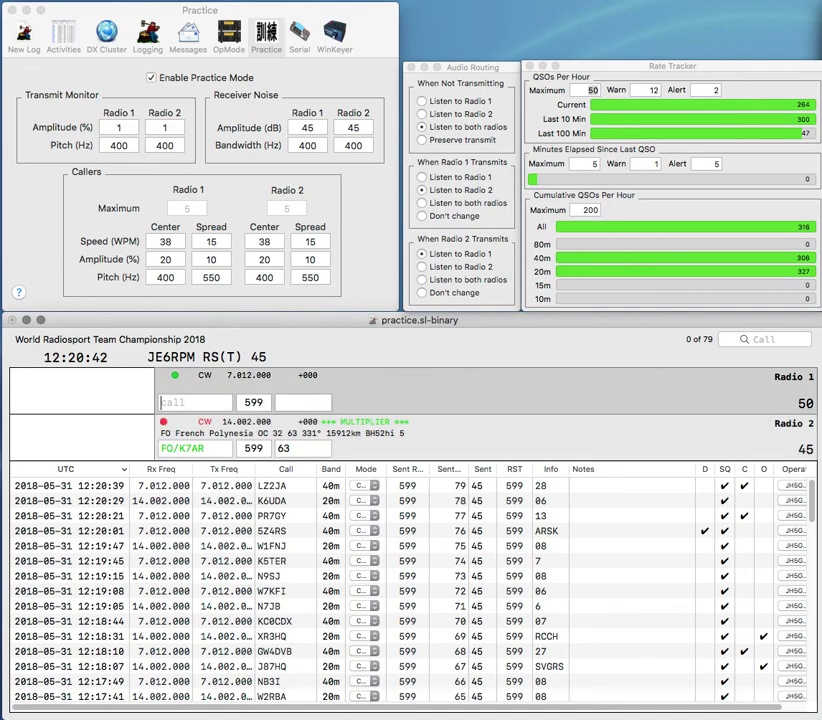
{"action": "type", "text": "I"}
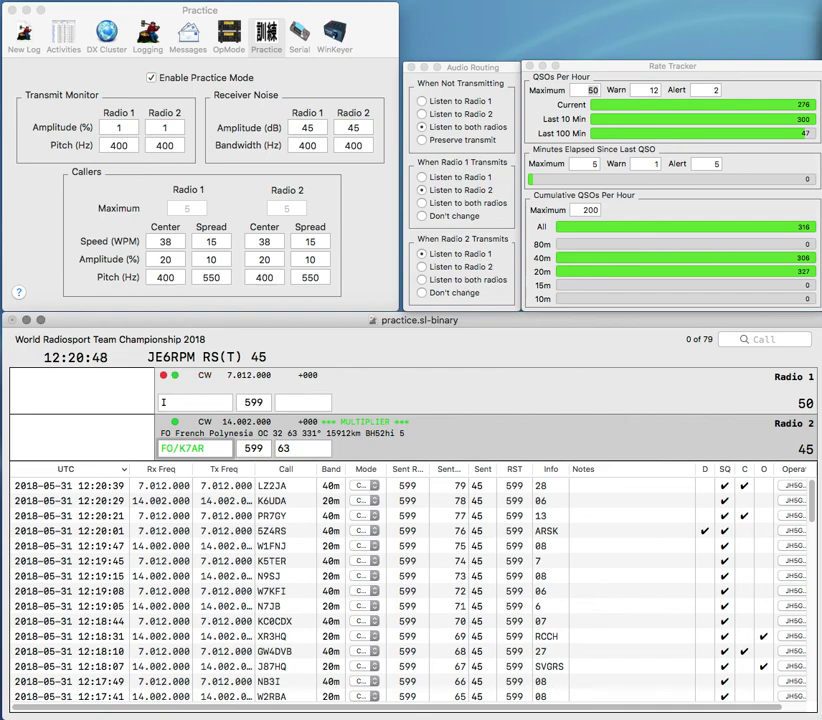
{"action": "key", "text": "Return"}
{"action": "type", "text": "1A"}
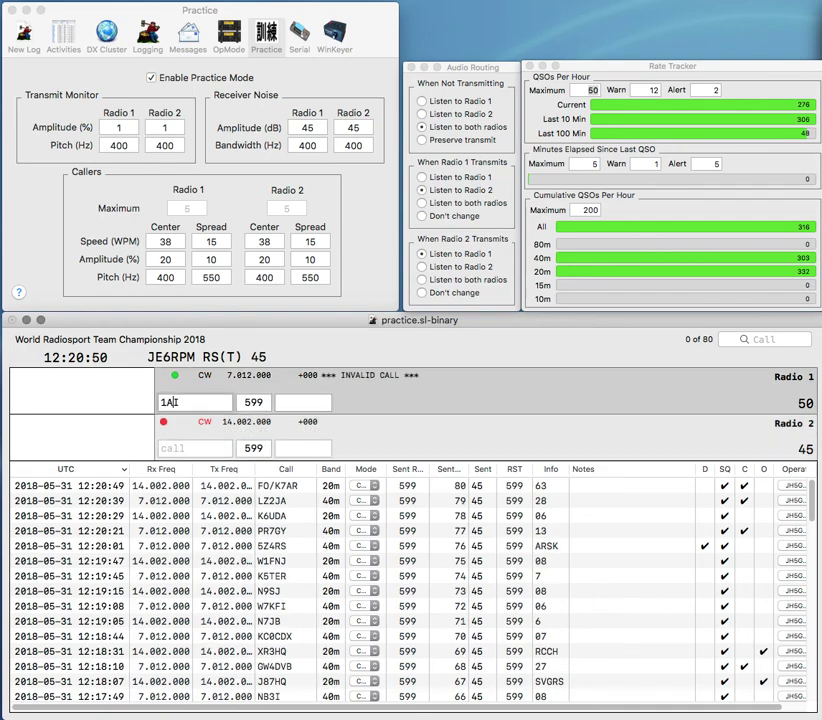
{"action": "key", "text": "Return"}
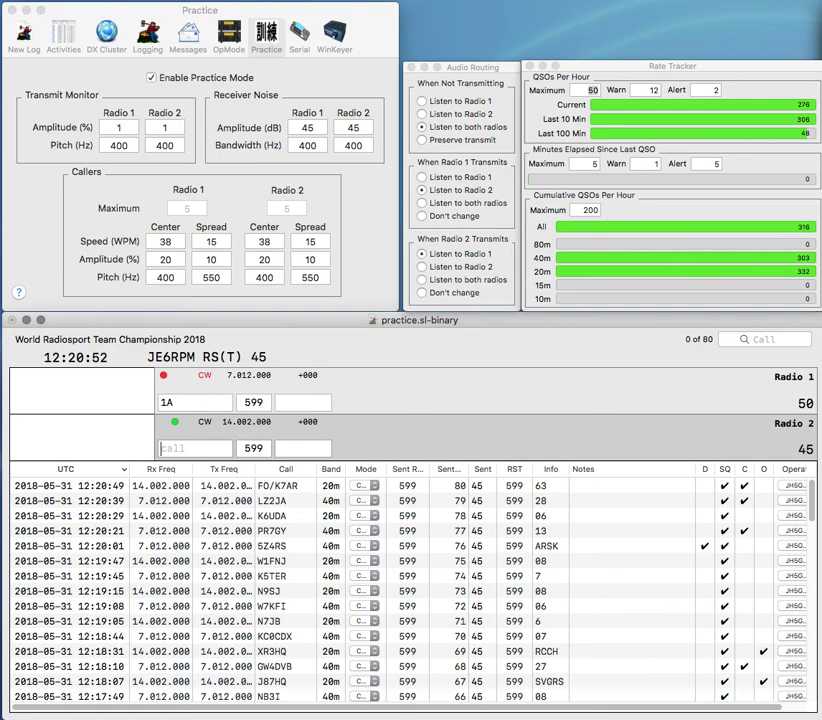
Step: Send the partial call HQ on Radio 2 and complete Radio 1's partial call as ZF1A, sending its exchange
{"action": "type", "text": "HQ"}
{"action": "key", "text": "Return"}
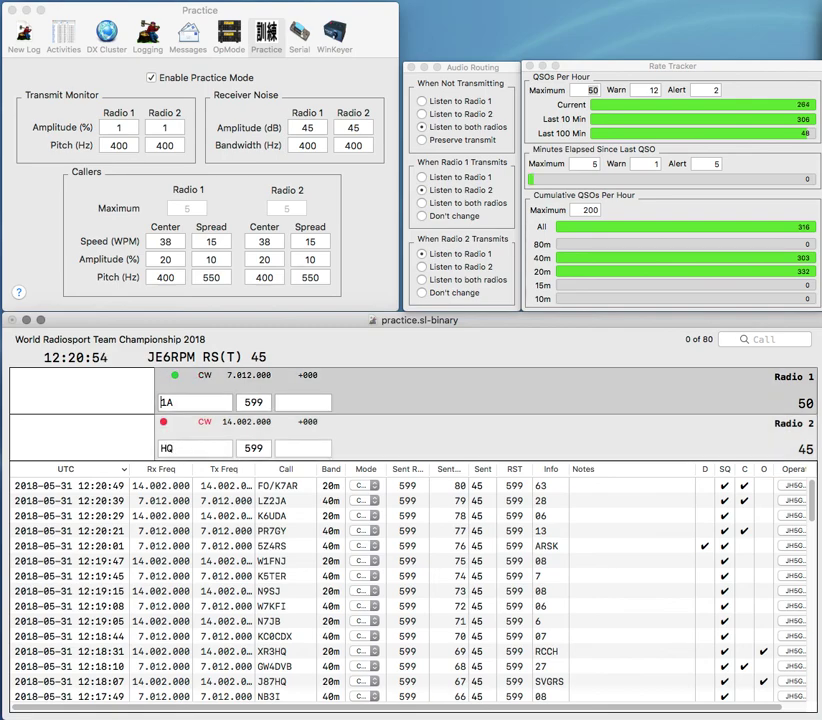
{"action": "type", "text": "AF"}
{"action": "key", "text": "BackSpace"}
{"action": "key", "text": "BackSpace"}
{"action": "type", "text": "ZF"}
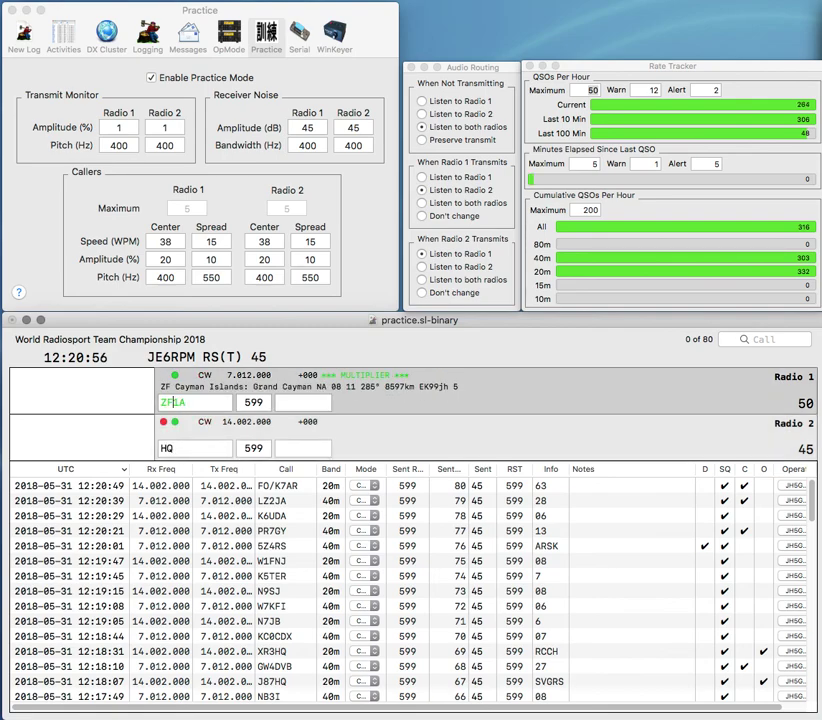
{"action": "key", "text": "Return"}
Step: Complete Radio 2's partial call as EI0HQ and send the exchange
{"action": "key", "text": "Home"}
{"action": "type", "text": "IE"}
{"action": "key", "text": "BackSpace"}
{"action": "key", "text": "BackSpace"}
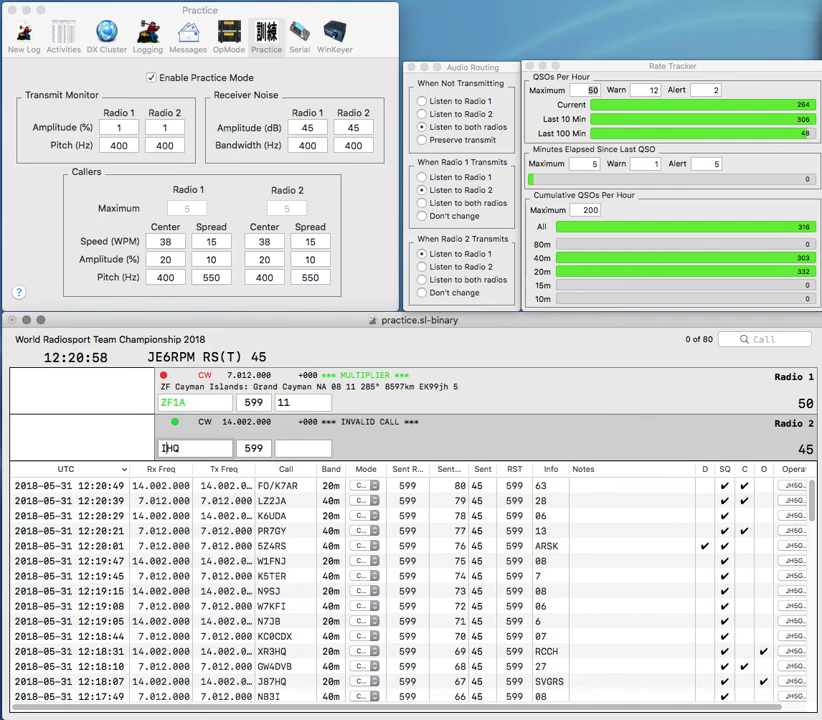
{"action": "type", "text": "EI0"}
{"action": "key", "text": "Return"}
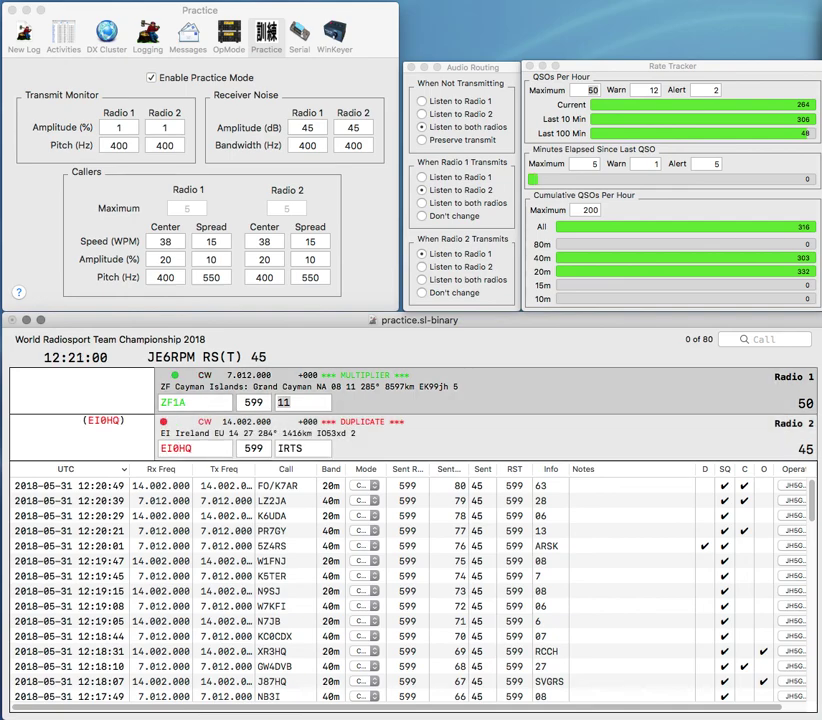
Step: Set the received exchange for ZF1A on Radio 1 to CARS and log both the ZF1A and EI0HQ contacts
{"action": "type", "text": "CARS"}
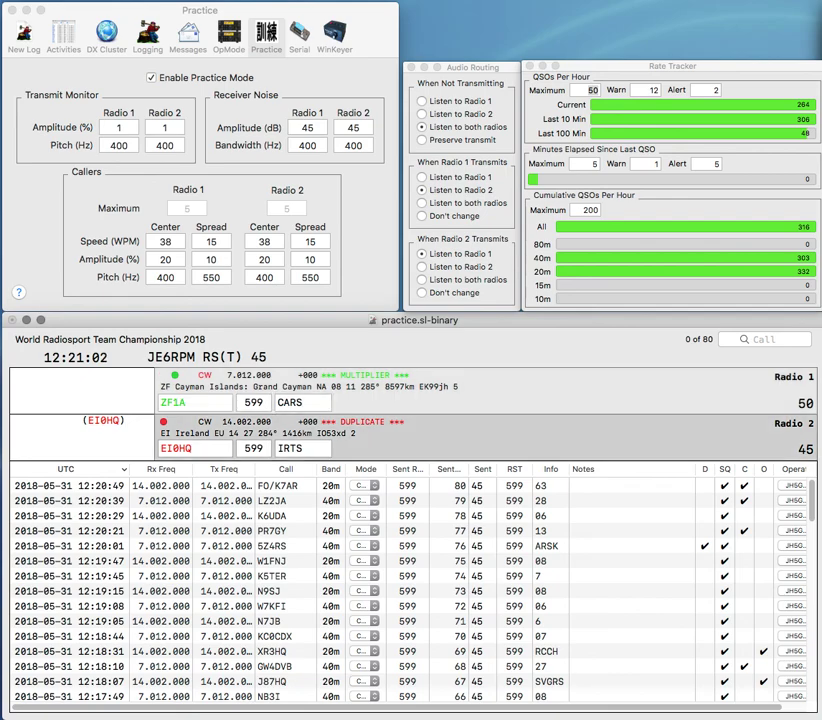
{"action": "key", "text": "Return"}
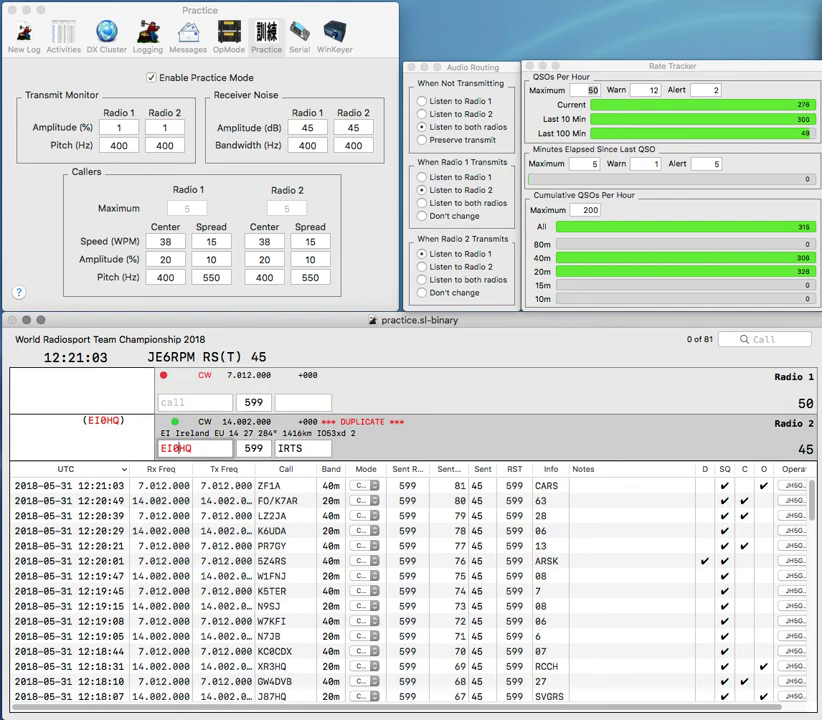
{"action": "key", "text": "Return"}
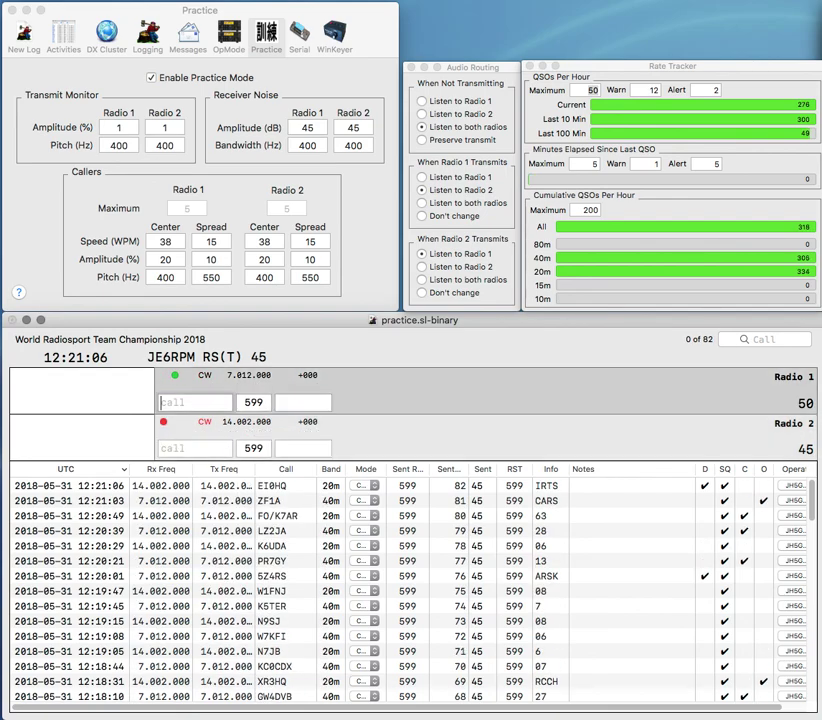
{"action": "type", "text": "8WW"}
{"action": "key", "text": "Return"}
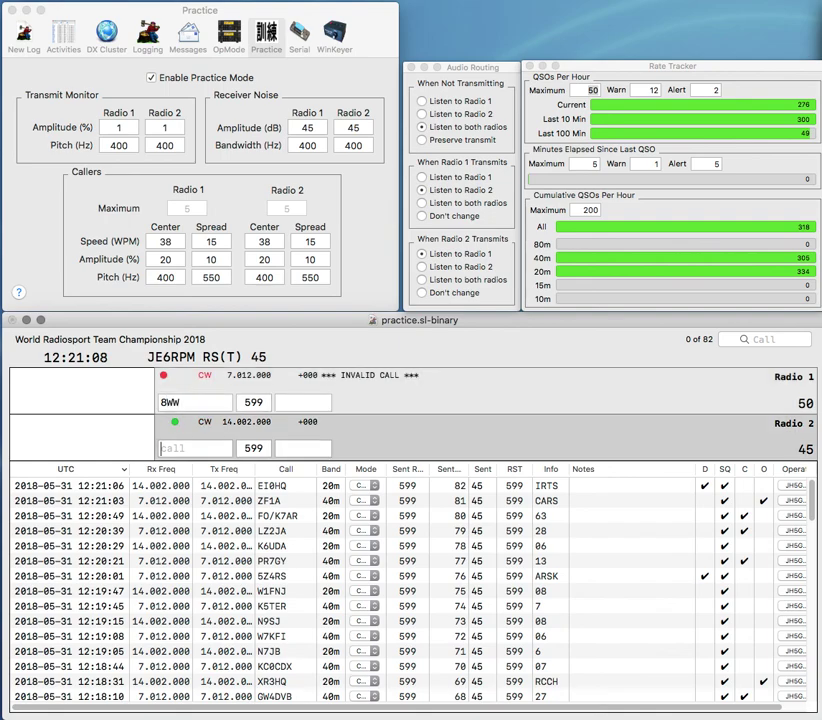
{"action": "type", "text": "WB3"}
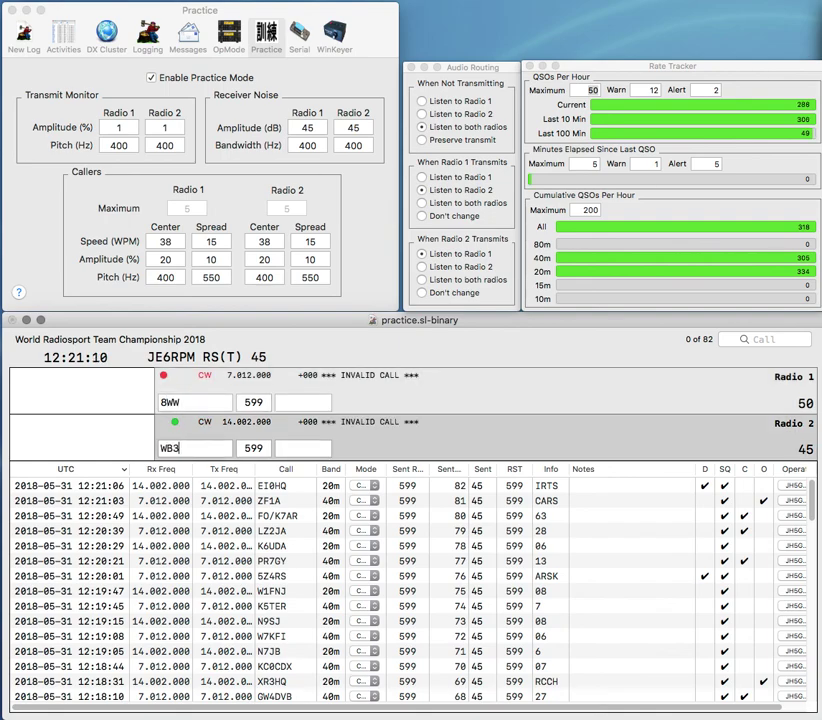
{"action": "type", "text": "JKQ"}
{"action": "key", "text": "Return"}
{"action": "type", "text": "08"}
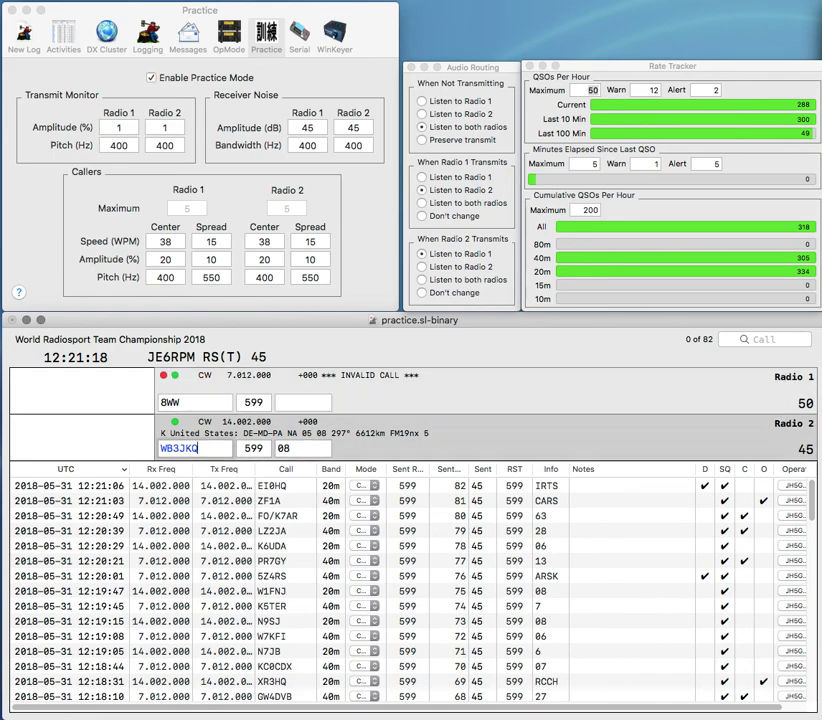
{"action": "key", "text": "Return"}
{"action": "type", "text": "CN"}
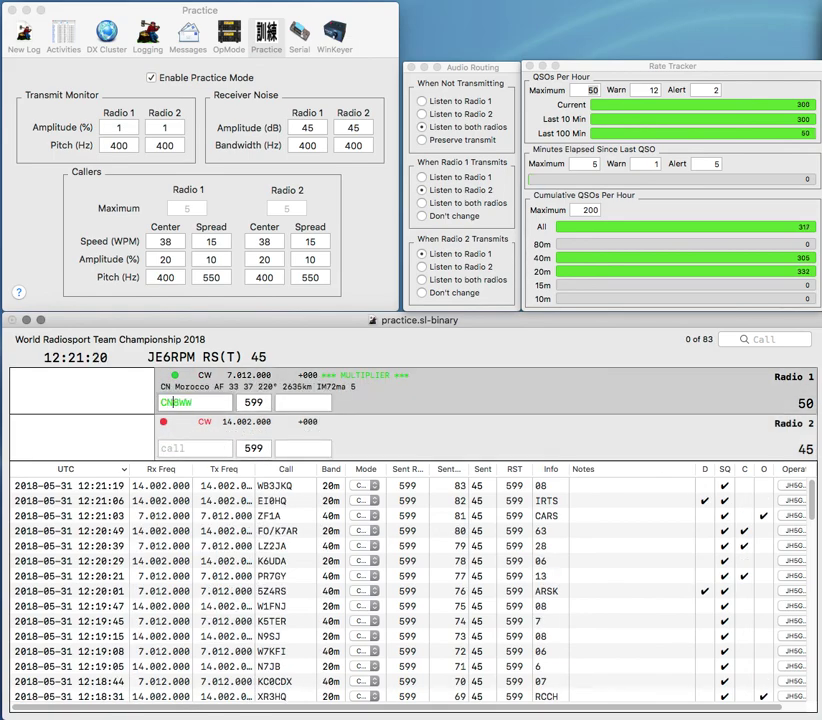
{"action": "type", "text": "H"}
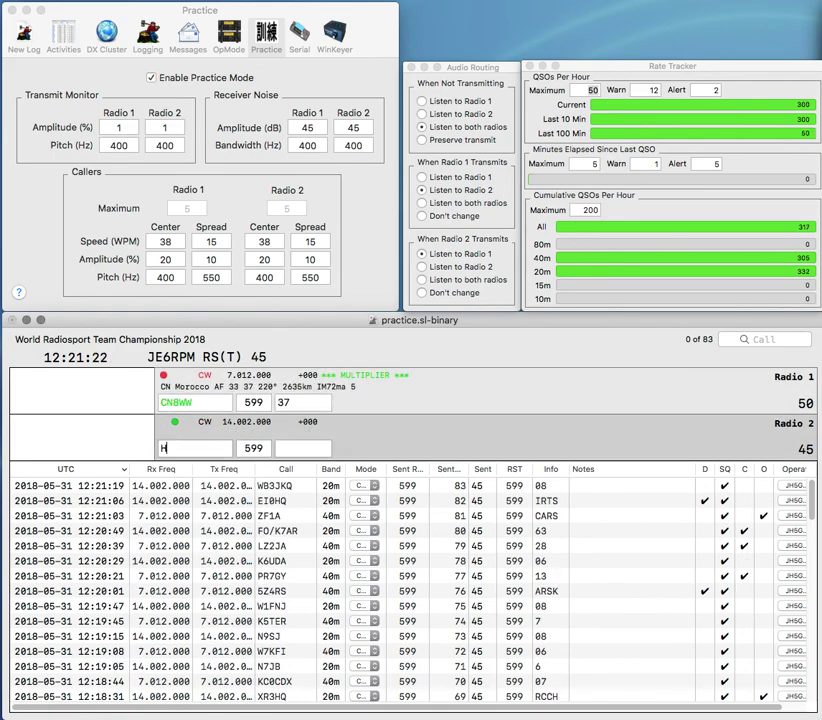
{"action": "type", "text": "B9HQ"}
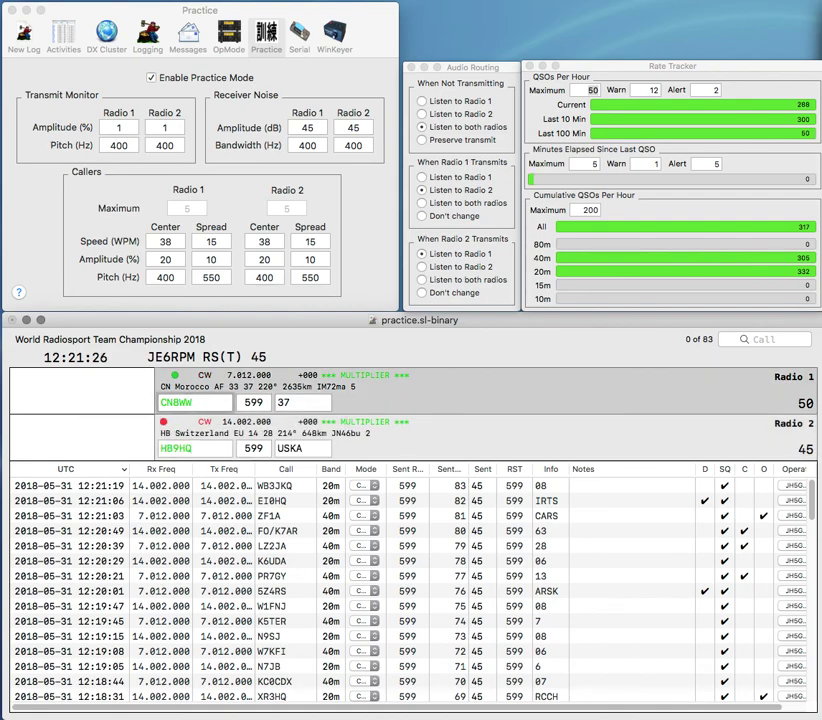
{"action": "key", "text": "Return"}
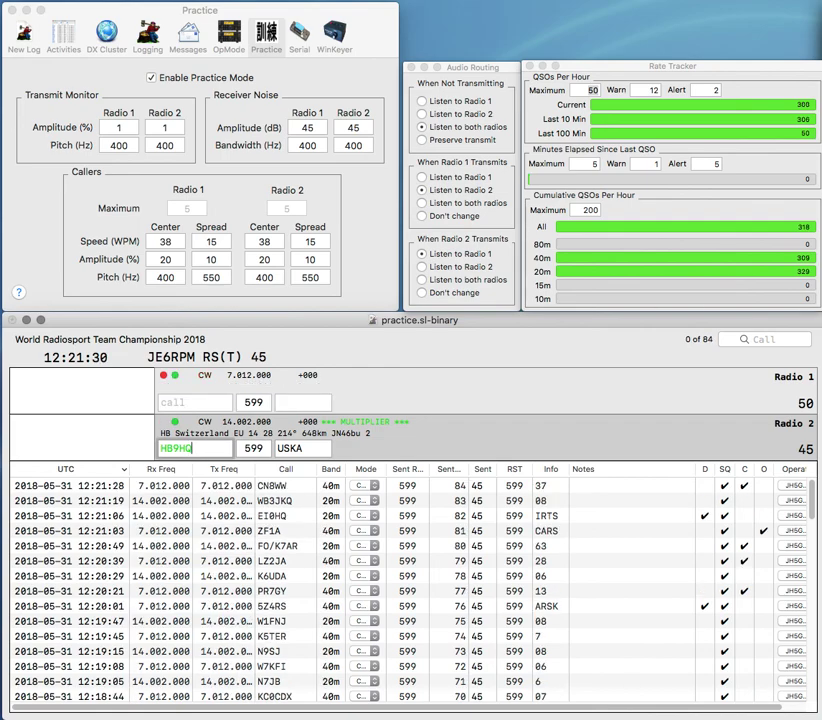
{"action": "key", "text": "Return"}
{"action": "type", "text": "K2"}
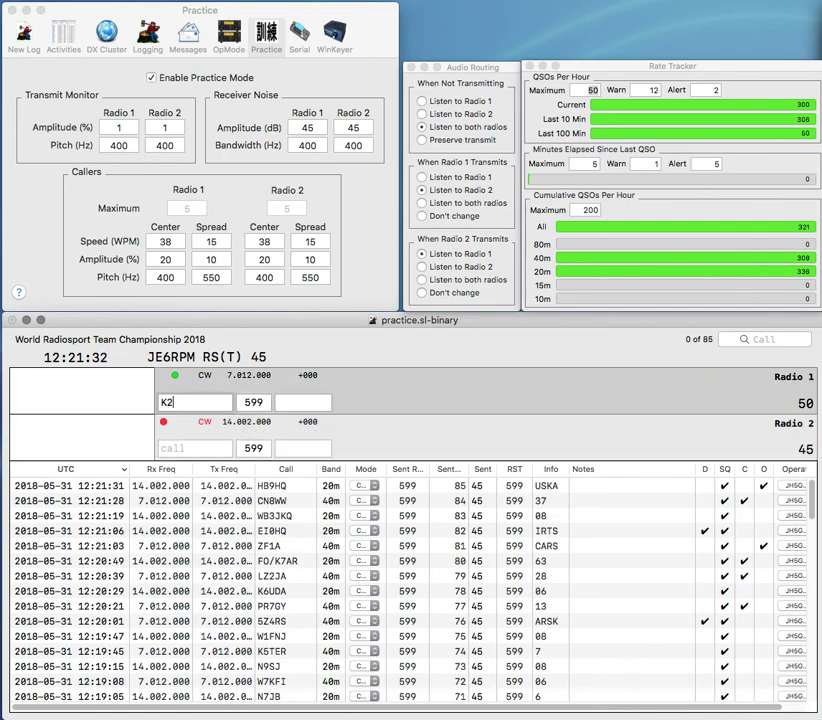
{"action": "type", "text": "ZZ"}
{"action": "key", "text": "Return"}
{"action": "type", "text": "TI"}
{"action": "key", "text": "Return"}
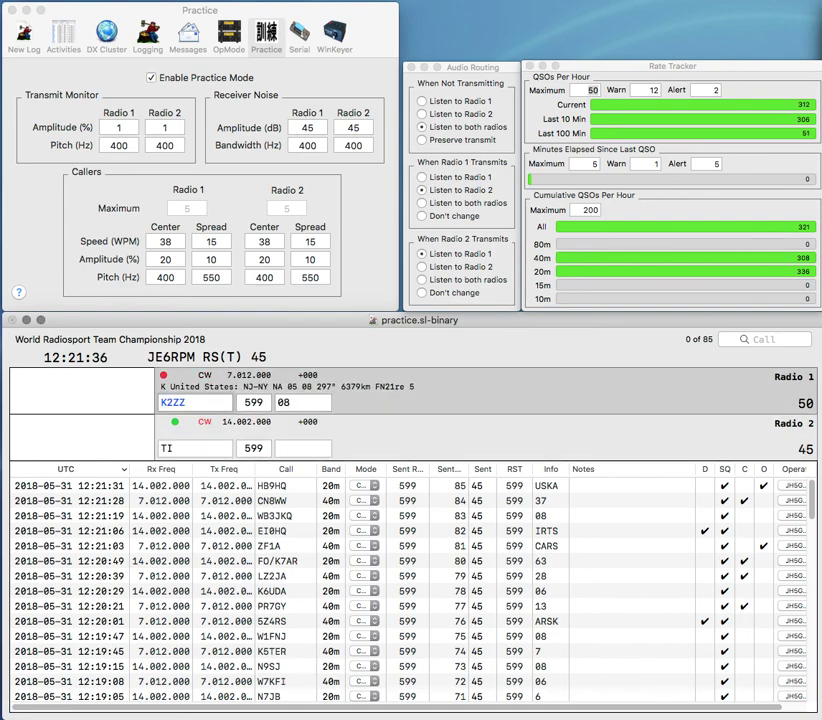
{"action": "key", "text": "Return"}
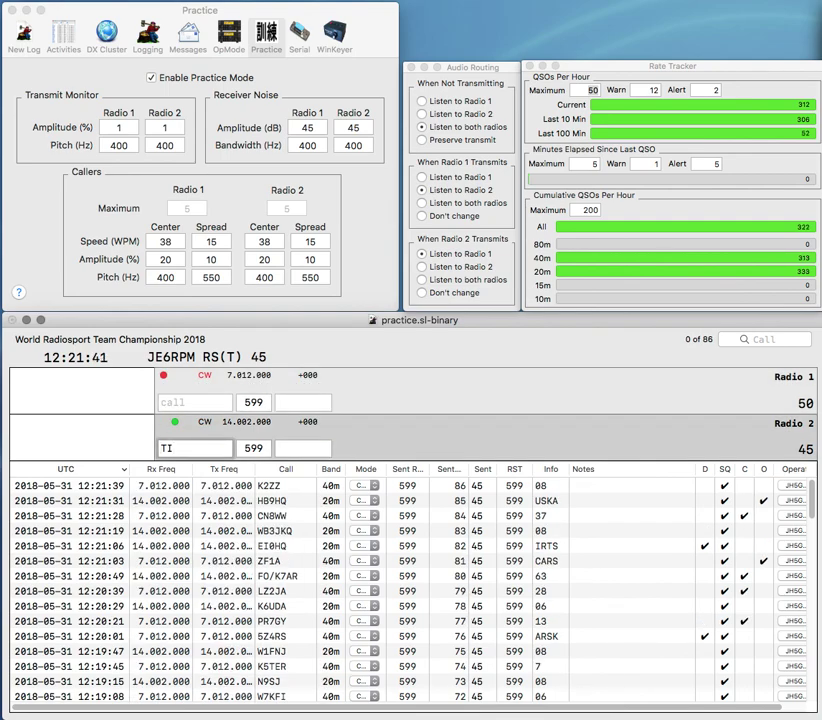
{"action": "type", "text": "G"}
{"action": "key", "text": "Return"}
{"action": "type", "text": "N4KGA"}
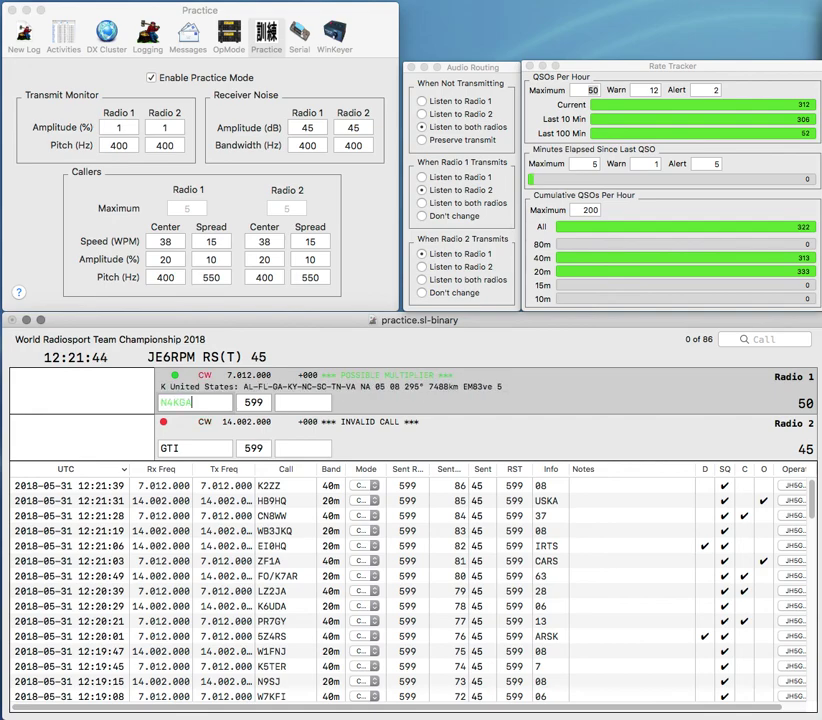
{"action": "key", "text": "Return"}
Step: Change Radio 2's partial call to KGTI and correct Radio 1's call to ON4KGA, sending both
{"action": "key", "text": "BackSpace"}
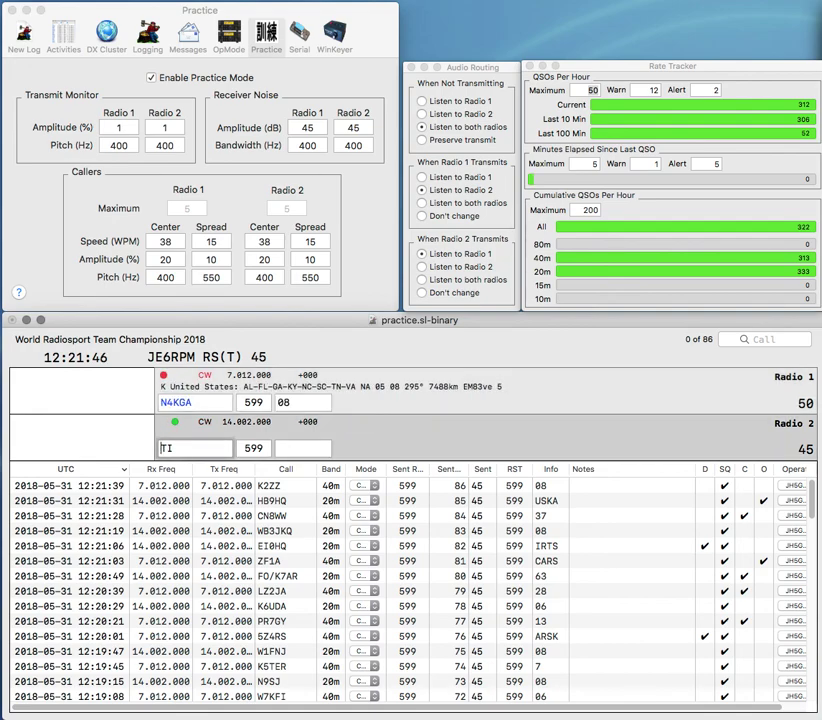
{"action": "type", "text": "G"}
{"action": "key", "text": "BackSpace"}
{"action": "type", "text": "KG"}
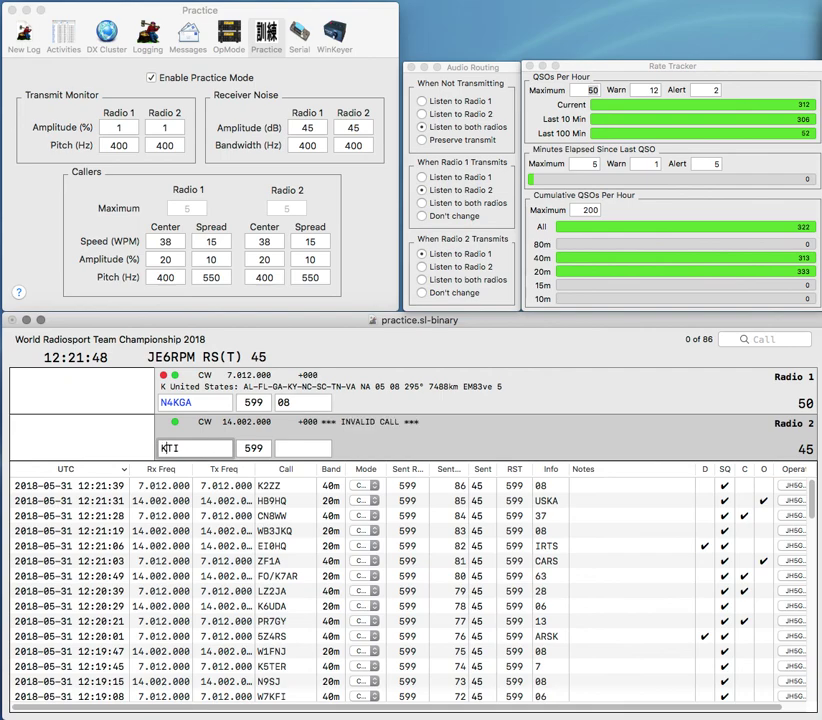
{"action": "key", "text": "Return"}
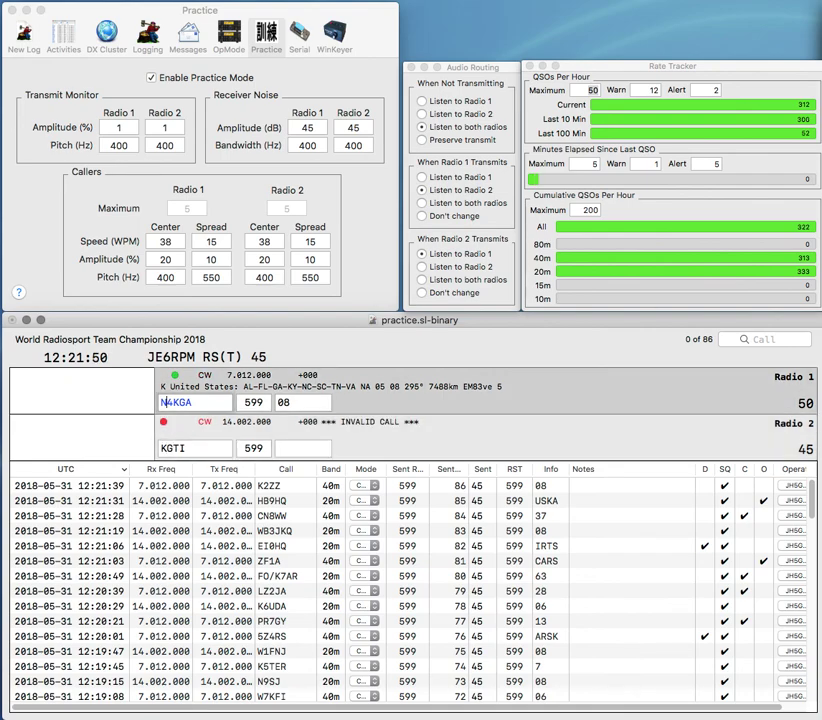
{"action": "type", "text": "O"}
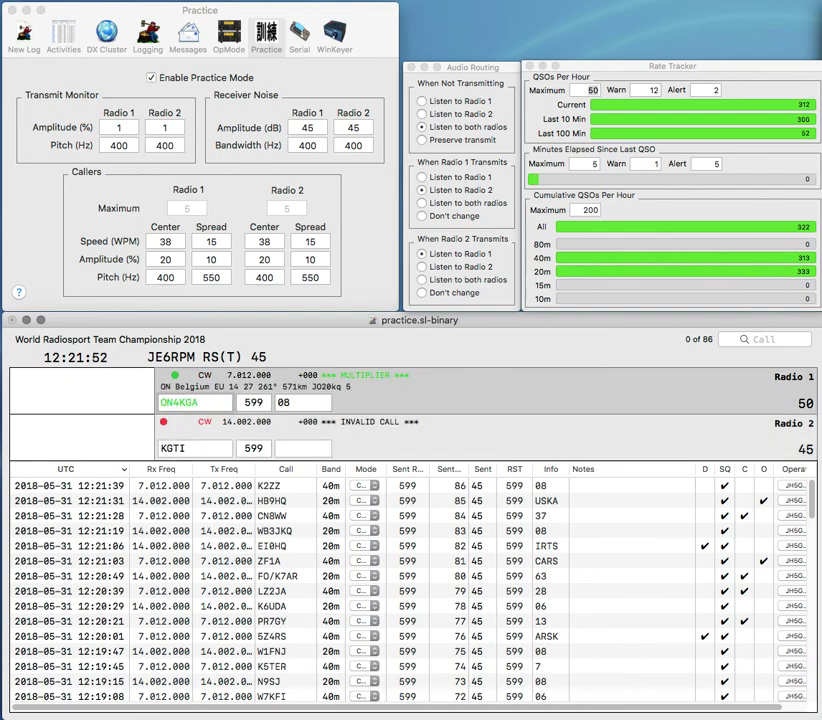
{"action": "key", "text": "Return"}
{"action": "type", "text": "5"}
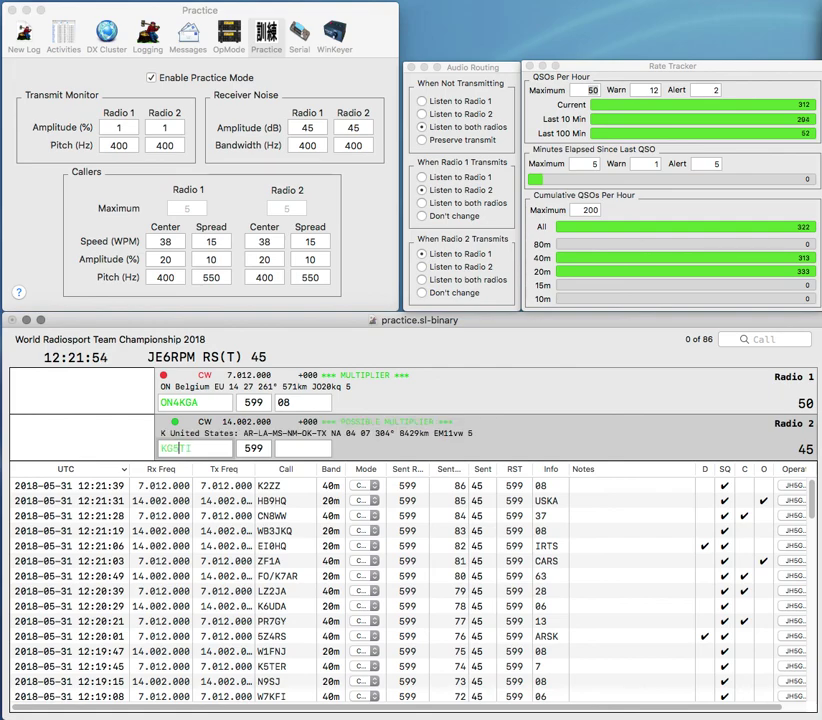
{"action": "key", "text": "Delete"}
{"action": "key", "text": "Right"}
{"action": "type", "text": "T"}
{"action": "key", "text": "Return"}
{"action": "type", "text": "07"}
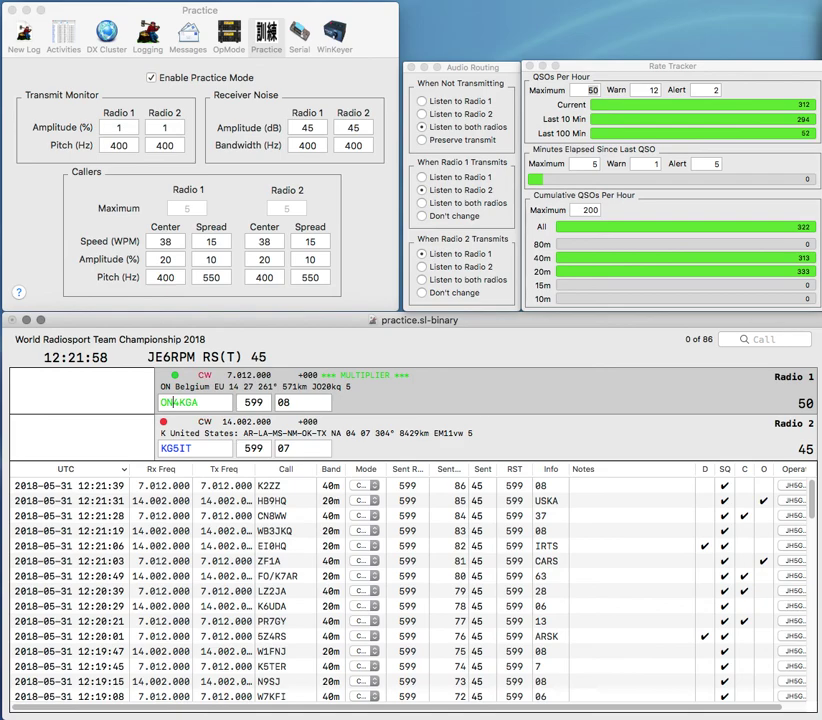
Step: Set the received exchange for ON4KGA on Radio 1 to 27 and log the contact
{"action": "type", "text": "27"}
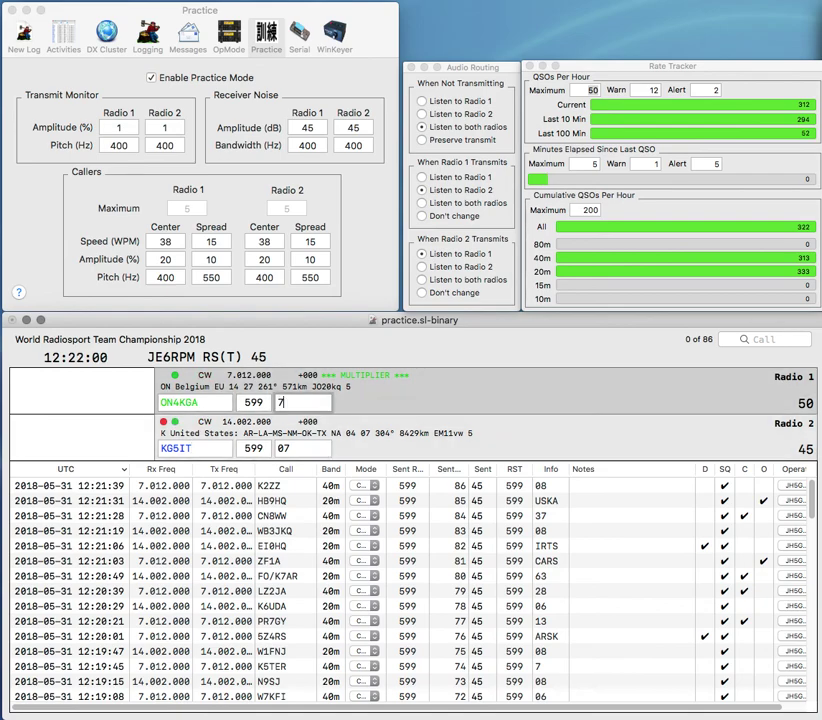
{"action": "key", "text": "Return"}
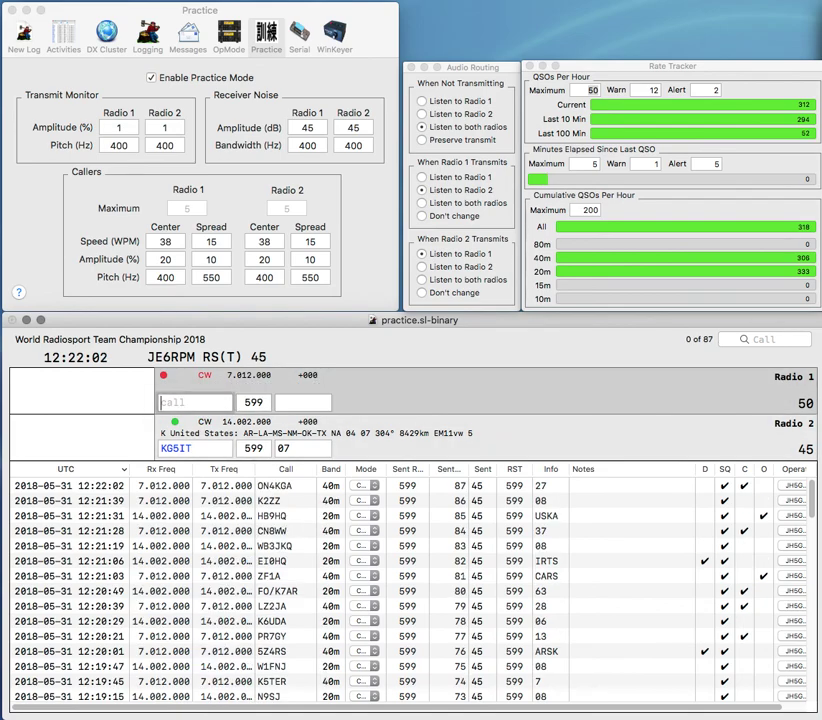
{"action": "key", "text": "Return"}
{"action": "type", "text": "V"}
{"action": "key", "text": "BackSpace"}
{"action": "type", "text": "FO"}
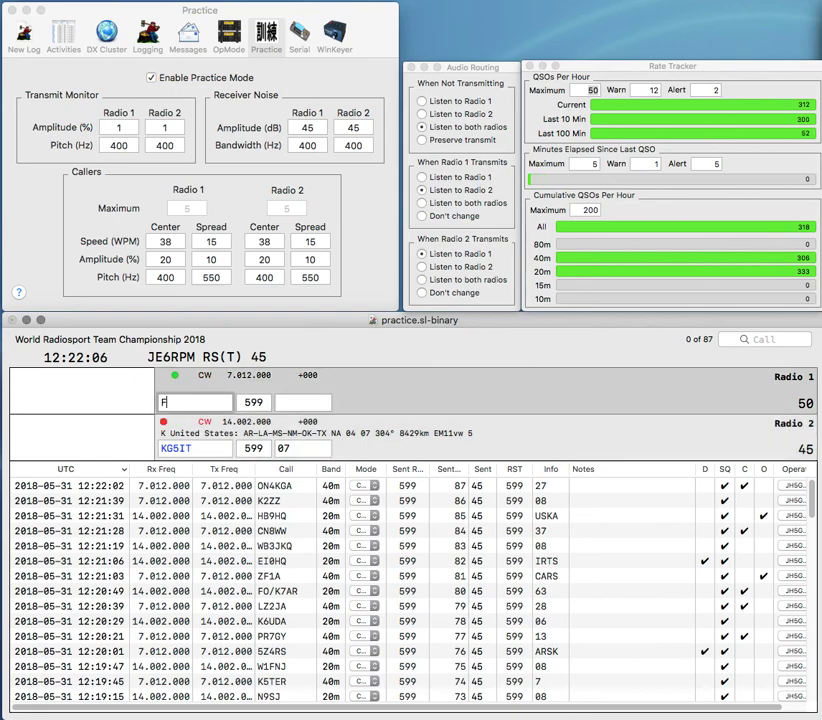
{"action": "key", "text": "BackSpace"}
{"action": "key", "text": "BackSpace"}
{"action": "key", "text": "Return"}
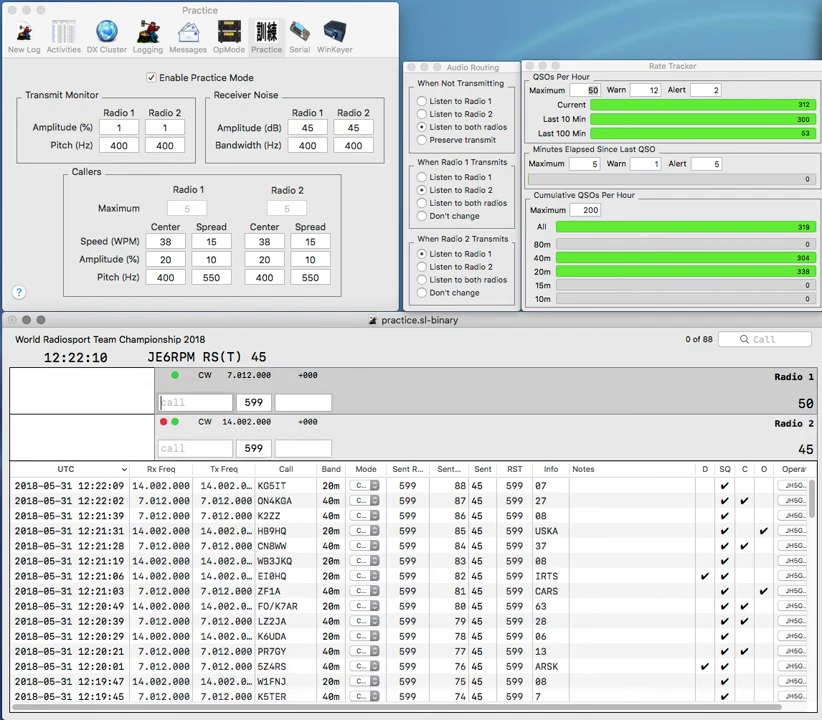
Step: Enter V55HQ on Radio 1 and ER7HQ on Radio 2, and log both contacts
{"action": "type", "text": "V55HQ"}
{"action": "key", "text": "Return"}
{"action": "type", "text": "ER7HQ"}
{"action": "key", "text": "Return"}
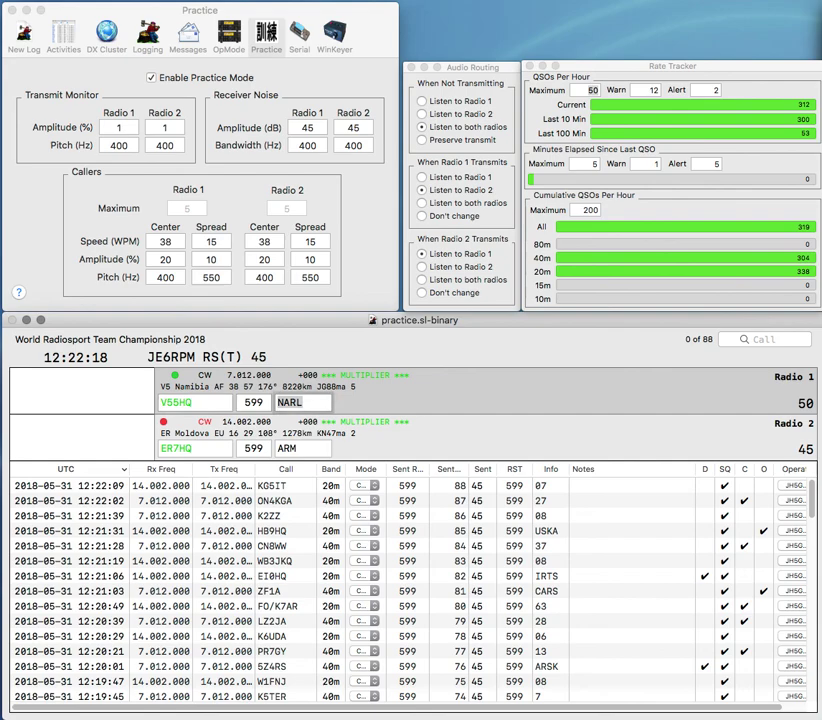
{"action": "key", "text": "Return"}
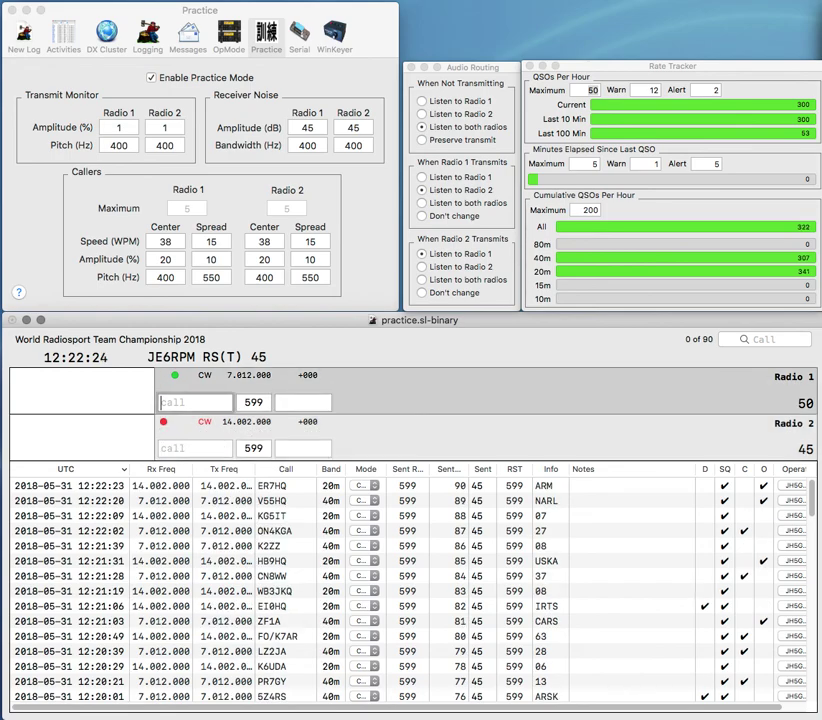
Step: Send the partial call V on Radio 1 and enter the partial call NT on Radio 2
{"action": "type", "text": "V"}
{"action": "key", "text": "Return"}
{"action": "type", "text": "NT"}
Step: Complete Radio 1's partial call as JH8JYV and send the exchange
{"action": "key", "text": "grave"}
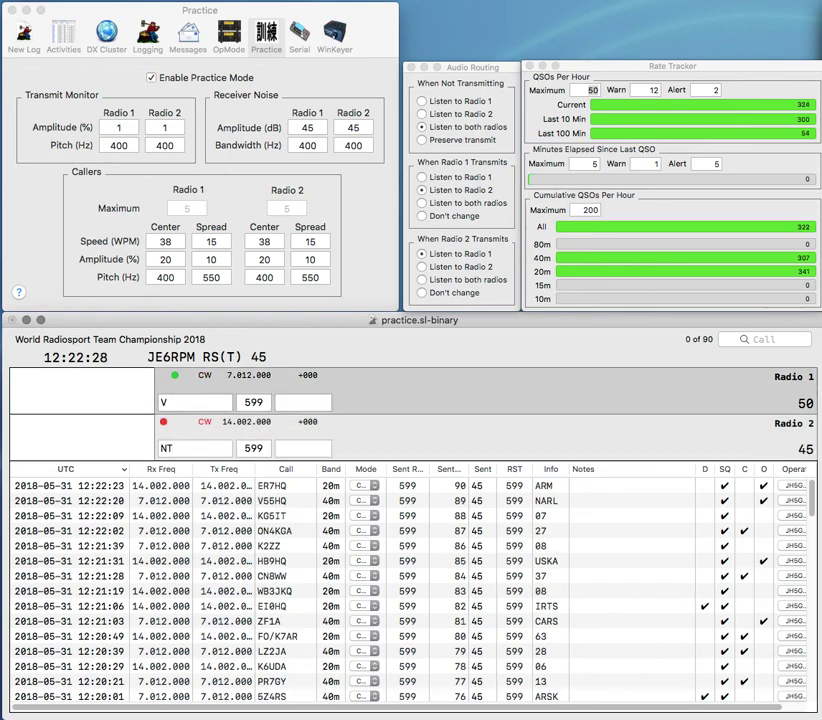
{"action": "type", "text": "JH8J"}
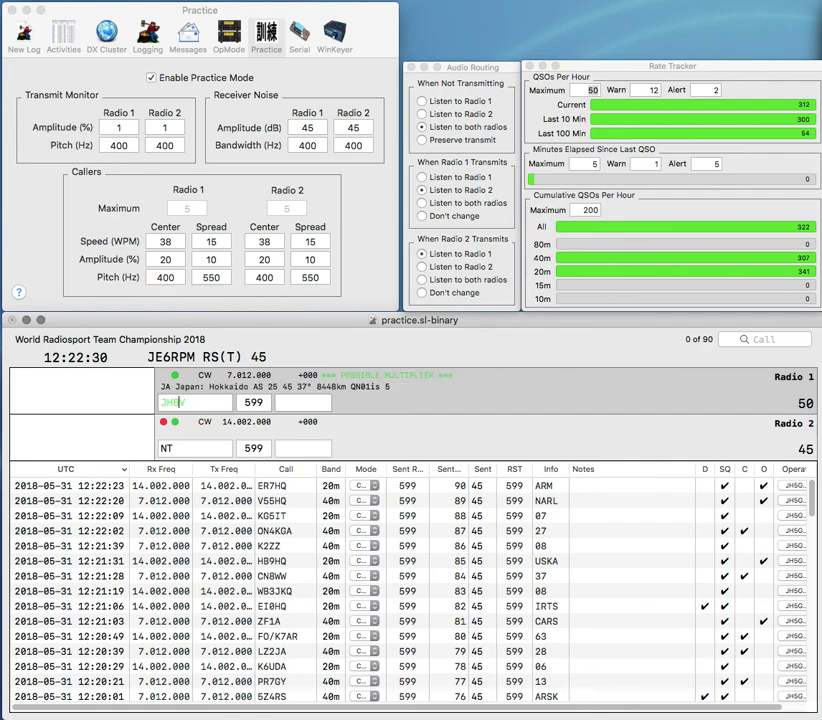
{"action": "type", "text": "Y"}
{"action": "key", "text": "Return"}
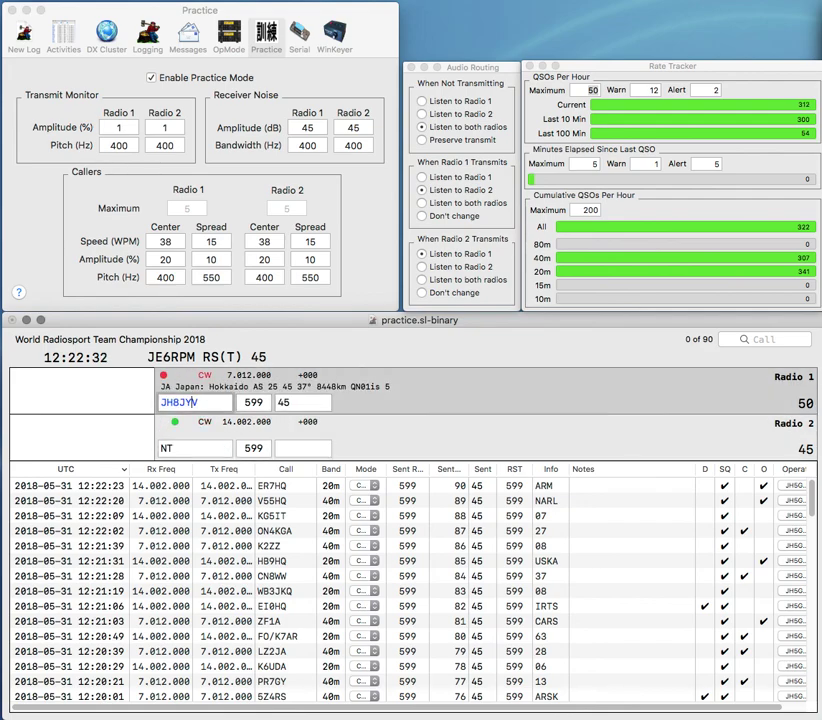
{"action": "key", "text": "grave"}
{"action": "type", "text": "N"}
{"action": "key", "text": "BackSpace"}
{"action": "type", "text": "5"}
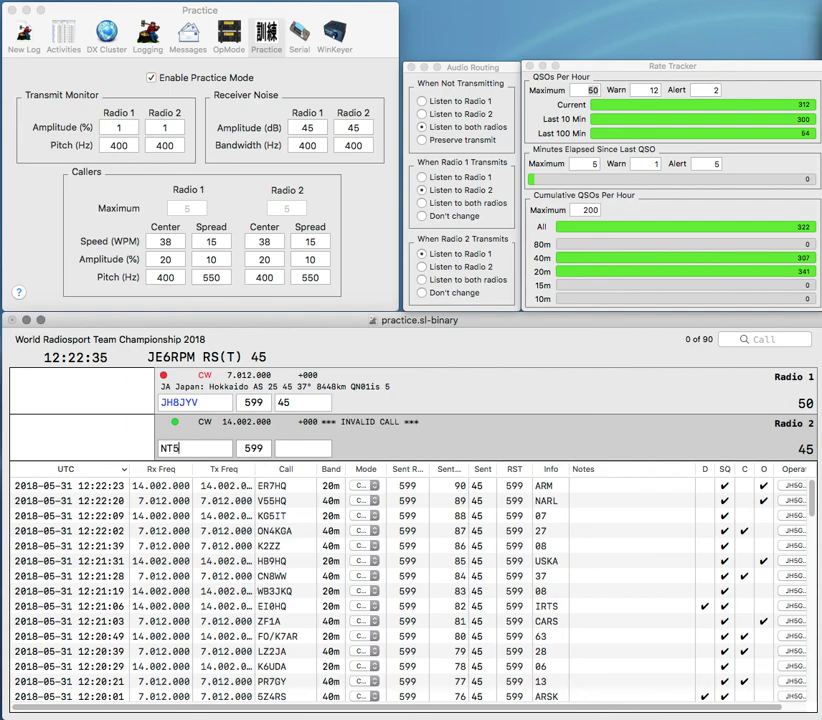
{"action": "type", "text": "TS"}
{"action": "key", "text": "Return"}
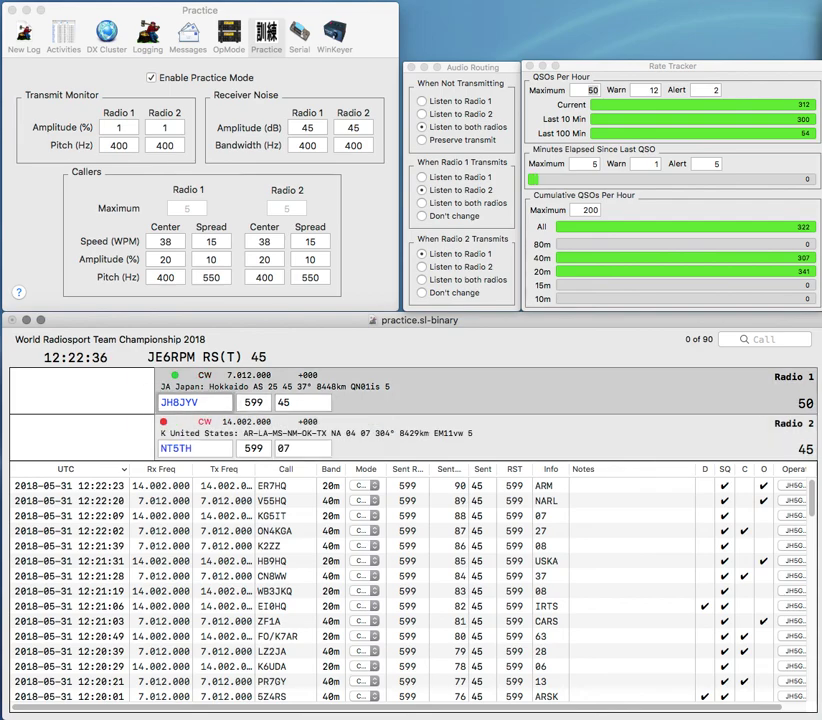
{"action": "key", "text": "Return"}
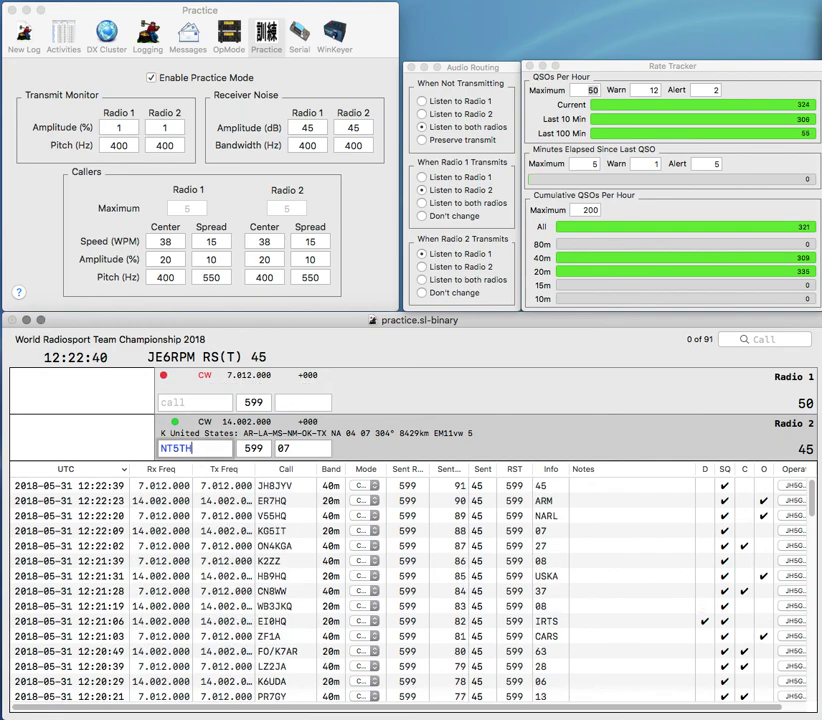
{"action": "key", "text": "Left"}
{"action": "key", "text": "Left"}
{"action": "key", "text": "BackSpace"}
{"action": "type", "text": "4"}
{"action": "key", "text": "Return"}
Step: Enter the partial call F on Radio 1 and correct Radio 2's call to NT4TS
{"action": "type", "text": "W"}
{"action": "key", "text": "BackSpace"}
{"action": "type", "text": "F"}
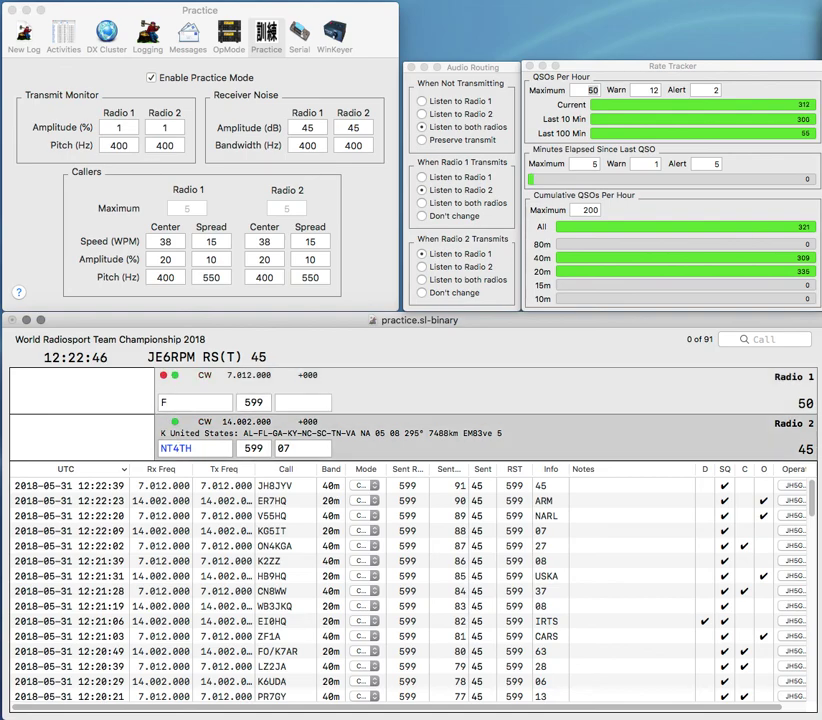
{"action": "key", "text": "Right"}
{"action": "key", "text": "Right"}
{"action": "key", "text": "BackSpace"}
{"action": "type", "text": "S"}
{"action": "key", "text": "Return"}
{"action": "key", "text": "Left"}
{"action": "type", "text": "UA3N"}
{"action": "key", "text": "Return"}
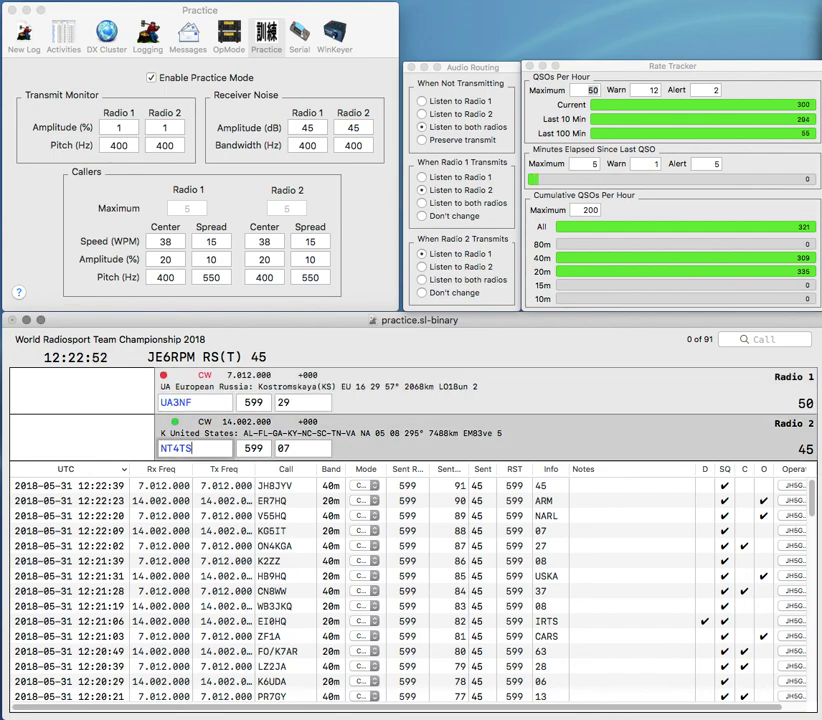
{"action": "key", "text": "Return"}
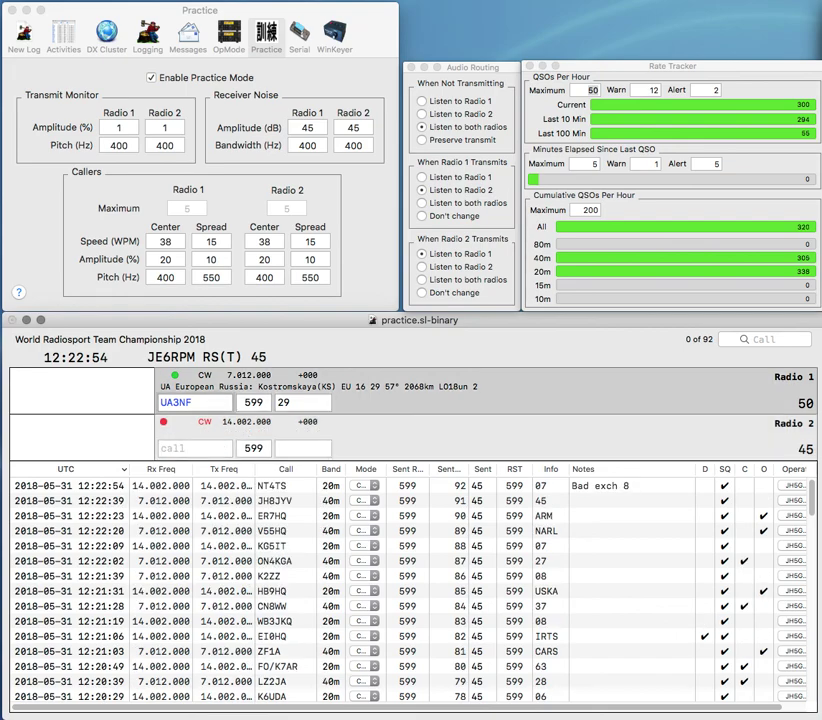
{"action": "key", "text": "Left"}
{"action": "key", "text": "BackSpace"}
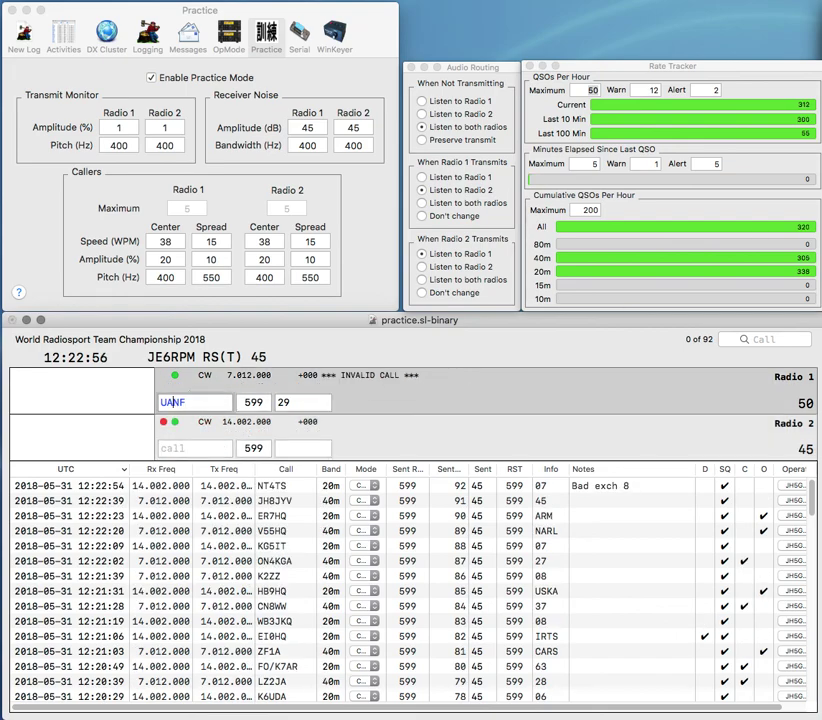
{"action": "type", "text": "4"}
{"action": "key", "text": "Return"}
{"action": "type", "text": "JH1RLT"}
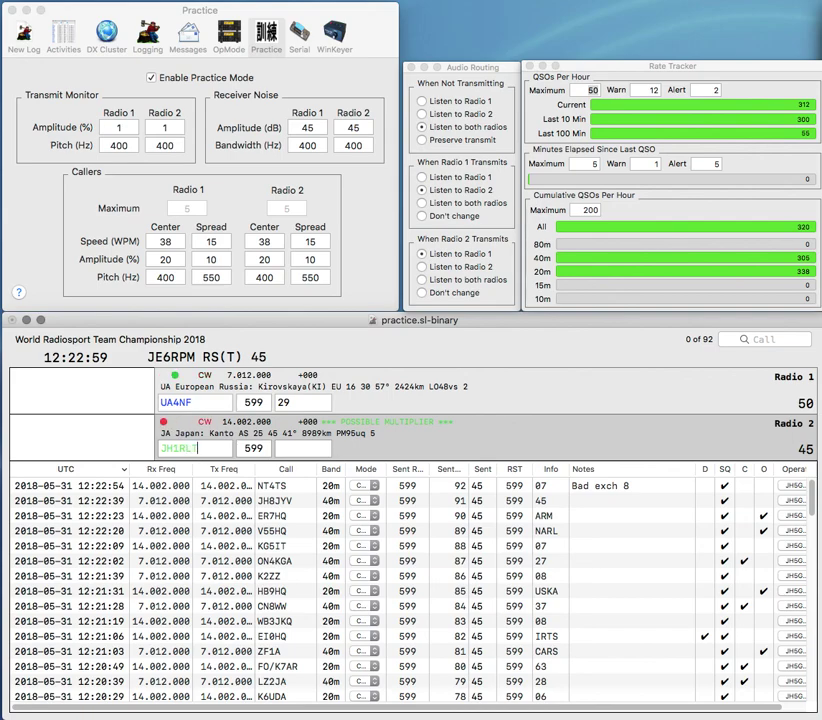
{"action": "key", "text": "Return"}
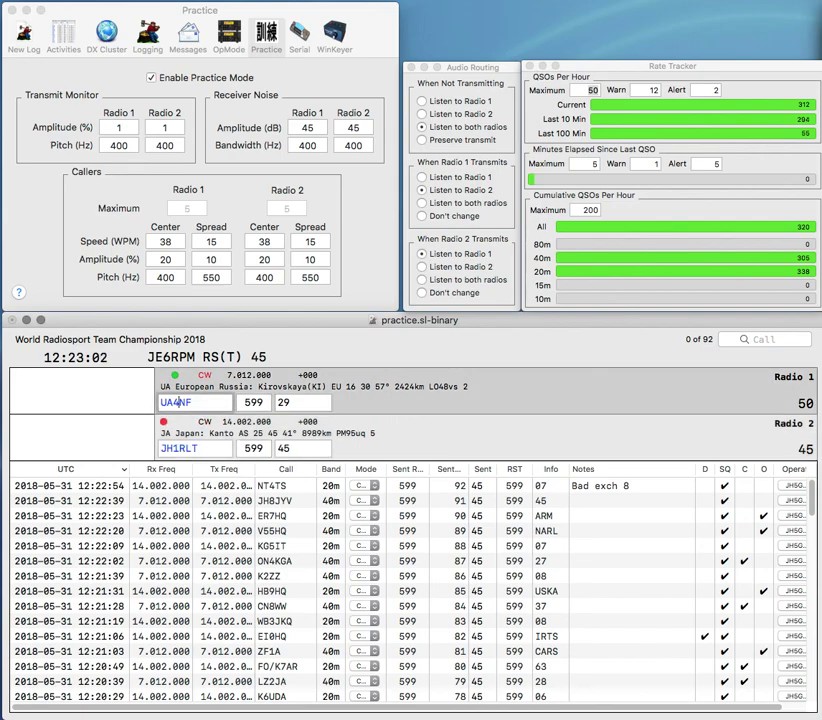
Step: Set Radio 1's received exchange to 30 and log UA4NF
{"action": "key", "text": "Tab"}
{"action": "type", "text": "330"}
{"action": "key", "text": "BackSpace"}
{"action": "key", "text": "BackSpace"}
{"action": "type", "text": "0"}
{"action": "key", "text": "Return"}
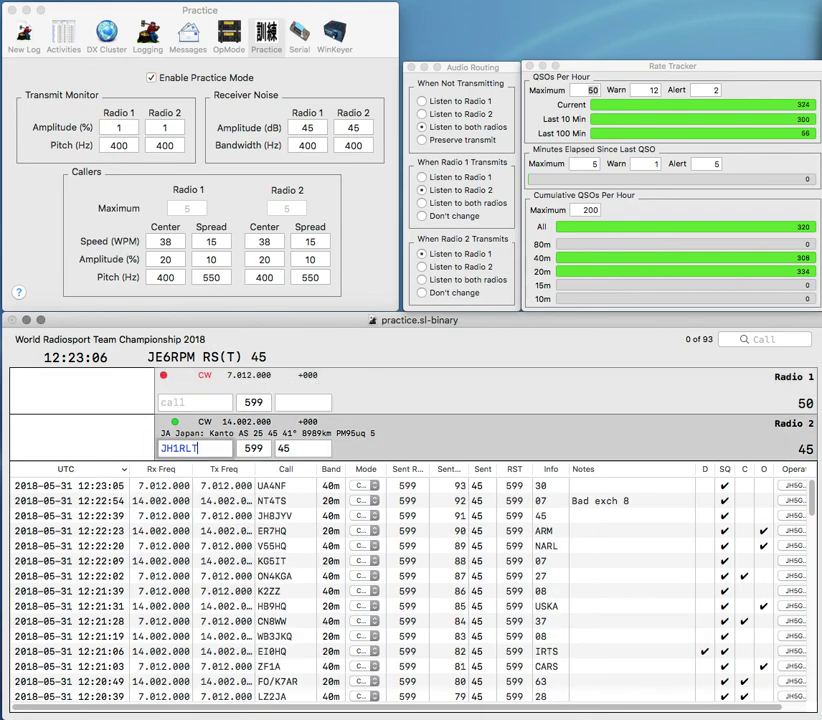
{"action": "key", "text": "Return"}
{"action": "type", "text": "TP"}
{"action": "key", "text": "Return"}
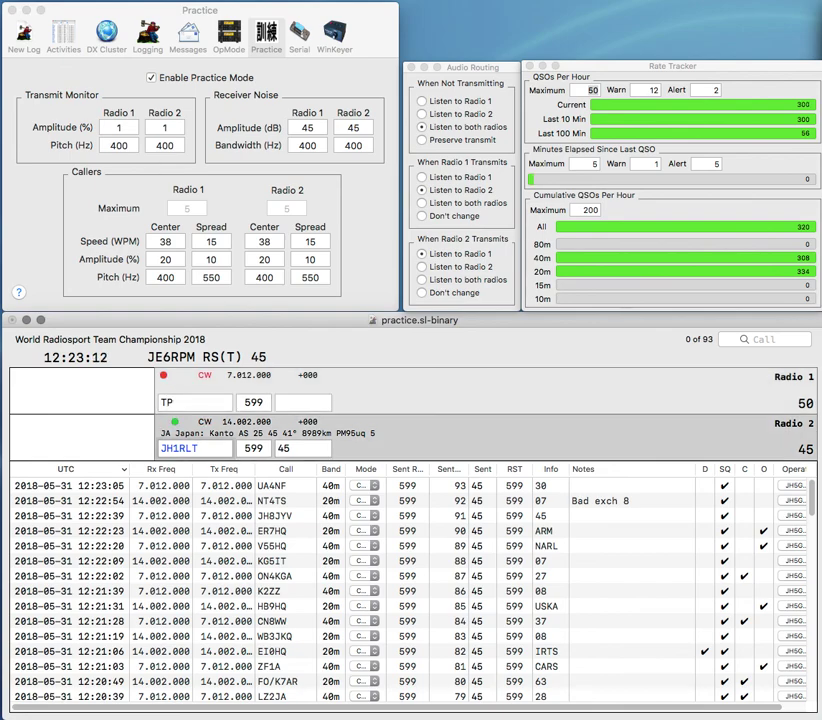
{"action": "key", "text": "Return"}
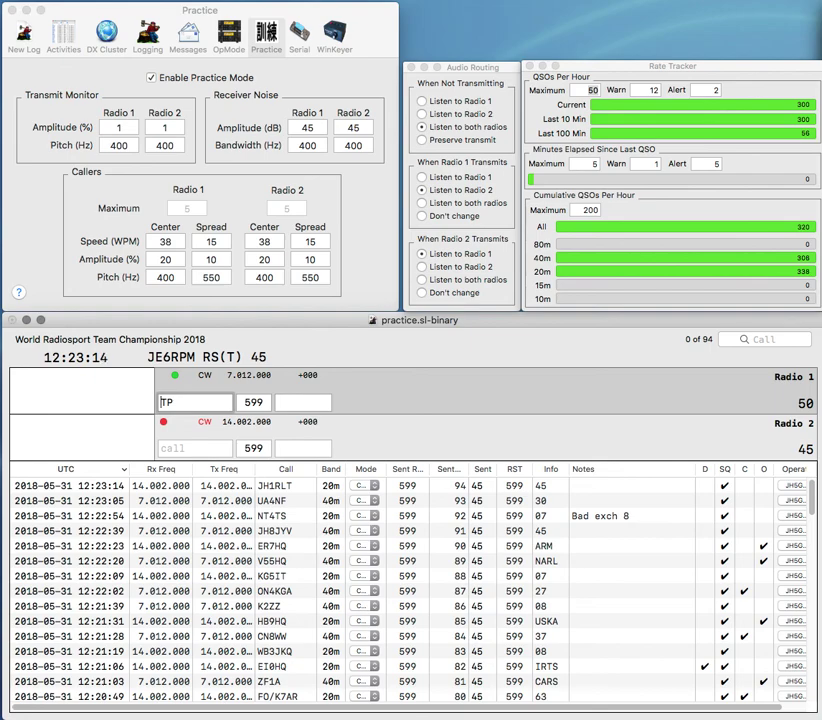
{"action": "type", "text": "WA2"}
{"action": "key", "text": "Return"}
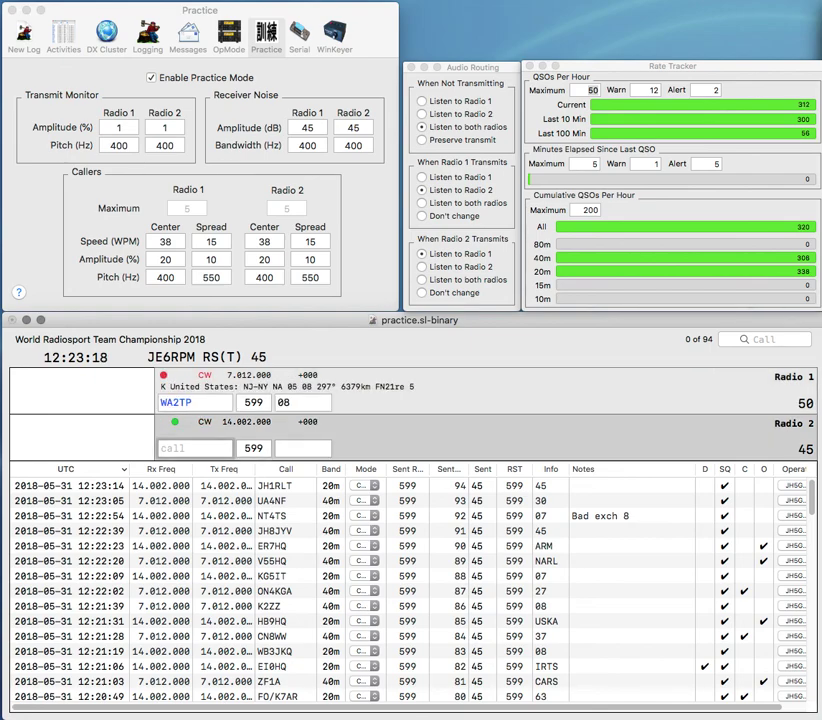
{"action": "type", "text": "K"}
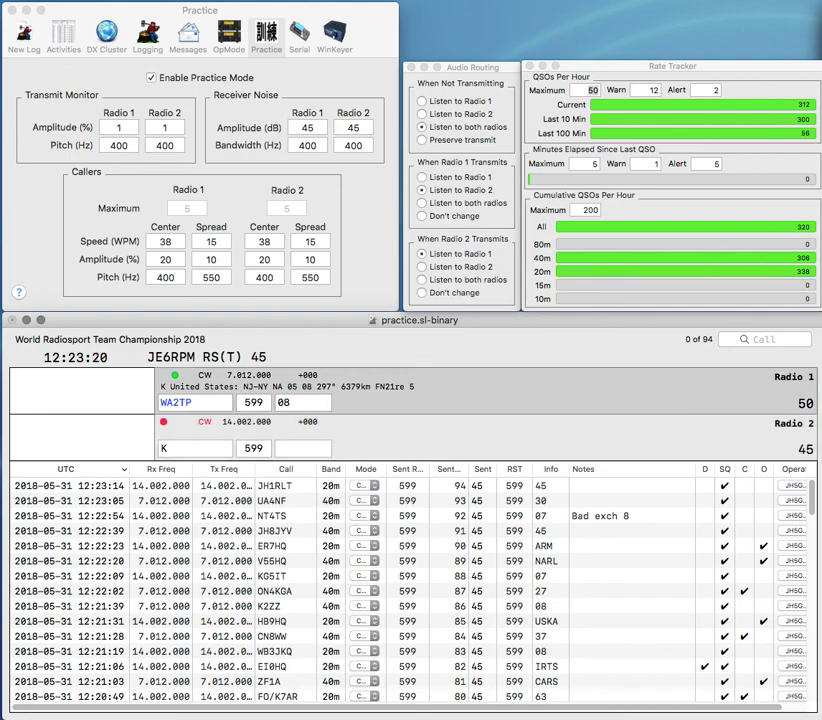
{"action": "key", "text": "Return"}
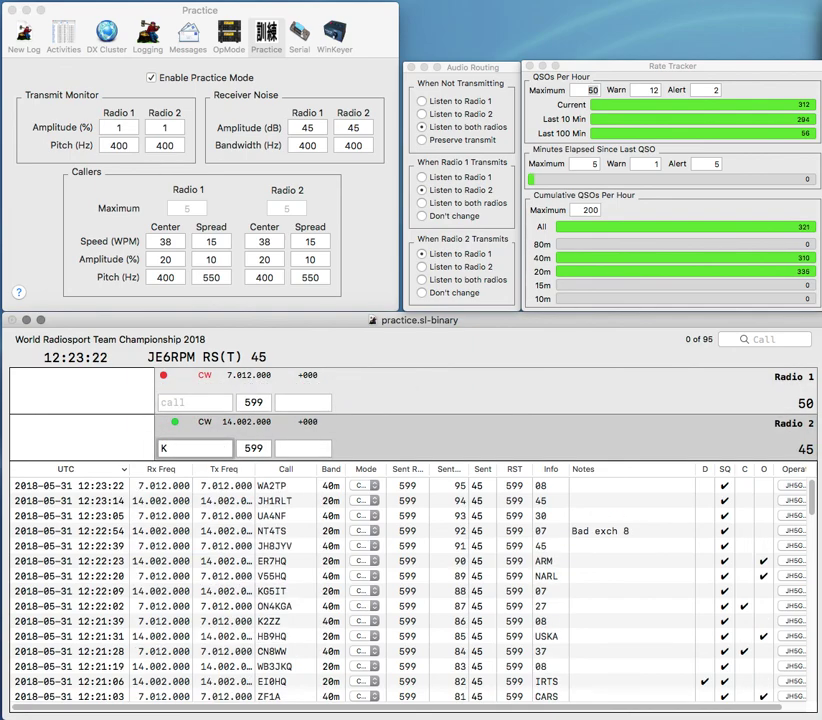
Step: Complete Radio 2's partial call as PJ2K and enter the partial call L on Radio 1
{"action": "type", "text": "PJ2"}
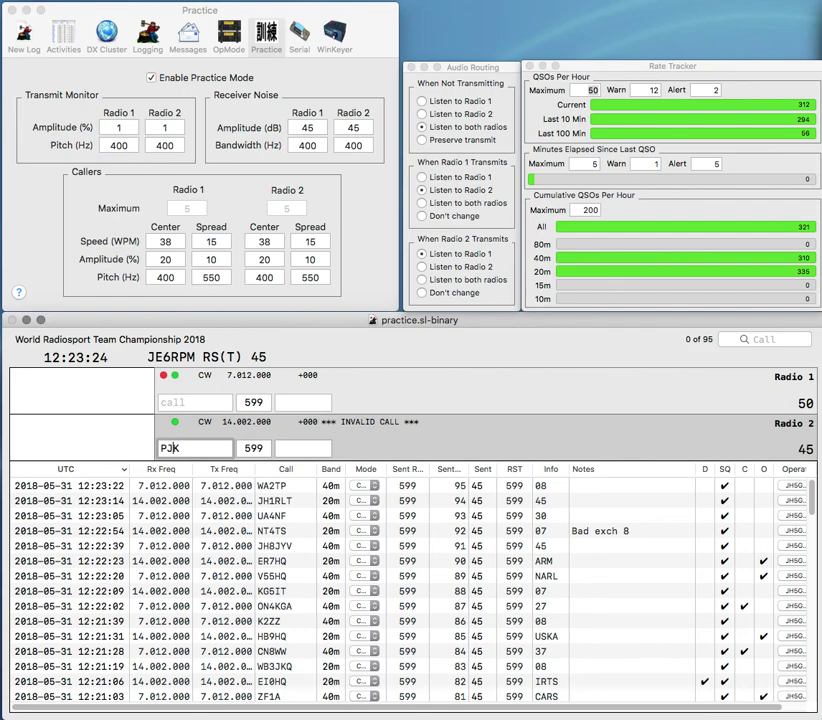
{"action": "key", "text": "Return"}
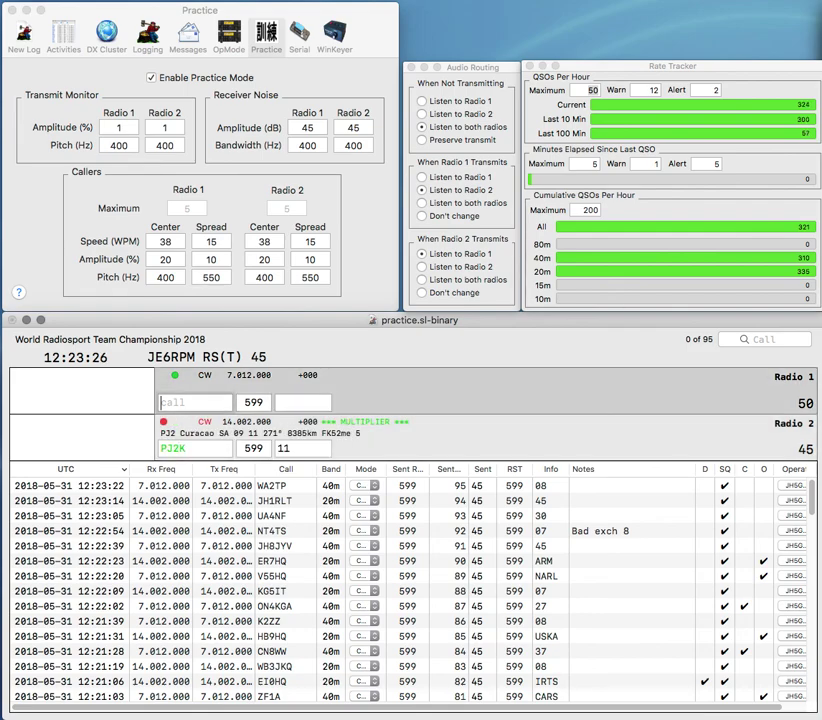
{"action": "type", "text": "L"}
Step: Correct Radio 2's call to PW3Y and send the exchange
{"action": "key", "text": "backslash"}
{"action": "key", "text": "Right"}
{"action": "key", "text": "BackSpace"}
{"action": "type", "text": "W"}
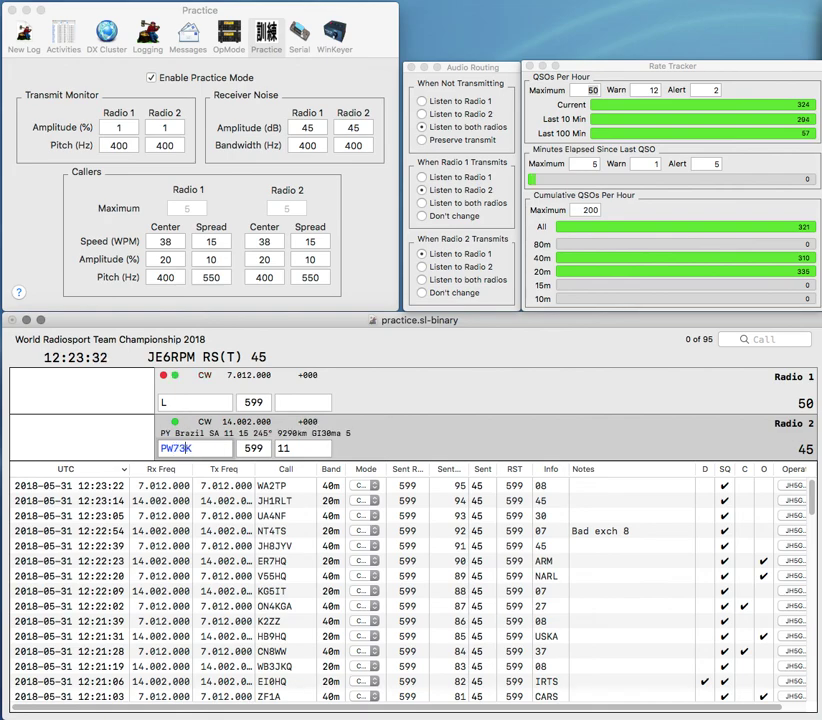
{"action": "key", "text": "Delete"}
{"action": "key", "text": "Delete"}
{"action": "type", "text": "3Y"}
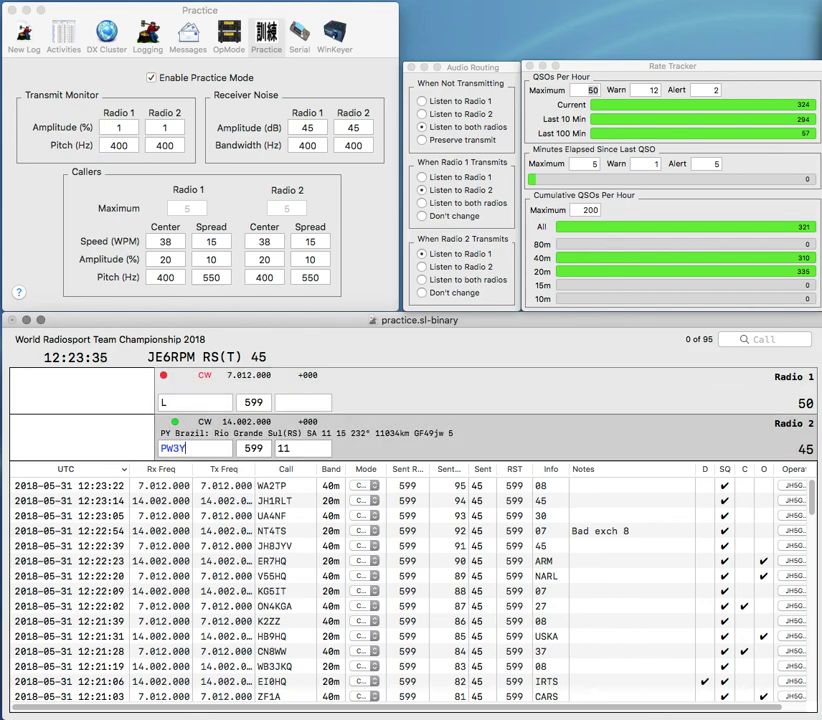
{"action": "key", "text": "Return"}
Step: Complete Radio 1's partial call as N4DSL and send the exchange
{"action": "type", "text": "N4O"}
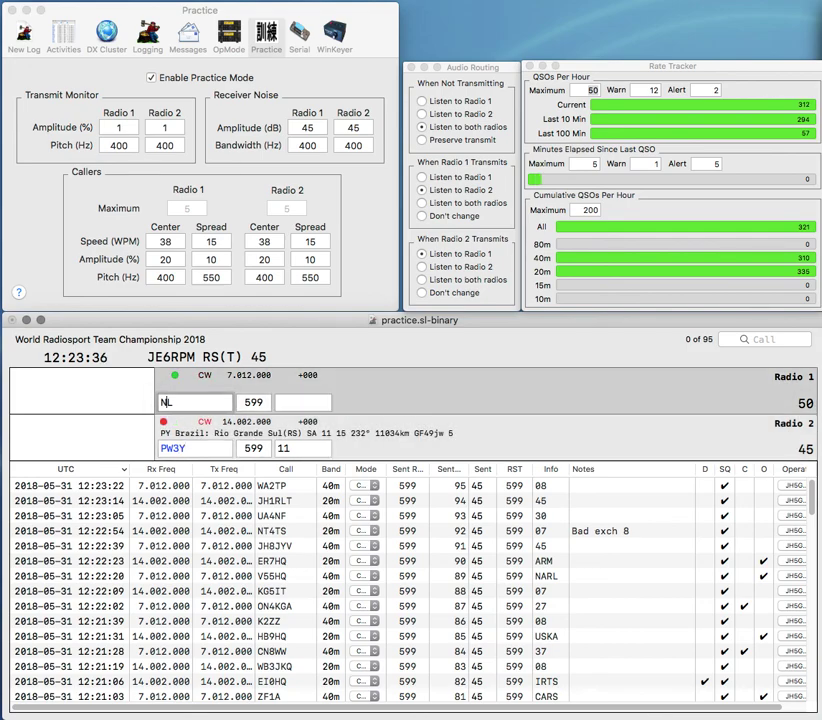
{"action": "type", "text": "S"}
{"action": "key", "text": "Return"}
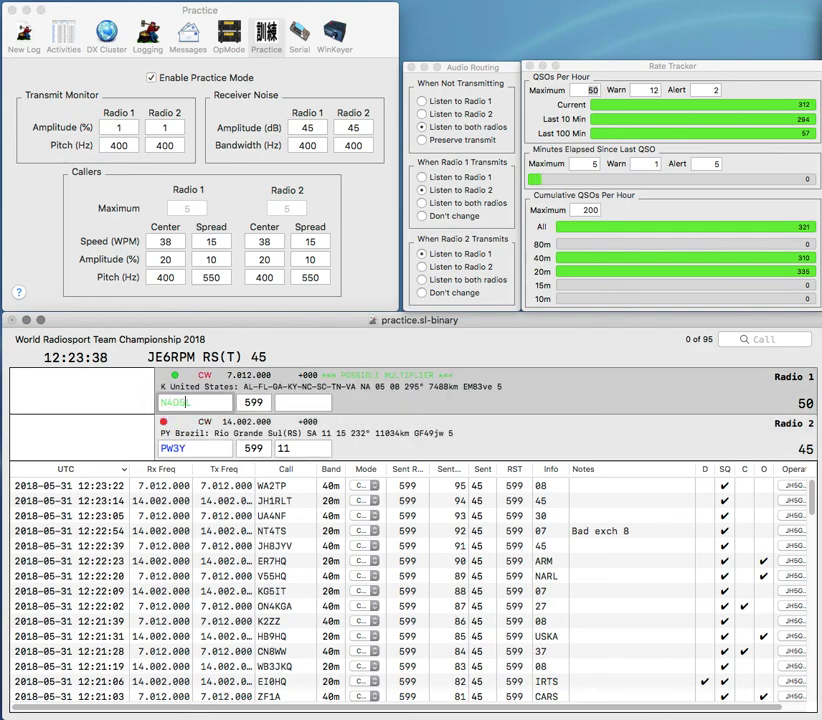
{"action": "key", "text": "Left"}
{"action": "key", "text": "Left"}
{"action": "key", "text": "BackSpace"}
{"action": "type", "text": "J"}
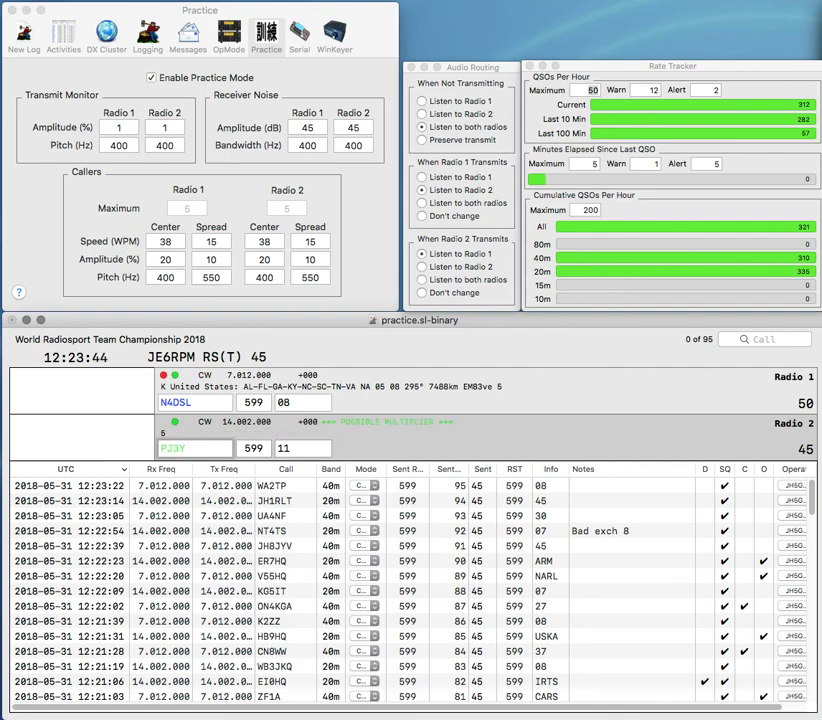
{"action": "key", "text": "Tab"}
{"action": "key", "text": "Return"}
{"action": "key", "text": "Tab"}
{"action": "key", "text": "Return"}
{"action": "key", "text": "Tab"}
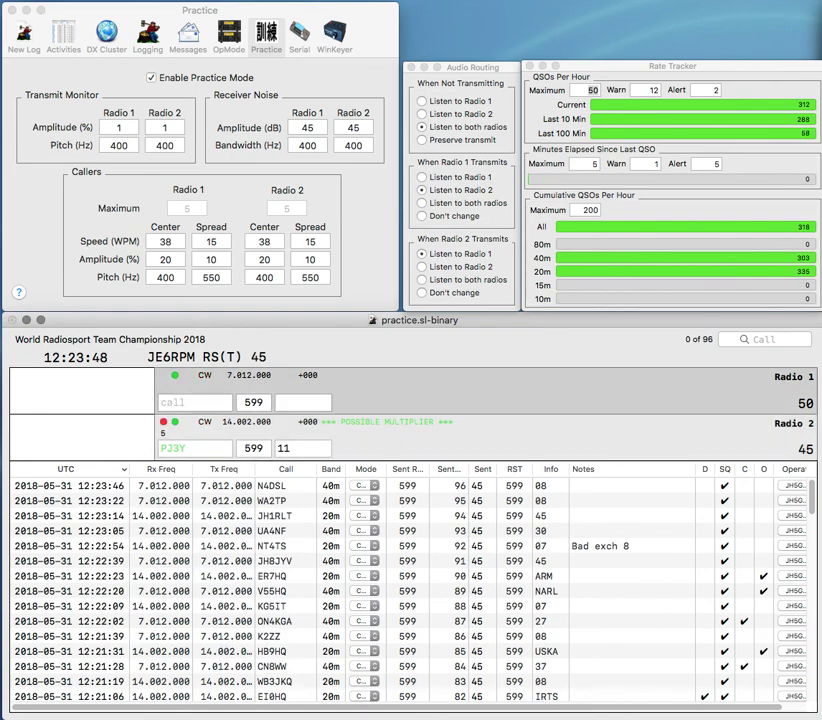
Step: Correct Radio 2's call to PJ4Y and send the partial call 32TO on Radio 1
{"action": "key", "text": "Tab"}
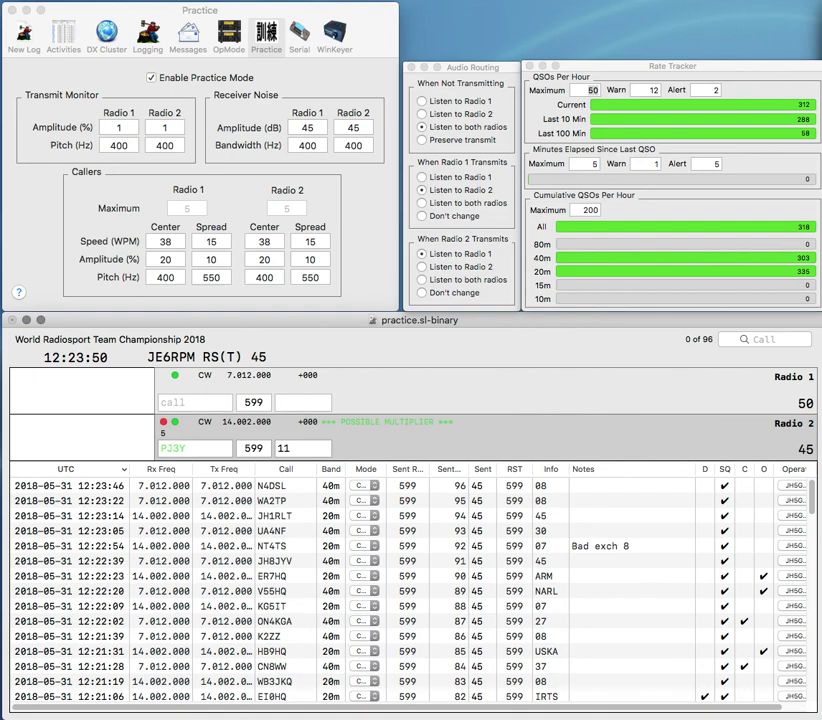
{"action": "key", "text": "BackSpace"}
{"action": "type", "text": "4"}
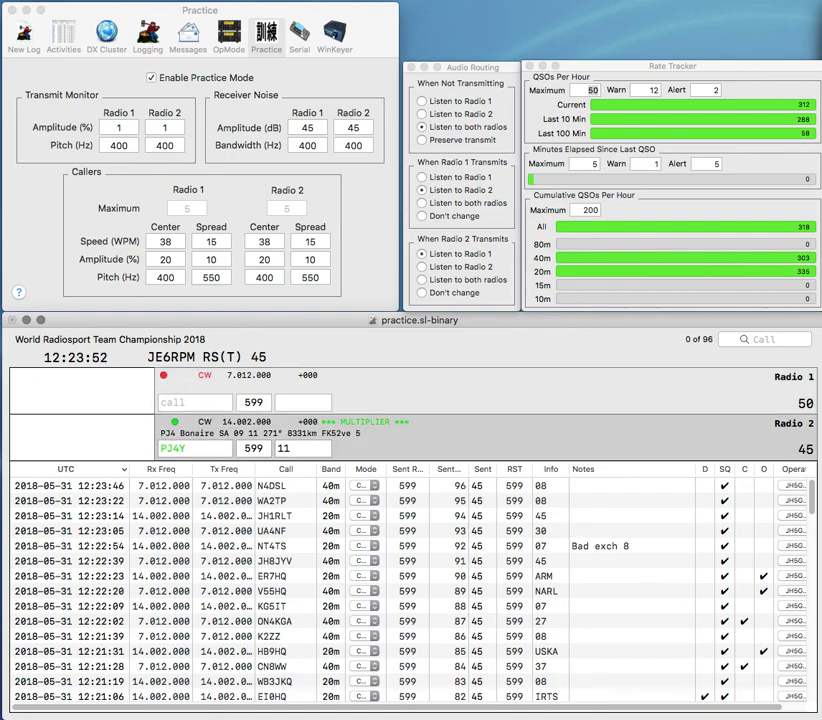
{"action": "left_click", "coordinate": [195, 402]}
{"action": "type", "text": "32TO"}
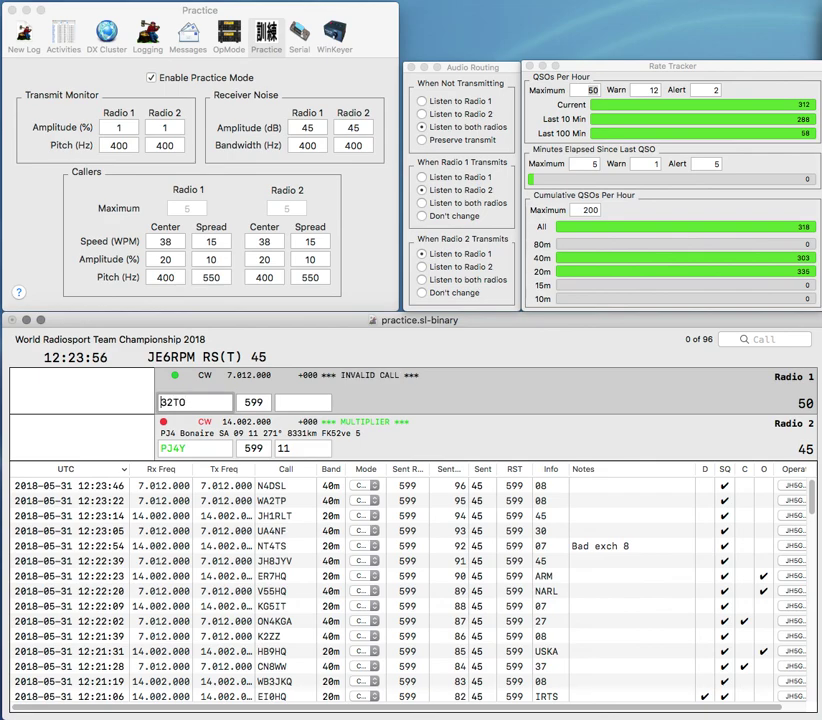
{"action": "key", "text": "Return"}
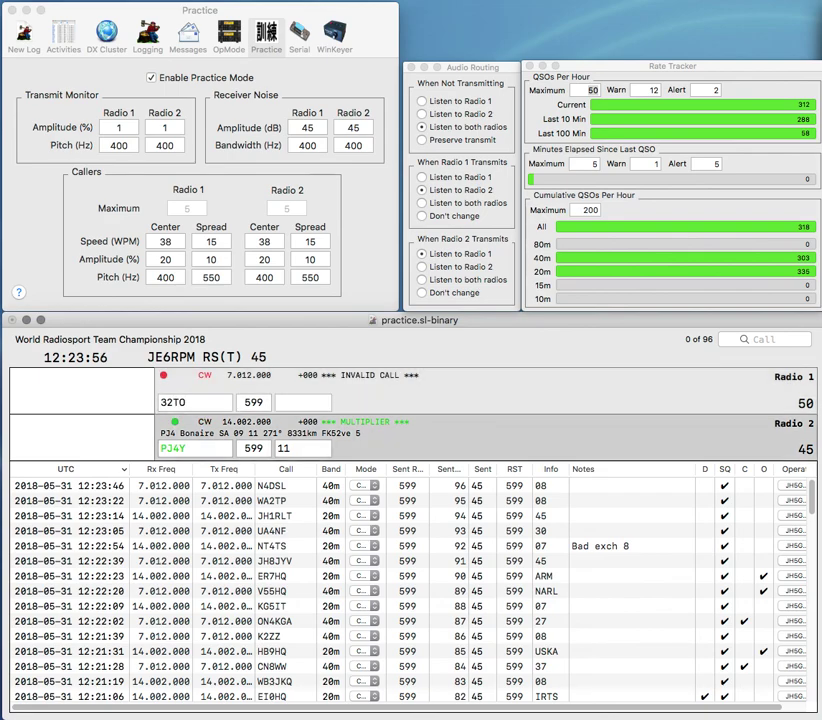
{"action": "key", "text": "Tab"}
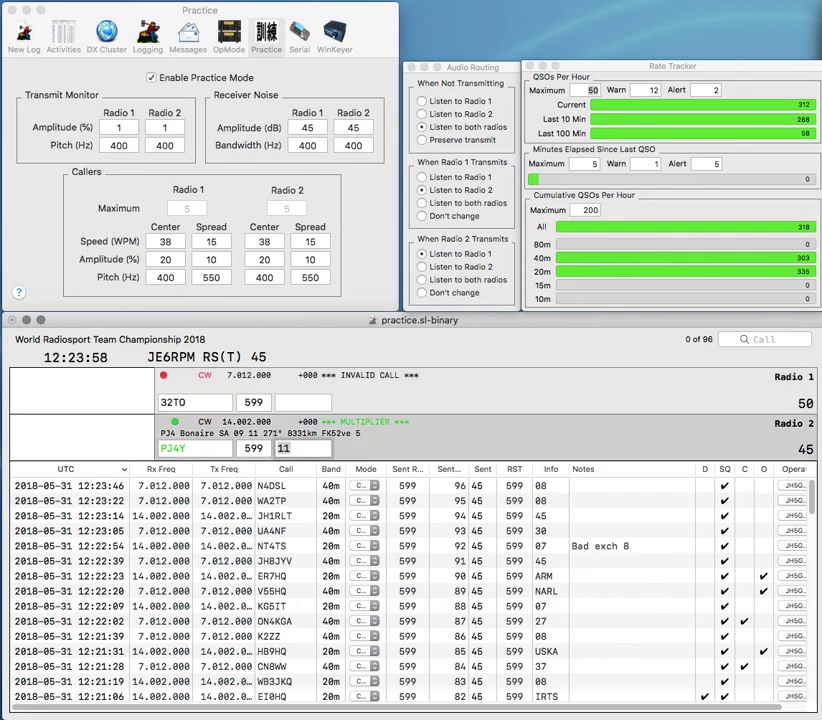
{"action": "key", "text": "Return"}
{"action": "type", "text": "Z"}
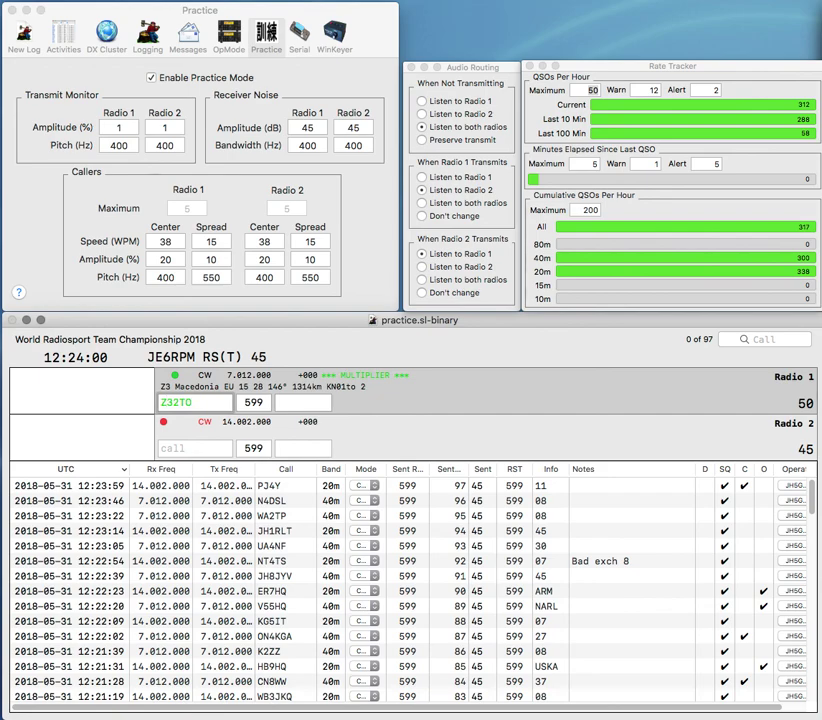
{"action": "key", "text": "Return"}
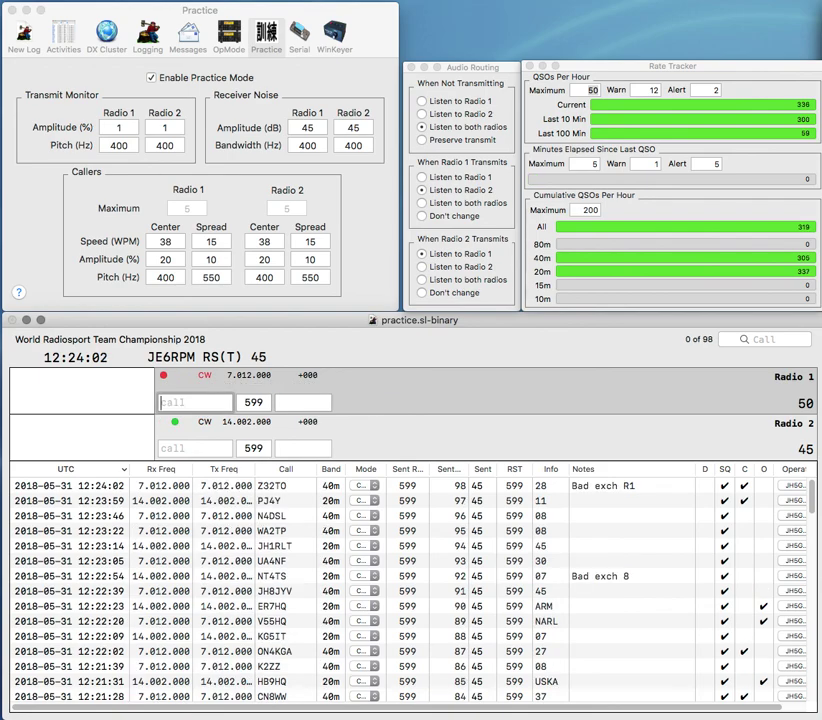
Step: Send the partial calls HU0 on Radio 1 and HQ on Radio 2
{"action": "key", "text": "backslash"}
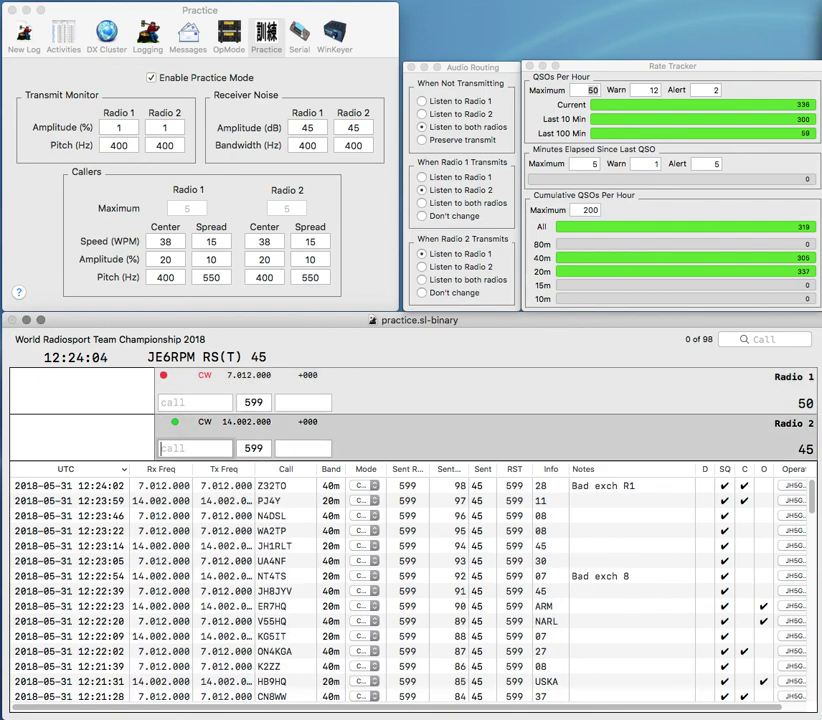
{"action": "type", "text": "K"}
{"action": "type", "text": "HU0"}
{"action": "key", "text": "Return"}
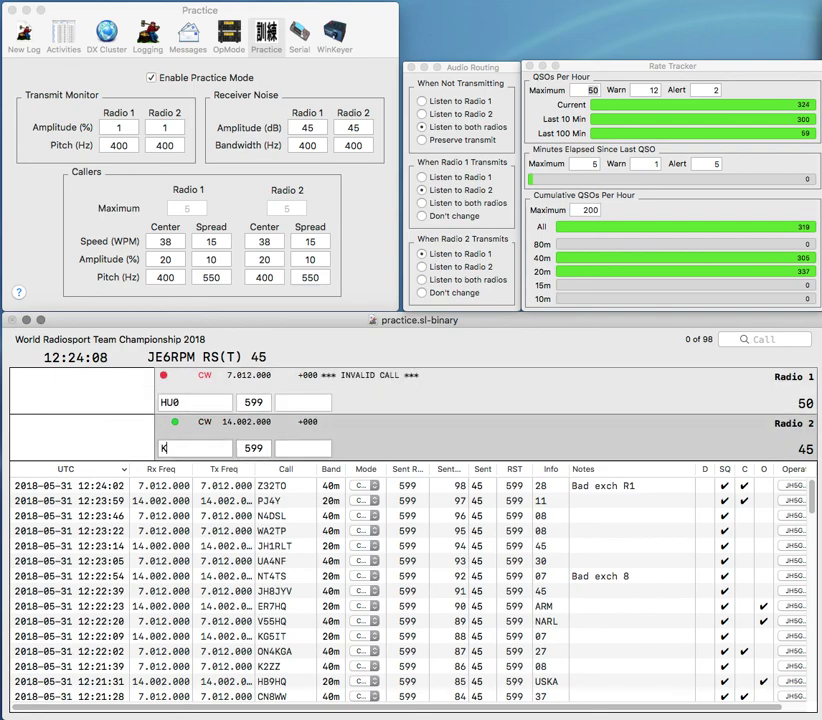
{"action": "key", "text": "BackSpace"}
{"action": "type", "text": "HQ"}
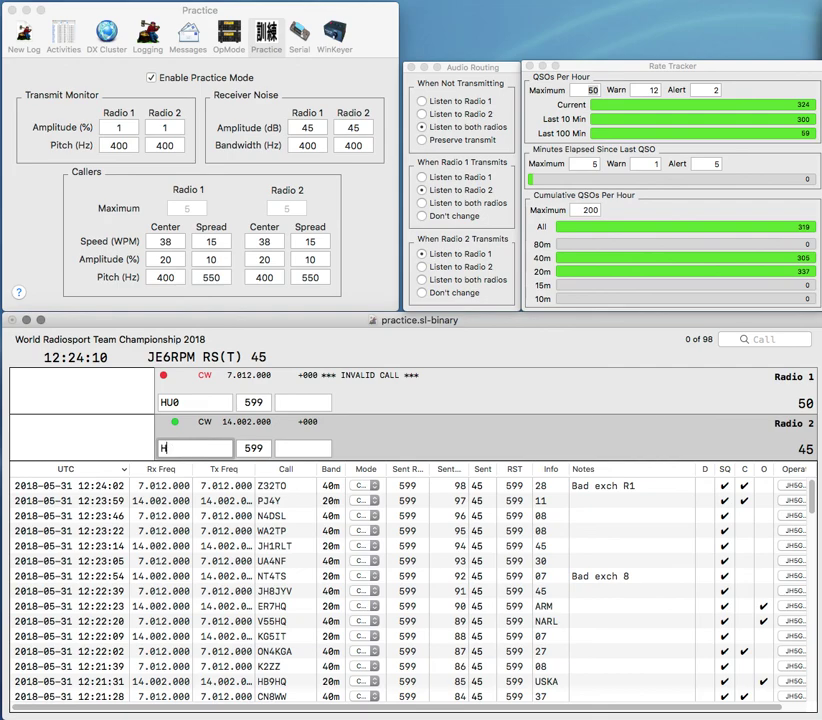
{"action": "key", "text": "Return"}
Step: Complete Radio 1's partial call as HU0YS with received exchange 11 and send the exchange
{"action": "type", "text": "HU0YS"}
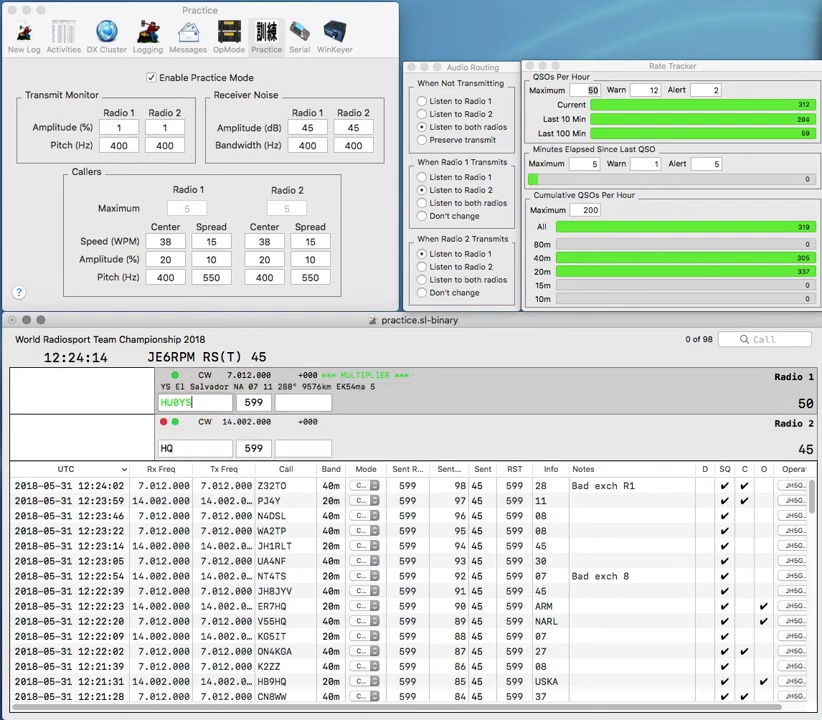
{"action": "key", "text": "space"}
{"action": "type", "text": "11"}
{"action": "key", "text": "Return"}
Step: Complete Radio 2's partial call as Y9HQ, and log HU0YS on Radio 1 with received exchange CRAS
{"action": "type", "text": "Y9"}
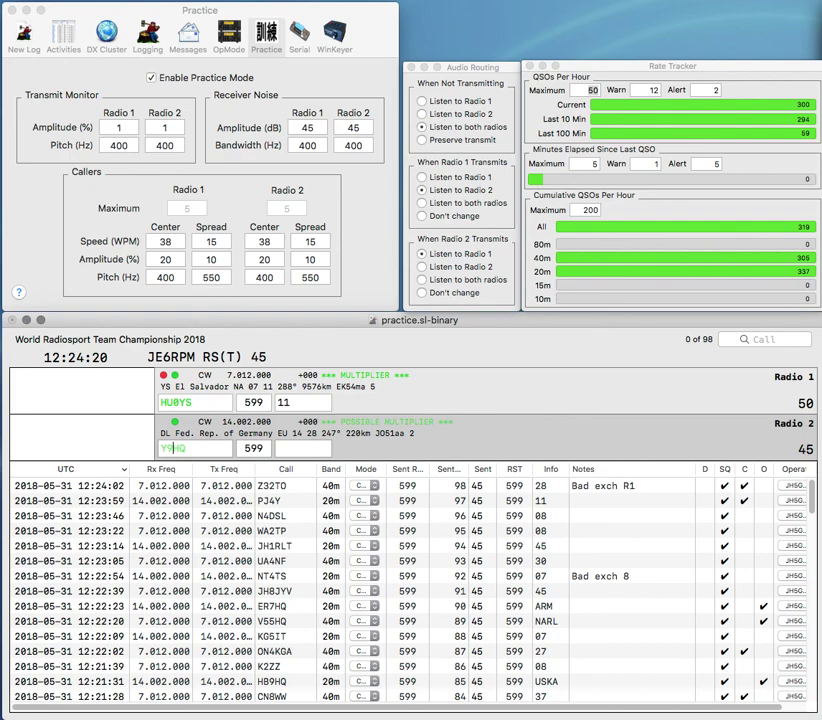
{"action": "key", "text": "Return"}
{"action": "key", "text": "Tab"}
{"action": "type", "text": "CRAS"}
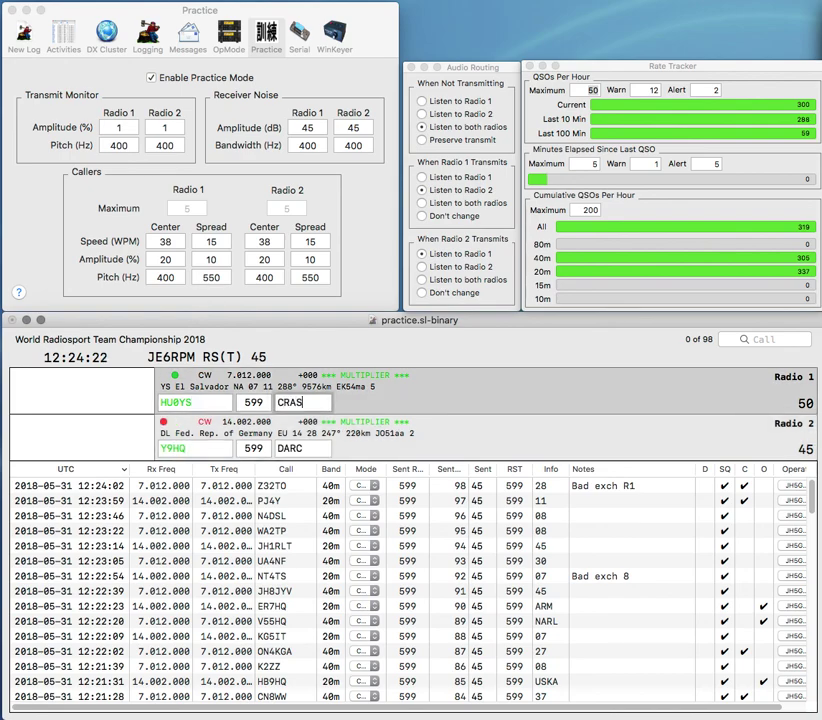
{"action": "key", "text": "Return"}
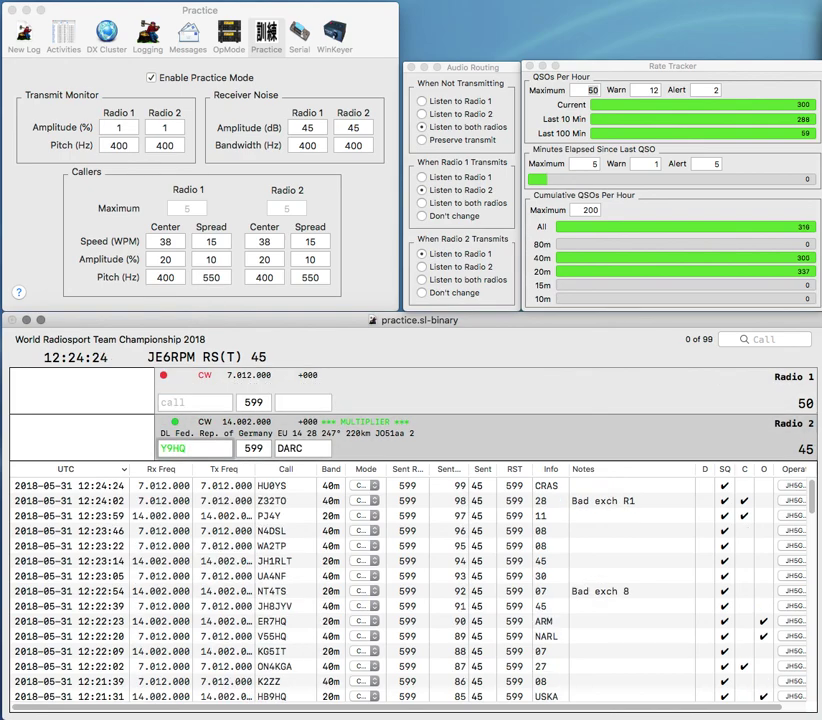
Step: Correct Radio 2's call to C91HQ and send the exchange
{"action": "key", "text": "BackSpace"}
{"action": "type", "text": "CR"}
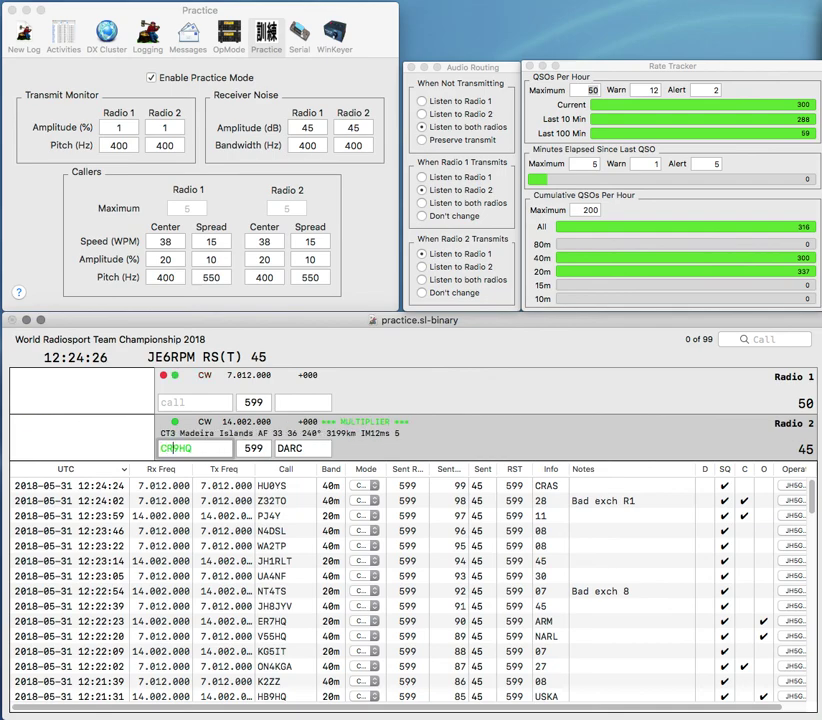
{"action": "key", "text": "BackSpace"}
{"action": "key", "text": "Right"}
{"action": "type", "text": "1"}
{"action": "key", "text": "Return"}
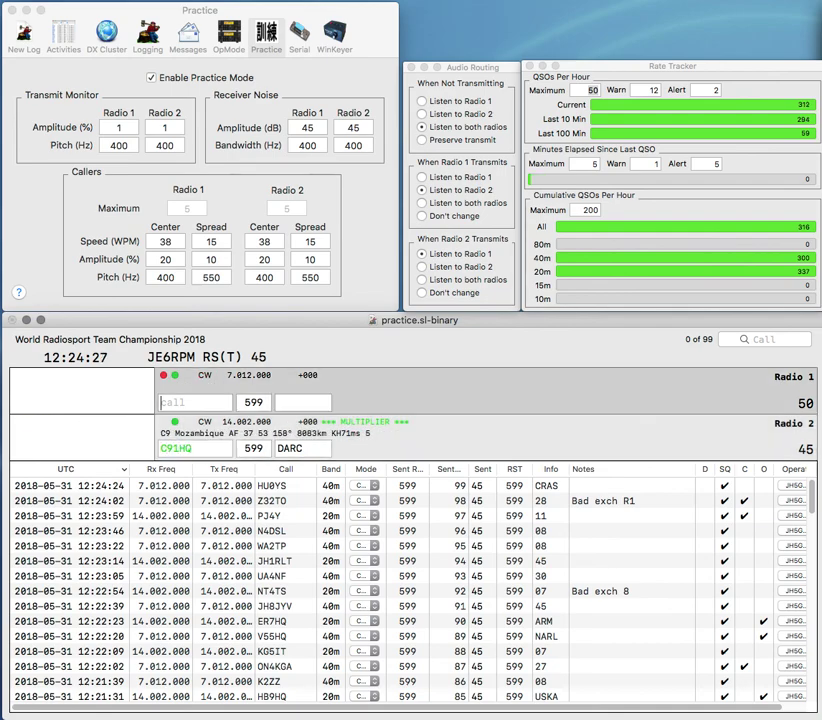
{"action": "key", "text": "Return"}
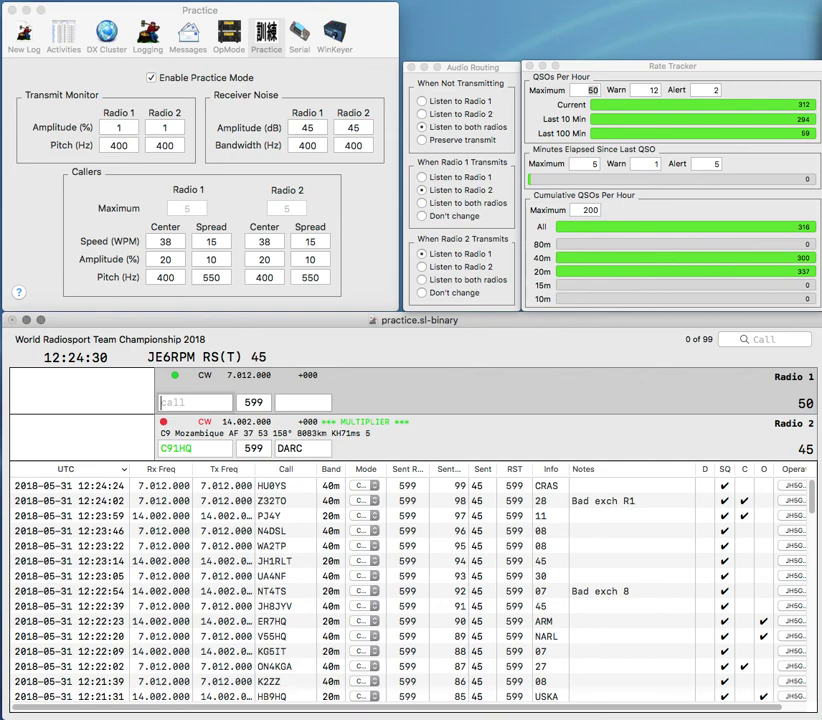
{"action": "type", "text": "KG"}
{"action": "key", "text": "Return"}
{"action": "key", "text": "Tab"}
{"action": "key", "text": "BackSpace"}
{"action": "type", "text": "LREM"}
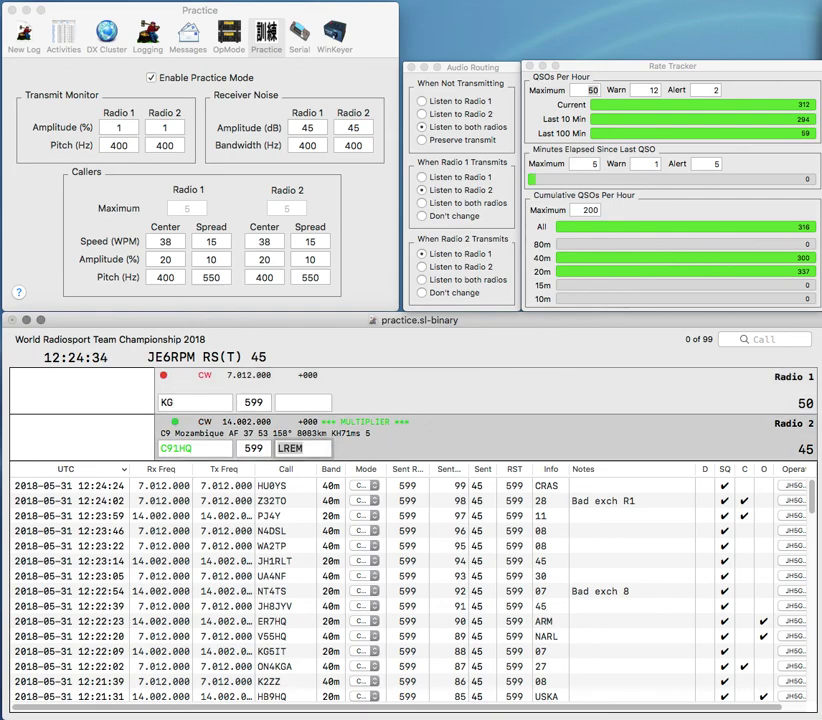
{"action": "key", "text": "Return"}
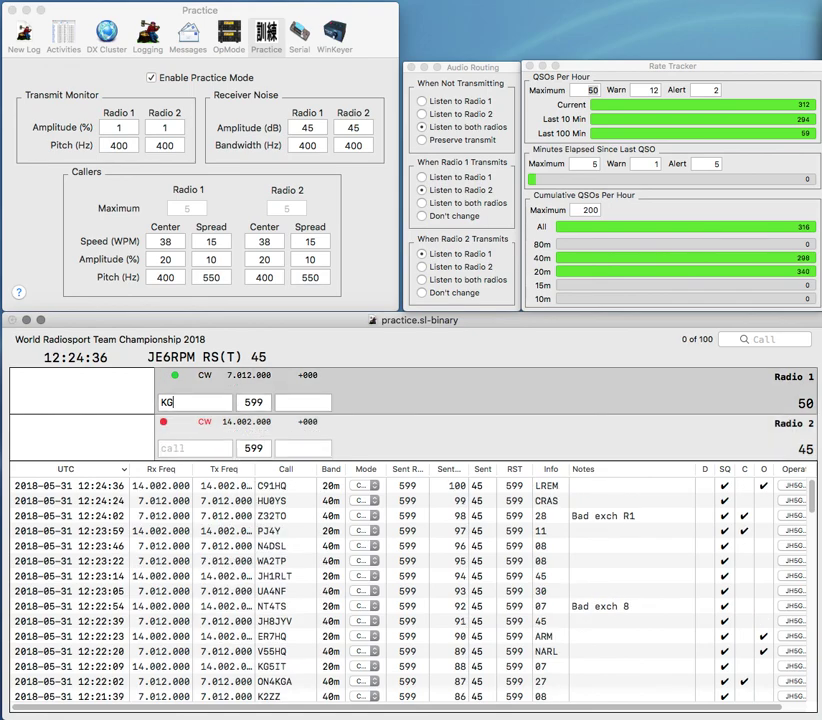
{"action": "type", "text": "PY2"}
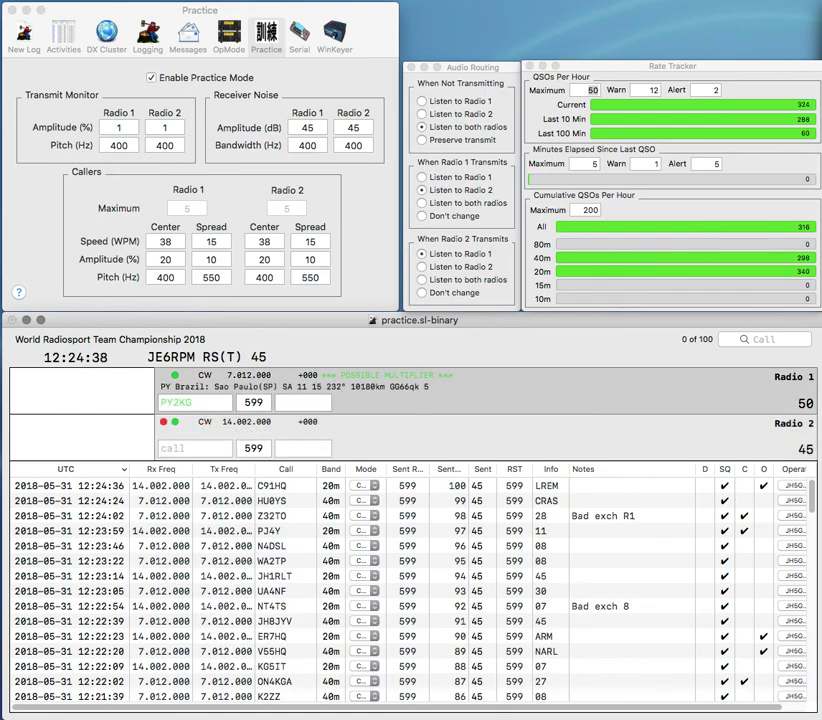
{"action": "key", "text": "Return"}
{"action": "type", "text": "Q"}
{"action": "key", "text": "backslash"}
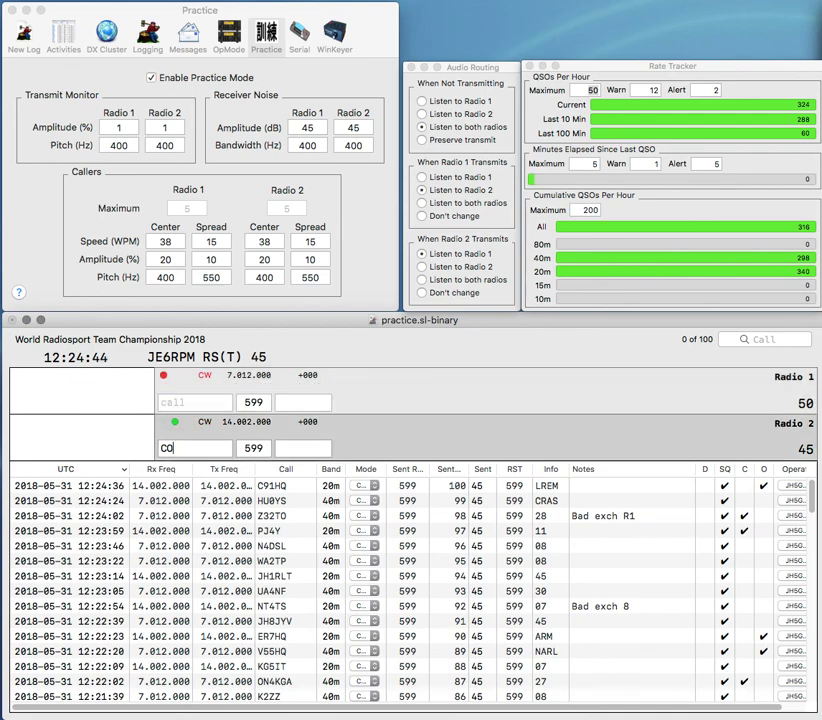
{"action": "key", "text": "Return"}
Step: Complete Radio 2's call as CO3JA, enter N6EWT on Radio 1, and send their exchanges
{"action": "type", "text": "CO3JA"}
{"action": "key", "text": "Return"}
{"action": "type", "text": "N6EWT"}
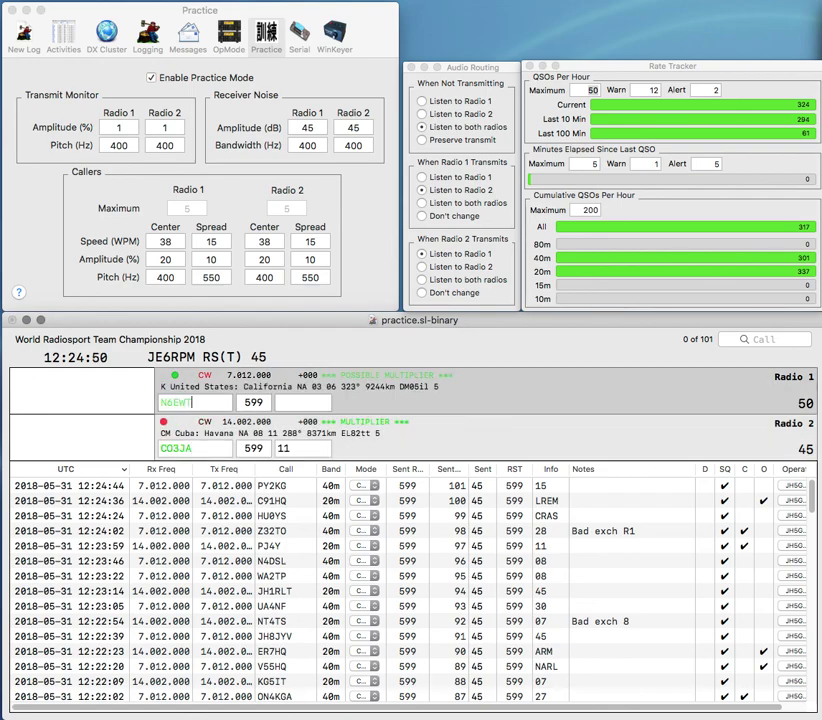
{"action": "key", "text": "Return"}
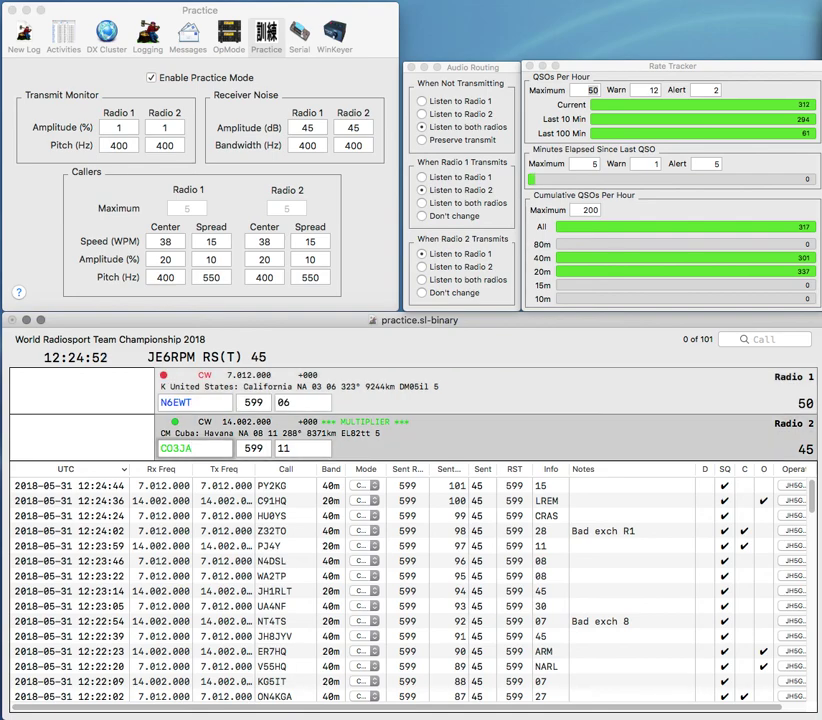
{"action": "key", "text": "Return"}
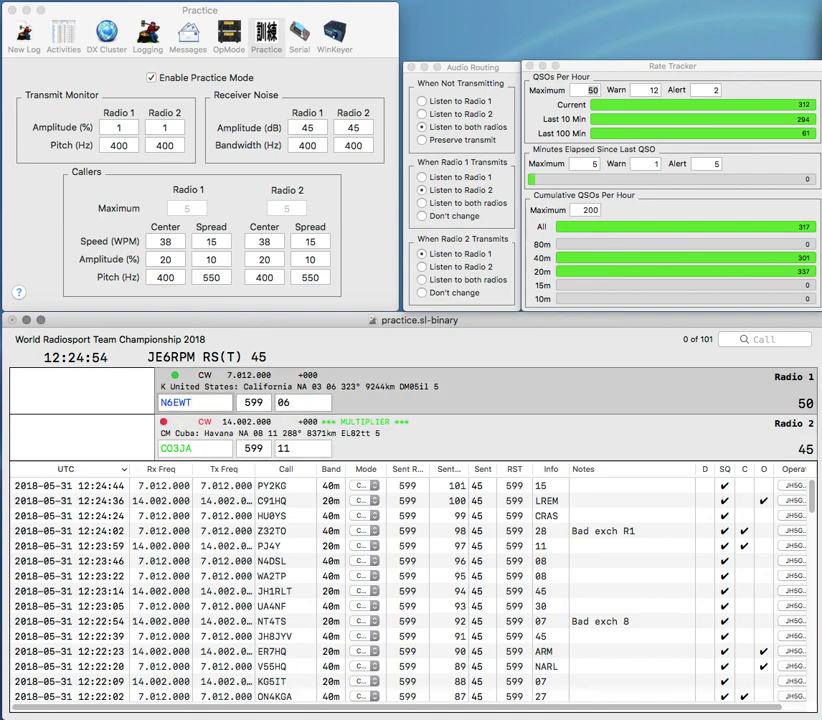
{"action": "key", "text": "Return"}
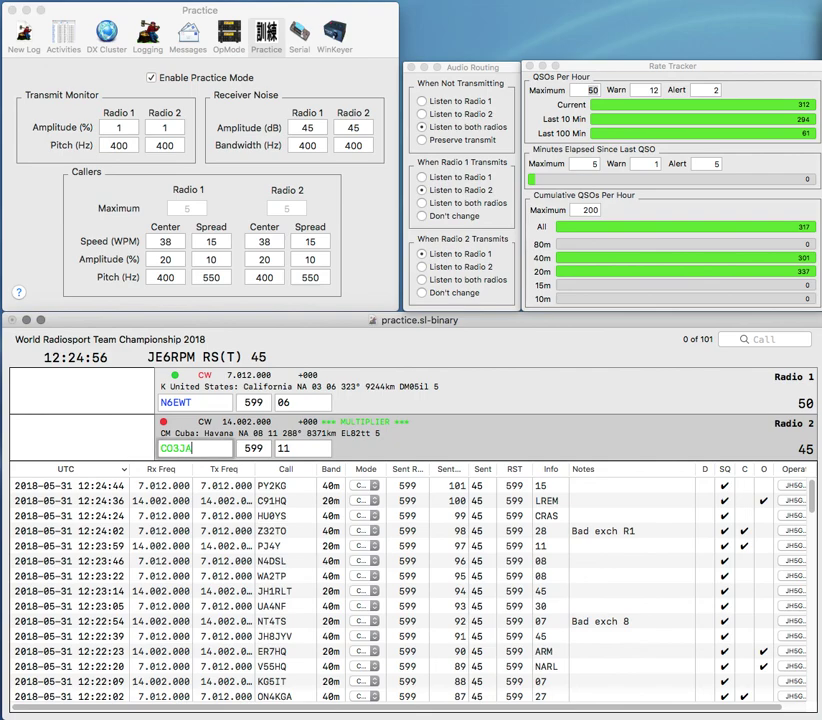
{"action": "key", "text": "Return"}
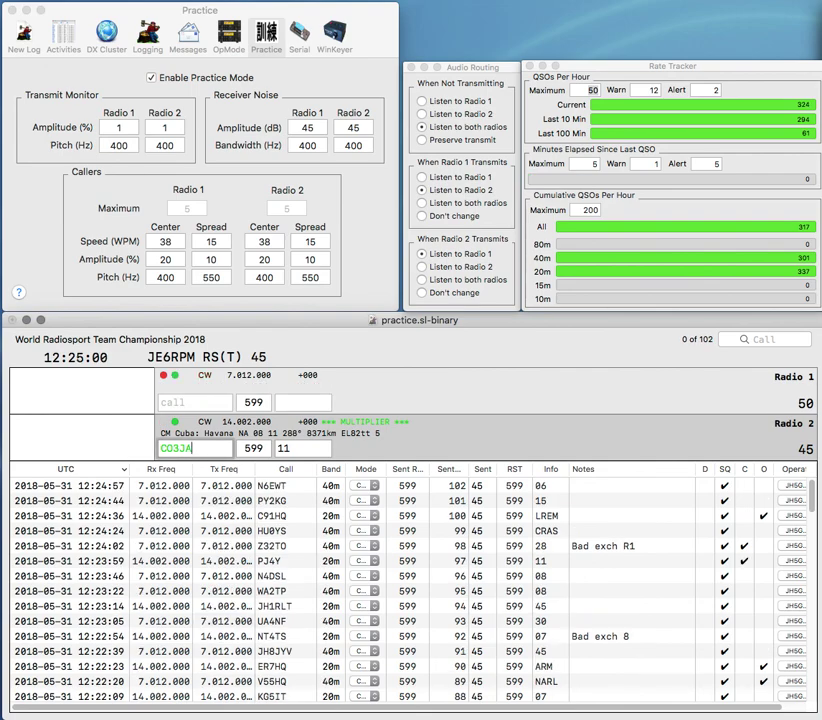
{"action": "key", "text": "Return"}
{"action": "type", "text": "1IBQ"}
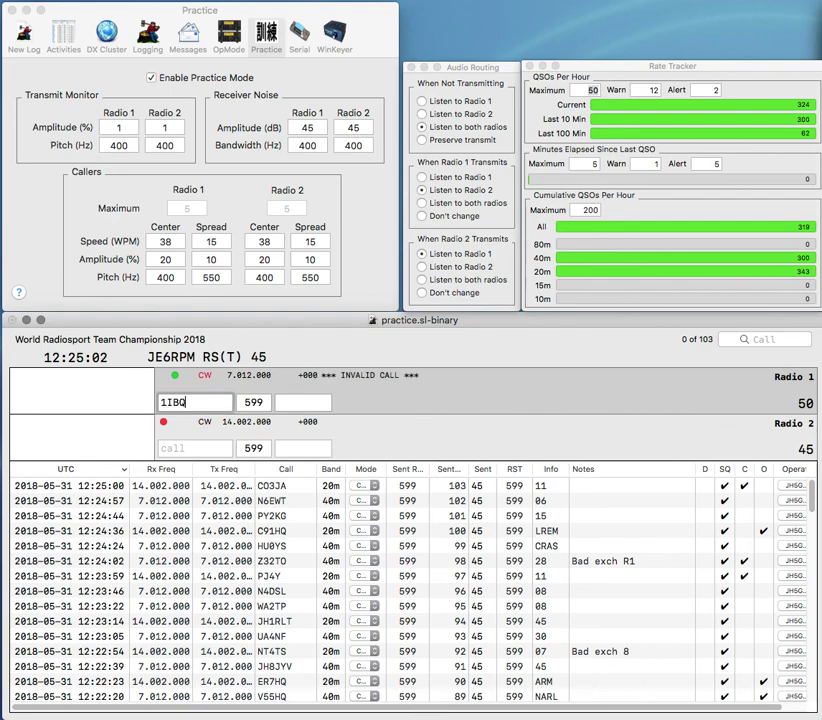
{"action": "key", "text": "Down"}
{"action": "type", "text": "G3XTT"}
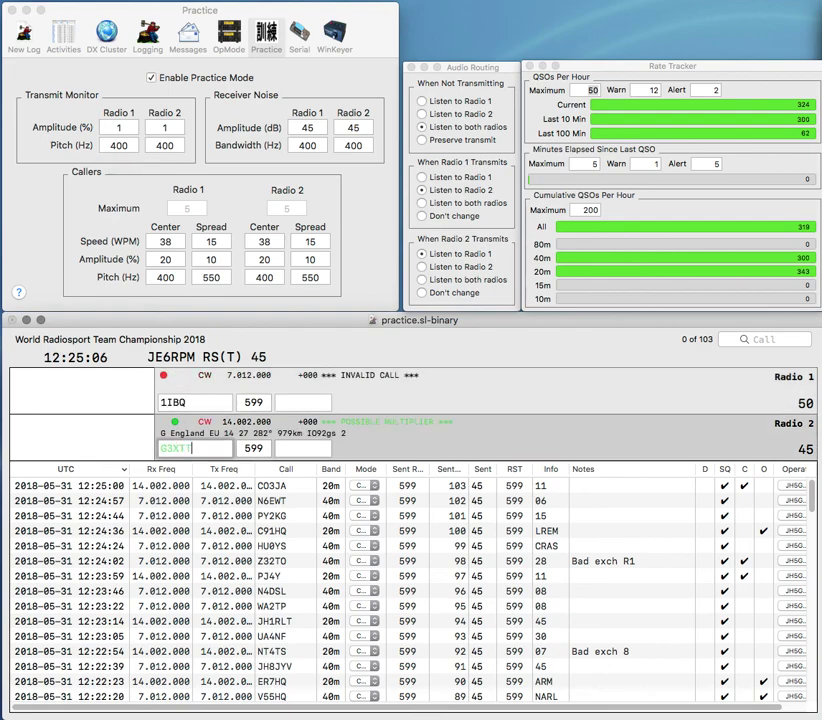
{"action": "key", "text": "Return"}
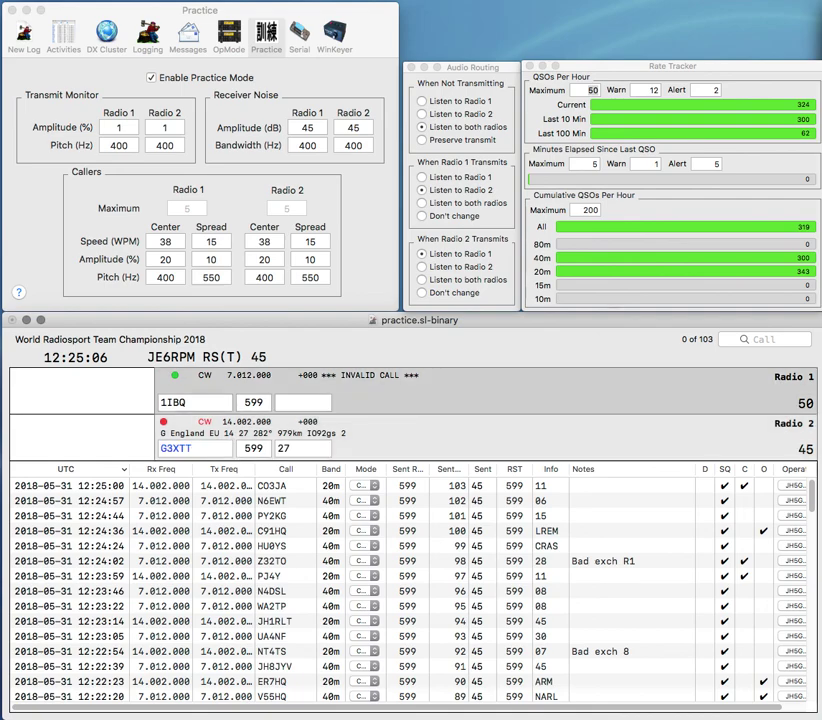
{"action": "type", "text": "K"}
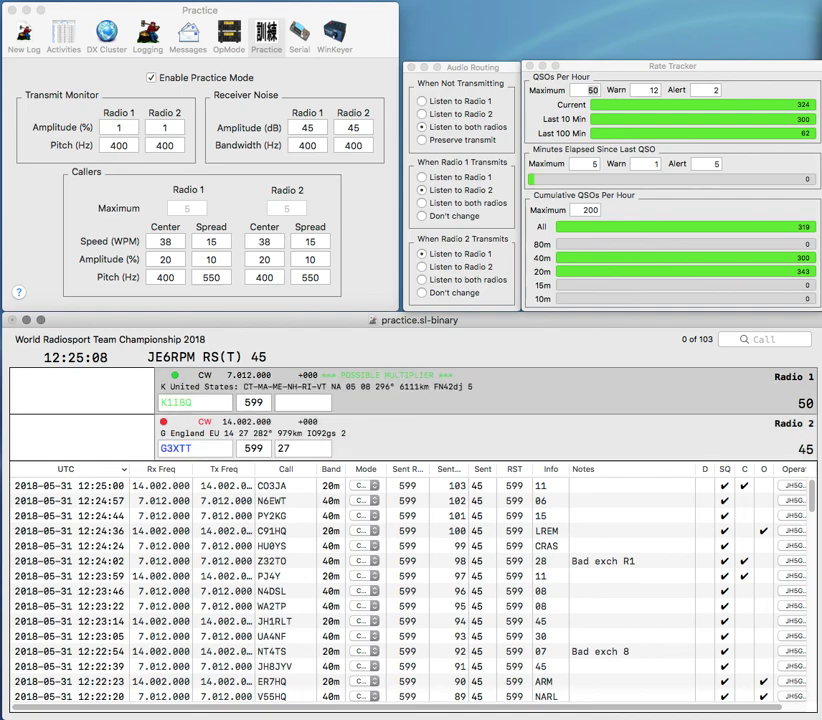
{"action": "type", "text": "D2"}
{"action": "key", "text": "Delete"}
{"action": "key", "text": "Return"}
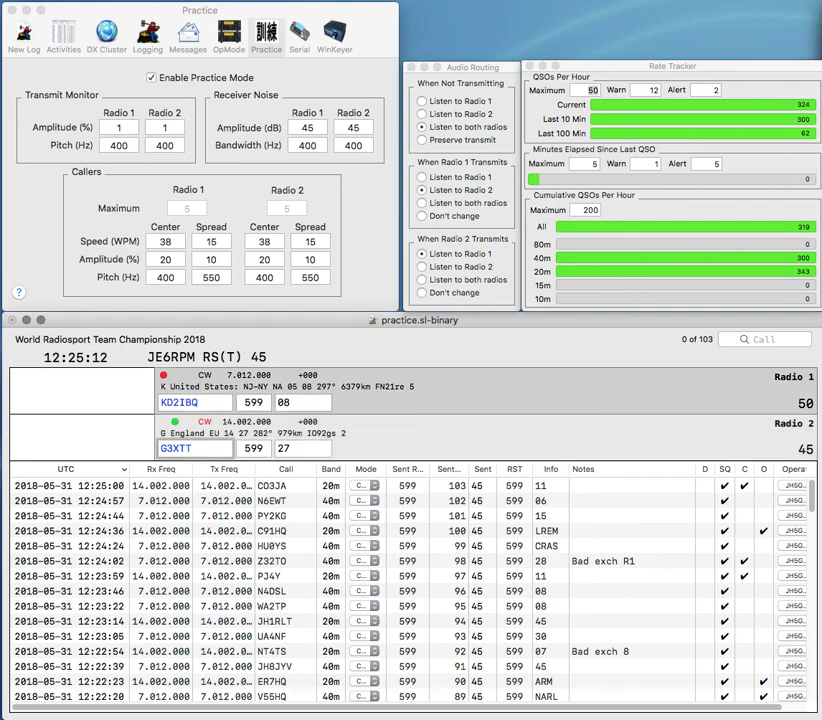
{"action": "key", "text": "Return"}
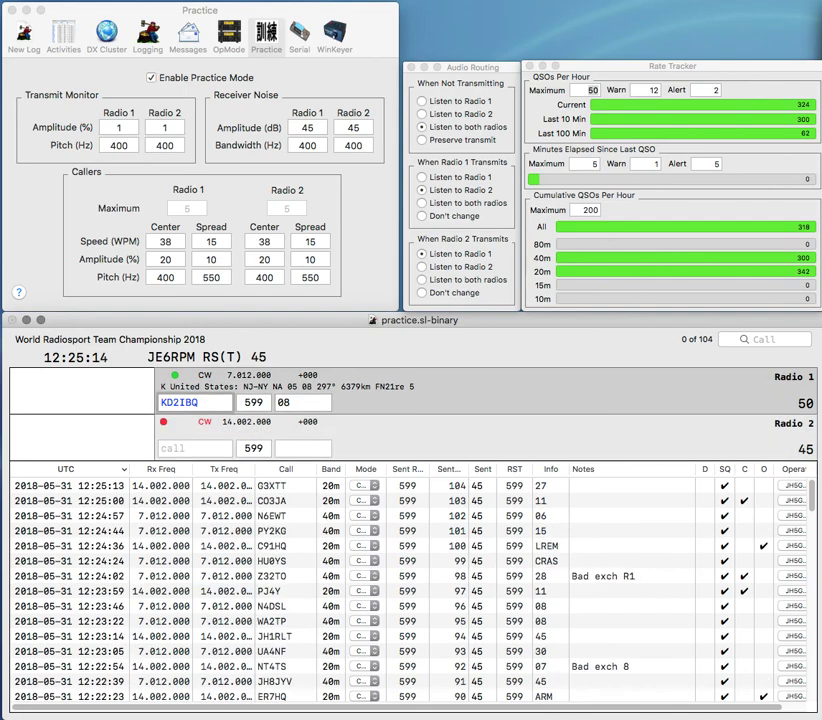
{"action": "key", "text": "Return"}
Step: Answer HB9FPM on Radio 2 with the exchange, and enter the partial call QXS on Radio 1
{"action": "type", "text": "HB9F"}
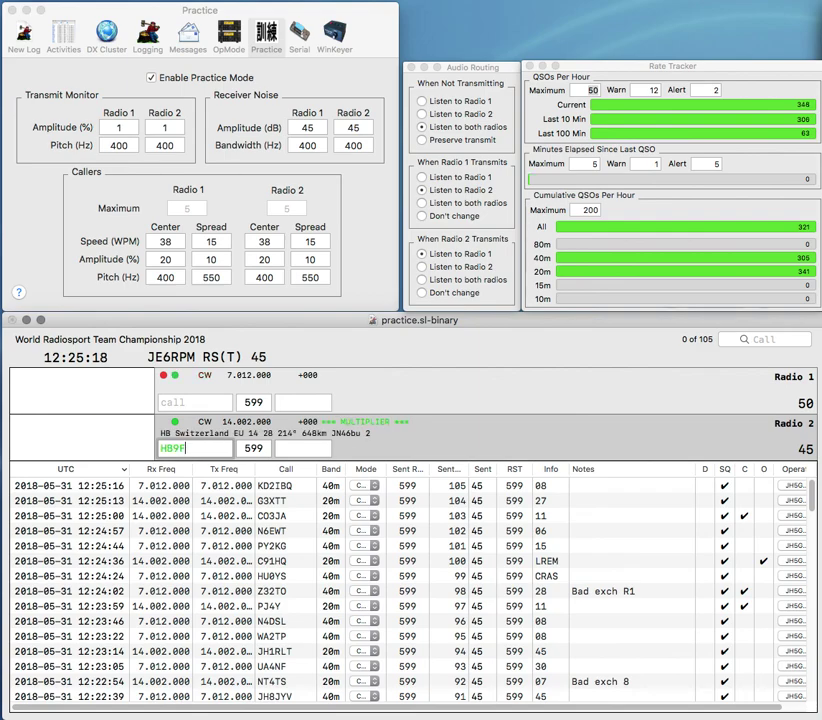
{"action": "type", "text": "PM"}
{"action": "key", "text": "Return"}
{"action": "type", "text": "QXS"}
{"action": "key", "text": "backslash"}
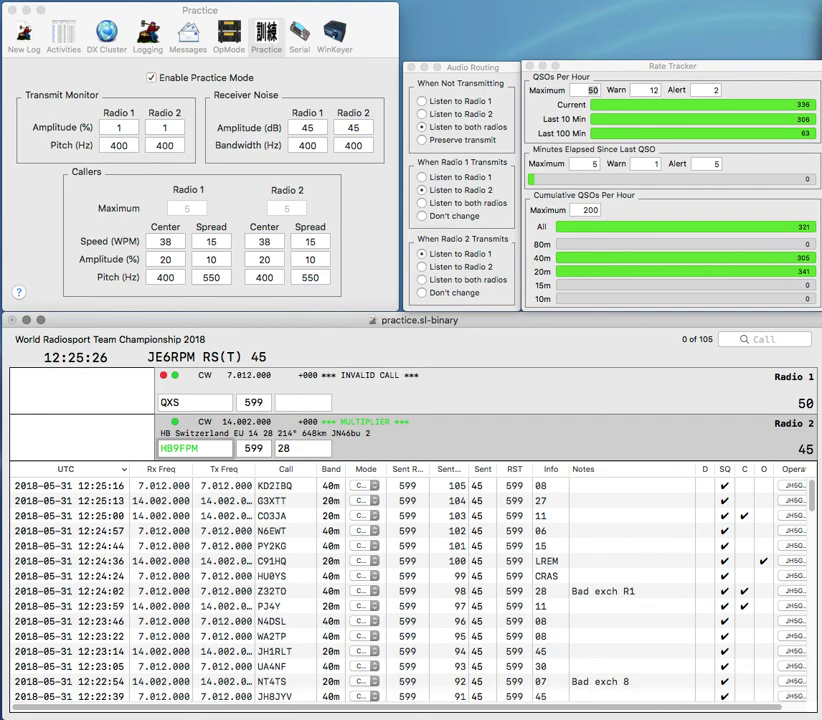
{"action": "key", "text": "BackSpace"}
{"action": "key", "text": "BackSpace"}
{"action": "type", "text": "R1"}
{"action": "key", "text": "Return"}
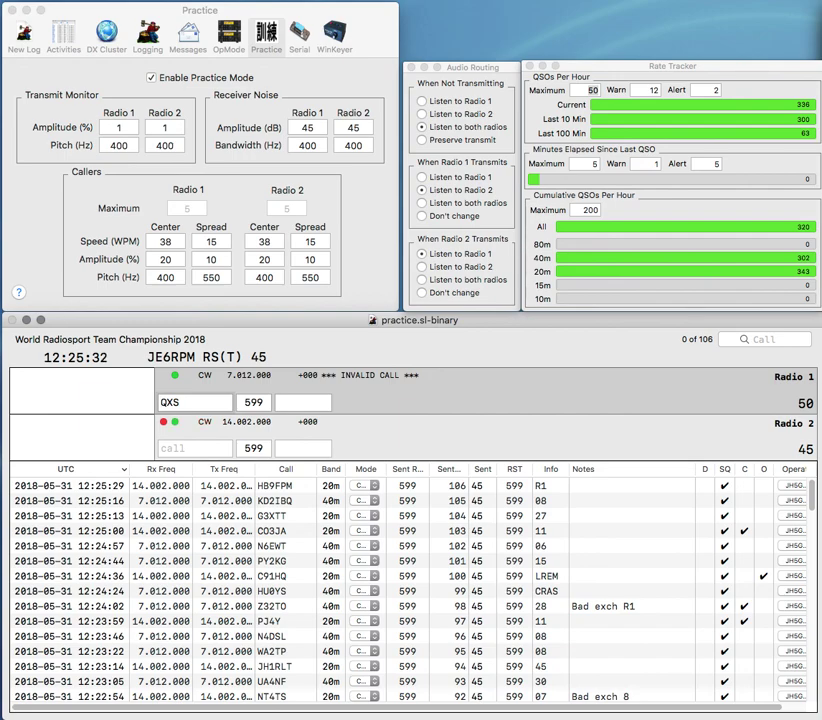
Step: Enter the partial call KC on Radio 2, and correct Radio 1's call to VK3WI and send the exchange
{"action": "type", "text": "KC"}
{"action": "left_click", "coordinate": [161, 402]}
{"action": "type", "text": "VK1"}
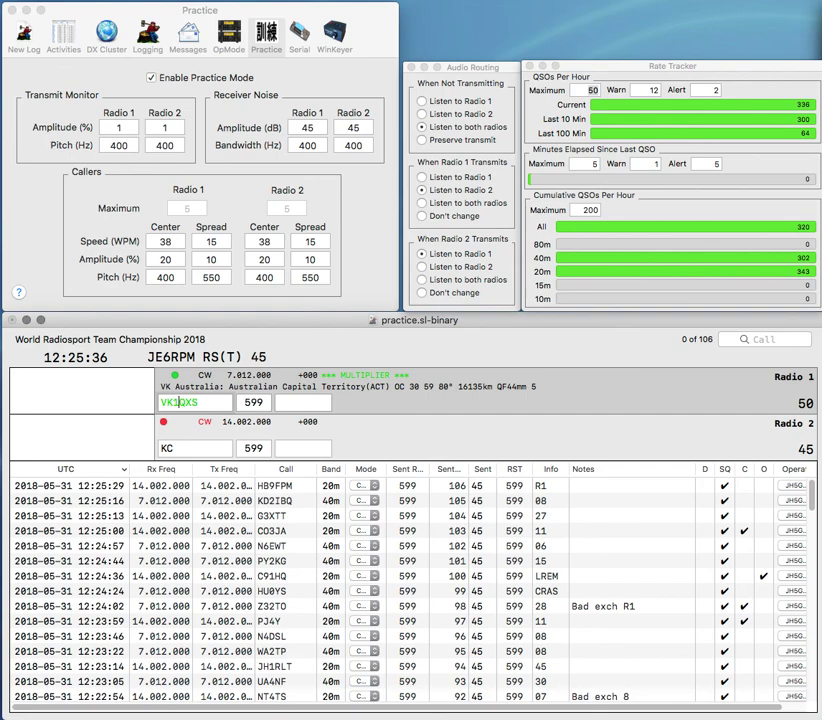
{"action": "type", "text": "WI"}
{"action": "key", "text": "Delete"}
{"action": "key", "text": "Delete"}
{"action": "key", "text": "Delete"}
{"action": "key", "text": "BackSpace"}
{"action": "type", "text": "3"}
{"action": "key", "text": "Return"}
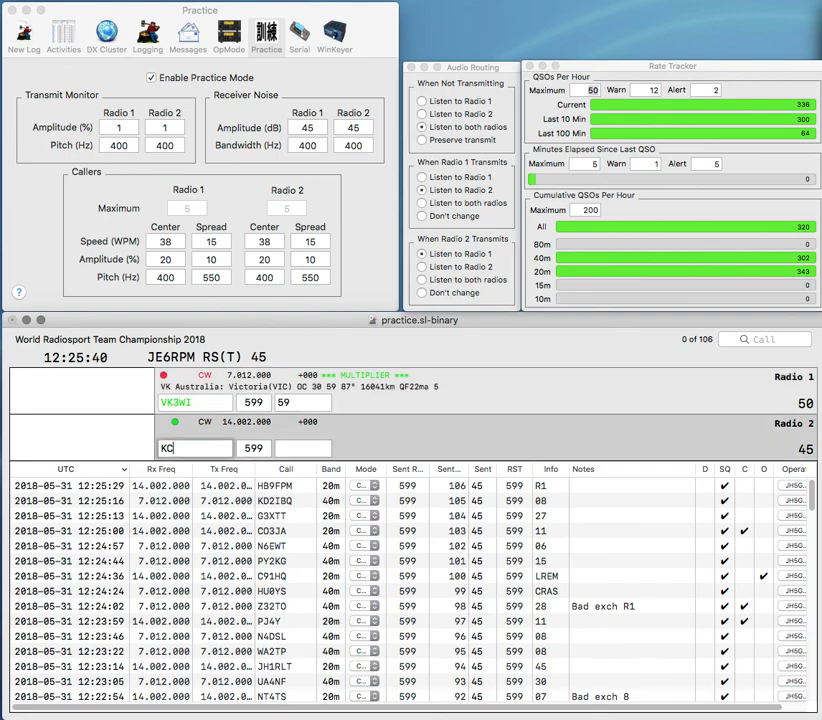
Step: Send the partial call KC on Radio 2, and log VK3WI on Radio 1 with received exchange WIA
{"action": "key", "text": "Return"}
{"action": "key", "text": "space"}
{"action": "type", "text": "WIA"}
{"action": "key", "text": "Return"}
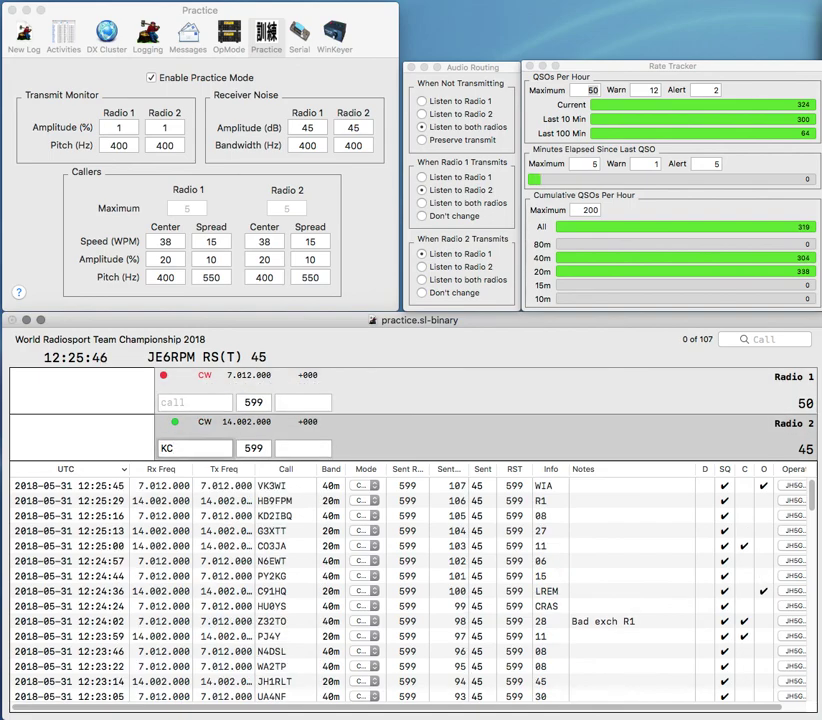
{"action": "type", "text": "9LDK"}
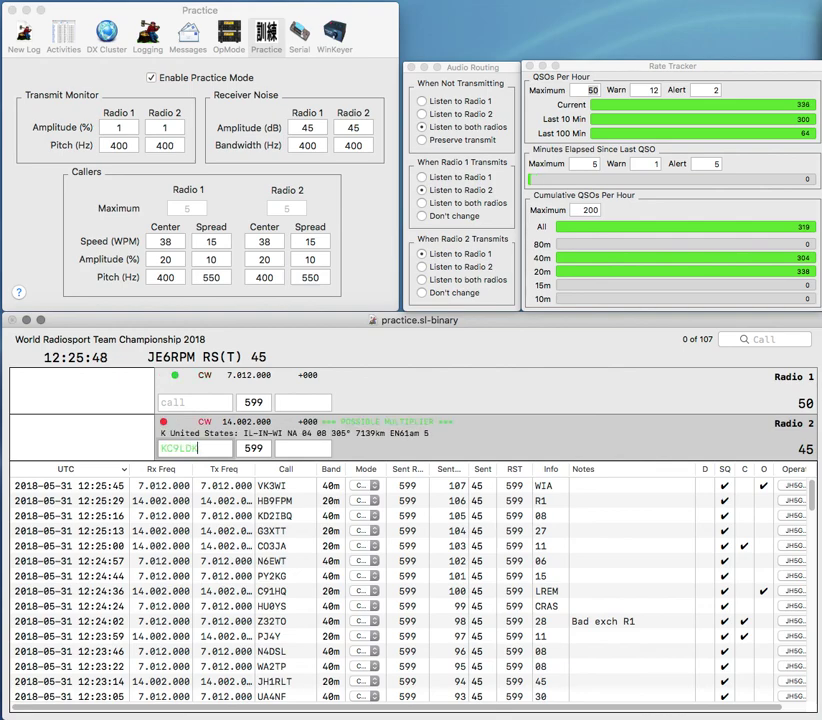
{"action": "type", "text": "10"}
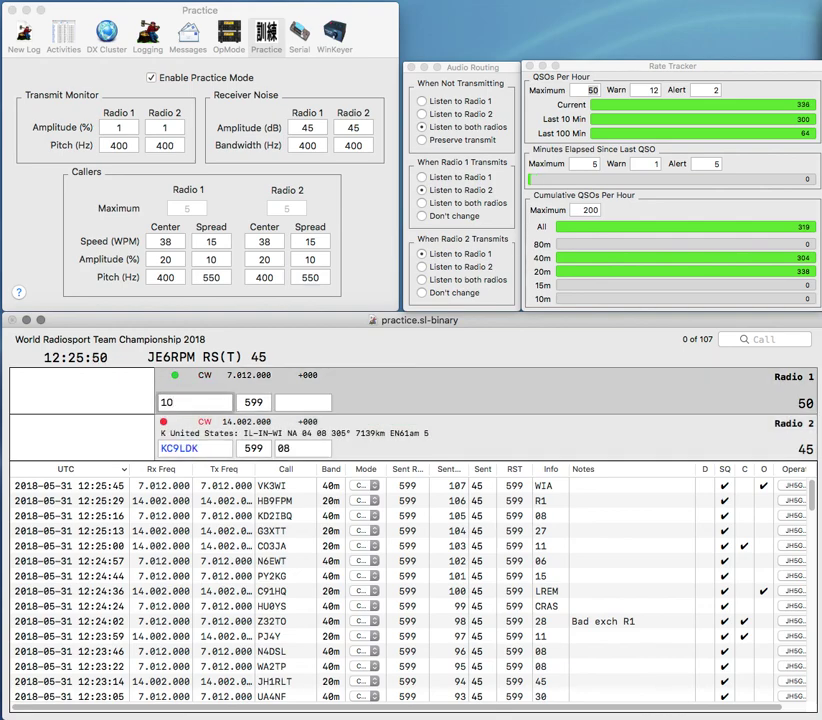
{"action": "key", "text": "BackSpace"}
{"action": "type", "text": "0"}
{"action": "key", "text": "Return"}
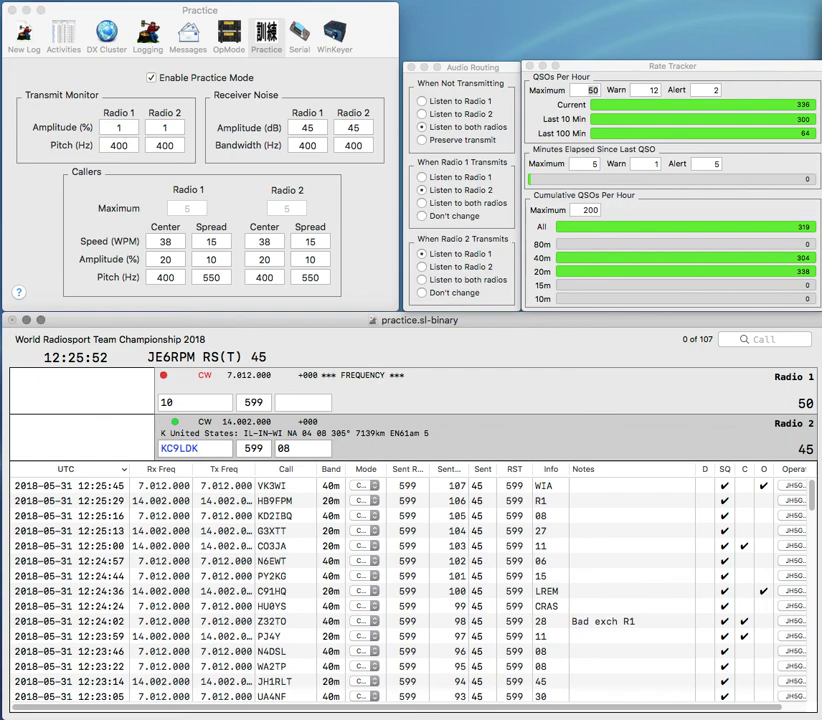
{"action": "key", "text": "Return"}
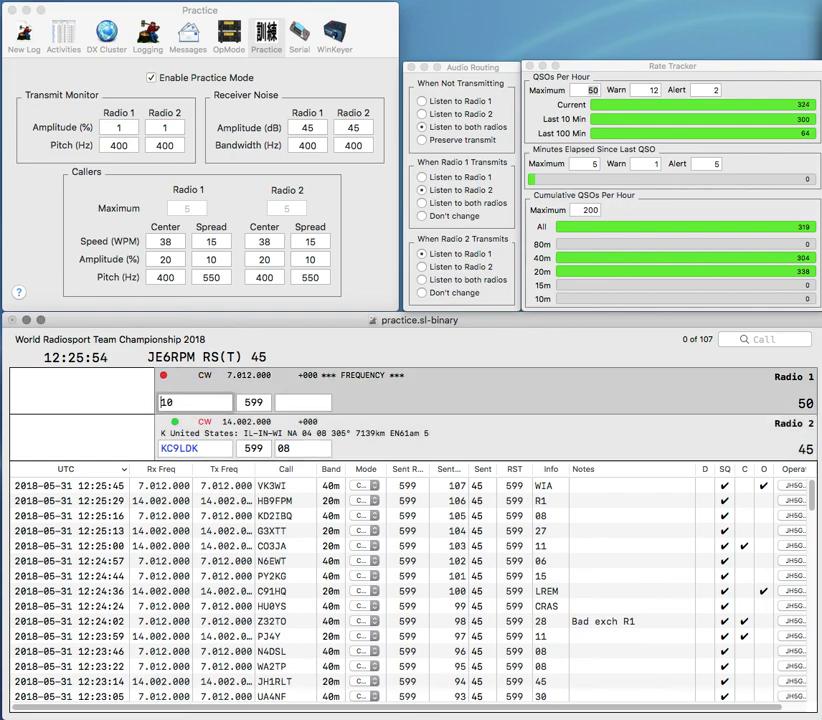
Step: Change Radio 1's partial call to JL1 and switch to Radio 2
{"action": "type", "text": "JL1"}
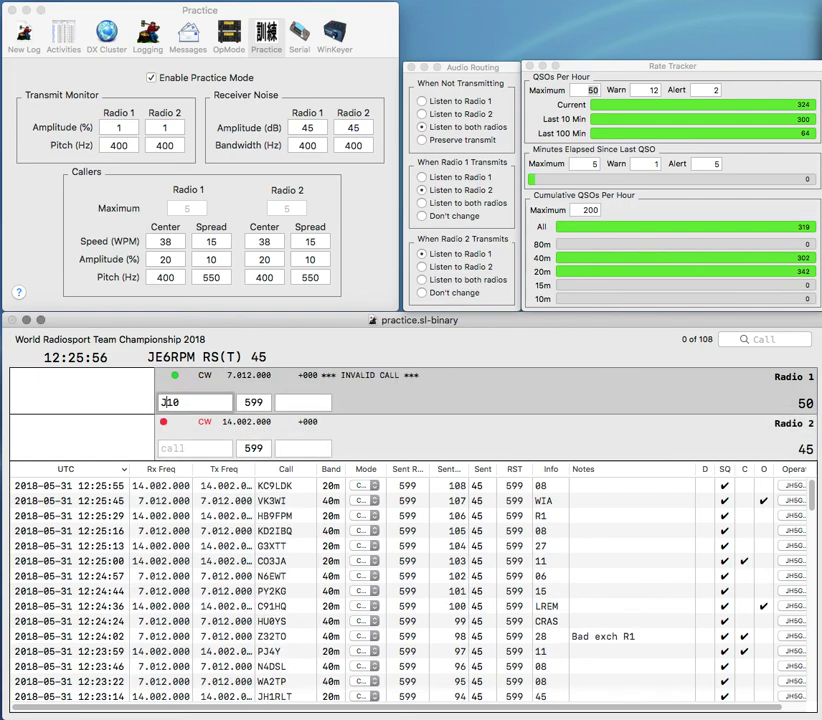
{"action": "key", "text": "Delete"}
{"action": "key", "text": "Delete"}
{"action": "key", "text": "grave"}
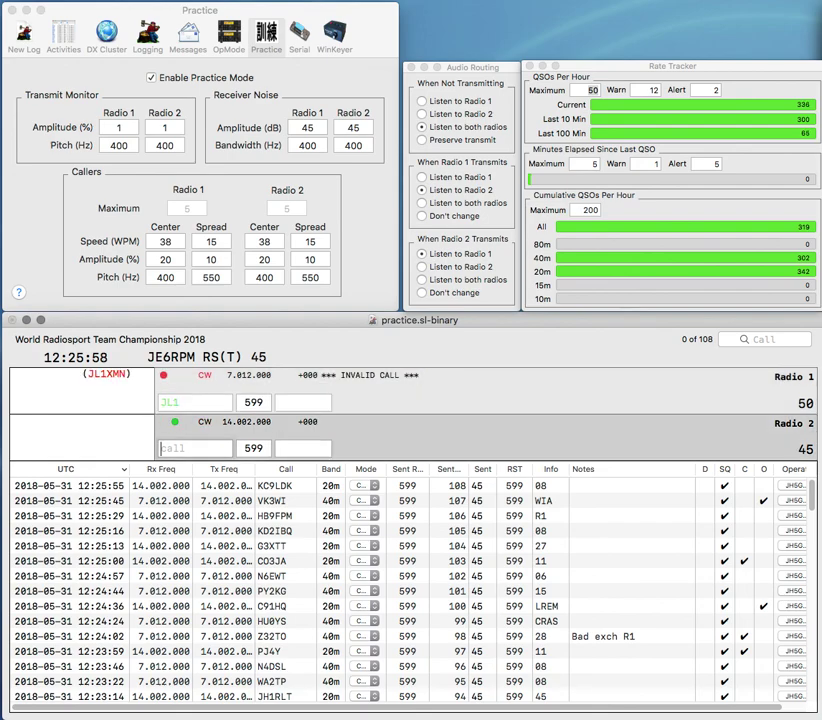
Step: Enter the partial call NQJ on Radio 2 and send the partial calls on both radios
{"action": "type", "text": "N"}
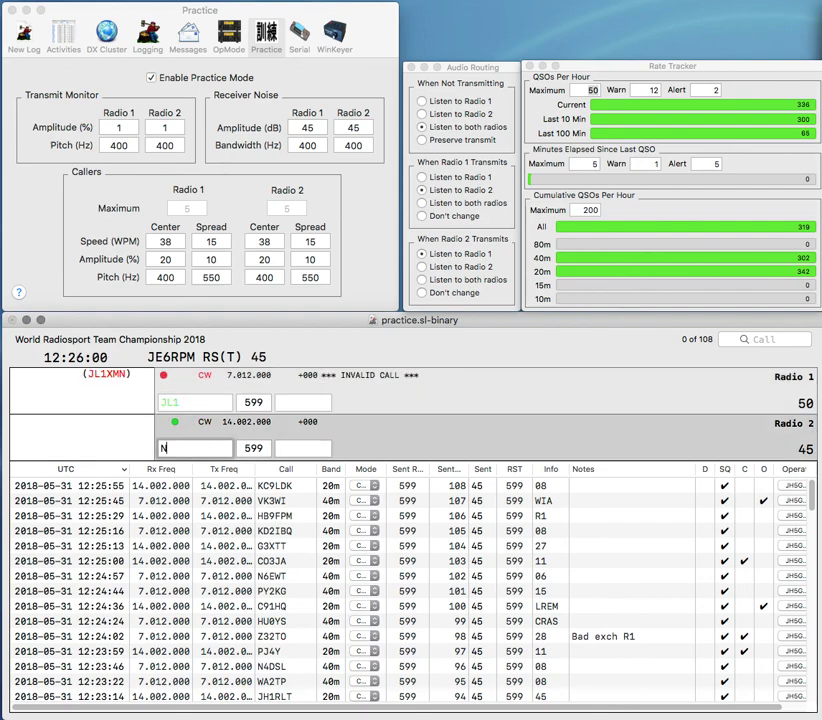
{"action": "key", "text": "grave"}
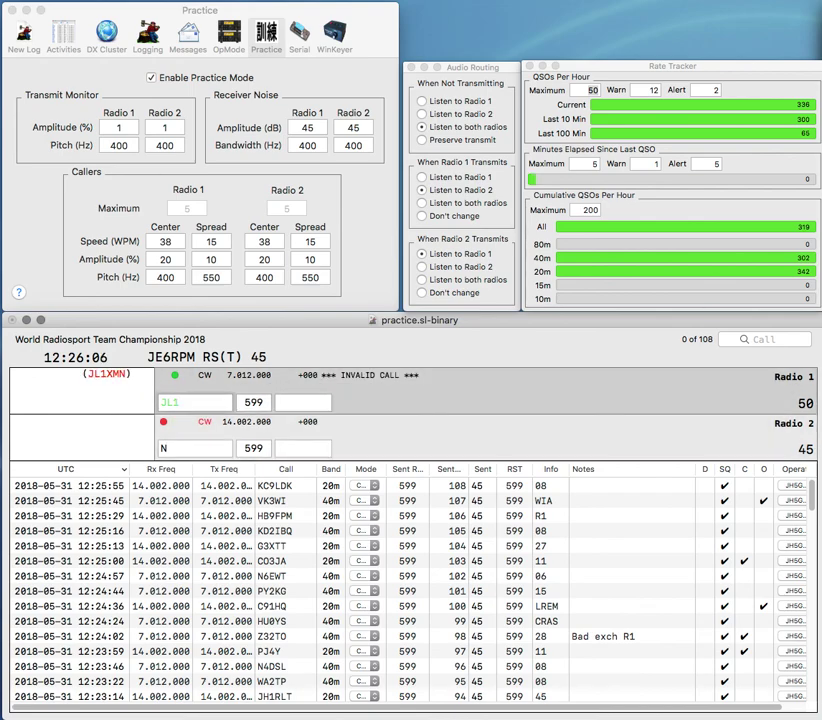
{"action": "key", "text": "Return"}
{"action": "type", "text": "QJ"}
{"action": "key", "text": "Return"}
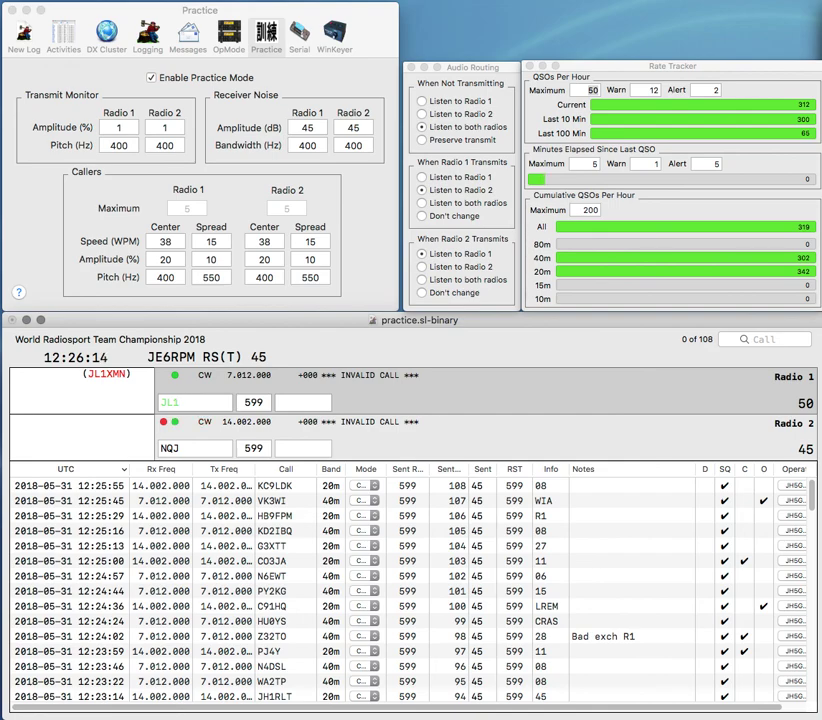
Step: Complete Radio 1's call as JL1OXH and send the exchange, and change Radio 2's call to N9QJ
{"action": "type", "text": "OXH"}
{"action": "key", "text": "Return"}
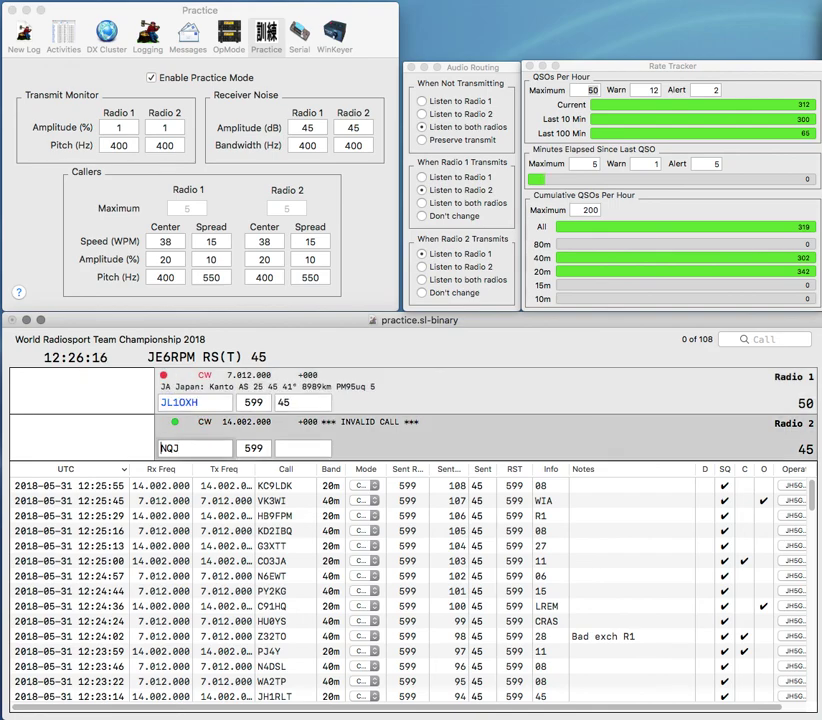
{"action": "type", "text": "9"}
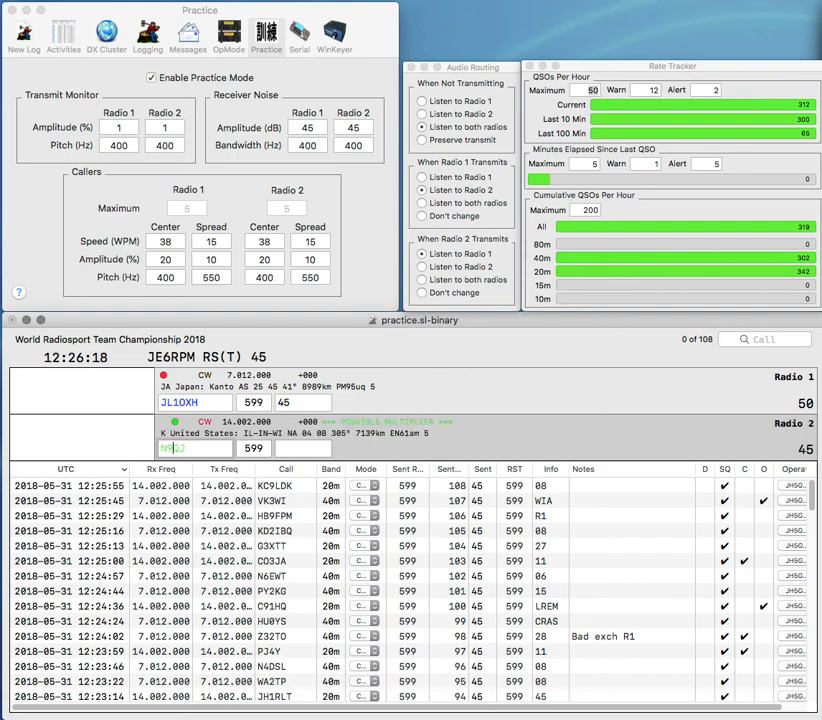
{"action": "key", "text": "Return"}
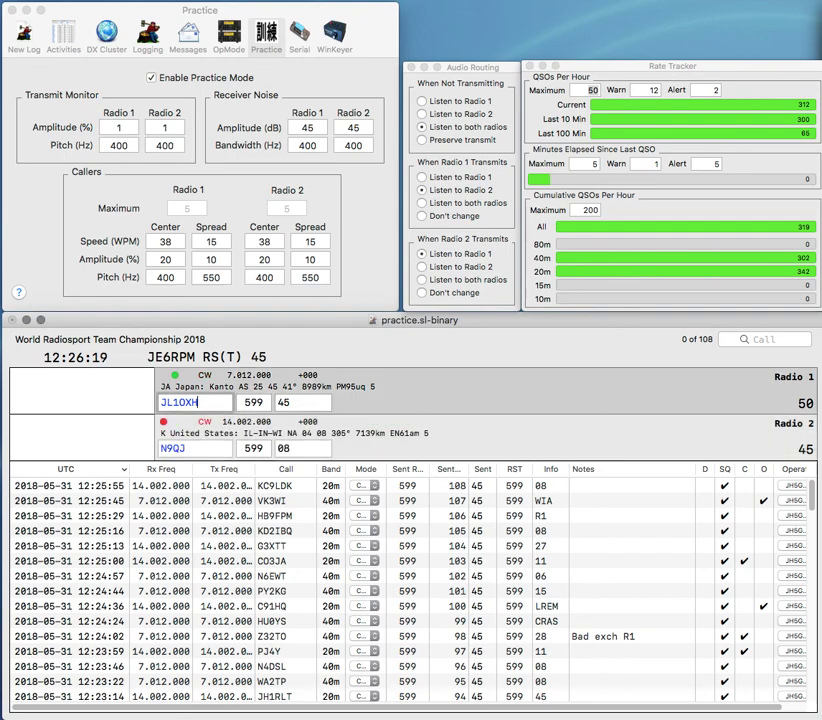
{"action": "key", "text": "Return"}
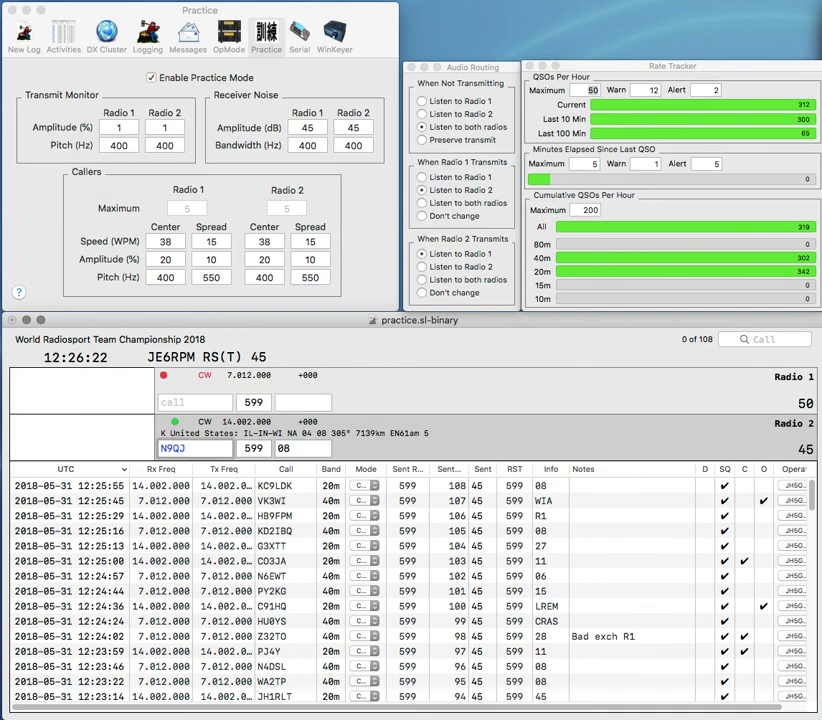
{"action": "key", "text": "Left"}
{"action": "key", "text": "BackSpace"}
{"action": "type", "text": "K"}
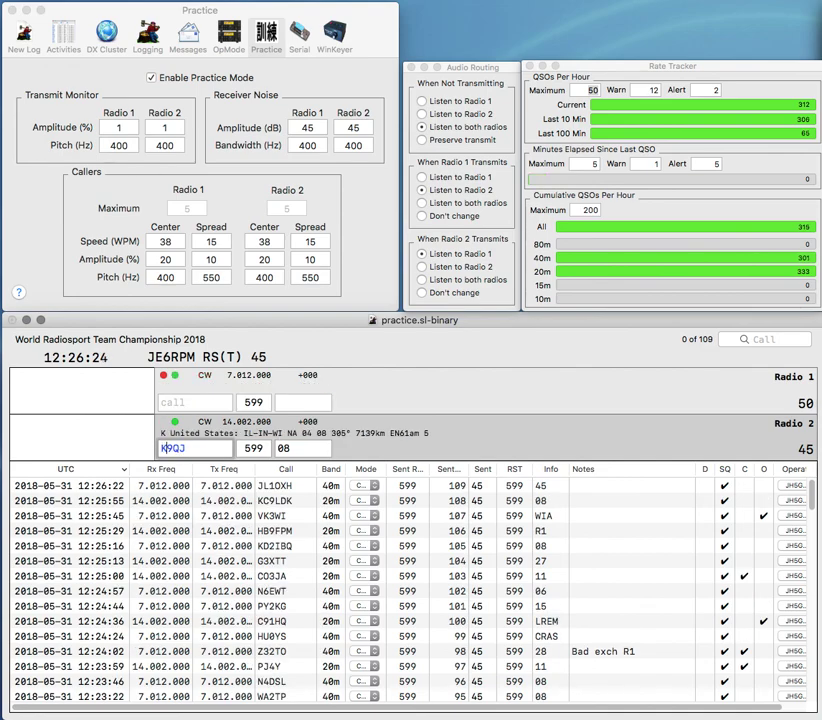
{"action": "key", "text": "Return"}
{"action": "key", "text": "backslash"}
{"action": "type", "text": "R0PFM"}
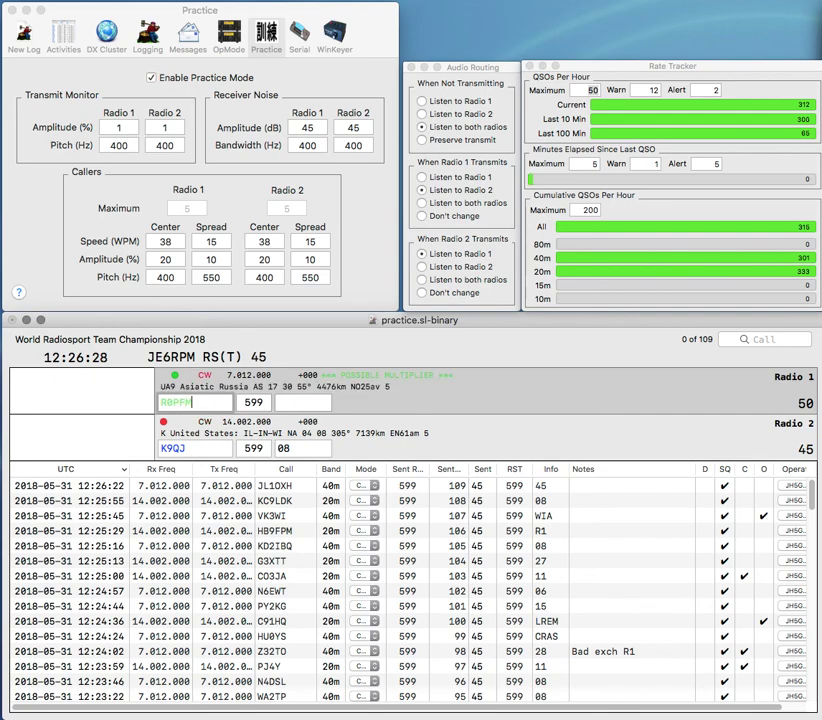
{"action": "key", "text": "Return"}
{"action": "type", "text": "30"}
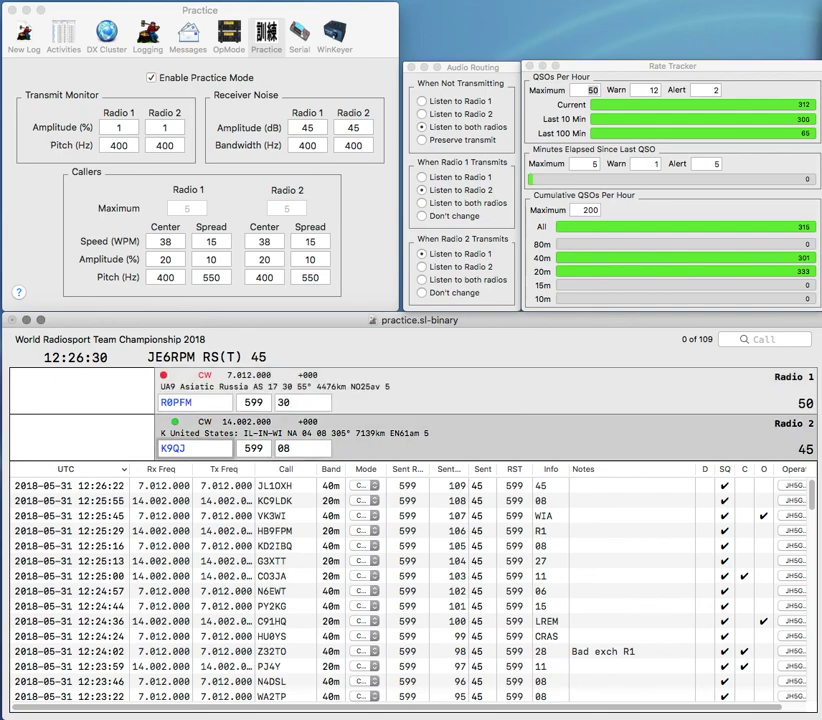
{"action": "key", "text": "Return"}
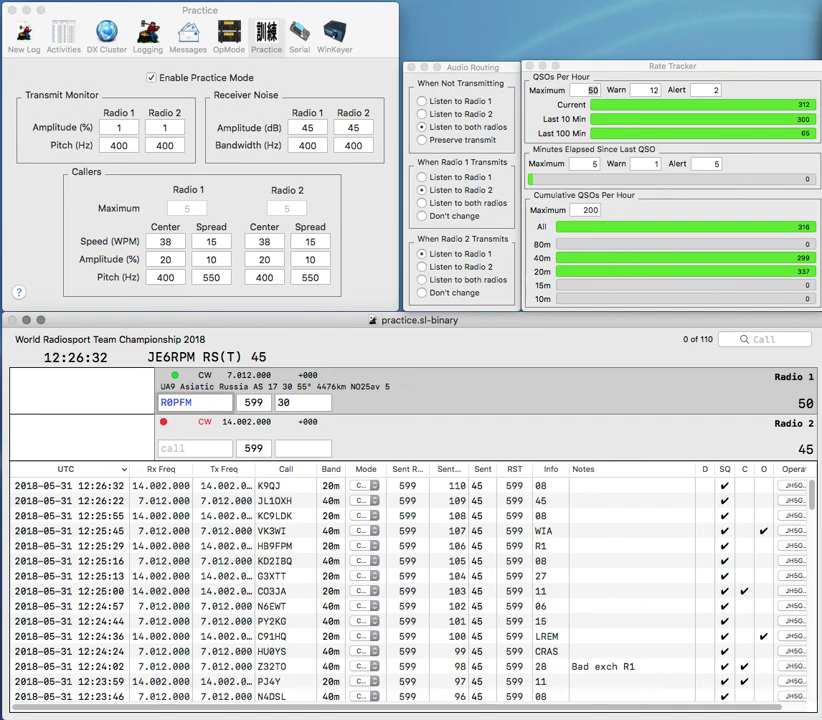
{"action": "key", "text": "BackSpace"}
{"action": "type", "text": "JR0G"}
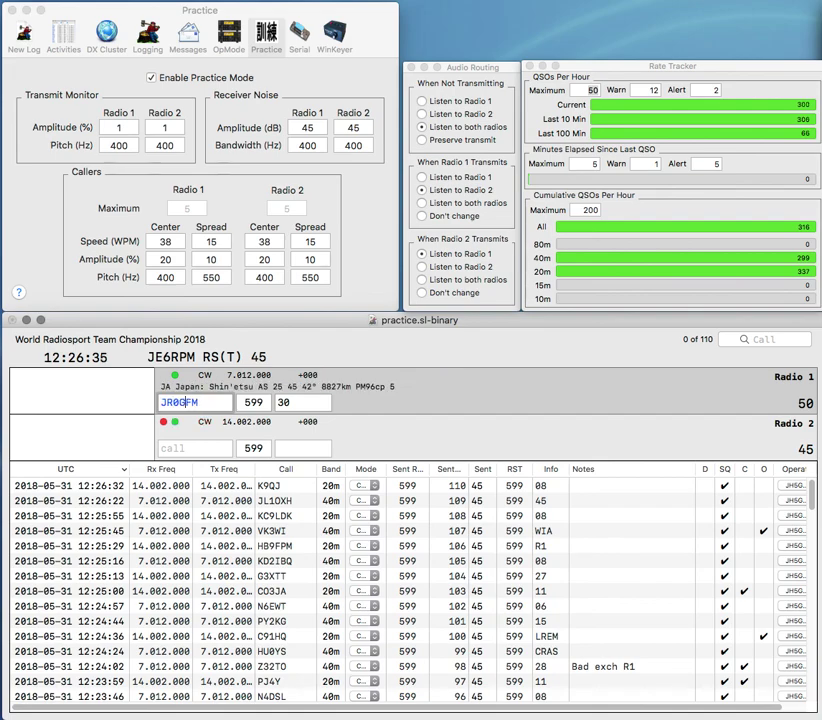
{"action": "key", "text": "Delete"}
{"action": "type", "text": "G"}
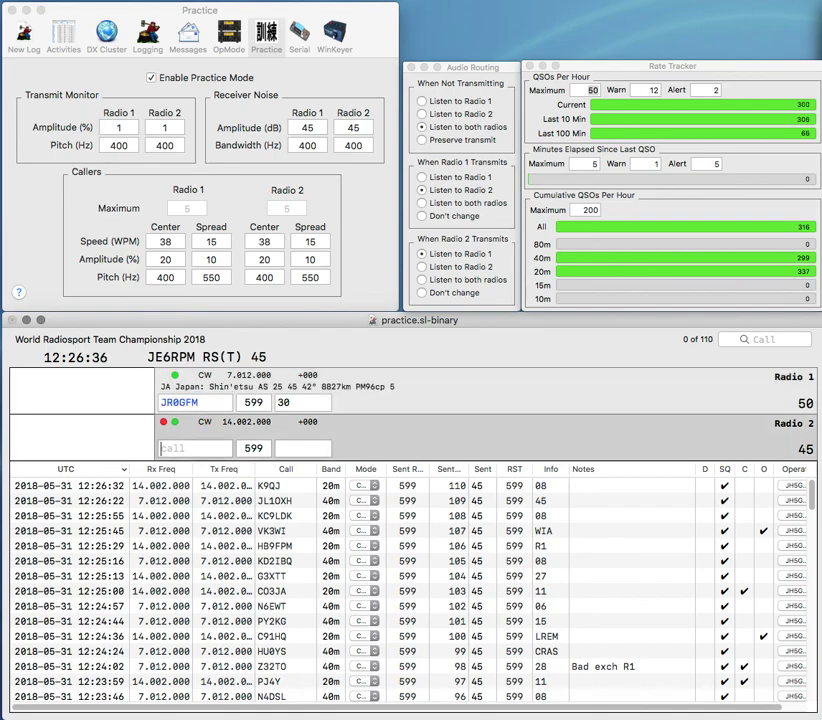
{"action": "key", "text": "Up"}
{"action": "key", "text": "Return"}
{"action": "key", "text": "Down"}
{"action": "type", "text": "DL0SLG"}
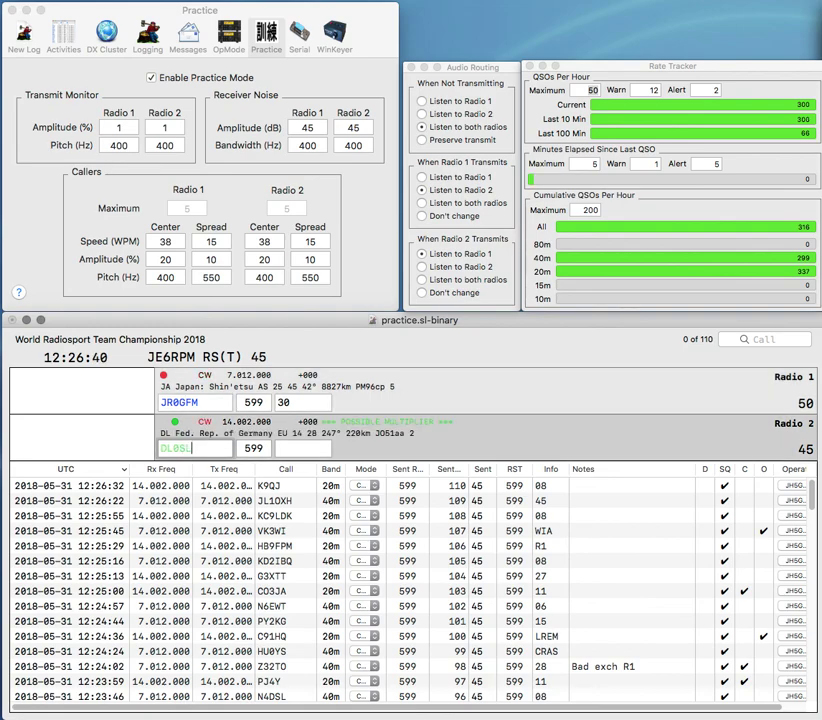
{"action": "key", "text": "Return"}
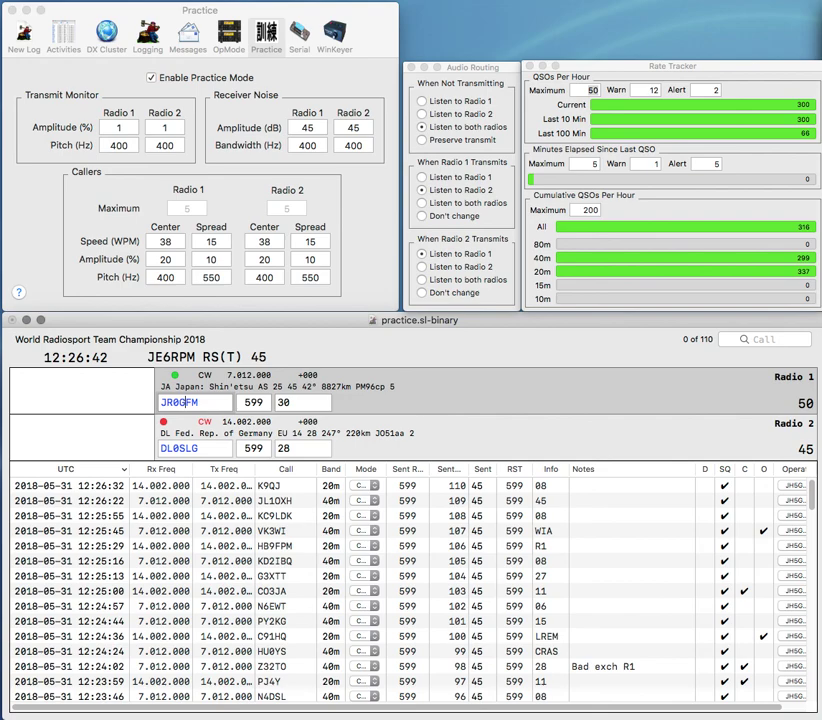
{"action": "type", "text": "45"}
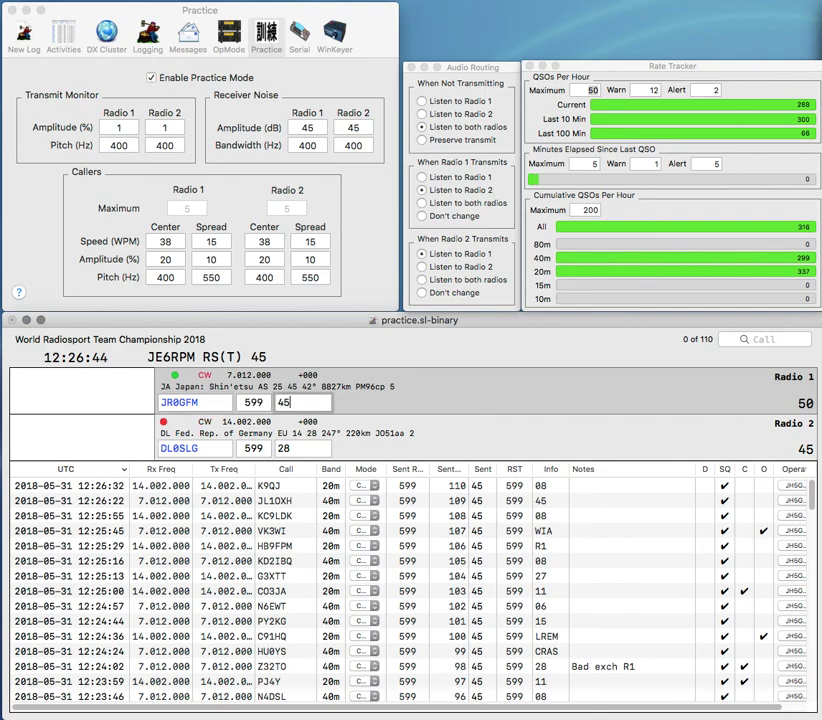
{"action": "key", "text": "Return"}
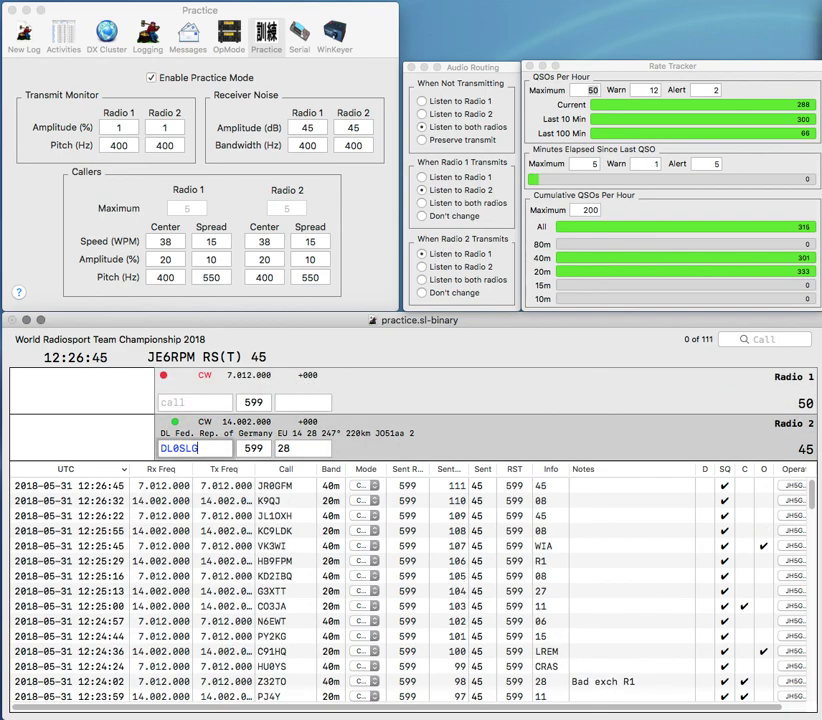
{"action": "key", "text": "Return"}
{"action": "type", "text": "WD1CTP"}
{"action": "key", "text": "Return"}
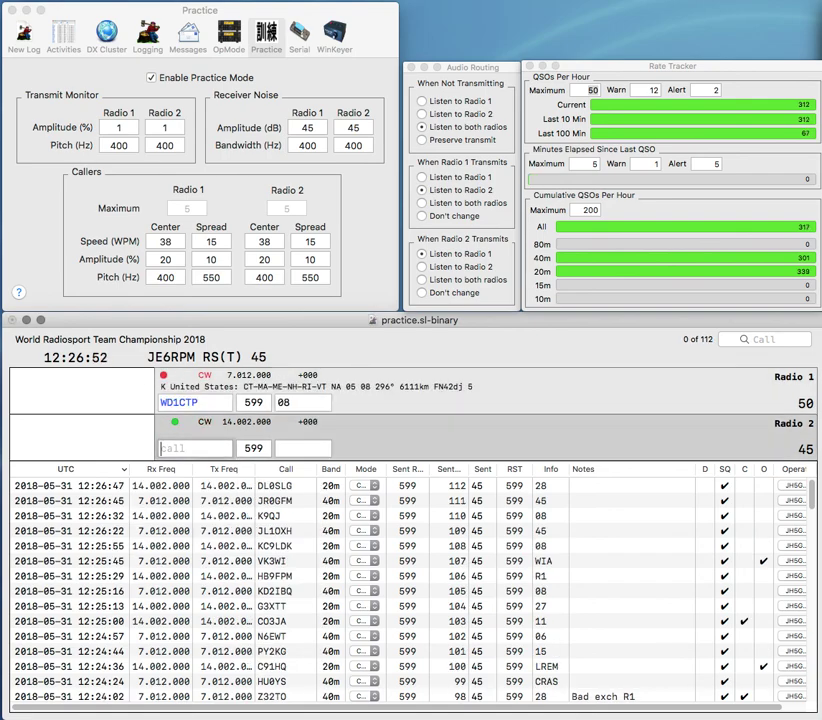
{"action": "type", "text": "W"}
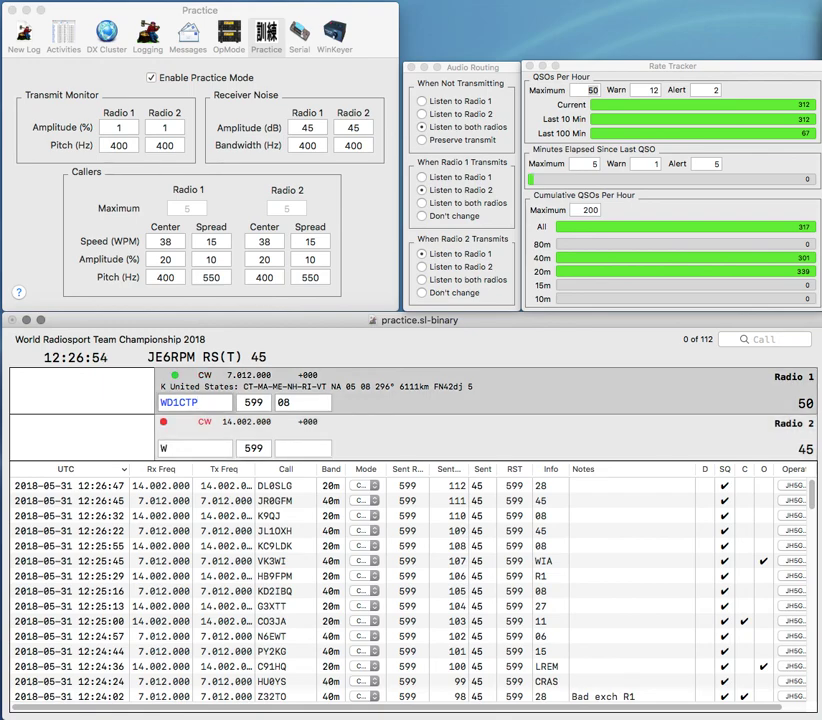
{"action": "key", "text": "Right"}
{"action": "key", "text": "Right"}
{"action": "key", "text": "BackSpace"}
{"action": "type", "text": "B"}
{"action": "key", "text": "Return"}
Step: Replace Radio 2's partial call with K and log WB1CTP on Radio 1
{"action": "key", "text": "BackSpace"}
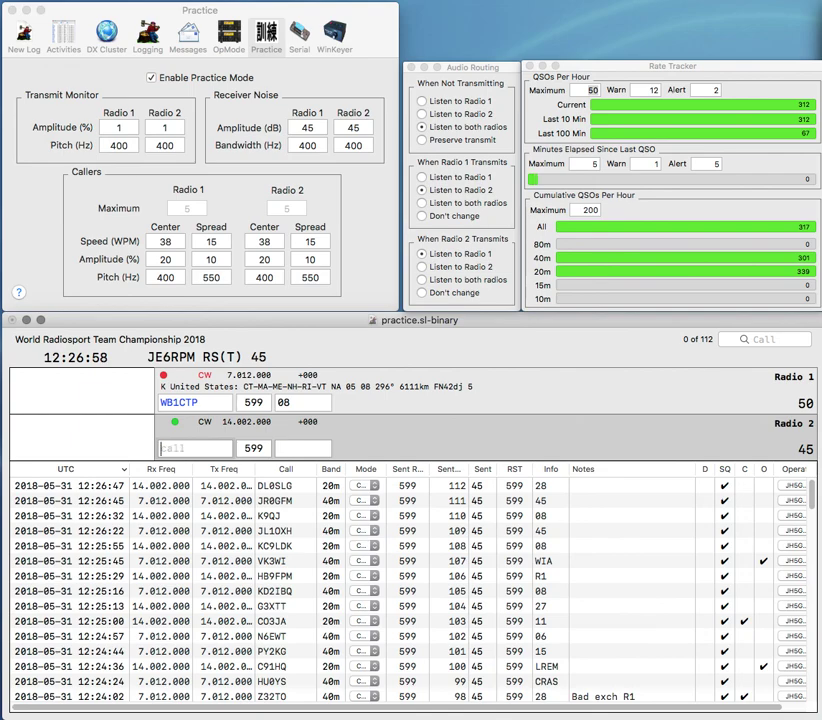
{"action": "type", "text": "K"}
{"action": "key", "text": "Return"}
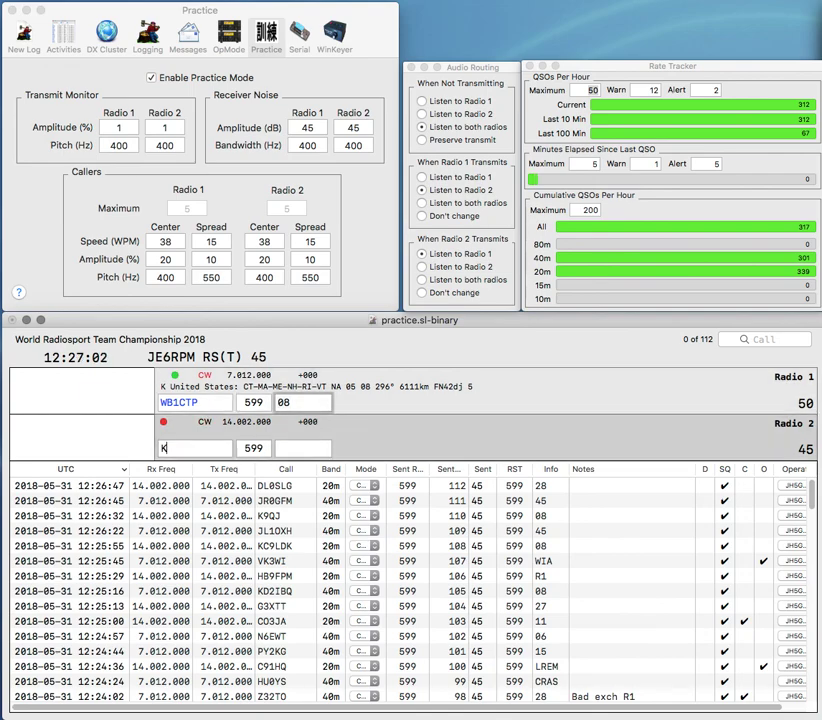
{"action": "key", "text": "Return"}
{"action": "type", "text": "7UP"}
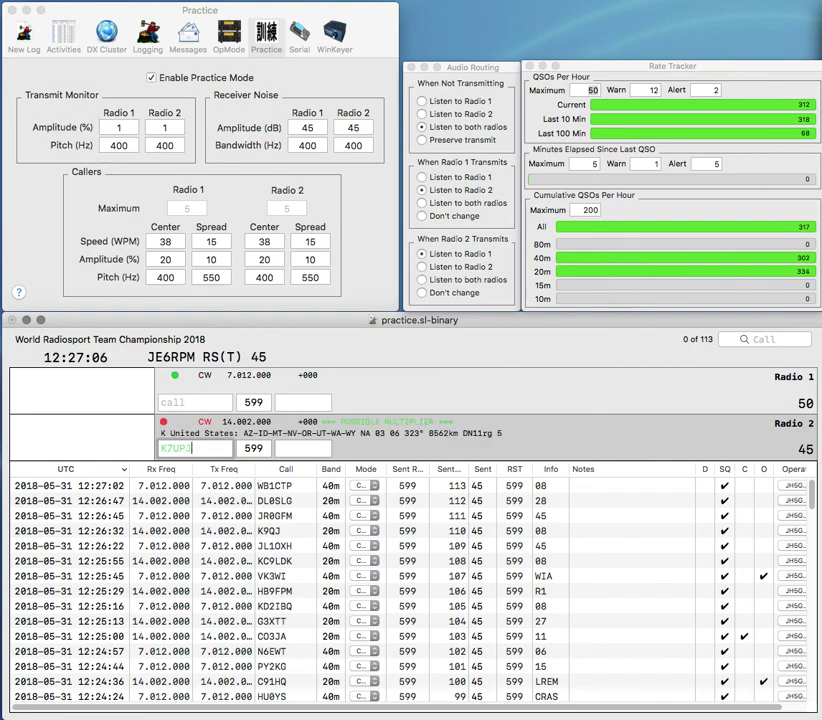
{"action": "type", "text": "J"}
{"action": "key", "text": "Return"}
Step: Log K7UPJ on Radio 2, and enter 7N on Radio 1, complete it as AG7N and send the exchange
{"action": "type", "text": "7N"}
{"action": "key", "text": "Down"}
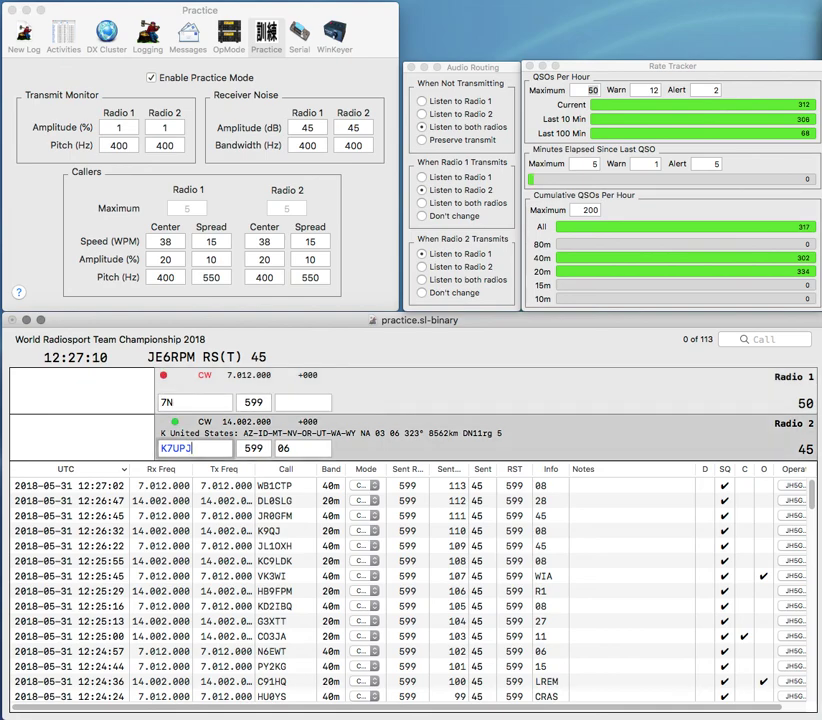
{"action": "key", "text": "Return"}
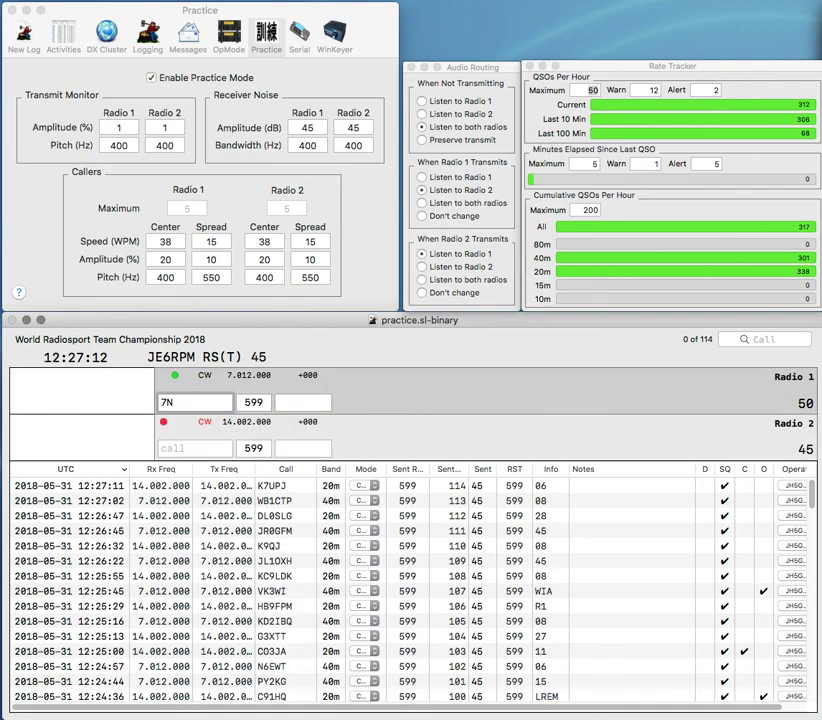
{"action": "type", "text": "AG"}
{"action": "key", "text": "Return"}
Step: Enter OM8HQ on Radio 2, log AG7N and OM8HQ, and enter the partial call YO on Radio 1
{"action": "type", "text": "OM8HQ"}
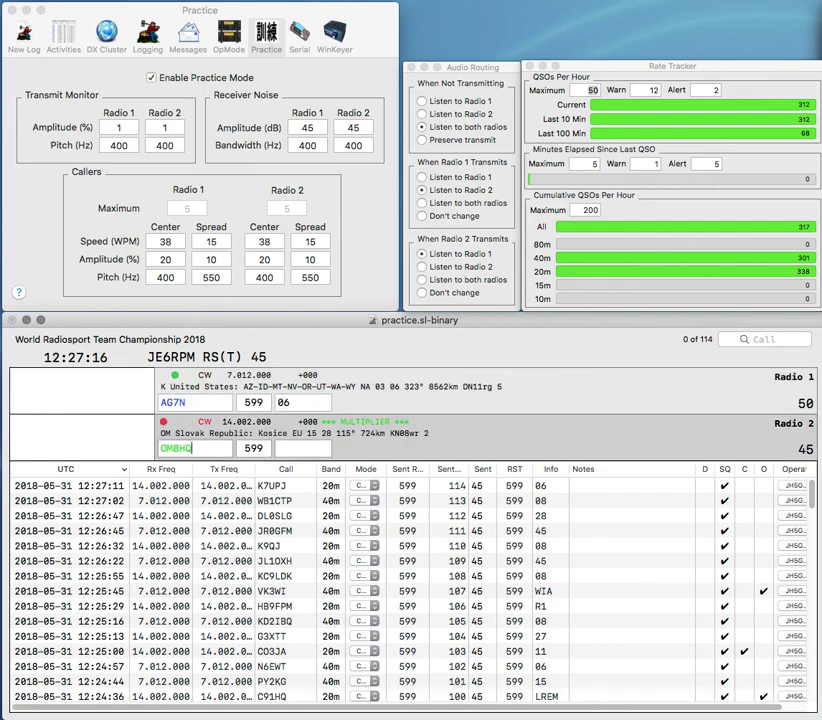
{"action": "key", "text": "Return"}
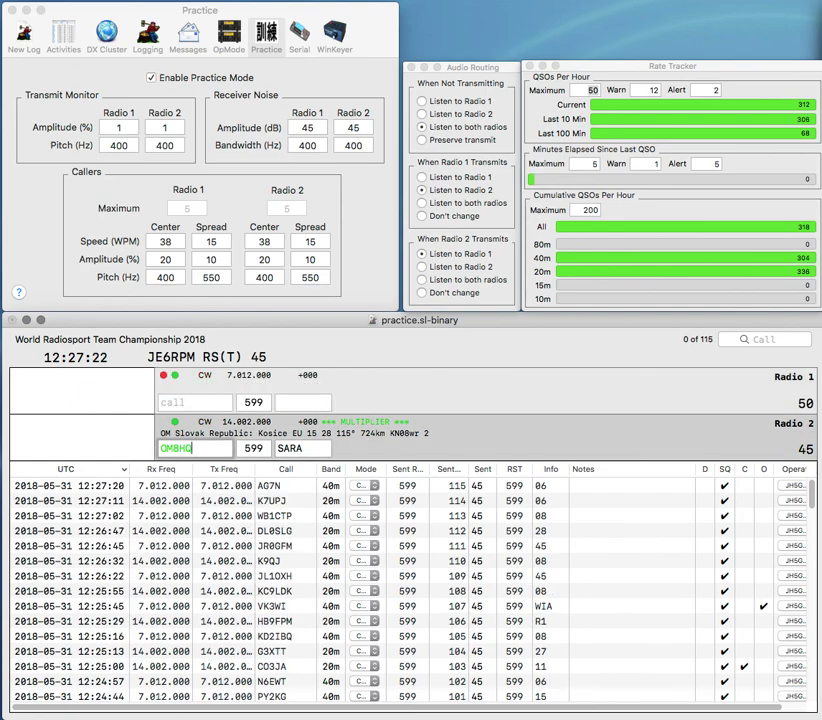
{"action": "type", "text": "YO"}
{"action": "key", "text": "Return"}
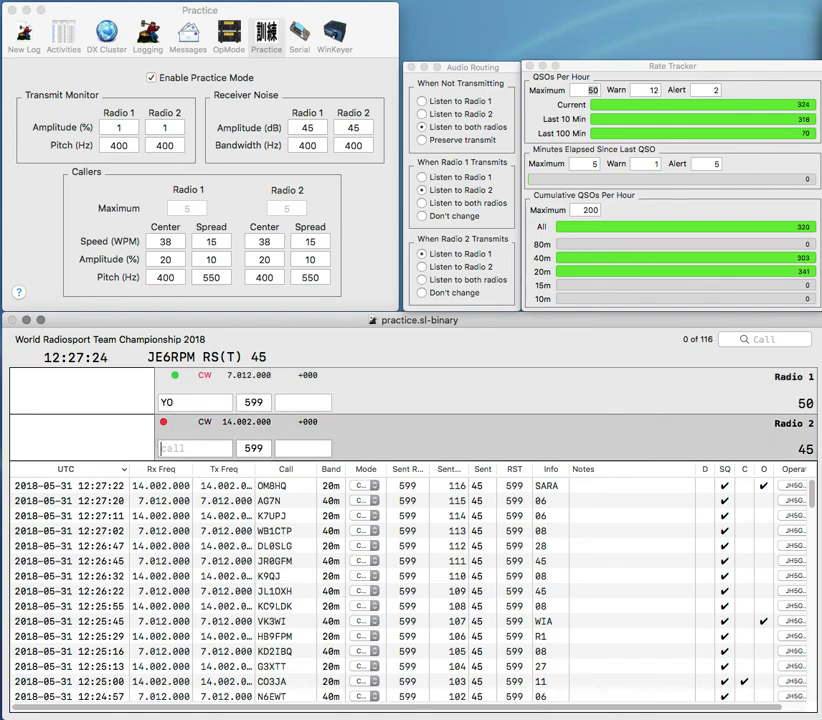
{"action": "type", "text": "W"}
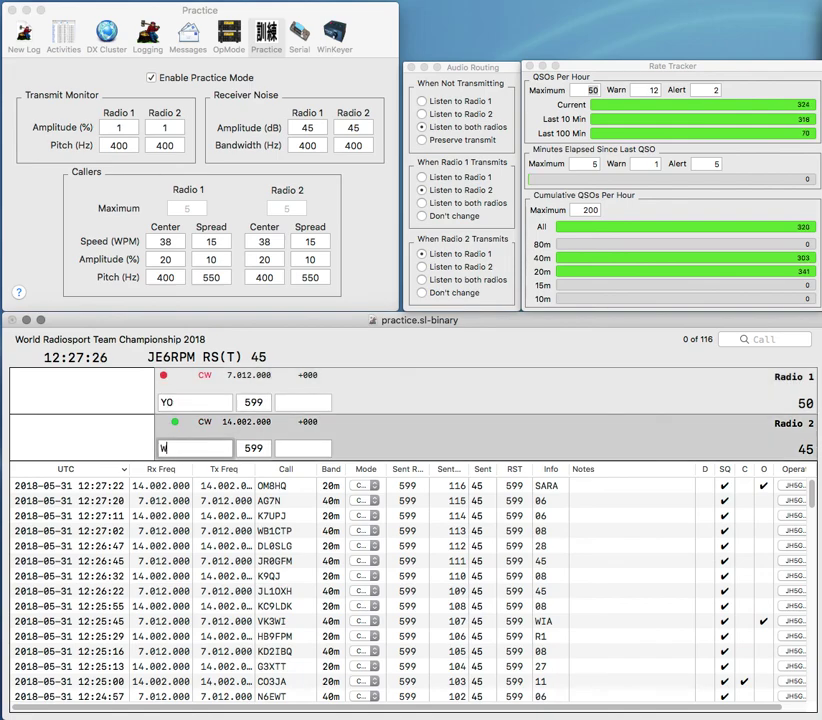
{"action": "type", "text": "P4NXO"}
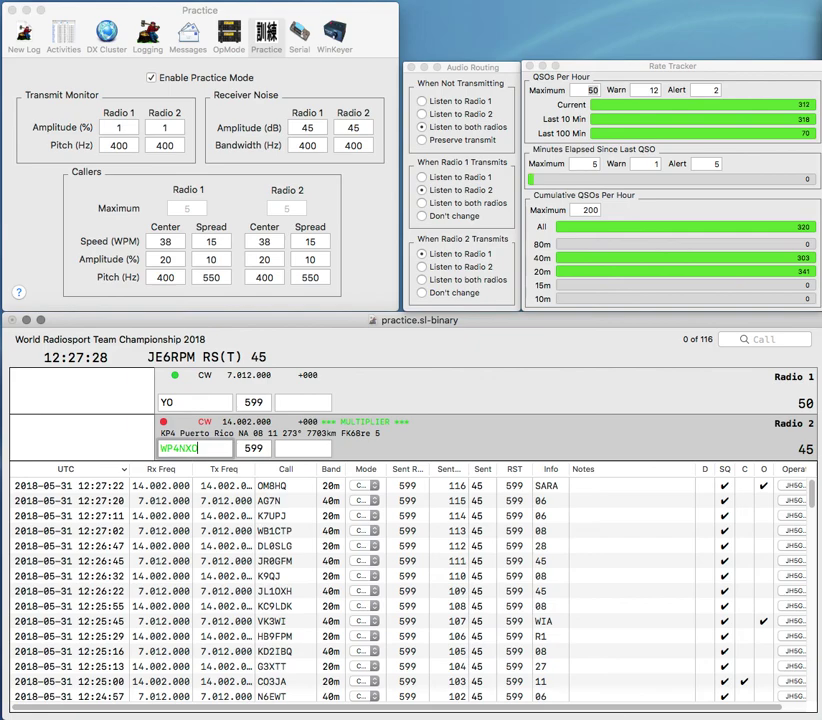
{"action": "key", "text": "space"}
{"action": "type", "text": "11"}
{"action": "key", "text": "Return"}
Step: Complete Radio 1's call as YO3GNF with exchange 28 and send the exchange
{"action": "type", "text": "3GNF"}
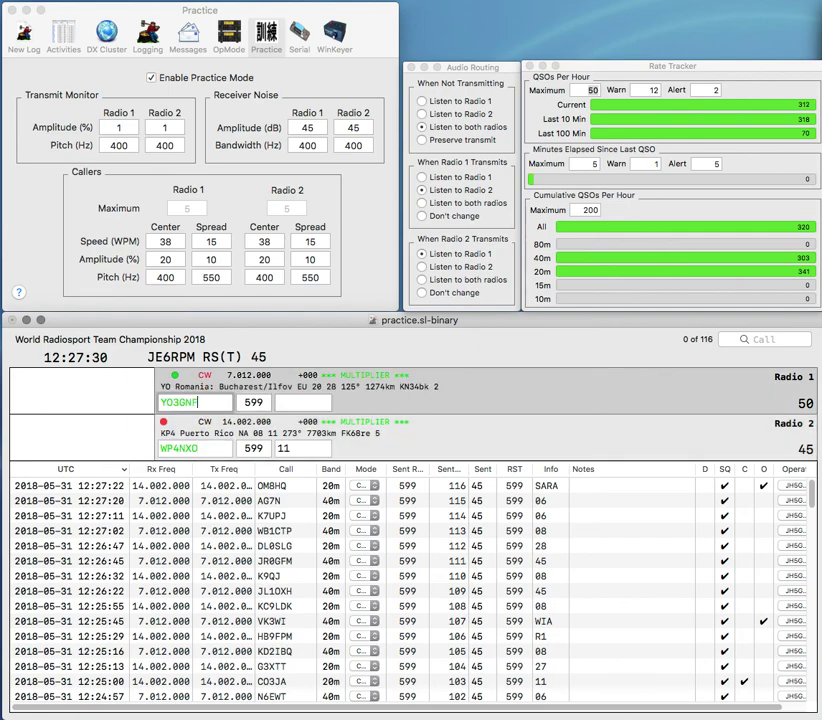
{"action": "key", "text": "space"}
{"action": "type", "text": "28"}
{"action": "key", "text": "Return"}
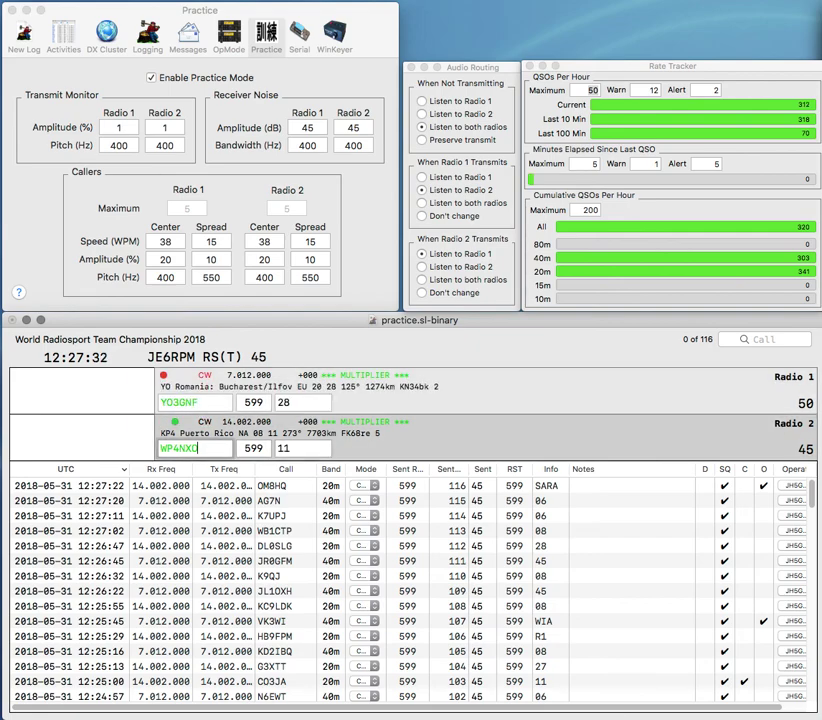
{"action": "key", "text": "space"}
{"action": "key", "text": "Return"}
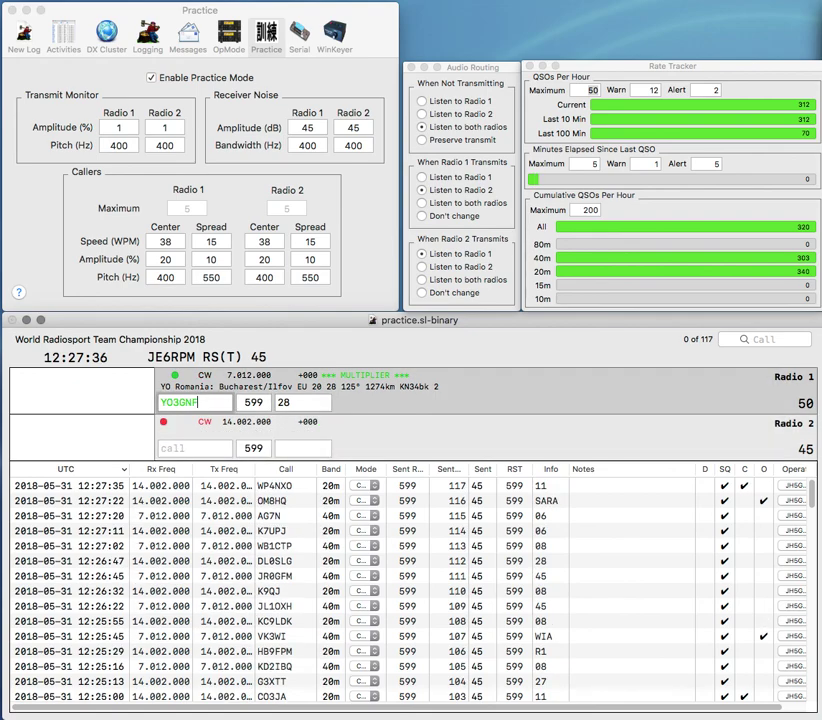
{"action": "key", "text": "Return"}
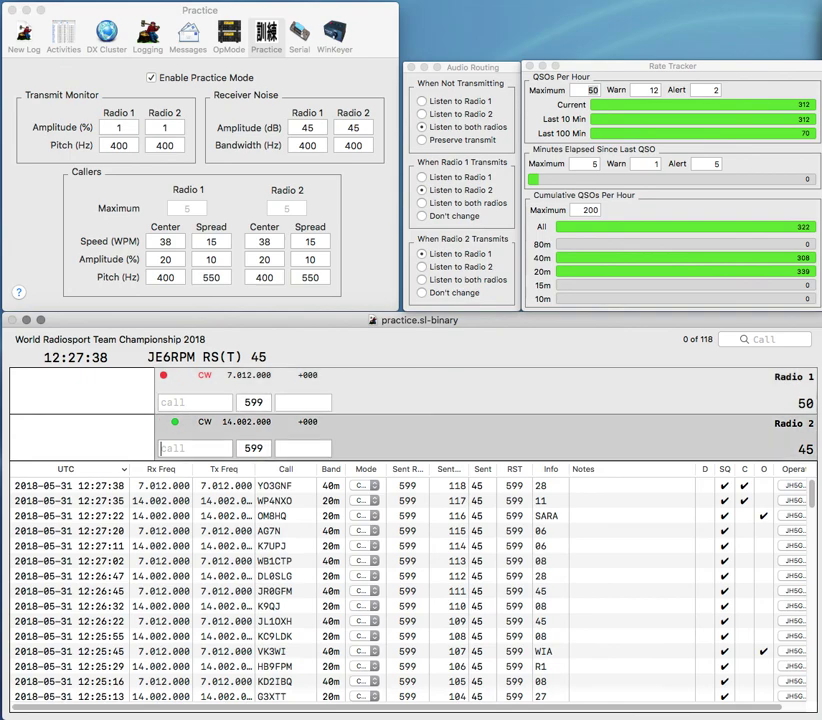
{"action": "type", "text": "7A"}
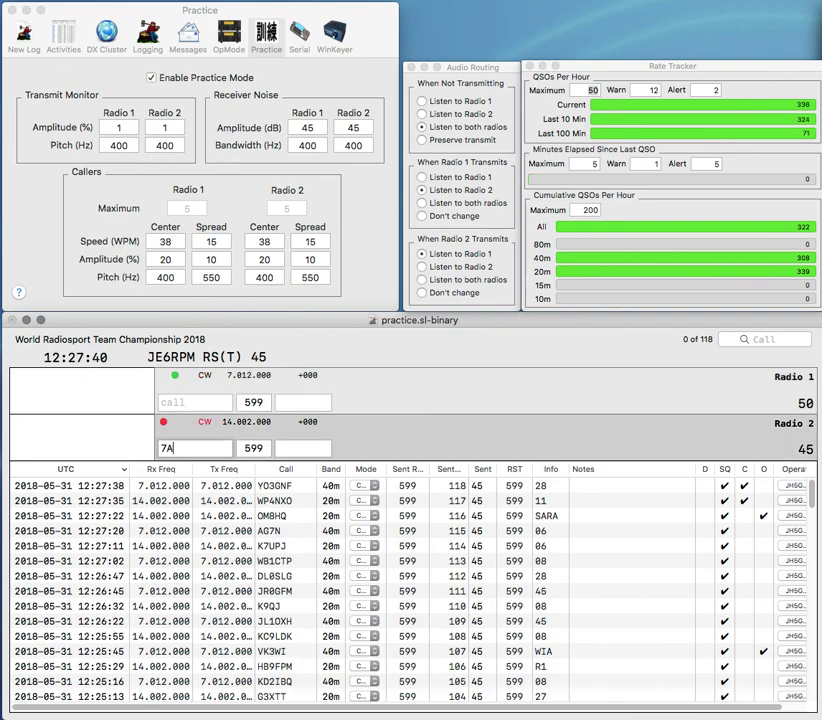
{"action": "type", "text": "W0TUP"}
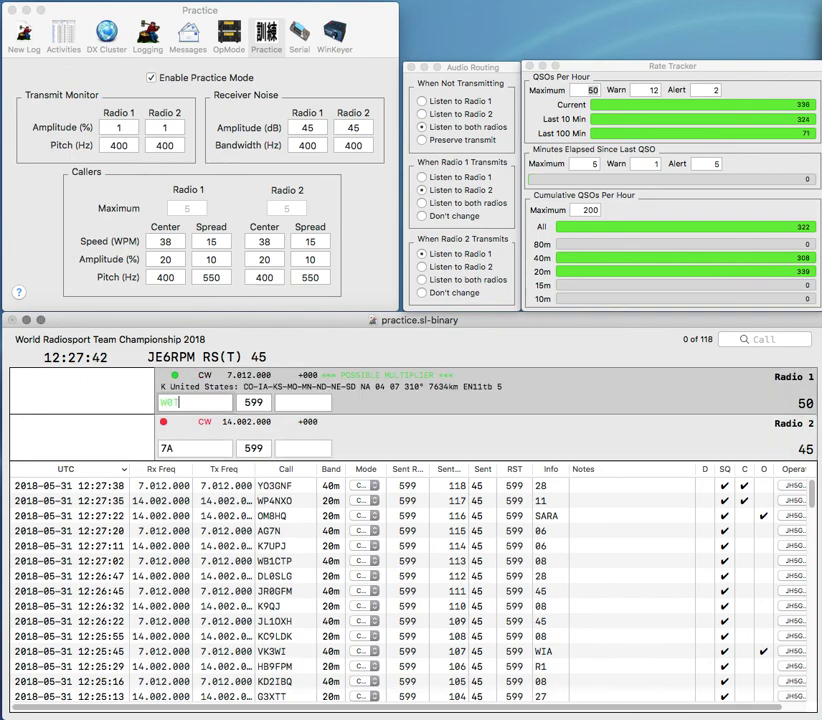
{"action": "key", "text": "Return"}
{"action": "type", "text": "LZ"}
{"action": "key", "text": "Right"}
{"action": "key", "text": "Right"}
{"action": "key", "text": "BackSpace"}
{"action": "type", "text": "U"}
{"action": "key", "text": "space"}
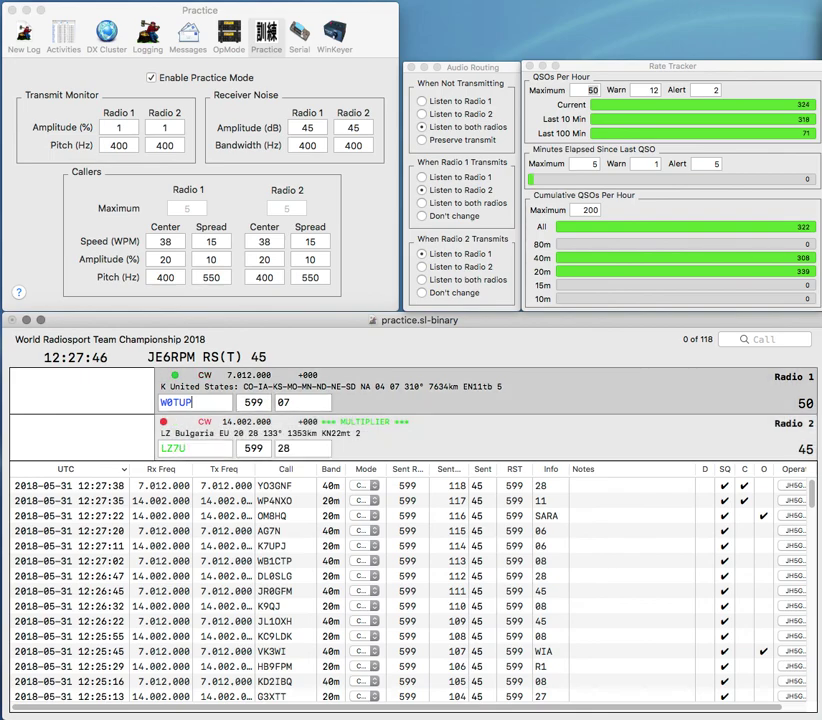
{"action": "key", "text": "Return"}
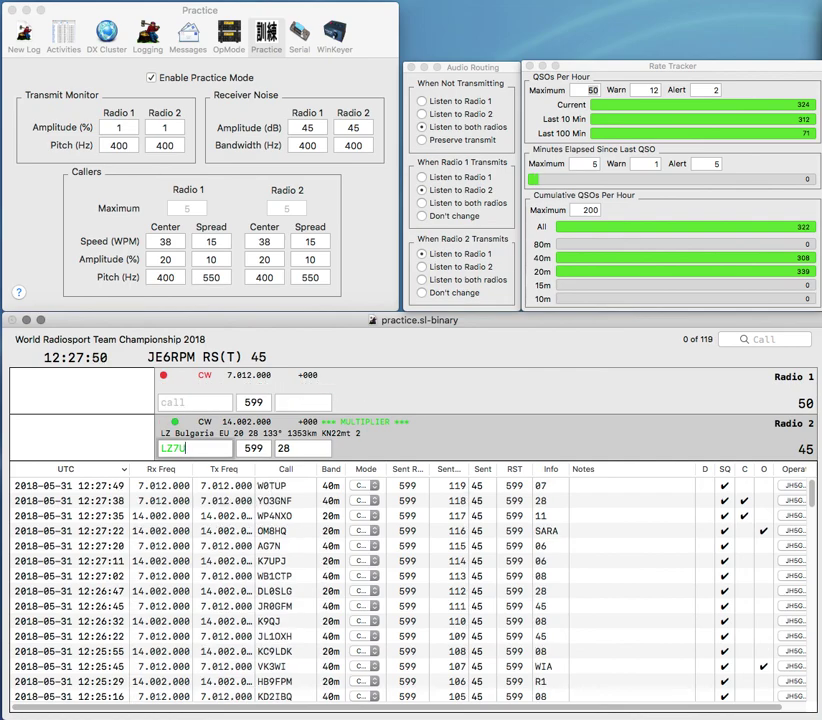
{"action": "key", "text": "Return"}
{"action": "type", "text": "N"}
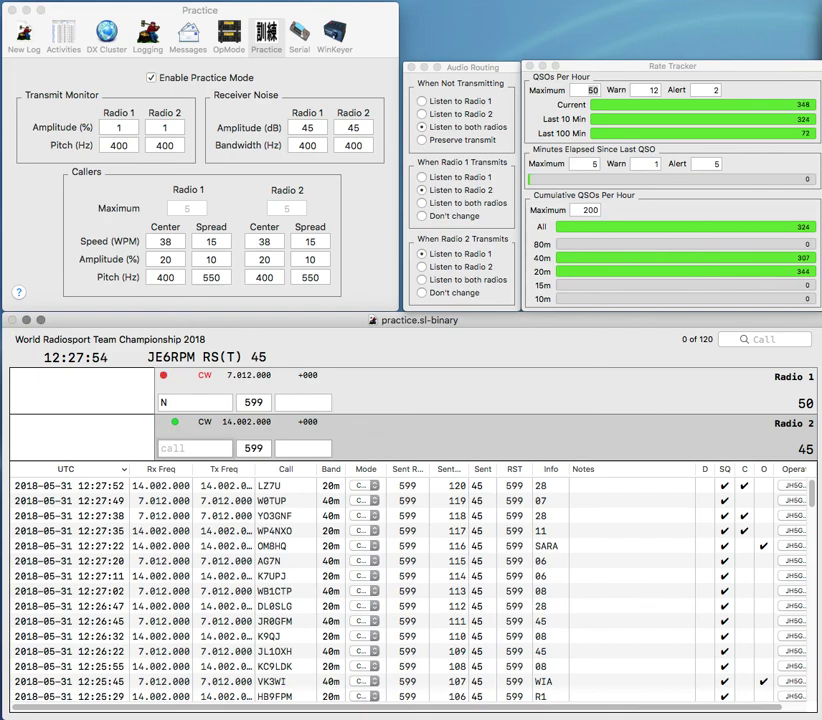
Step: Enter and send the partial call KE1 on Radio 2, and complete Radio 1's call as NX6T
{"action": "type", "text": "KE1"}
{"action": "key", "text": "Return"}
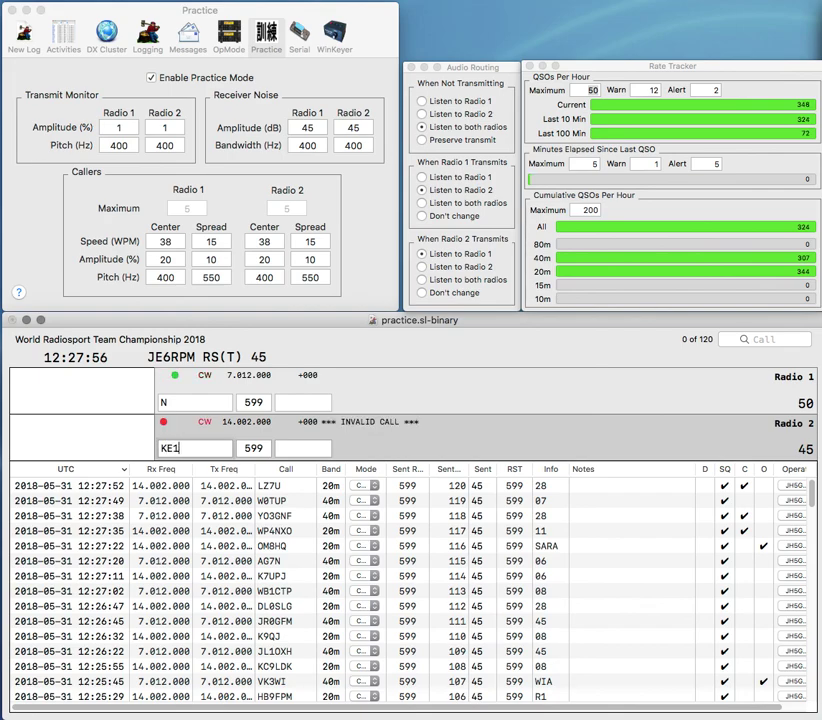
{"action": "type", "text": "X6T"}
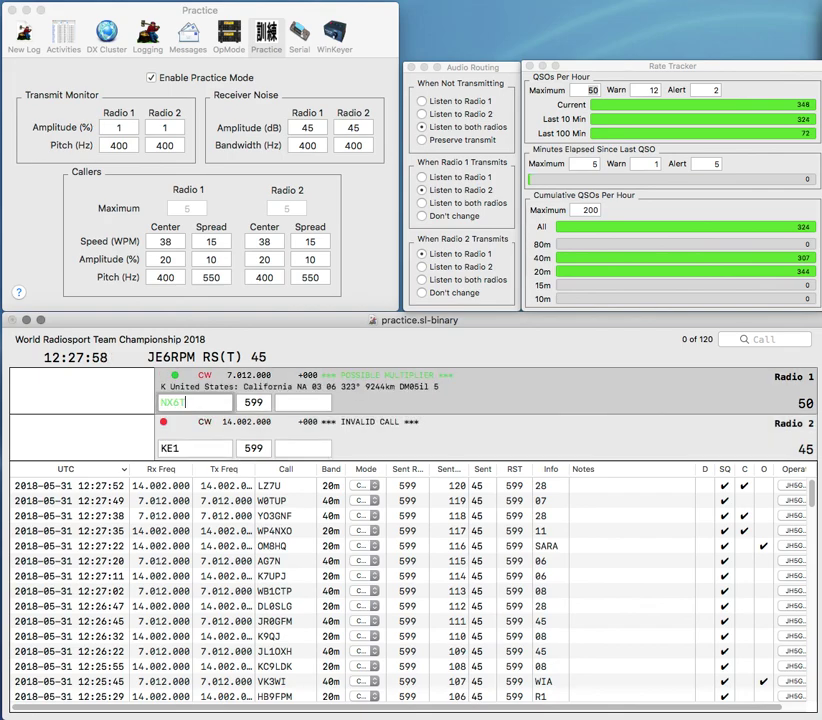
Step: Send the exchange to NX6T on Radio 1, and complete Radio 2's call as KE1LM and send it
{"action": "key", "text": "Return"}
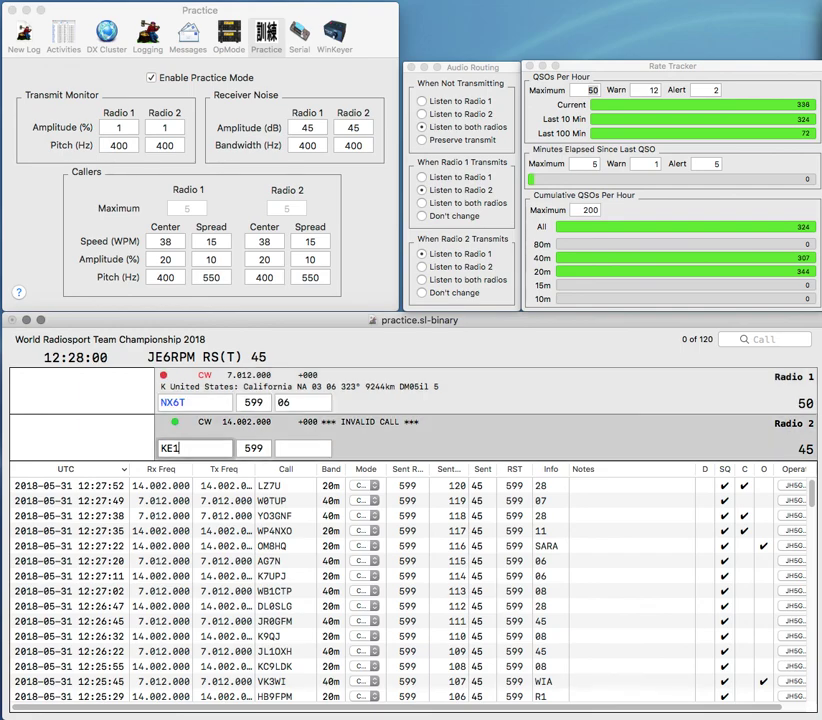
{"action": "type", "text": "LM"}
{"action": "key", "text": "Return"}
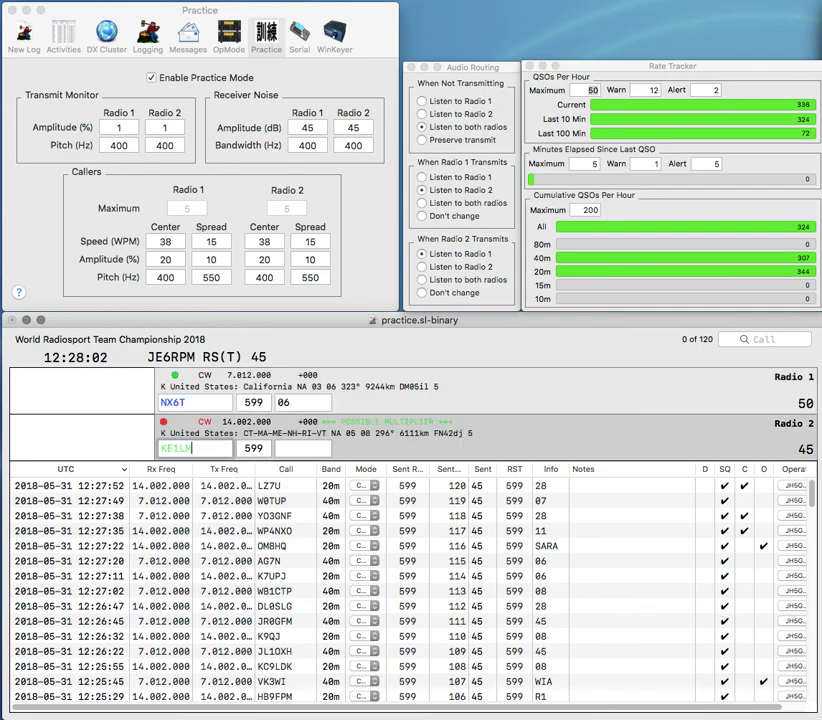
Step: Log NX6T on Radio 1, and correct Radio 2's call to XE1LM and send it
{"action": "key", "text": "Return"}
{"action": "key", "text": "ctrl+a"}
{"action": "key", "text": "Right"}
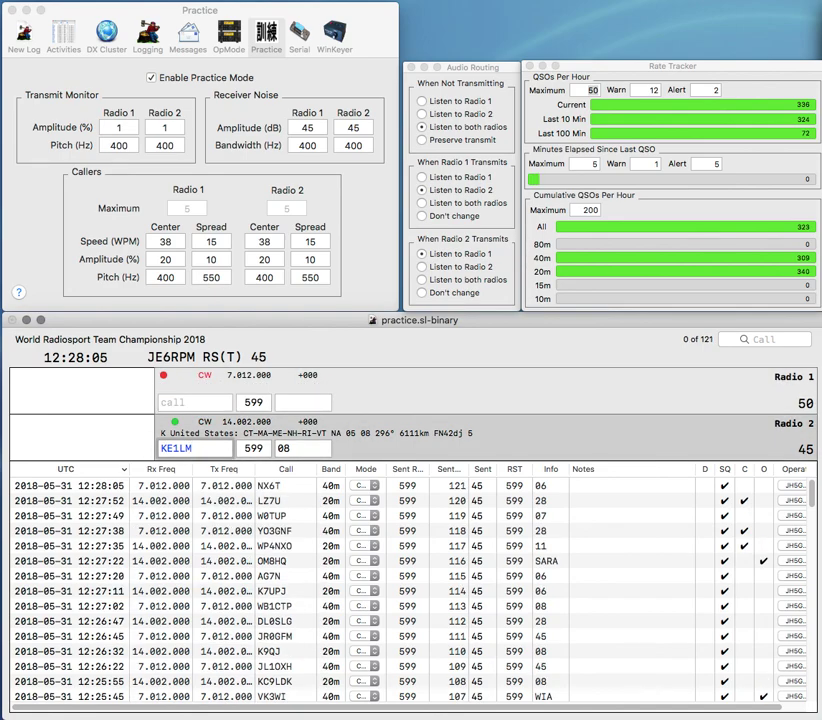
{"action": "key", "text": "BackSpace"}
{"action": "type", "text": "X"}
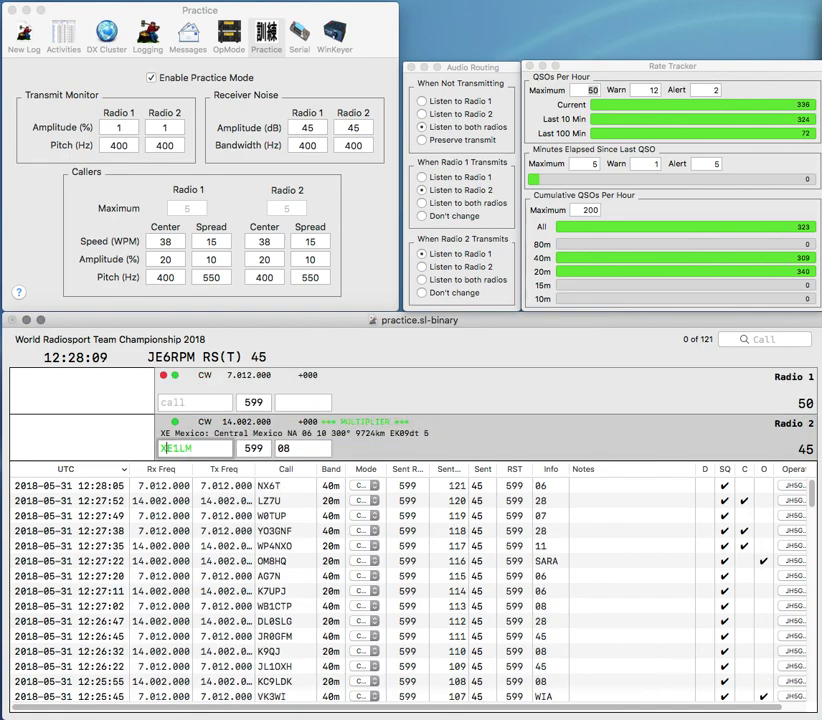
{"action": "key", "text": "Return"}
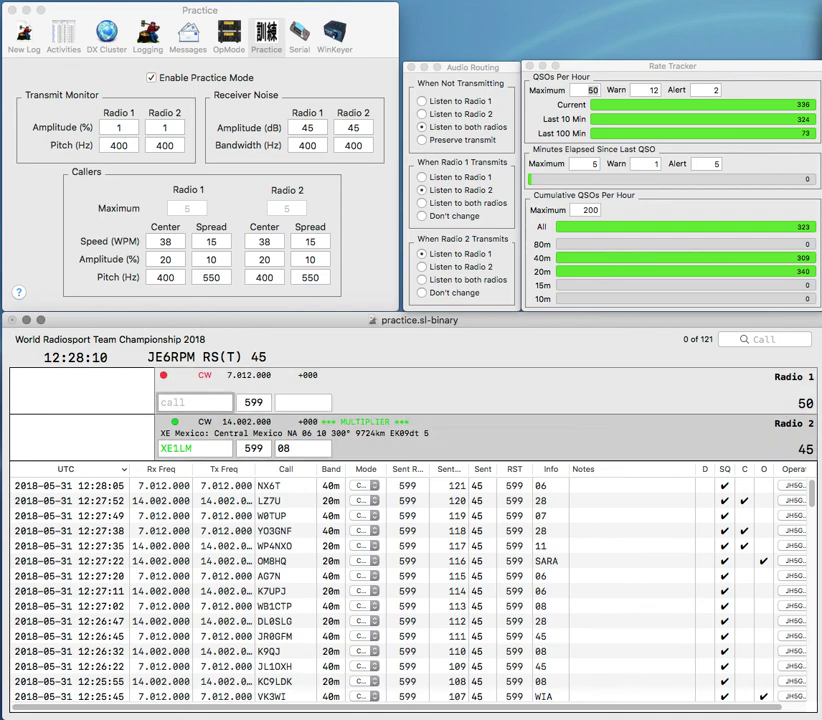
Step: Enter E7HQ on Radio 1 and send the exchange
{"action": "type", "text": "E7HQ"}
{"action": "key", "text": "Return"}
{"action": "key", "text": "Return"}
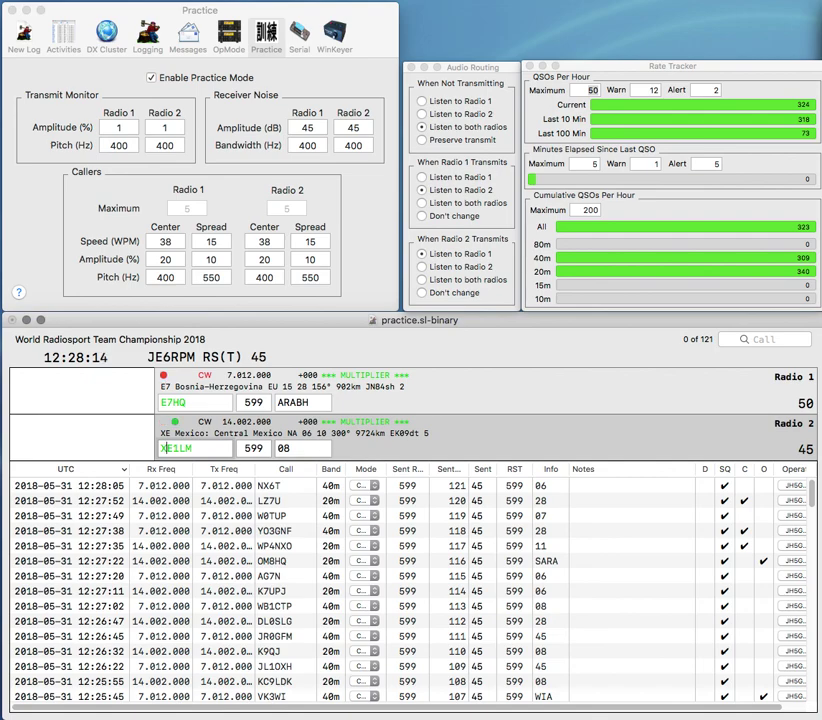
Step: Set Radio 2's received exchange to FMRE and log XE1LM
{"action": "type", "text": "FM"}
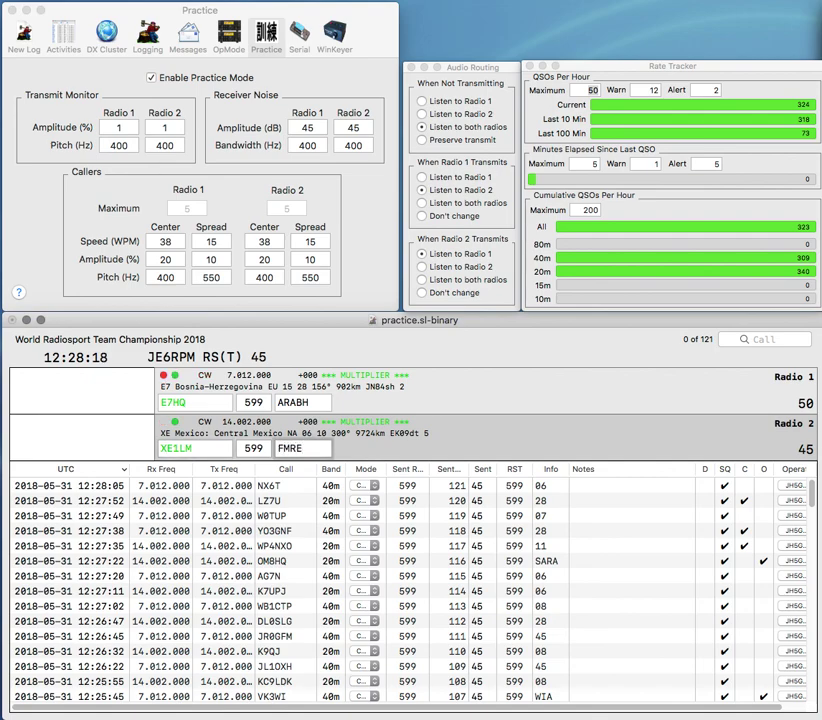
{"action": "type", "text": "RE"}
{"action": "key", "text": "Return"}
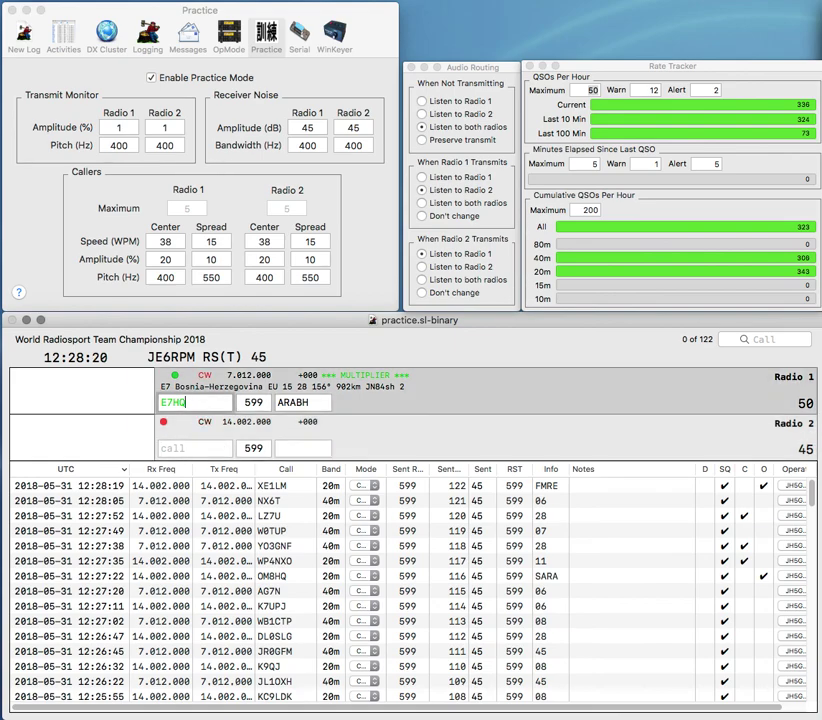
Step: Log E7HQ on Radio 1, and enter NZ1Q with exchange 08 on Radio 2
{"action": "key", "text": "Return"}
{"action": "type", "text": "NZ1G"}
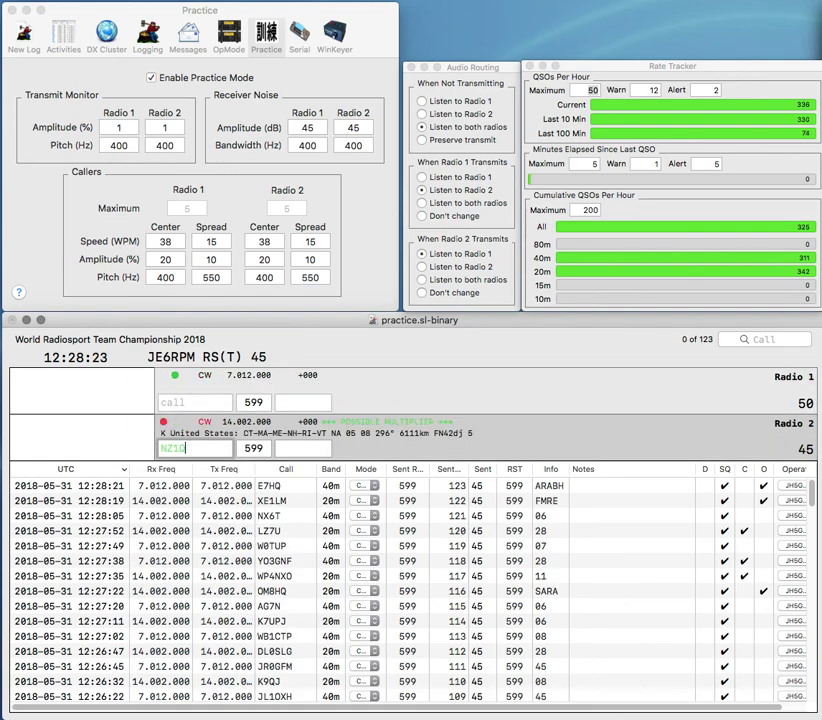
{"action": "key", "text": "Tab"}
{"action": "type", "text": "08"}
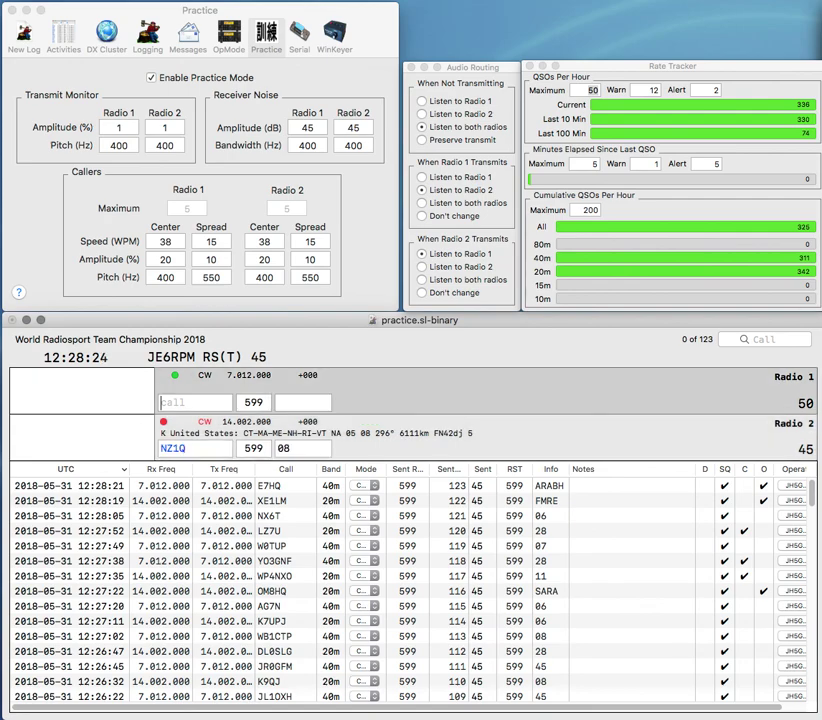
{"action": "type", "text": "G"}
{"action": "key", "text": "Return"}
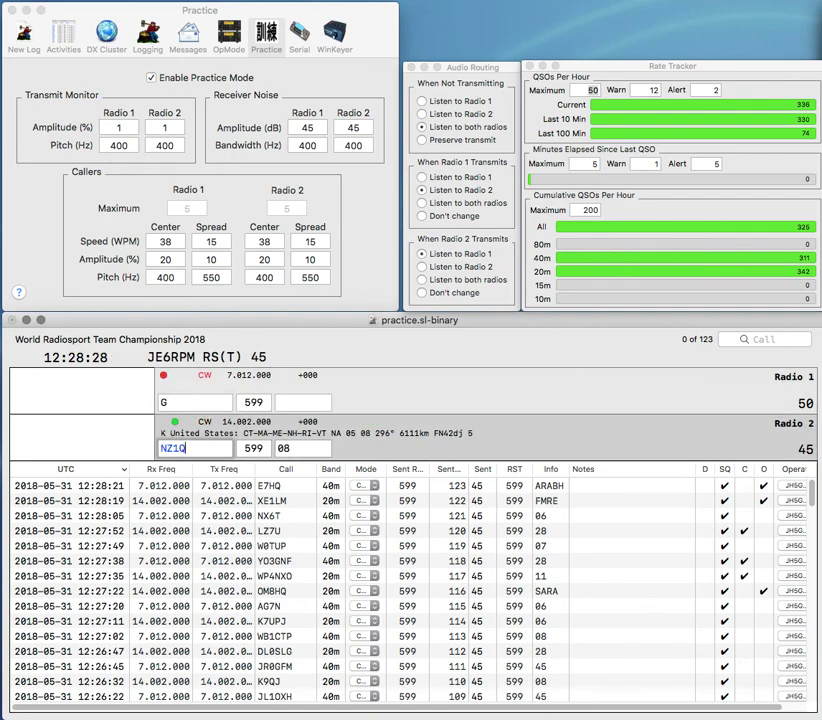
{"action": "key", "text": "Return"}
Step: Extend Radio 1's partial call to K4CG and send it, and enter and send 2E0MGP on Radio 2
{"action": "type", "text": "K"}
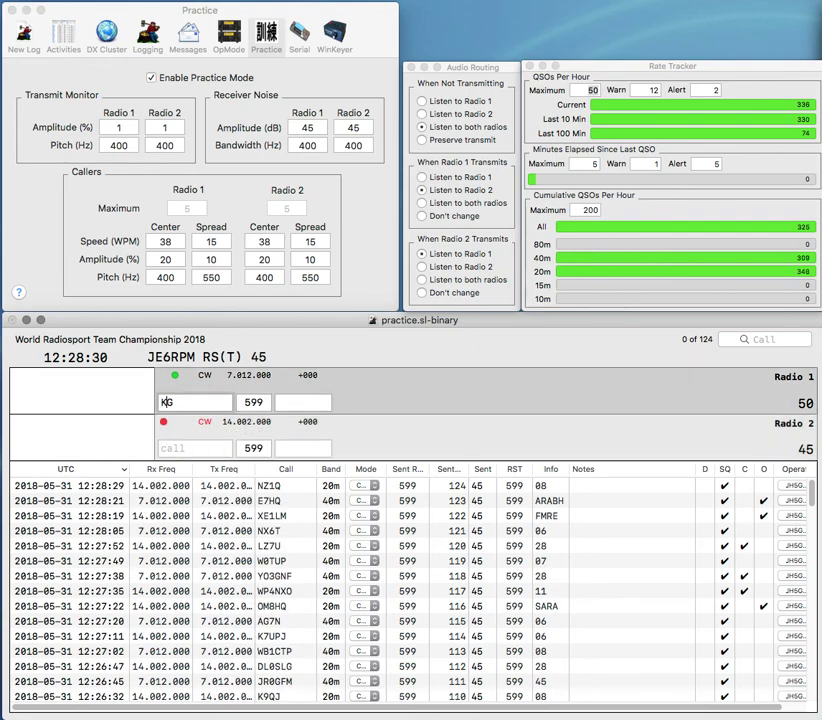
{"action": "type", "text": "4C"}
{"action": "key", "text": "Return"}
{"action": "type", "text": "2E0MGP"}
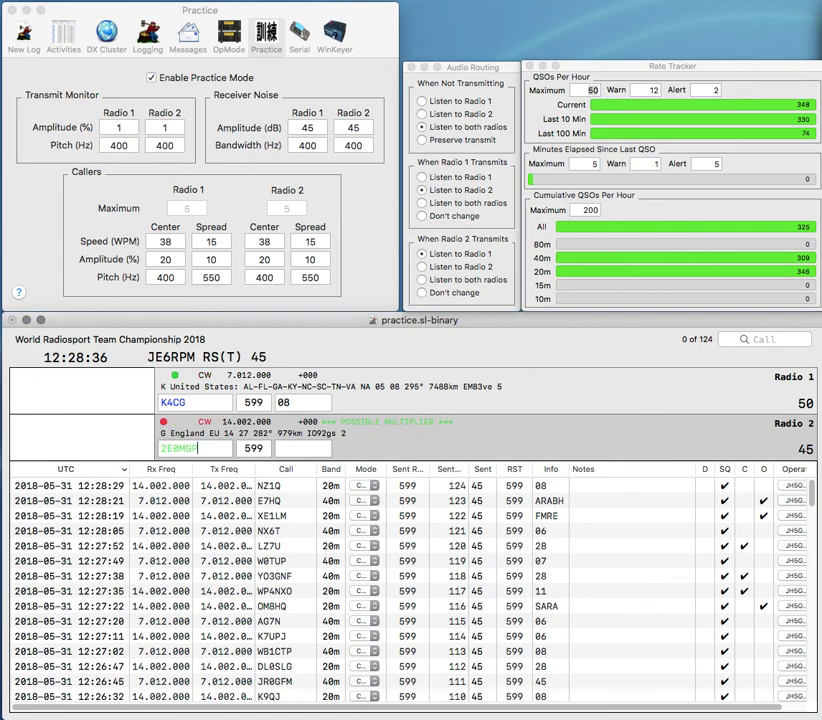
{"action": "key", "text": "Return"}
{"action": "type", "text": "A"}
{"action": "key", "text": "Return"}
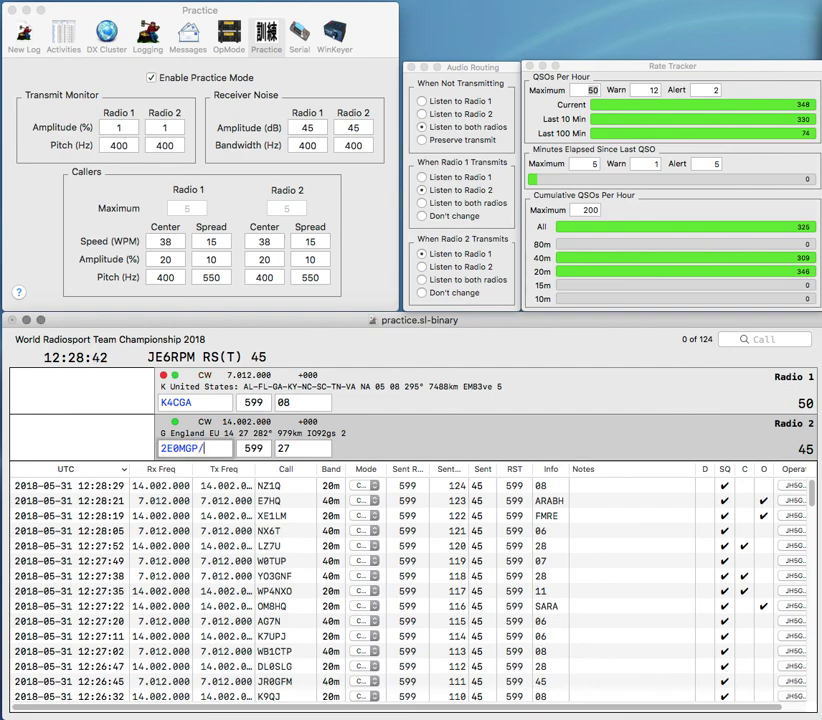
{"action": "key", "text": "Return"}
{"action": "key", "text": "Tab"}
{"action": "key", "text": "Tab"}
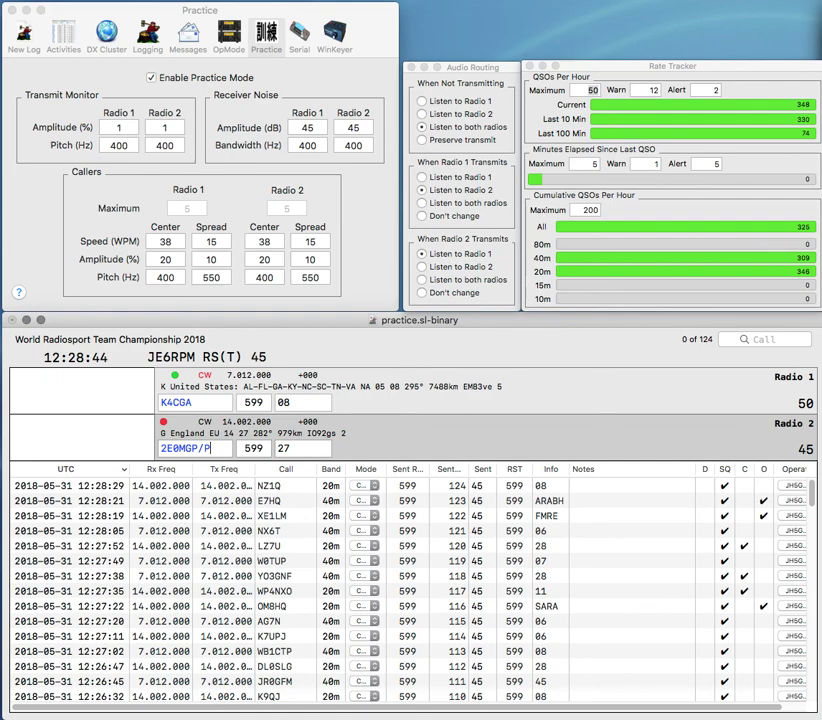
{"action": "key", "text": "Tab"}
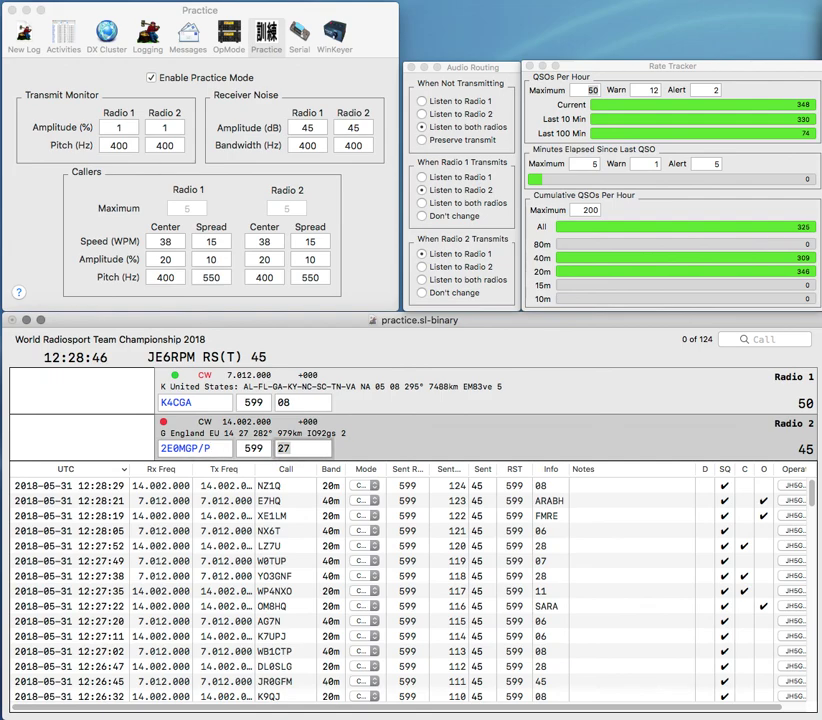
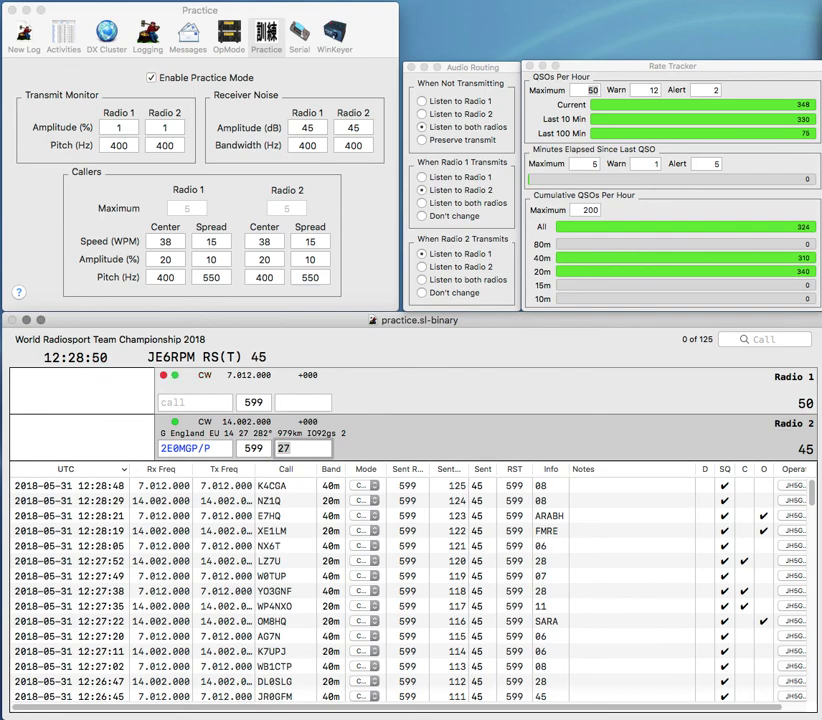
{"action": "key", "text": "Return"}
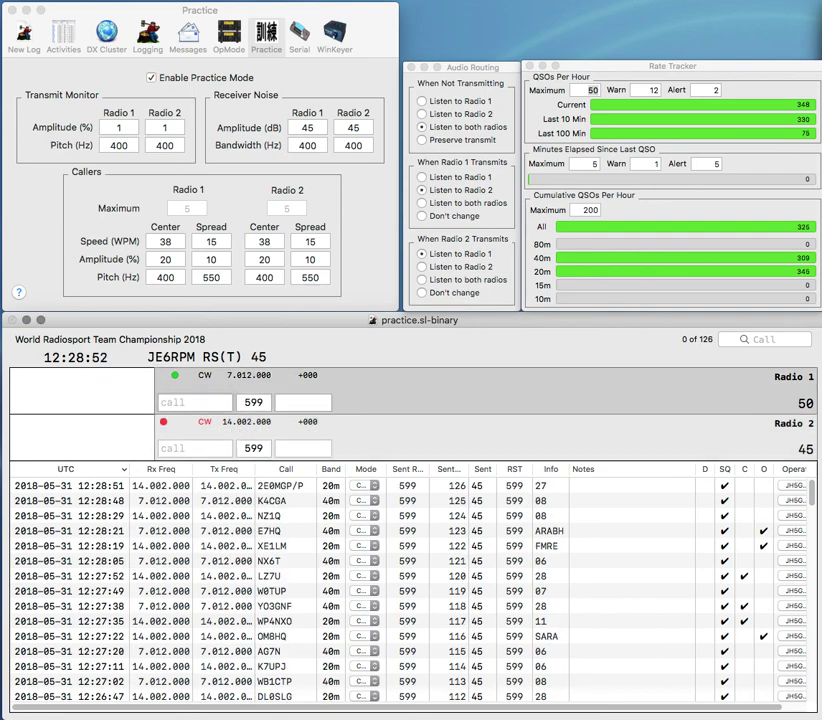
Step: Enter and send the partial call Q on Radio 1 and IR2BEN on Radio 2
{"action": "type", "text": "Q"}
{"action": "key", "text": "Return"}
{"action": "key", "text": "Tab"}
{"action": "type", "text": "I"}
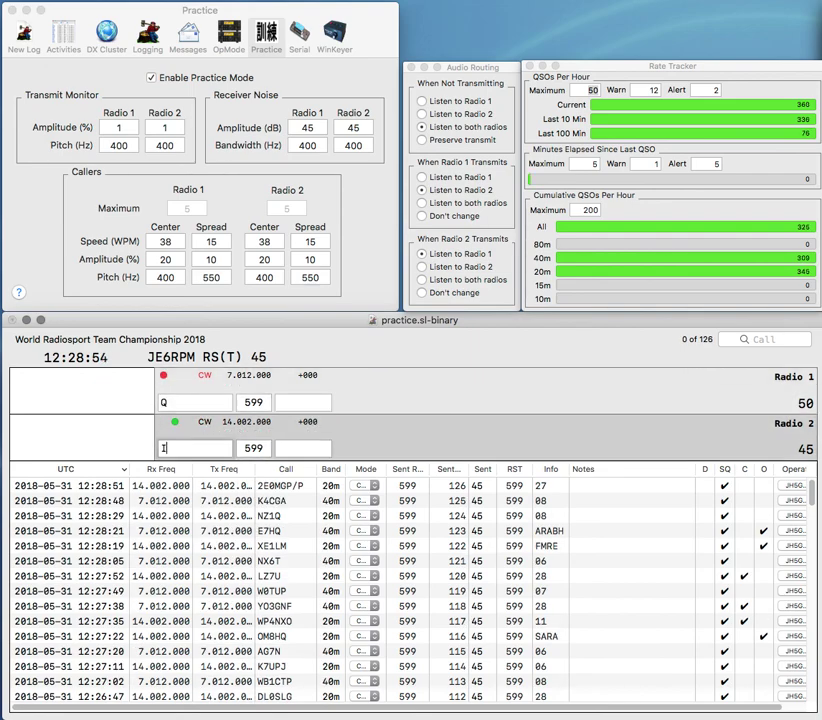
{"action": "type", "text": "R2DEN"}
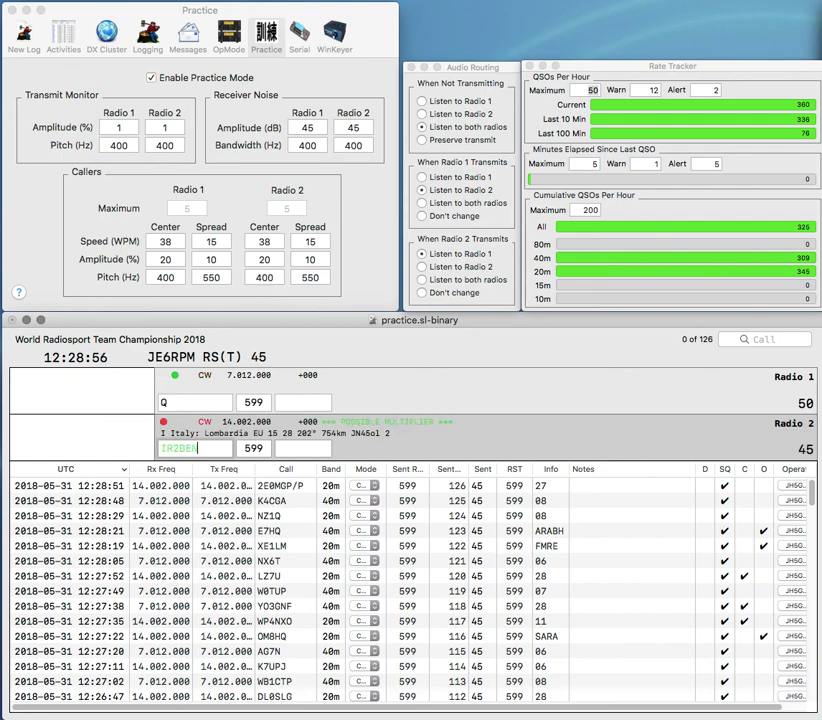
{"action": "key", "text": "Return"}
Step: Extend Radio 1's partial call to HQ and send it
{"action": "type", "text": "9"}
{"action": "key", "text": "BackSpace"}
{"action": "type", "text": "H"}
{"action": "key", "text": "Return"}
{"action": "key", "text": "Tab"}
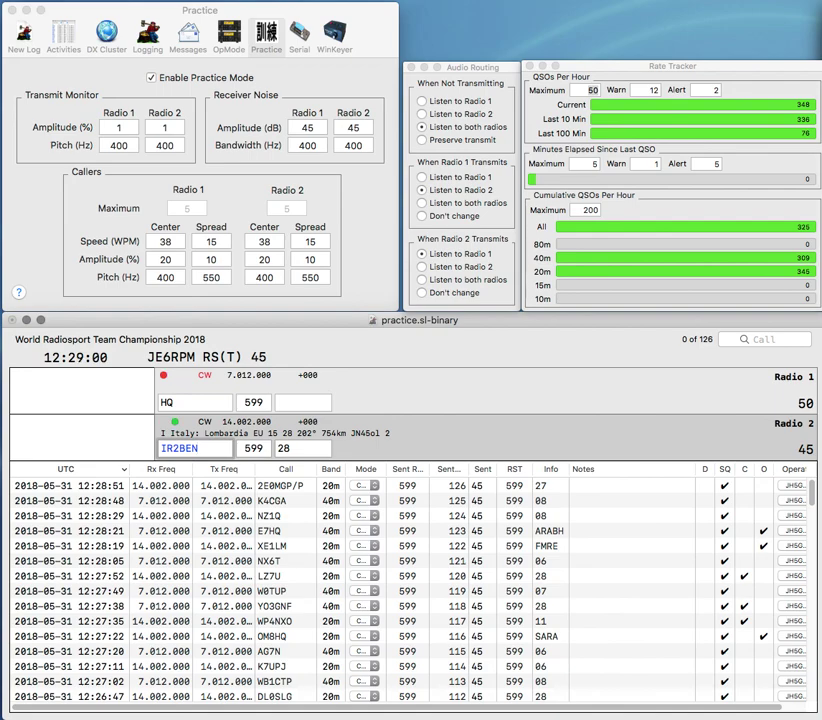
Step: Correct Radio 2's call to IL2BEN and send it
{"action": "key", "text": "Home"}
{"action": "key", "text": "Right"}
{"action": "key", "text": "Right"}
{"action": "key", "text": "BackSpace"}
{"action": "type", "text": "L"}
{"action": "key", "text": "Return"}
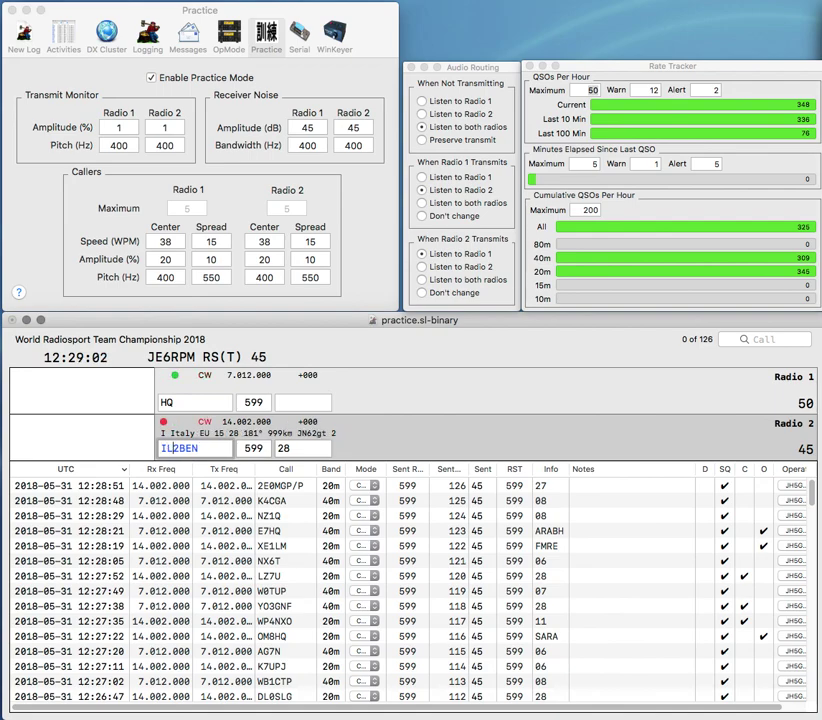
Step: Complete Radio 1's call as 4V0HQ and correct Radio 2's call to EL2BEN, sending both
{"action": "key", "text": "Tab"}
{"action": "type", "text": "4V0"}
{"action": "key", "text": "Return"}
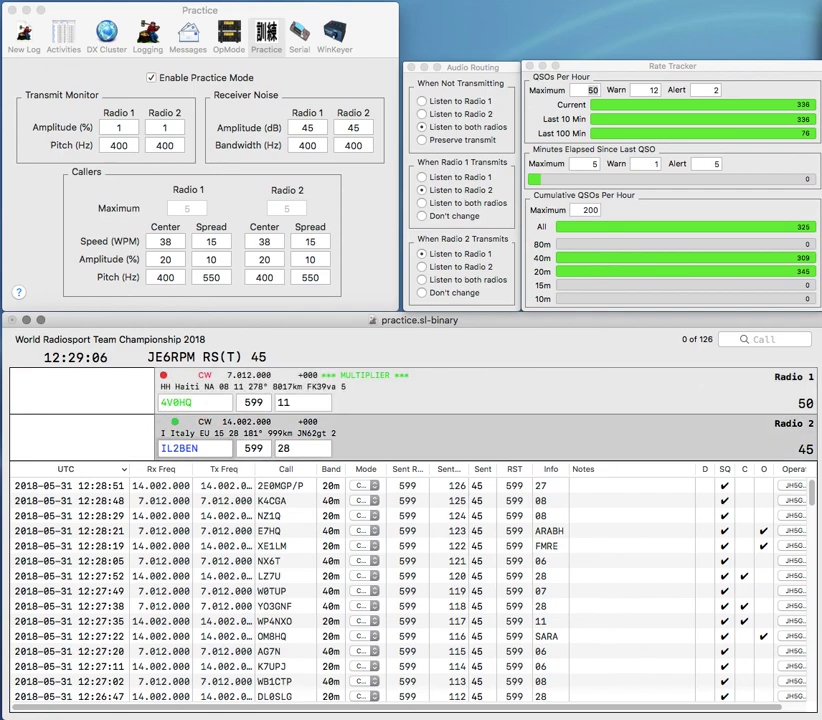
{"action": "key", "text": "BackSpace"}
{"action": "type", "text": "E"}
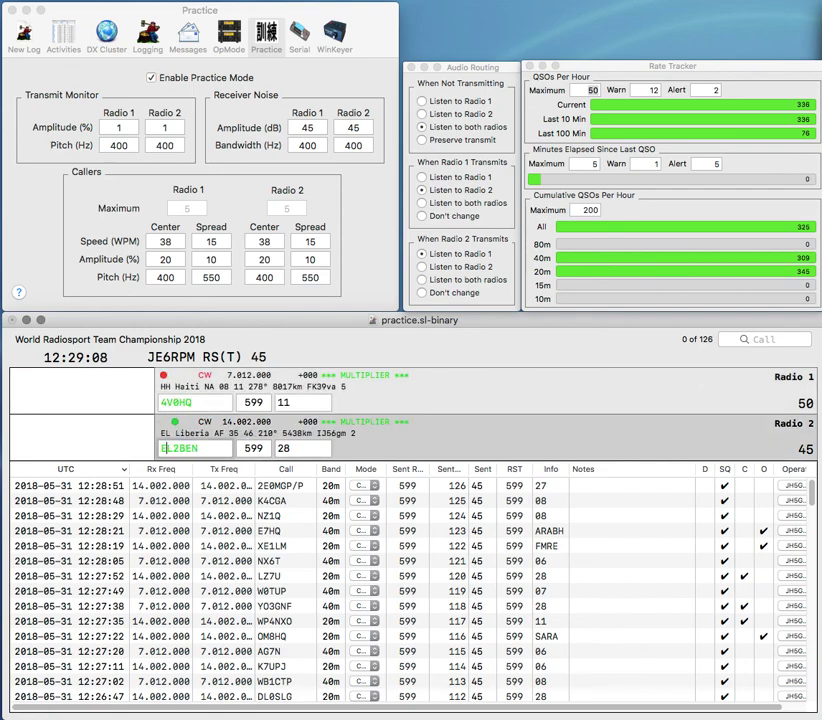
{"action": "key", "text": "Return"}
Step: Set Radio 1's received exchange to RCH and log 4V0HQ
{"action": "key", "text": "Tab"}
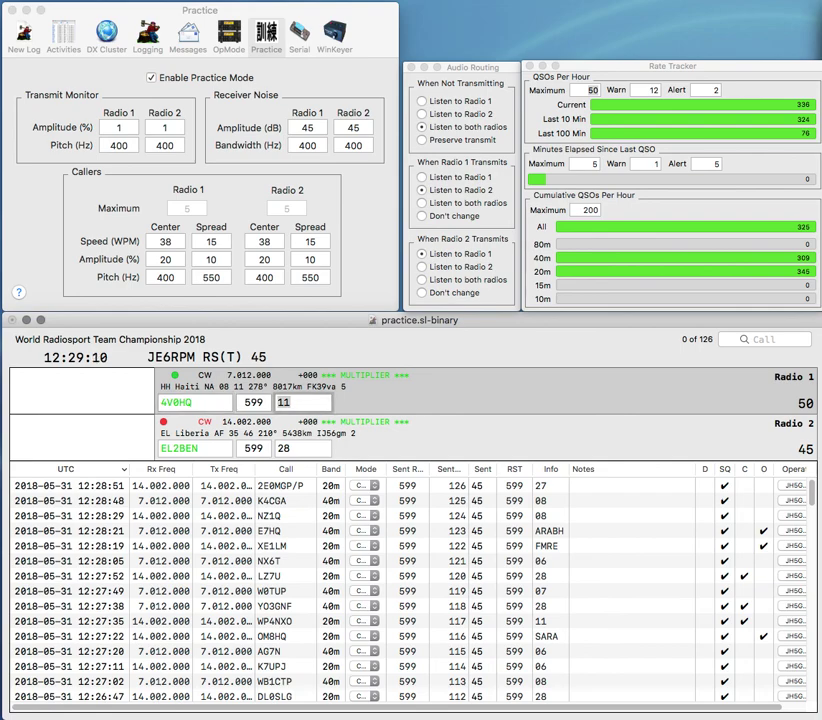
{"action": "type", "text": "RCH"}
{"action": "key", "text": "Return"}
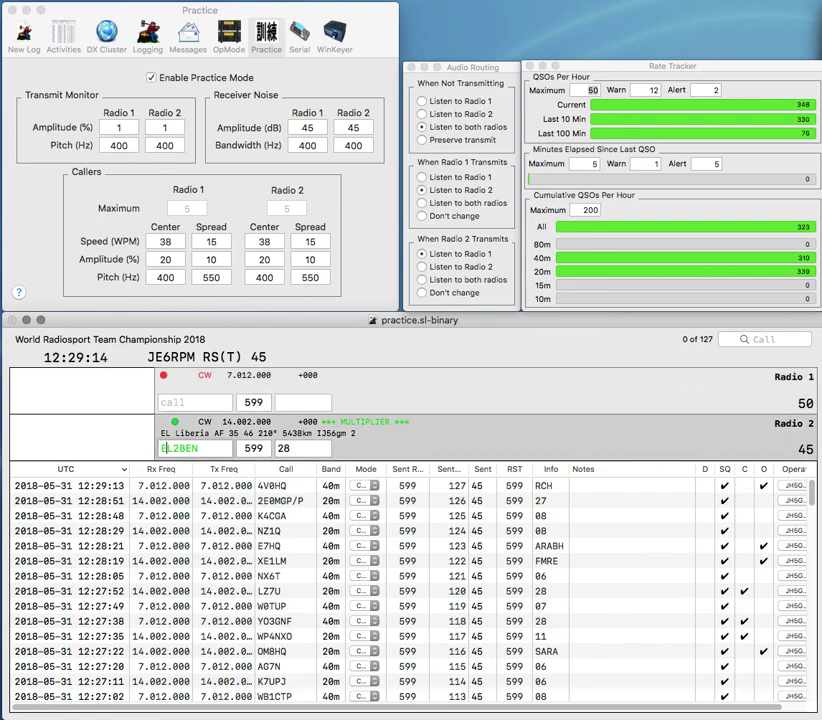
Step: Set Radio 2's received exchange to LRAA and log EL2BEN
{"action": "key", "text": "Tab"}
{"action": "type", "text": "LRA"}
{"action": "type", "text": "S"}
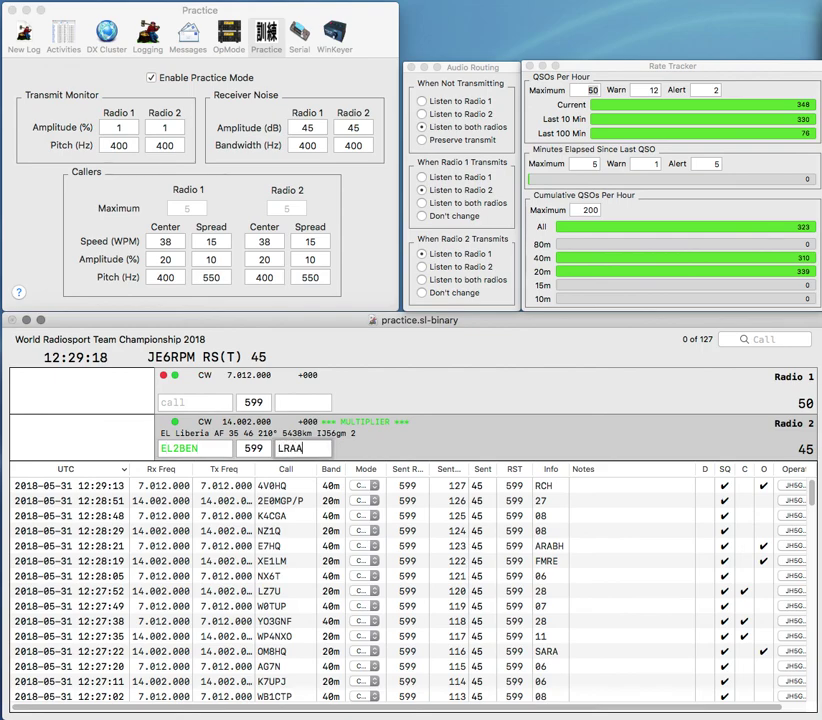
{"action": "key", "text": "Return"}
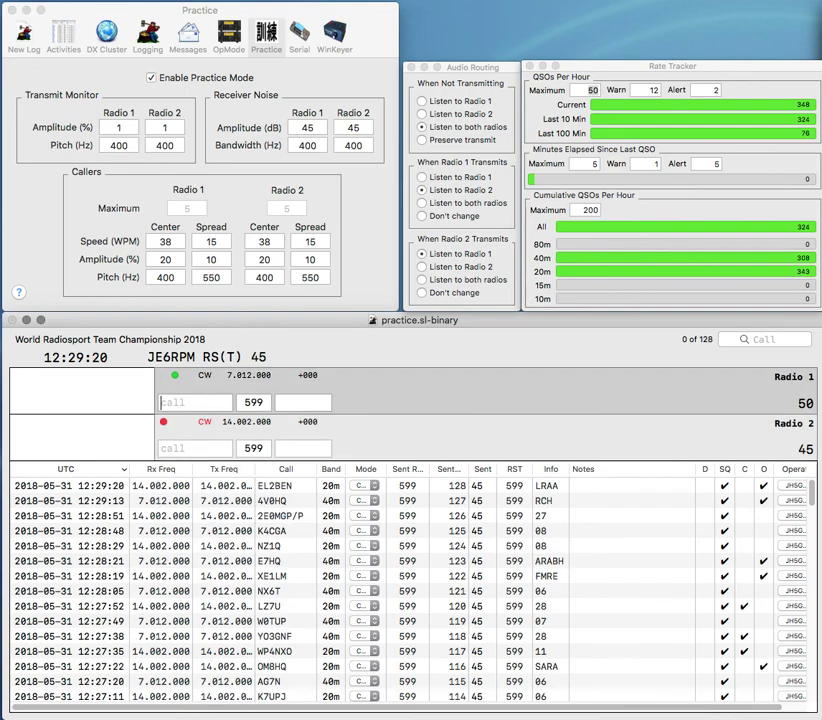
Step: Enter and send the partial call ANT on Radio 1, and enter the partial call HY on Radio 2
{"action": "type", "text": "W"}
{"action": "key", "text": "BackSpace"}
{"action": "type", "text": "ANT"}
{"action": "key", "text": "Return"}
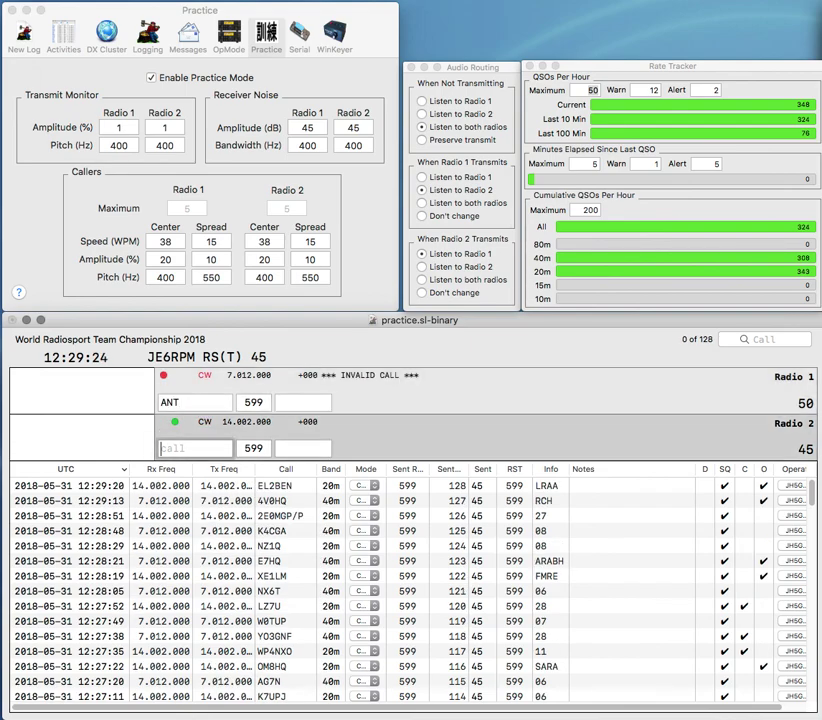
{"action": "type", "text": "HY"}
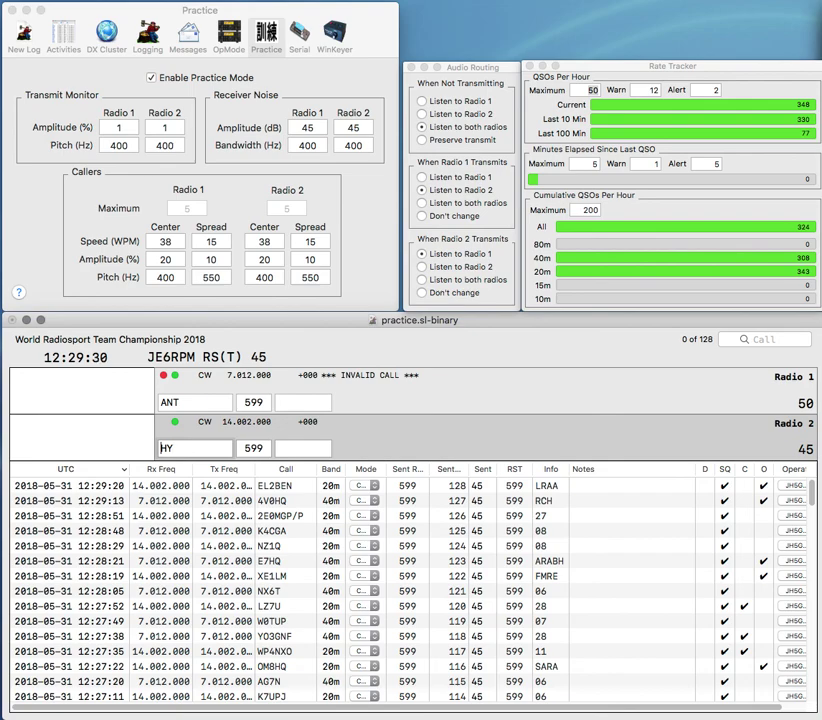
Step: Complete Radio 1's call as RN5ANT, and extend Radio 2's partial call to VCHY and send it
{"action": "key", "text": "Up"}
{"action": "type", "text": "RN5"}
{"action": "key", "text": "Down"}
{"action": "key", "text": "Up"}
{"action": "key", "text": "Down"}
{"action": "type", "text": "V"}
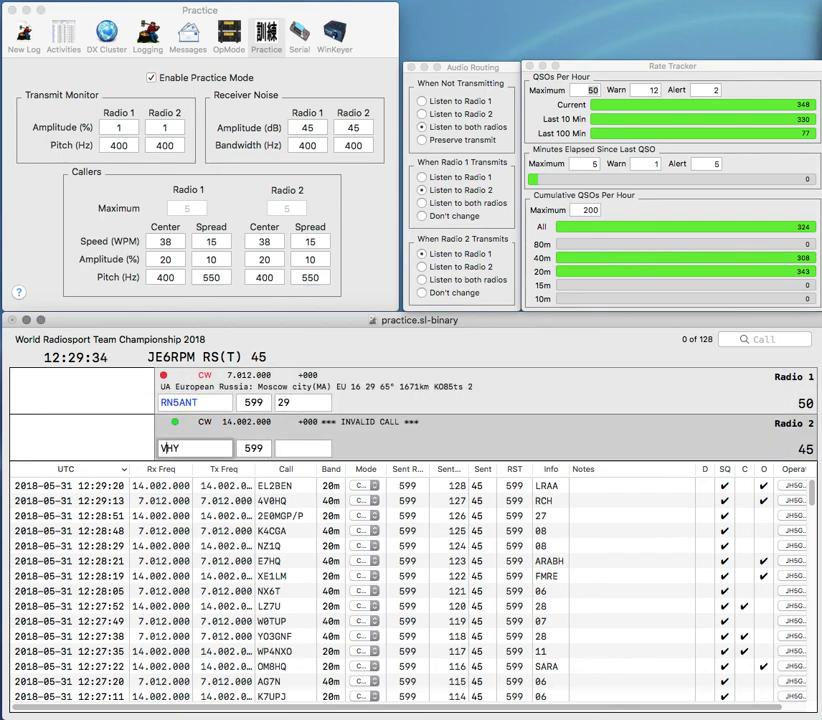
{"action": "type", "text": "C"}
{"action": "key", "text": "Return"}
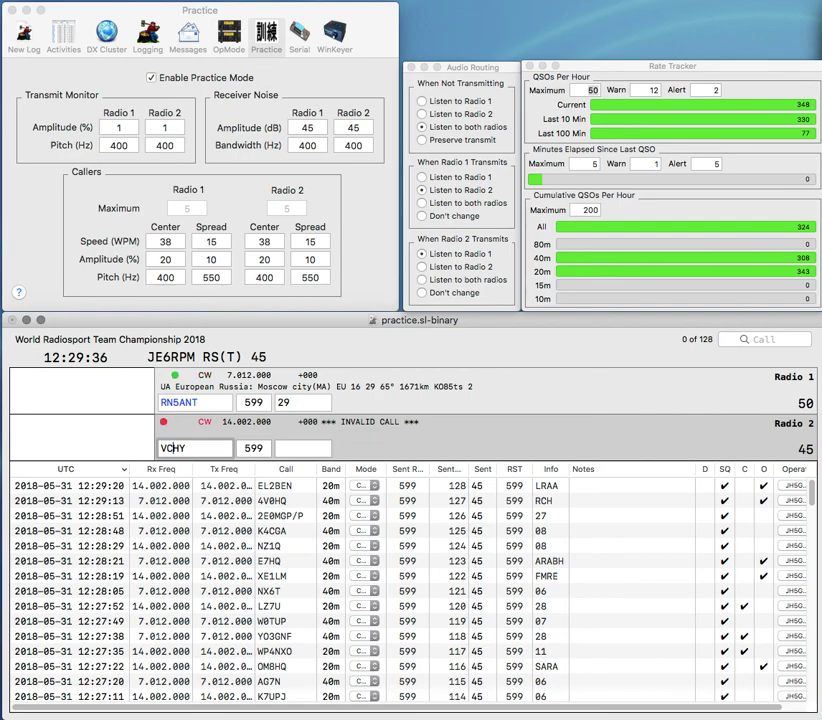
{"action": "key", "text": "Up"}
{"action": "left_click", "coordinate": [171, 402]}
{"action": "key", "text": "BackSpace"}
{"action": "type", "text": "3"}
{"action": "key", "text": "Return"}
{"action": "key", "text": "Down"}
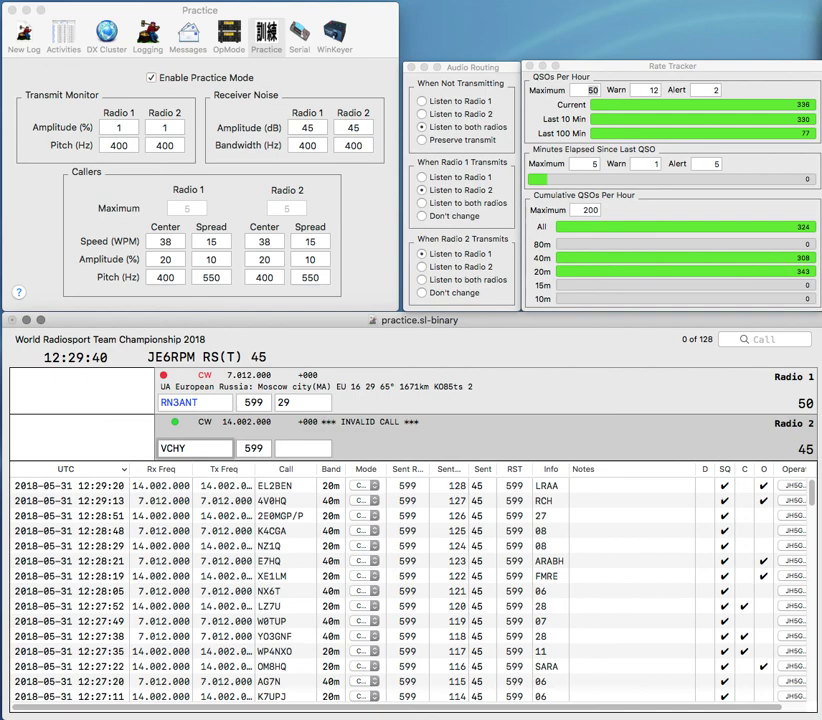
{"action": "type", "text": "4"}
{"action": "key", "text": "BackSpace"}
{"action": "key", "text": "Delete"}
{"action": "key", "text": "Delete"}
{"action": "type", "text": "3J"}
{"action": "key", "text": "Return"}
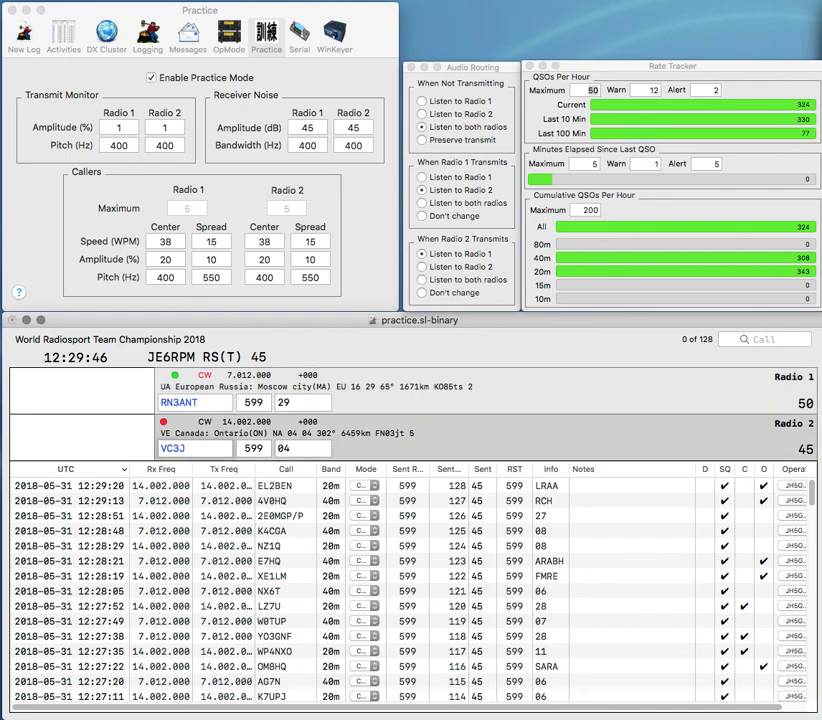
{"action": "key", "text": "Return"}
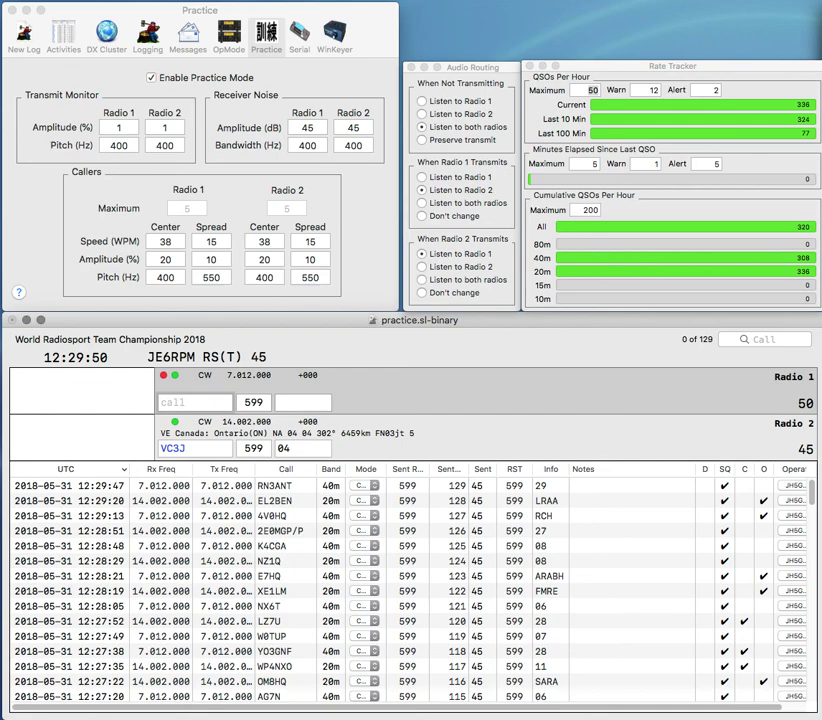
Step: Log VC3J on Radio 2, and enter and send the partial calls YOG on Radio 1 and 5Z on Radio 2
{"action": "key", "text": "Return"}
{"action": "type", "text": "YOG"}
{"action": "key", "text": "Return"}
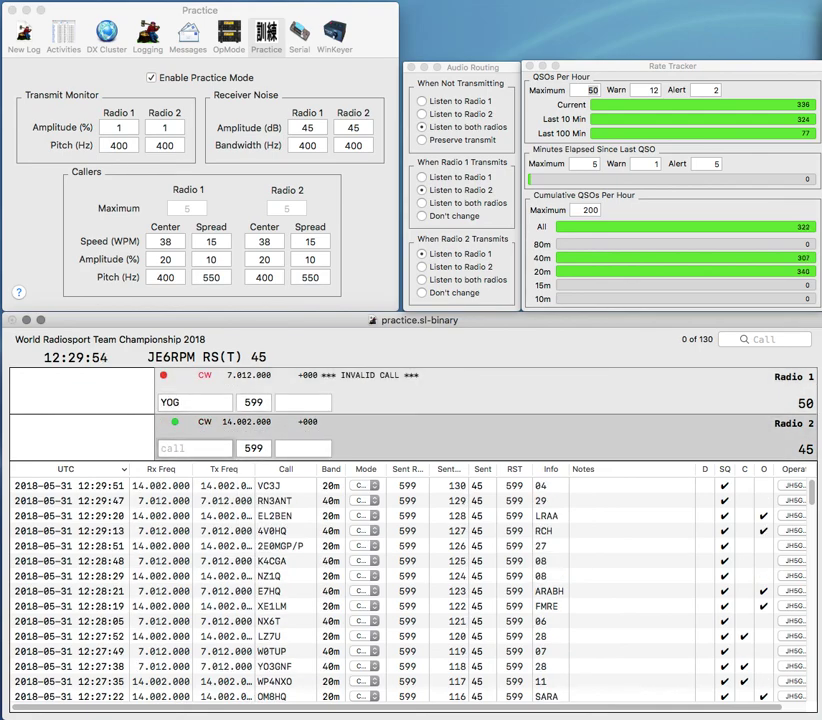
{"action": "type", "text": "5Z"}
{"action": "key", "text": "Return"}
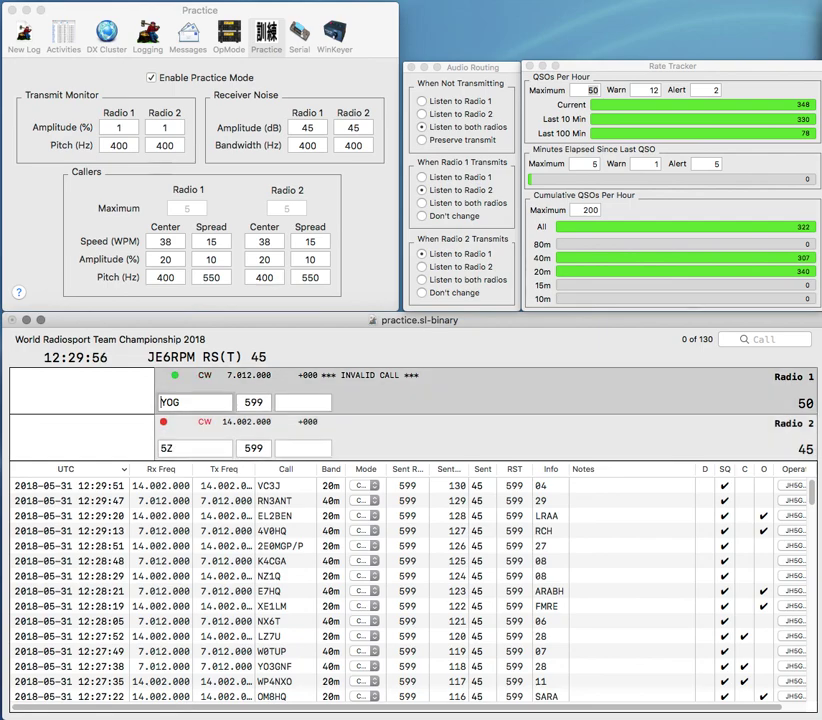
{"action": "type", "text": "KE4"}
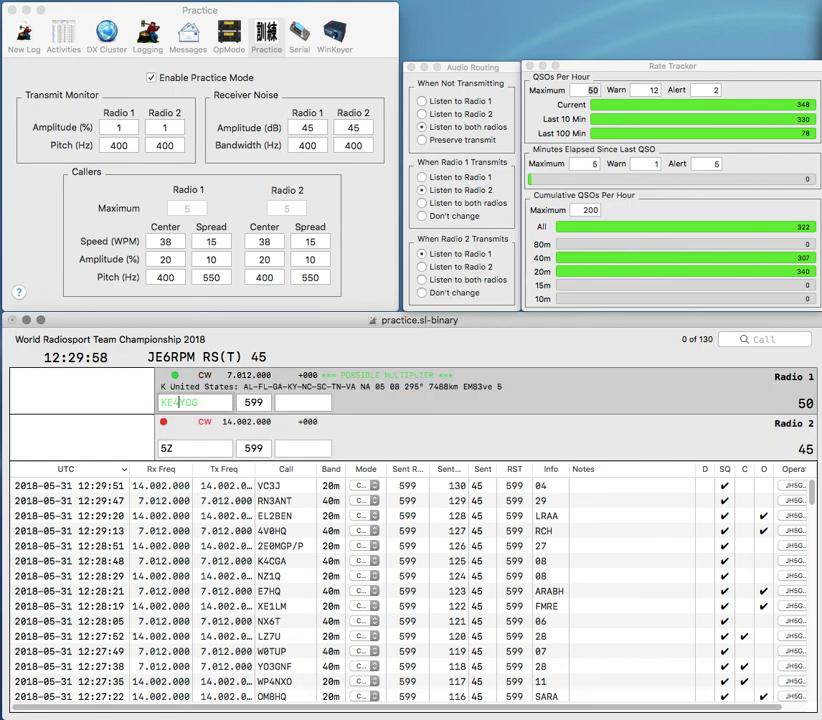
{"action": "key", "text": "Return"}
{"action": "type", "text": "S5"}
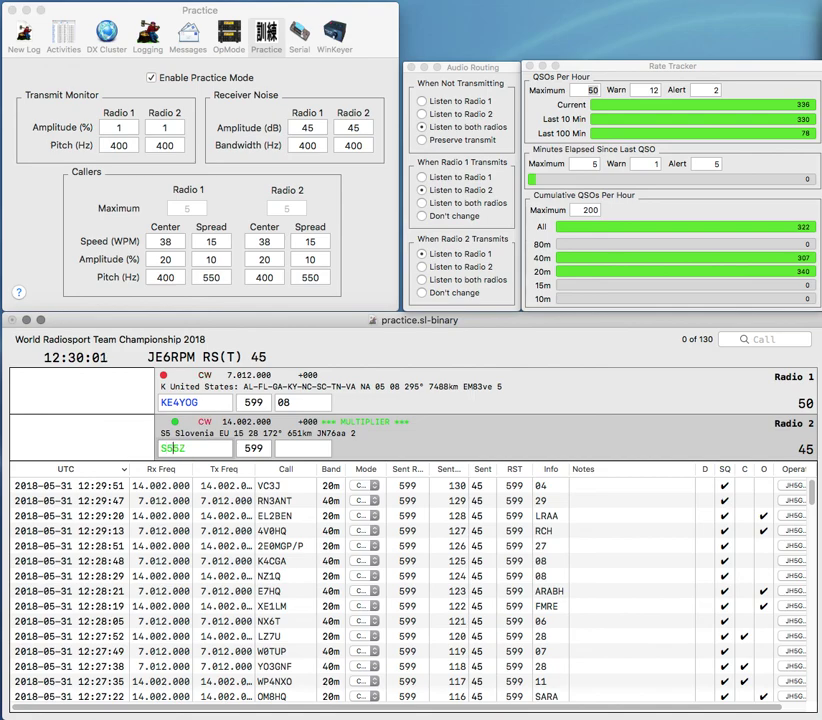
{"action": "key", "text": "Return"}
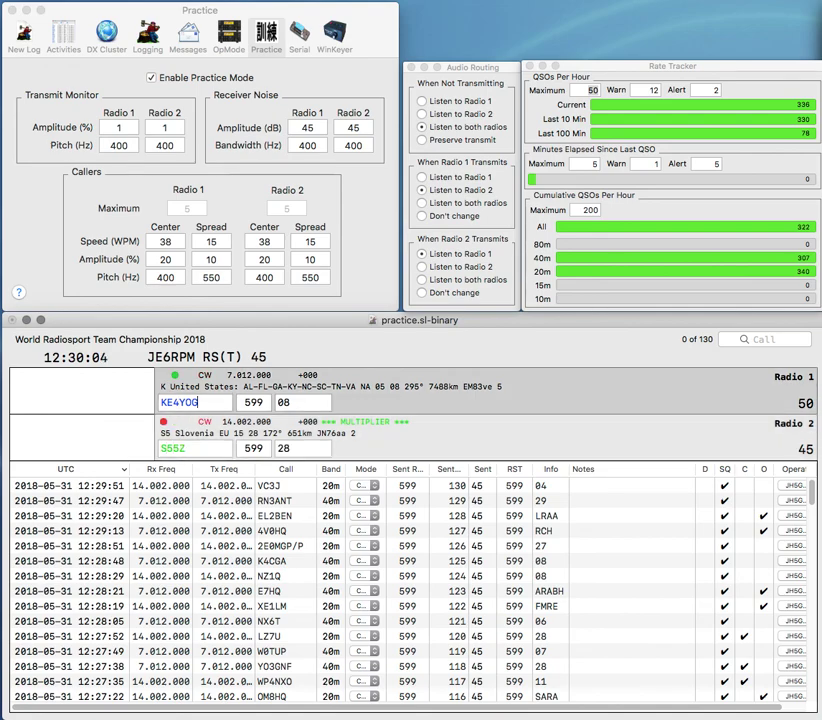
{"action": "key", "text": "space"}
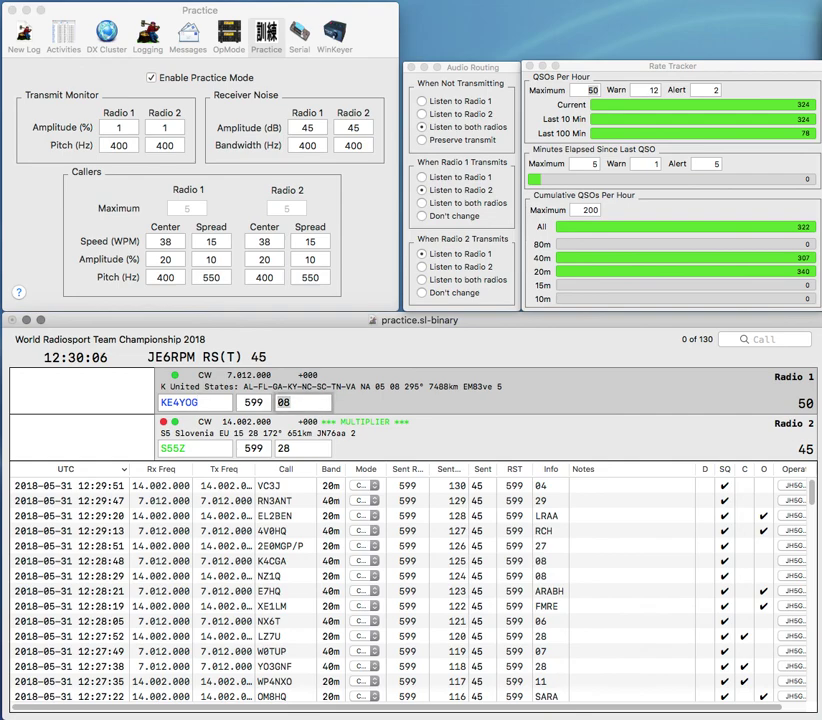
{"action": "key", "text": "Return"}
{"action": "key", "text": "Return"}
Step: Enter the call DS4EOI on Radio 1 and send it
{"action": "type", "text": "DS"}
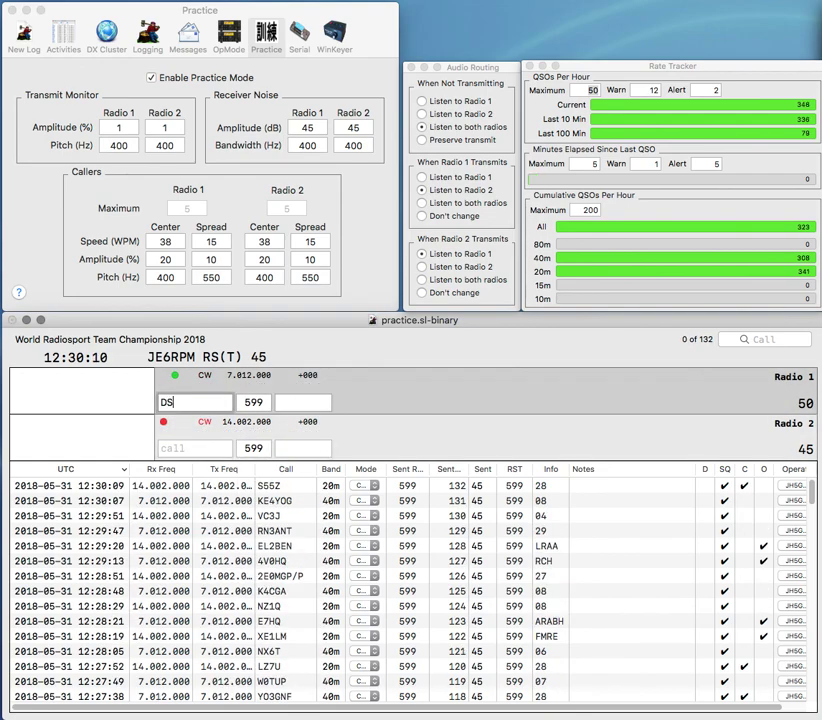
{"action": "type", "text": "4EOI"}
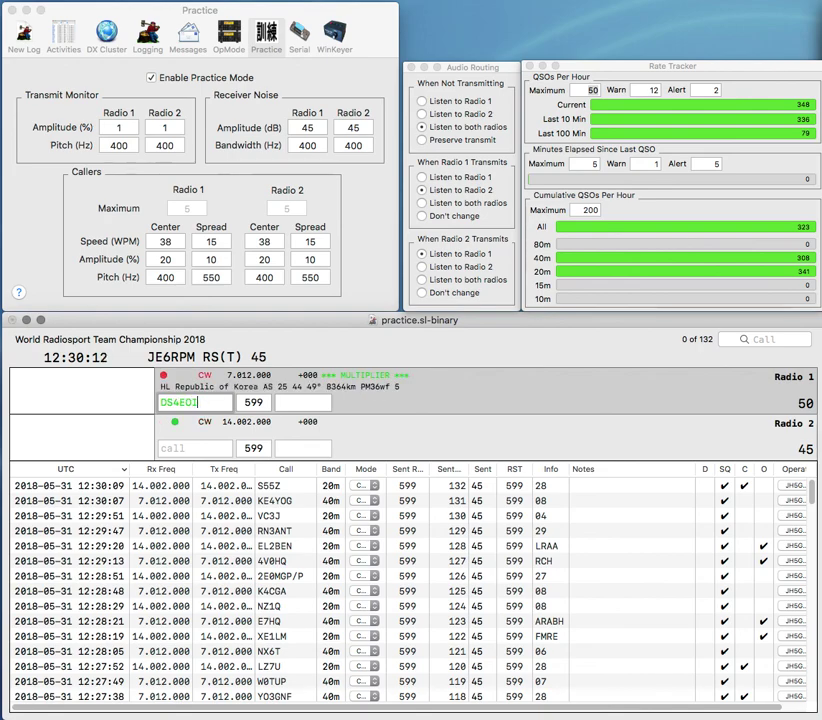
{"action": "key", "text": "Return"}
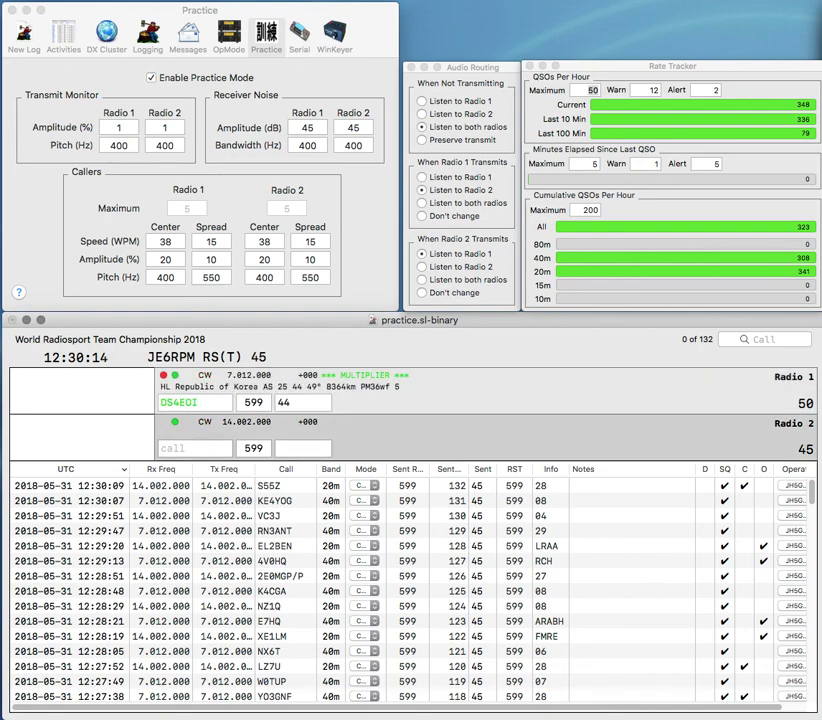
{"action": "type", "text": "Y"}
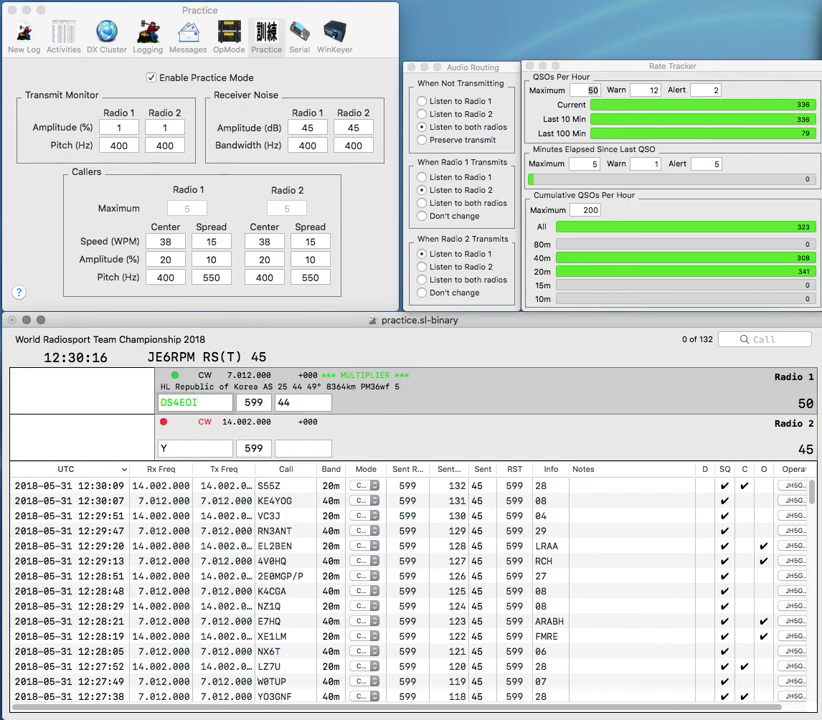
{"action": "type", "text": "W4/KW"}
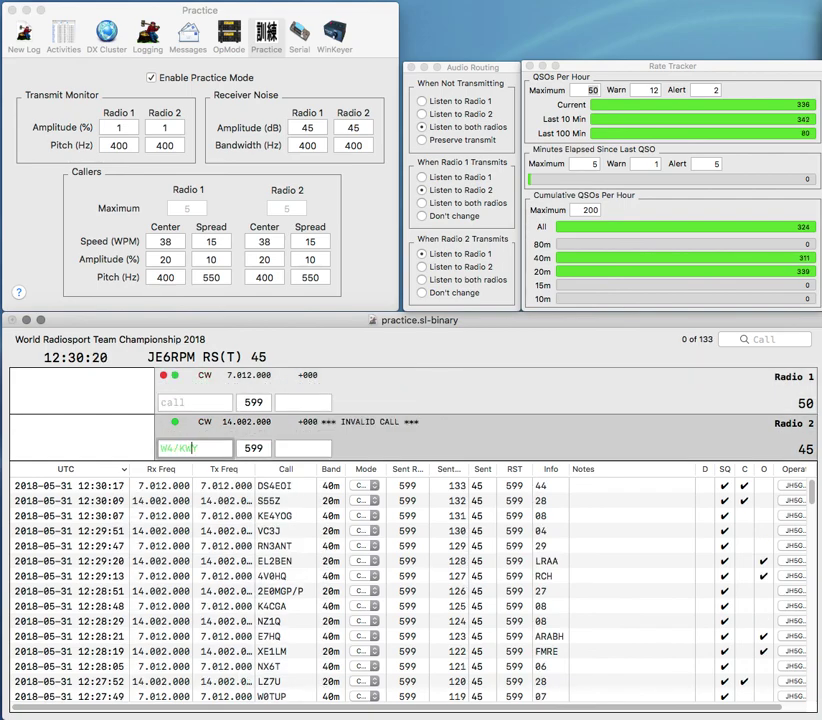
{"action": "key", "text": "BackSpace"}
{"action": "type", "text": "P4"}
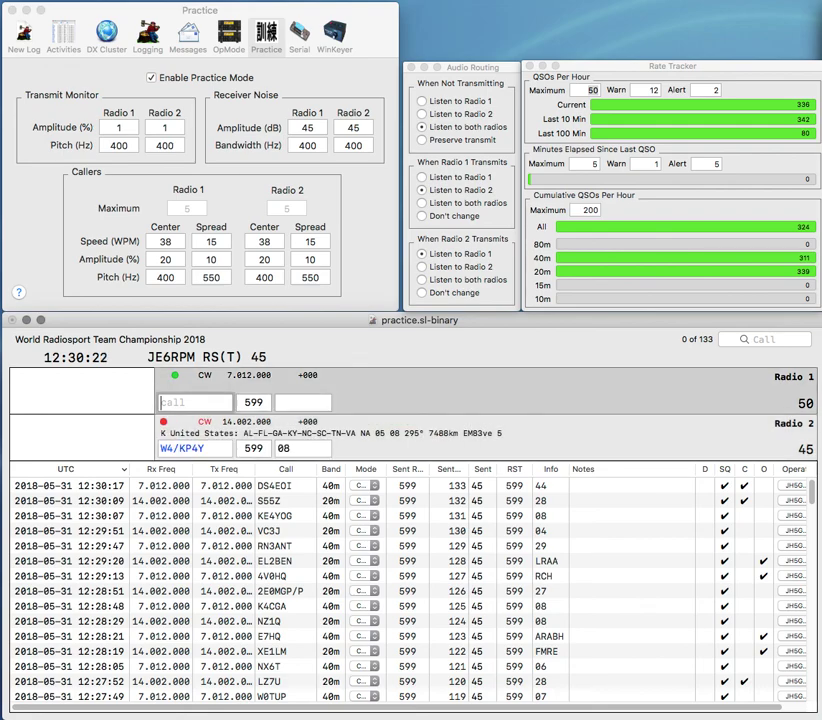
{"action": "type", "text": "VK7WI"}
{"action": "key", "text": "space"}
{"action": "type", "text": "WIA"}
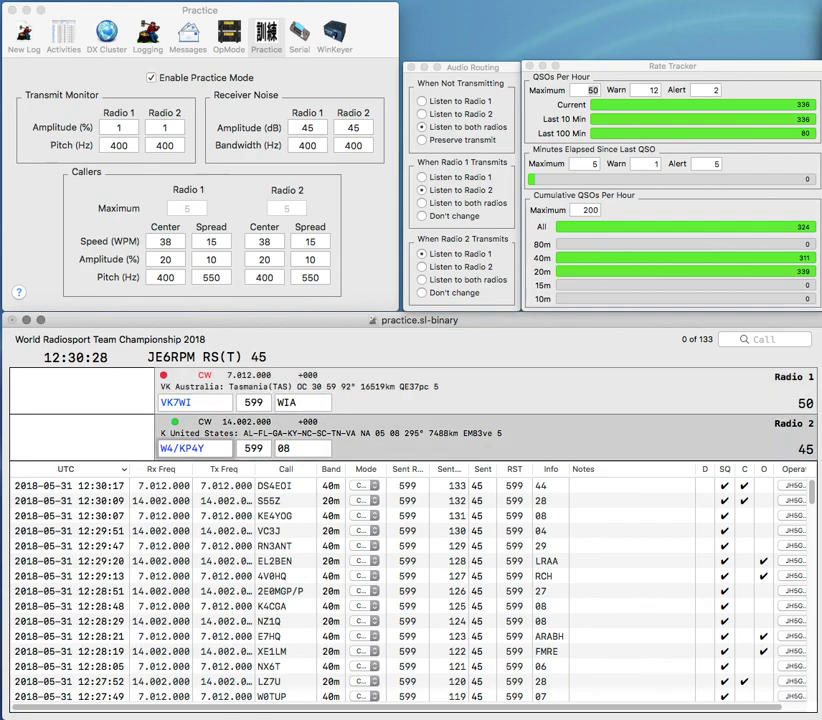
{"action": "key", "text": "Return"}
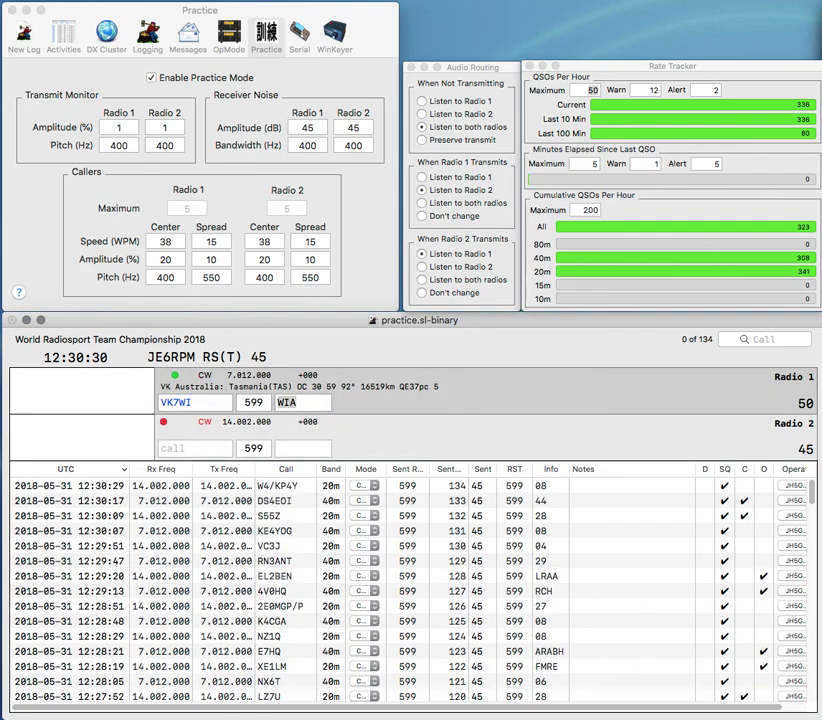
{"action": "key", "text": "Return"}
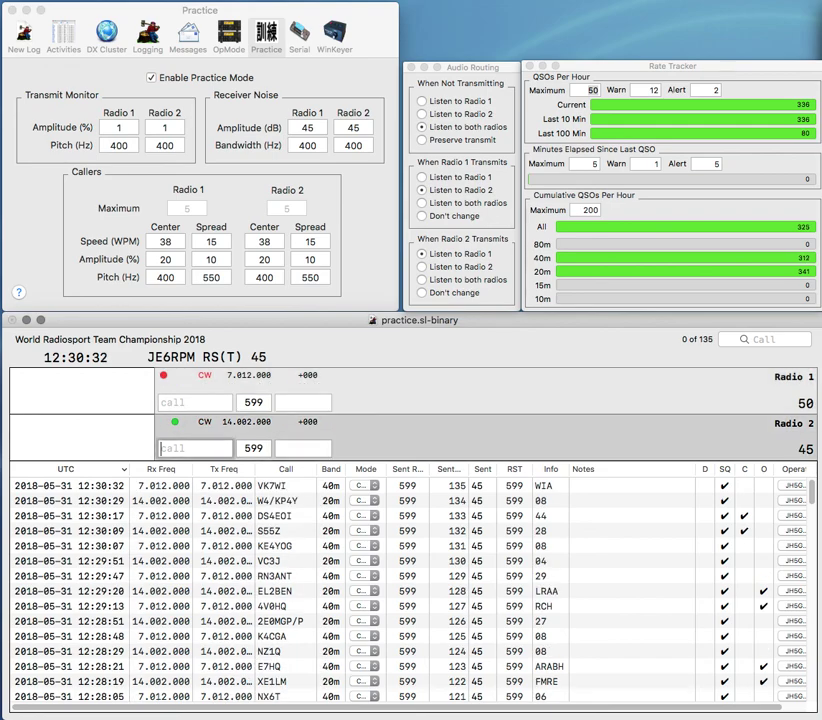
Step: Enter and send the call WC5JC on Radio 2, and enter the partial call VZ on Radio 1
{"action": "type", "text": "WC5J"}
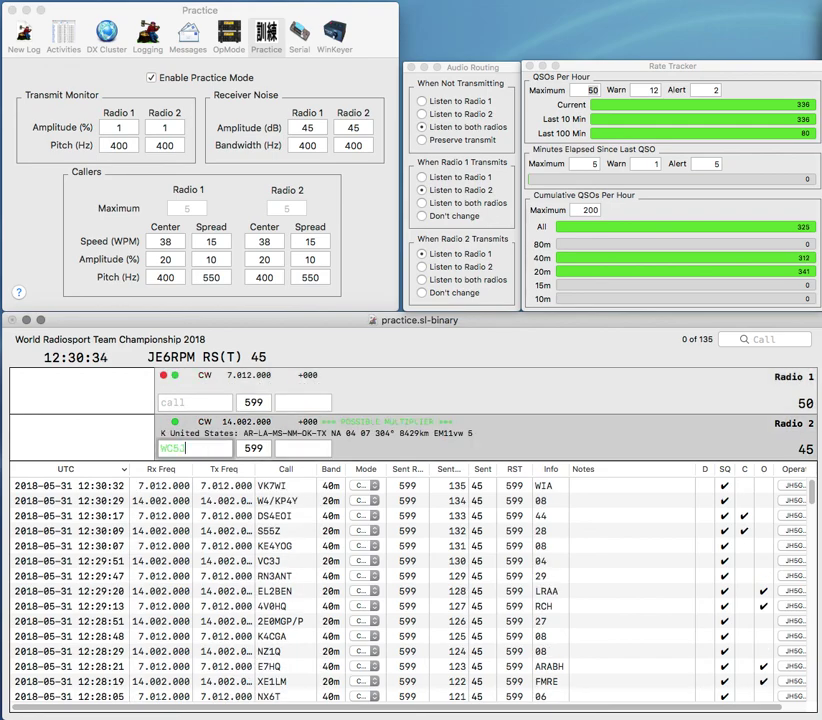
{"action": "type", "text": "C"}
{"action": "key", "text": "Return"}
{"action": "type", "text": "VZ"}
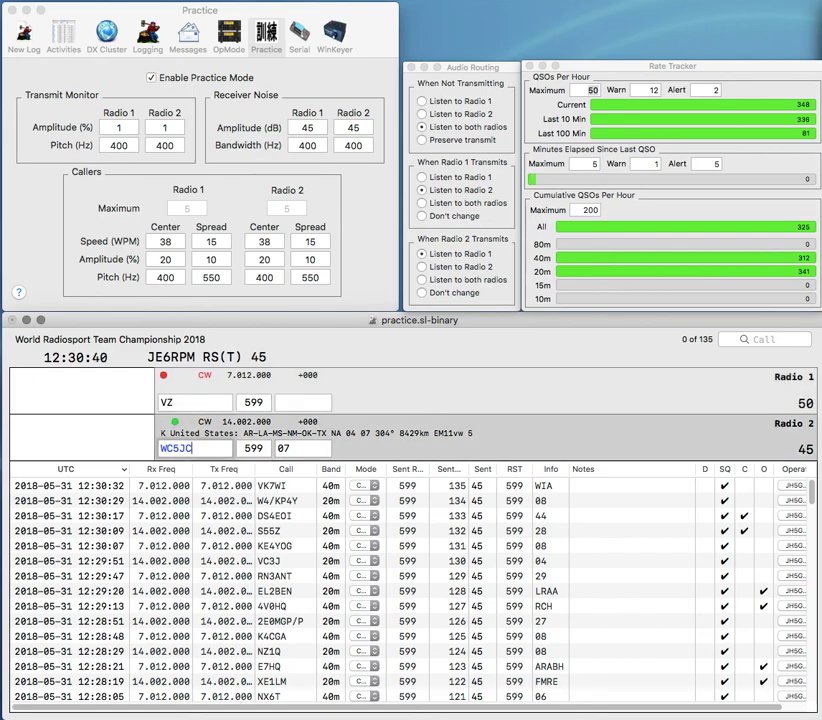
Step: Correct Radio 2's call to WC5WC and send it
{"action": "key", "text": "Left"}
{"action": "key", "text": "BackSpace"}
{"action": "type", "text": "W"}
{"action": "key", "text": "Return"}
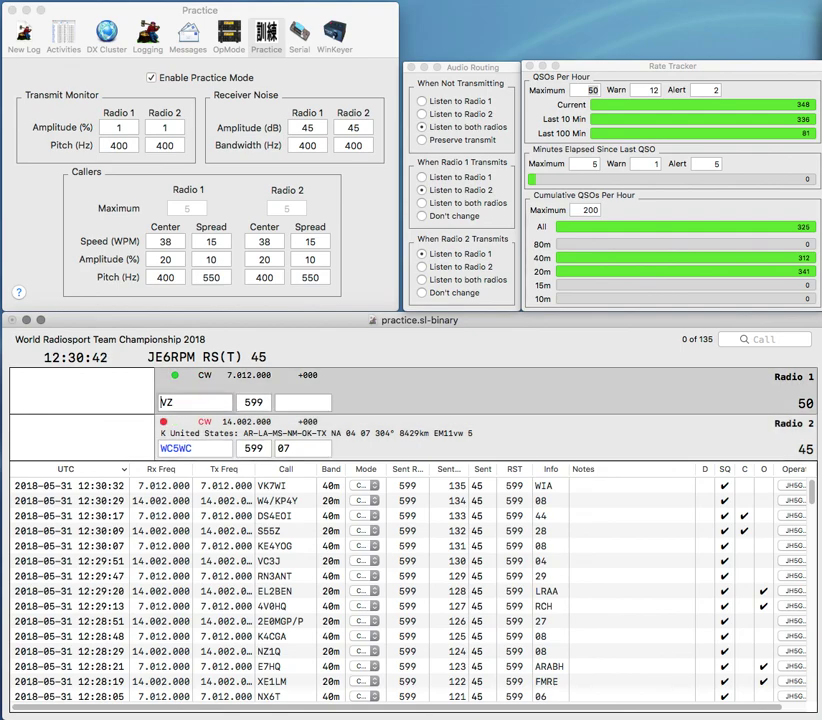
{"action": "type", "text": "ZL3"}
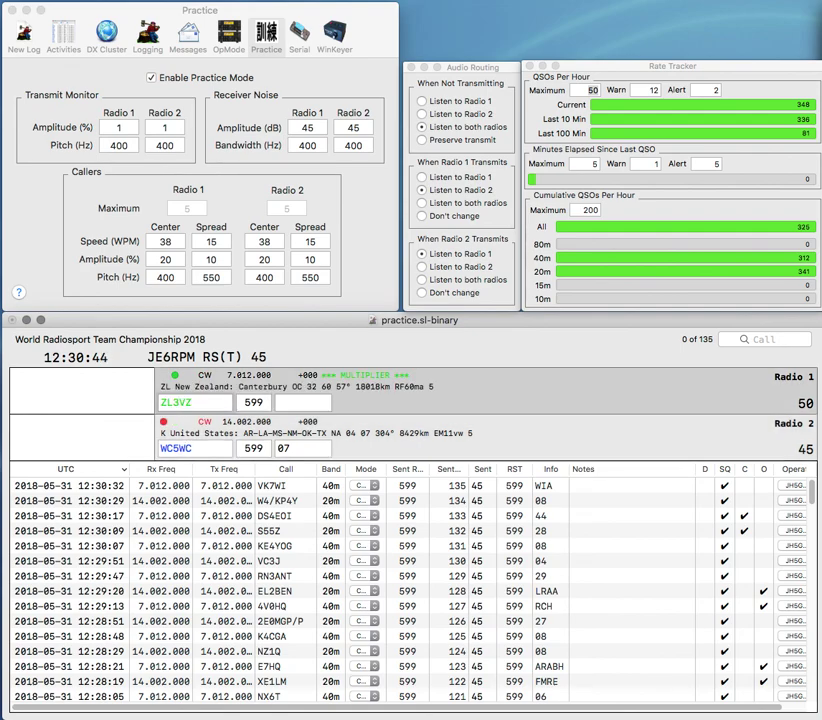
{"action": "key", "text": "Return"}
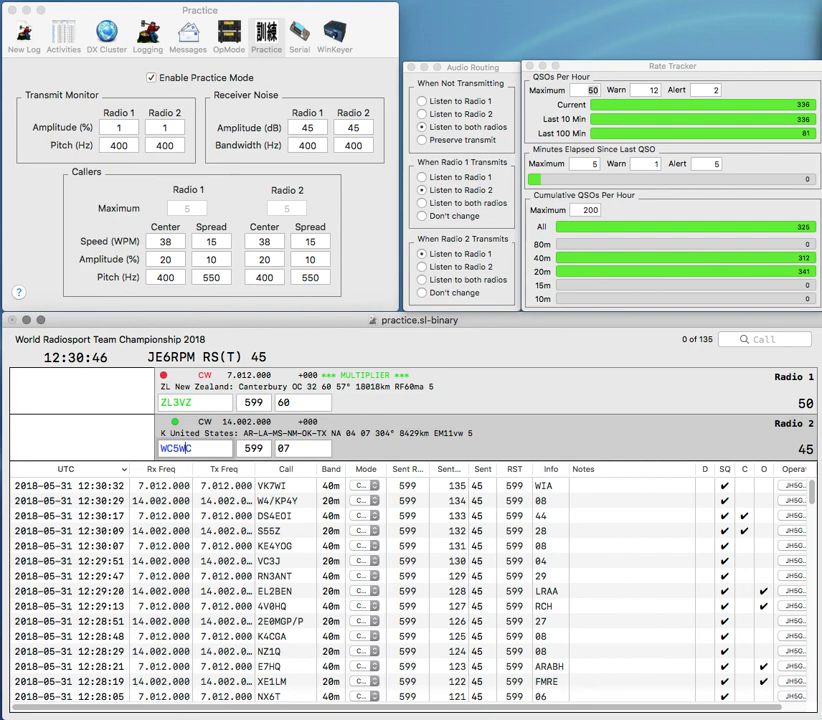
{"action": "key", "text": "Return"}
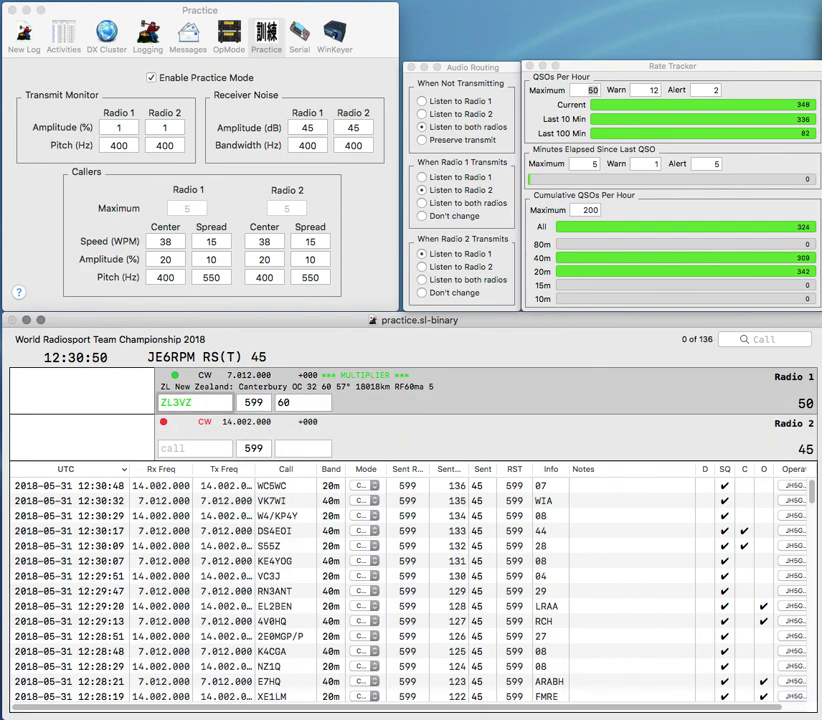
{"action": "key", "text": "Return"}
Step: Enter a partial call on Radio 2, correct it to CT, and transmit on both radios
{"action": "type", "text": "CK"}
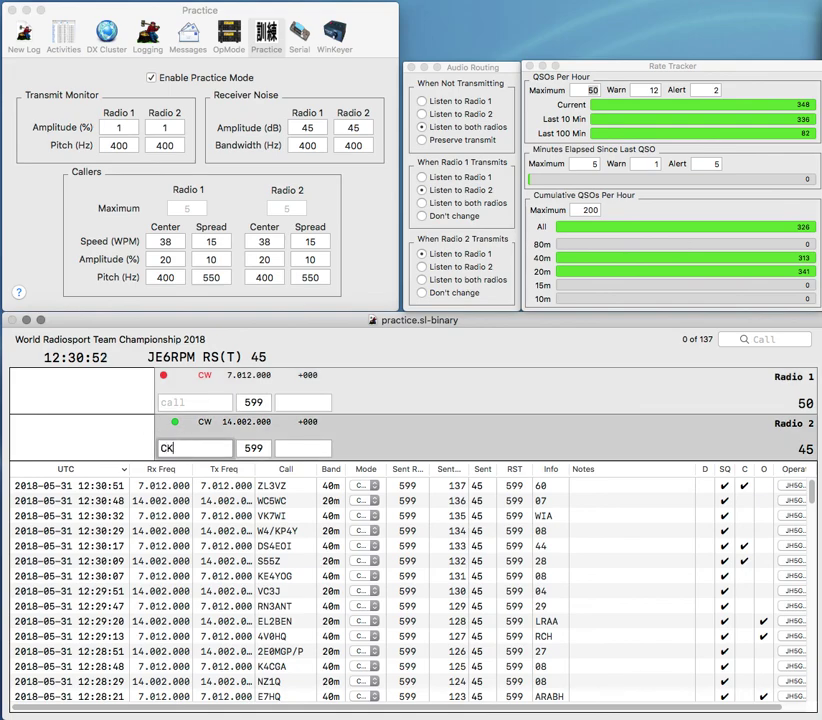
{"action": "type", "text": "56"}
{"action": "key", "text": "BackSpace"}
{"action": "key", "text": "BackSpace"}
{"action": "key", "text": "BackSpace"}
{"action": "type", "text": "T"}
{"action": "key", "text": "Tab"}
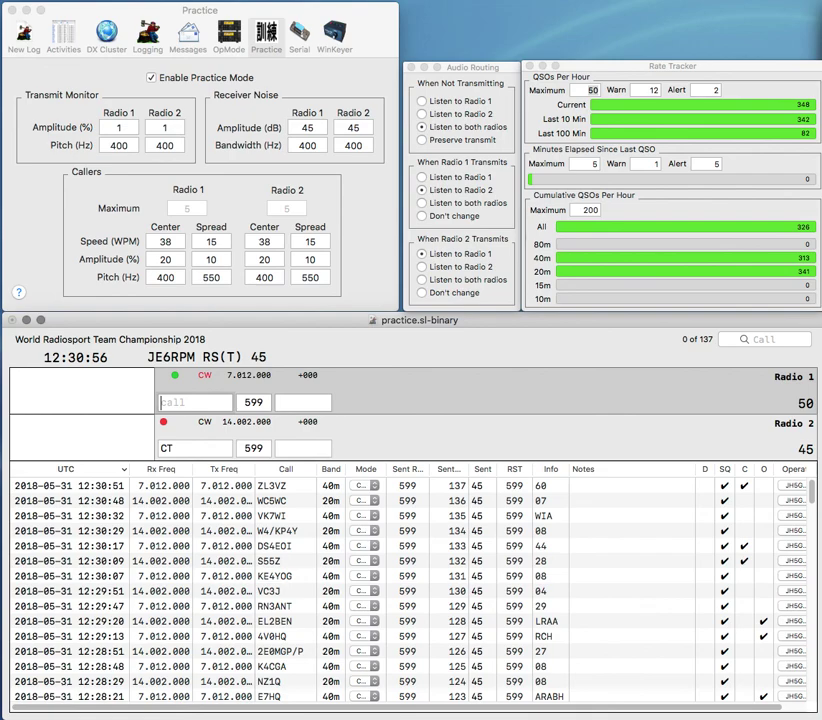
{"action": "key", "text": "backslash"}
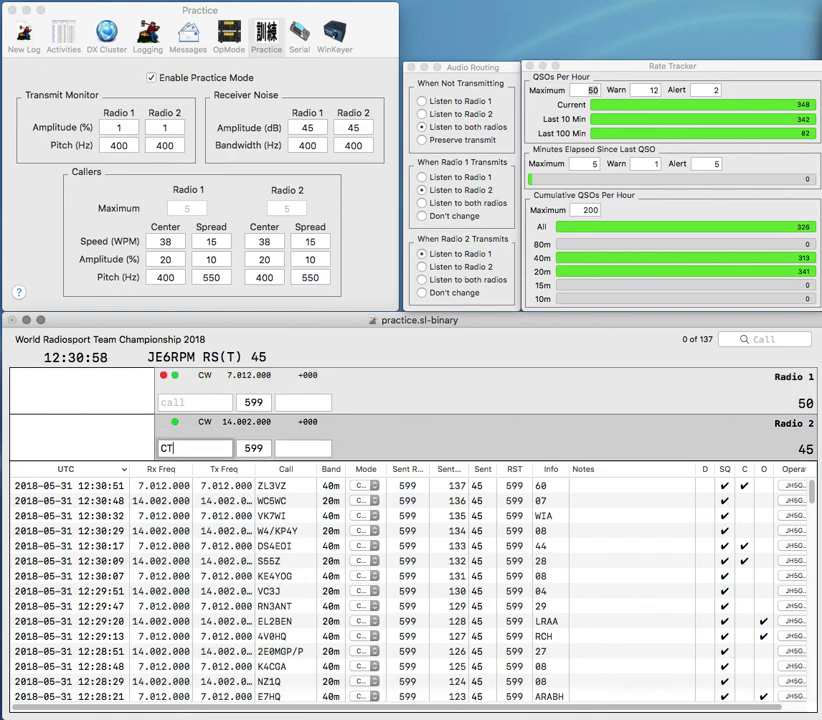
Step: Extend Radio 2's call to CT7A and send it, and enter and send the call D7HQ on Radio 1
{"action": "type", "text": "7A"}
{"action": "key", "text": "Return"}
{"action": "type", "text": "K"}
{"action": "key", "text": "BackSpace"}
{"action": "type", "text": "D7HQ"}
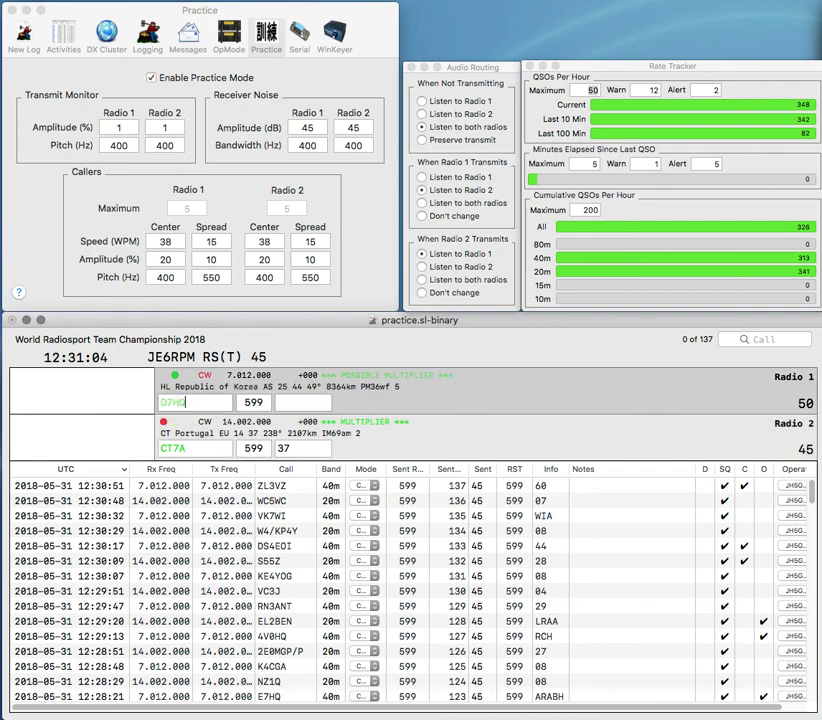
{"action": "key", "text": "Return"}
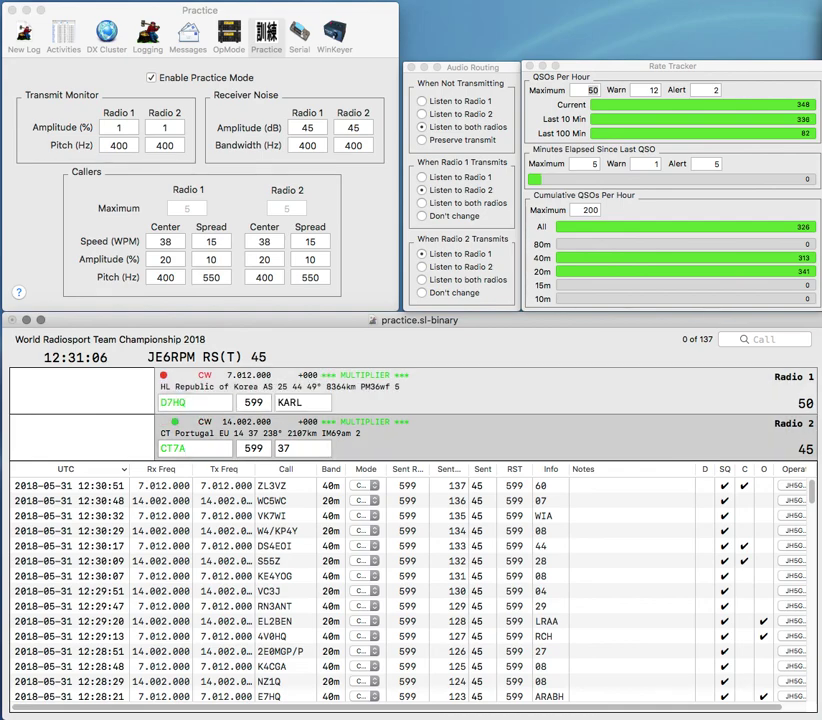
{"action": "type", "text": "CT7AGZ"}
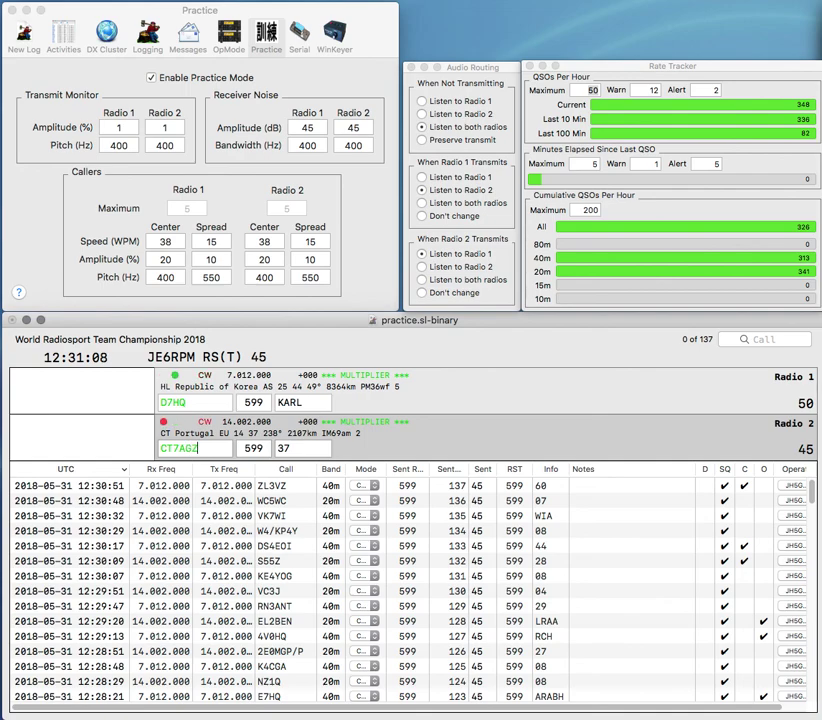
{"action": "type", "text": "B"}
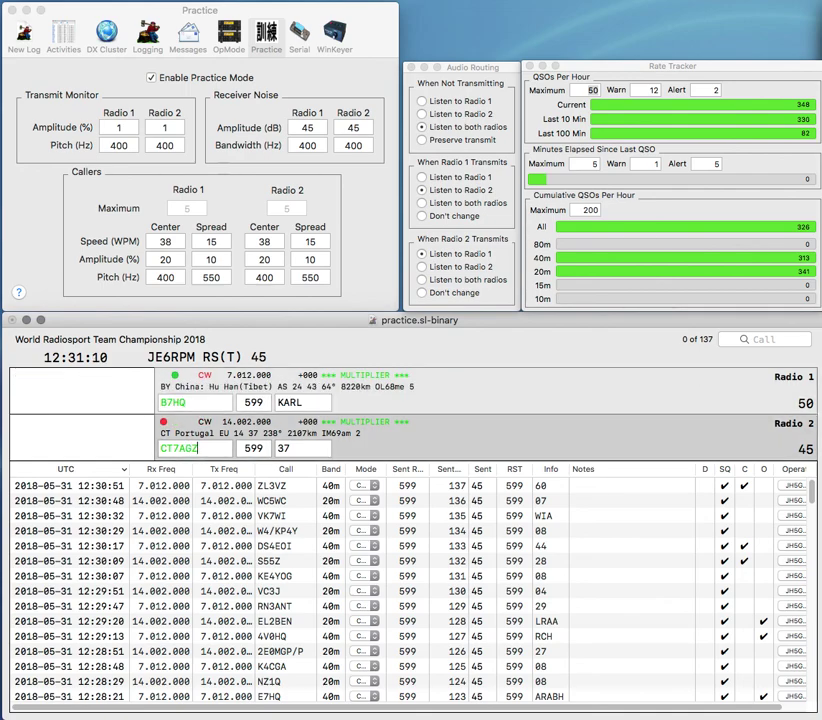
{"action": "key", "text": "Return"}
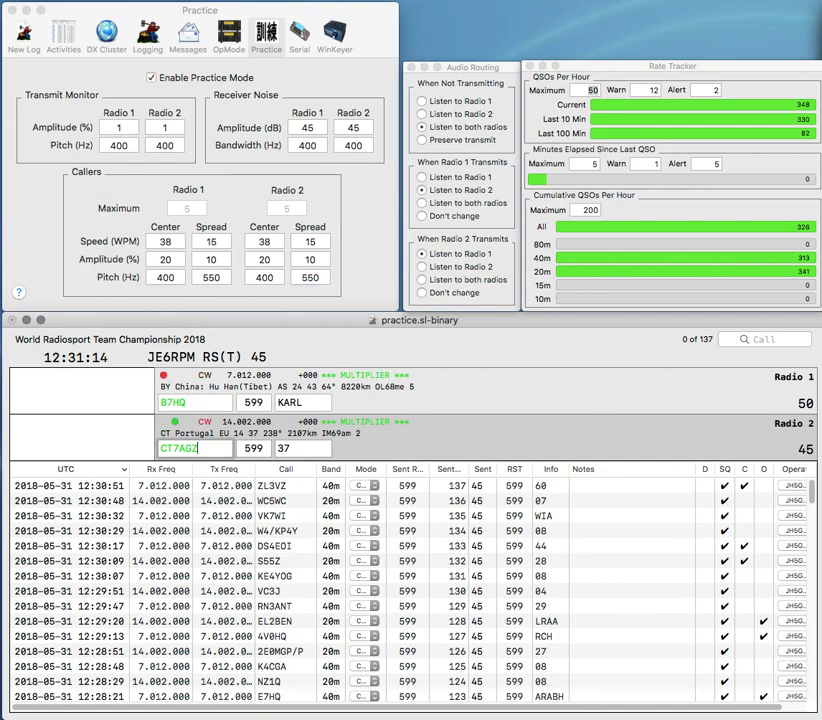
{"action": "key", "text": "grave"}
{"action": "key", "text": "Tab"}
{"action": "type", "text": "CRA"}
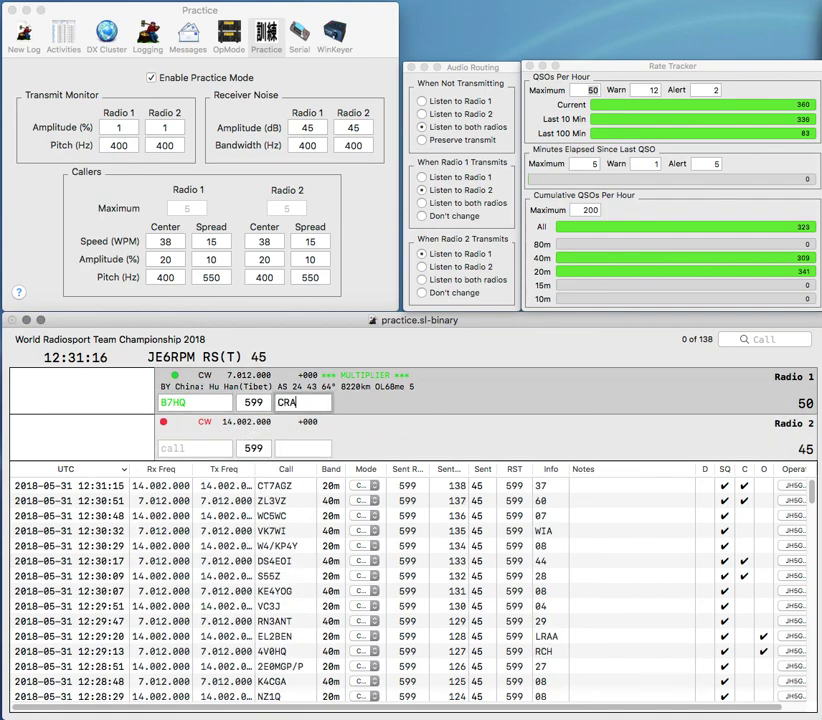
{"action": "key", "text": "Return"}
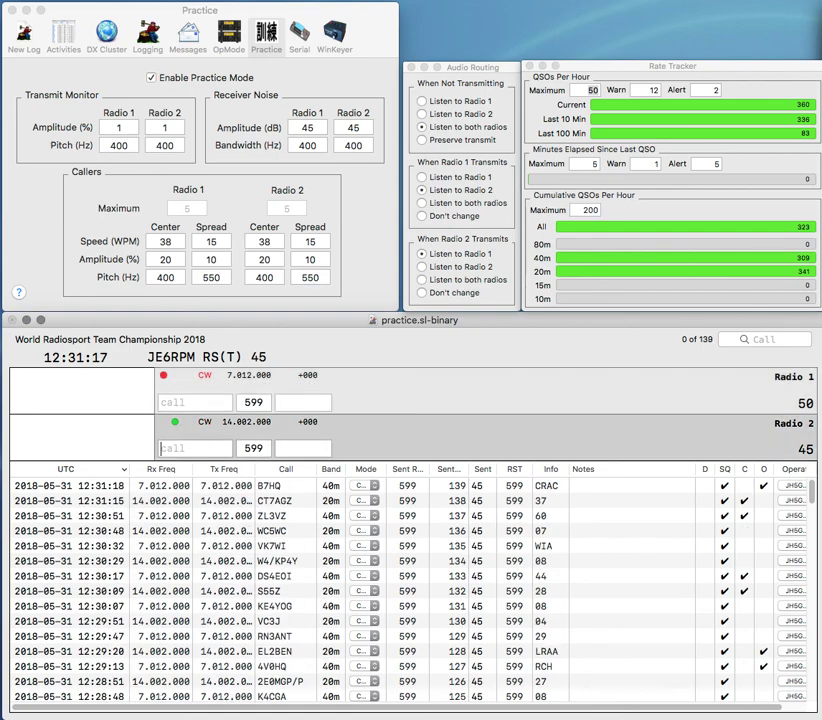
Step: Enter the partial call 0I on Radio 2, and enter and send the call KM4A on Radio 1
{"action": "type", "text": "0I"}
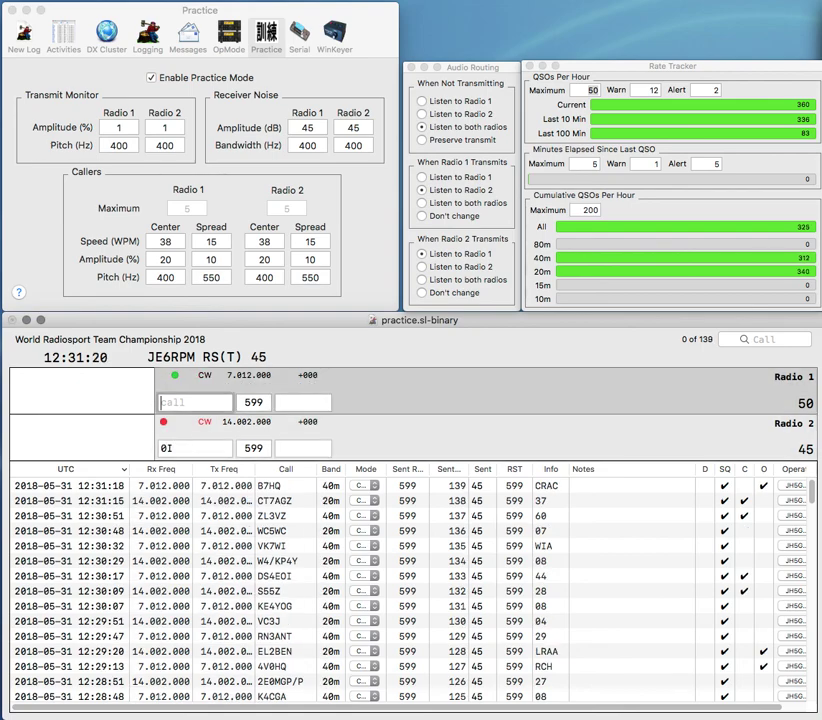
{"action": "type", "text": "KM4A"}
{"action": "key", "text": "Return"}
Step: Replace Radio 2's partial call with VO0H and send it, and log KM4A on Radio 1
{"action": "key", "text": "BackSpace"}
{"action": "key", "text": "BackSpace"}
{"action": "type", "text": "VO8H"}
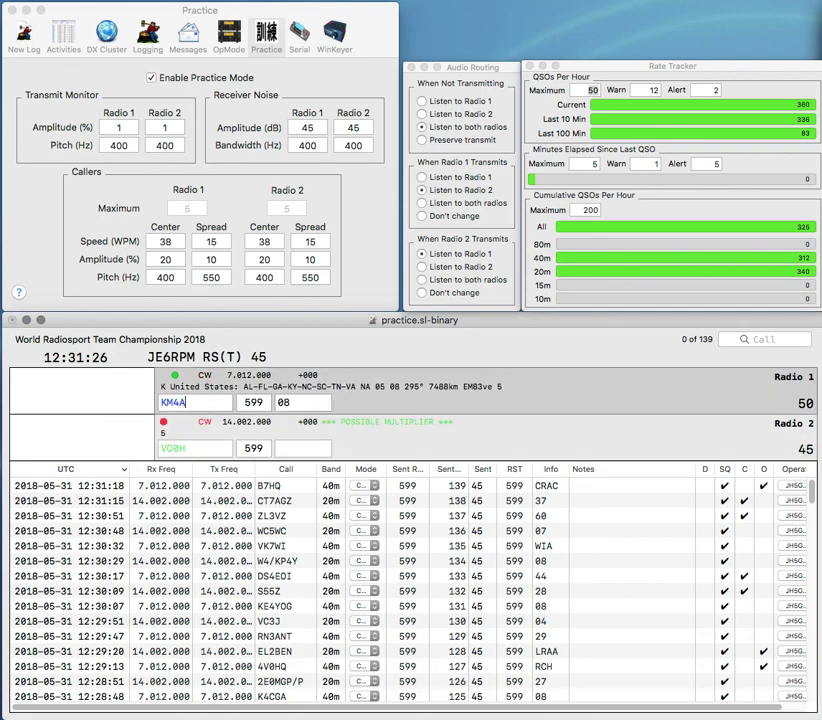
{"action": "key", "text": "Return"}
Step: Correct Radio 2's call to 4O0S and send it
{"action": "key", "text": "Home"}
{"action": "key", "text": "Delete"}
{"action": "type", "text": "4"}
{"action": "key", "text": "Return"}
{"action": "key", "text": "Right"}
{"action": "key", "text": "Right"}
{"action": "key", "text": "BackSpace"}
{"action": "type", "text": "S"}
{"action": "key", "text": "Return"}
{"action": "type", "text": "K2TER"}
{"action": "key", "text": "Return"}
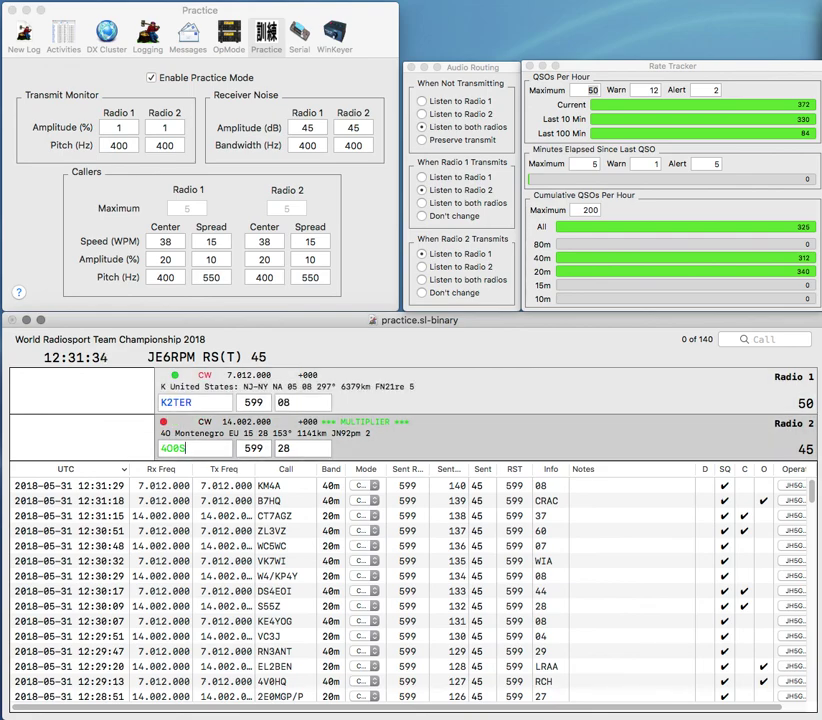
{"action": "type", "text": "MARS"}
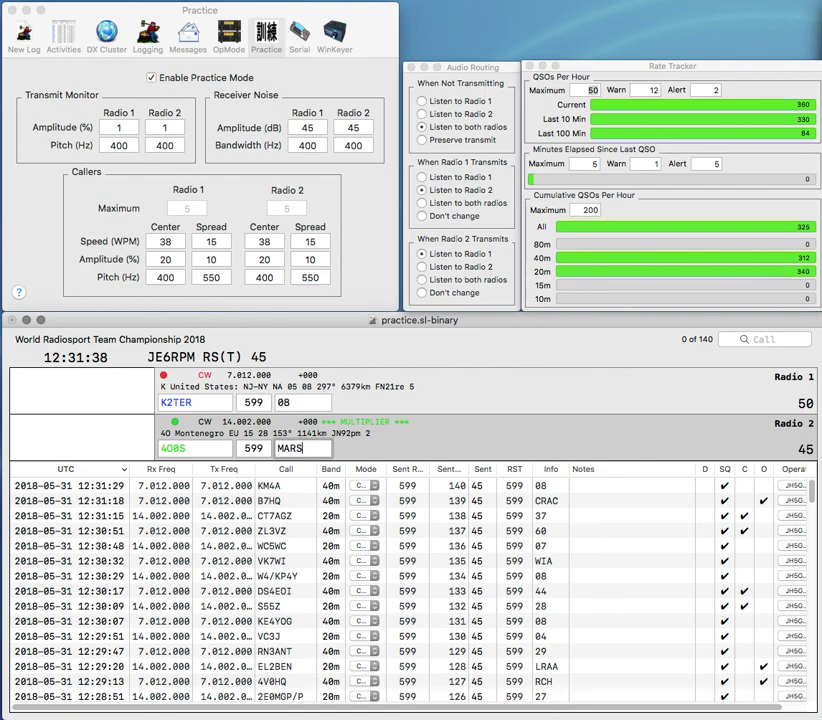
Step: Correct 4O0S's exchange on Radio 2 to MARP and log that contact, and log K2TER on Radio 1
{"action": "key", "text": "BackSpace"}
{"action": "type", "text": "P"}
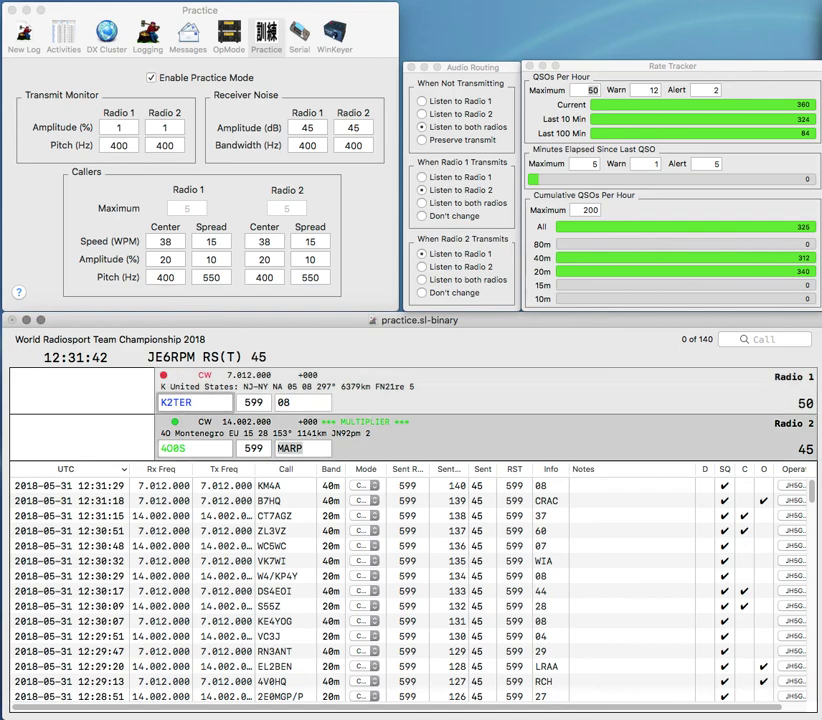
{"action": "key", "text": "Return"}
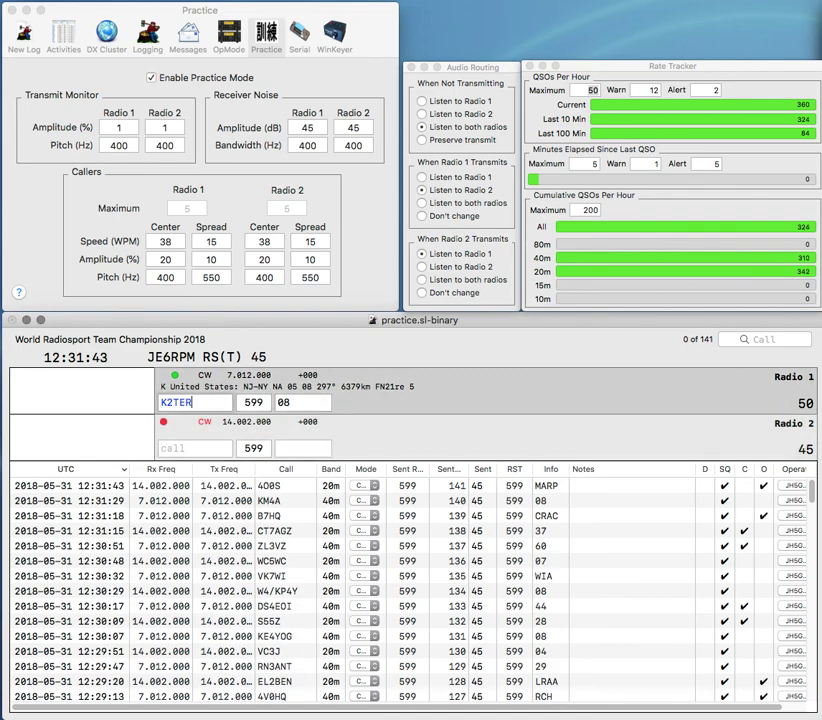
{"action": "key", "text": "Return"}
Step: Enter and send the partial call B4 on Radio 2 and the partial call 0HQ on Radio 1
{"action": "type", "text": "B4"}
{"action": "key", "text": "Return"}
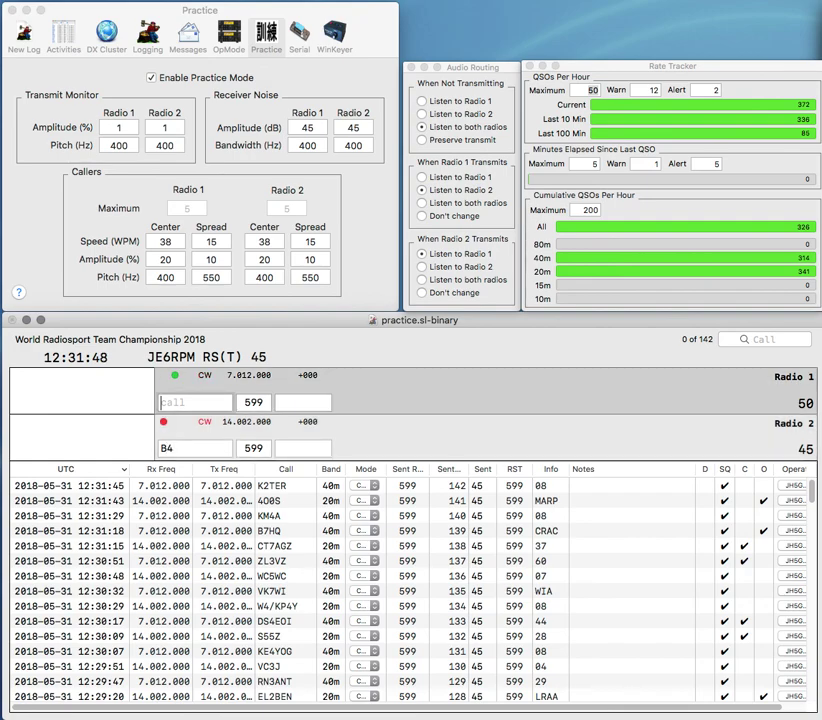
{"action": "type", "text": "0HQ"}
{"action": "key", "text": "Return"}
{"action": "key", "text": "Left"}
{"action": "key", "text": "Left"}
{"action": "key", "text": "BackSpace"}
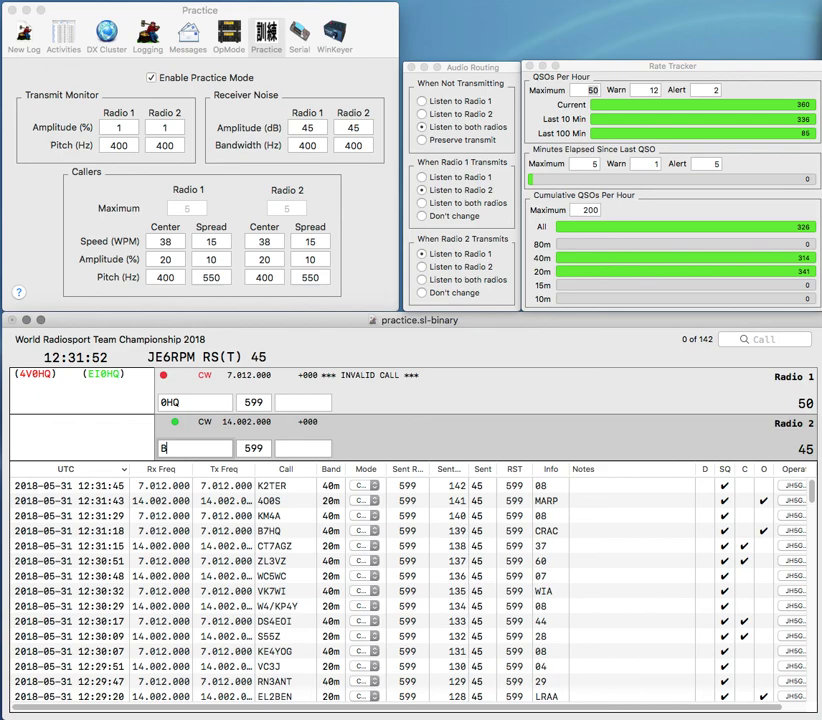
{"action": "type", "text": "HQ"}
{"action": "key", "text": "Return"}
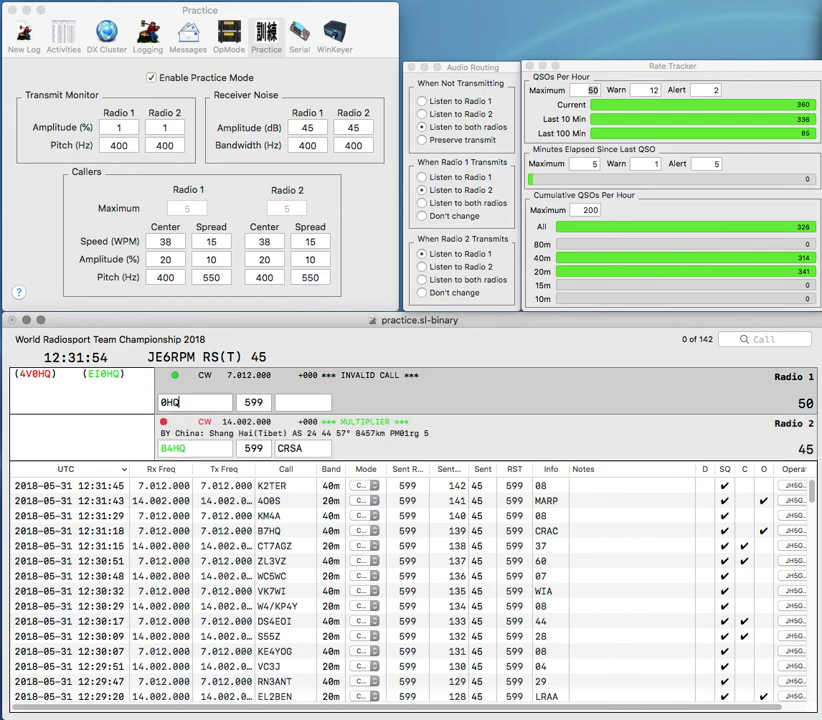
Step: Correct Radio 1's call to B4HQ and send it
{"action": "key", "text": "Left"}
{"action": "key", "text": "Left"}
{"action": "key", "text": "Left"}
{"action": "type", "text": "B"}
{"action": "key", "text": "BackSpace"}
{"action": "key", "text": "BackSpace"}
{"action": "type", "text": "B4"}
{"action": "key", "text": "Return"}
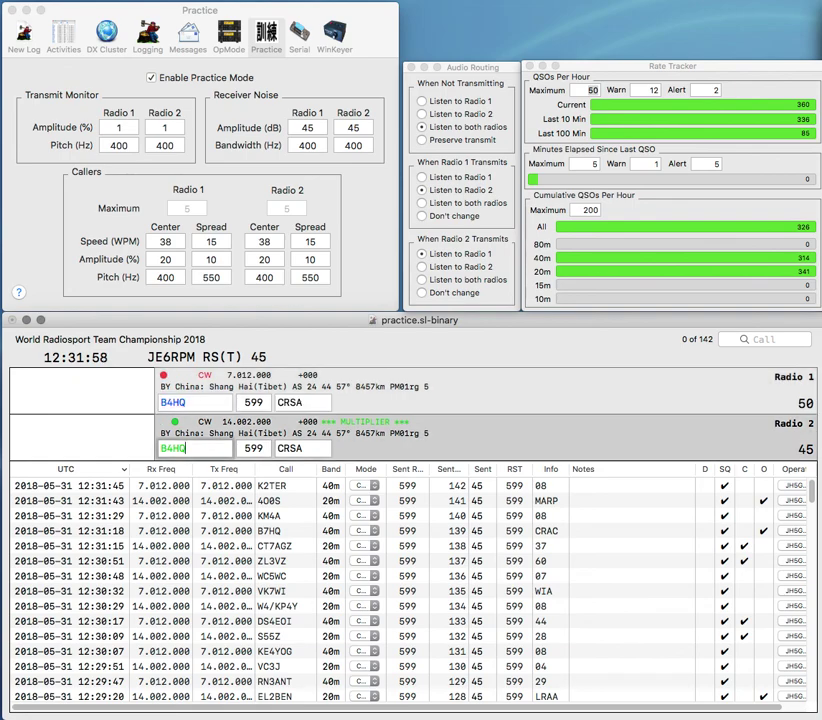
Step: Set B4HQ's exchange on Radio 2 to CRAC and log the contact
{"action": "key", "text": "Tab"}
{"action": "type", "text": "CRAC"}
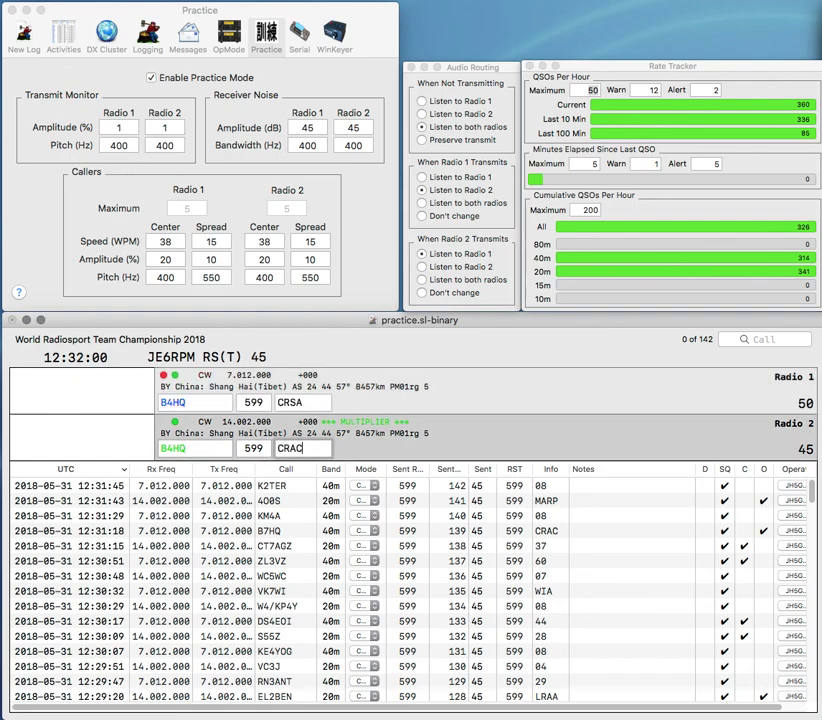
{"action": "key", "text": "Return"}
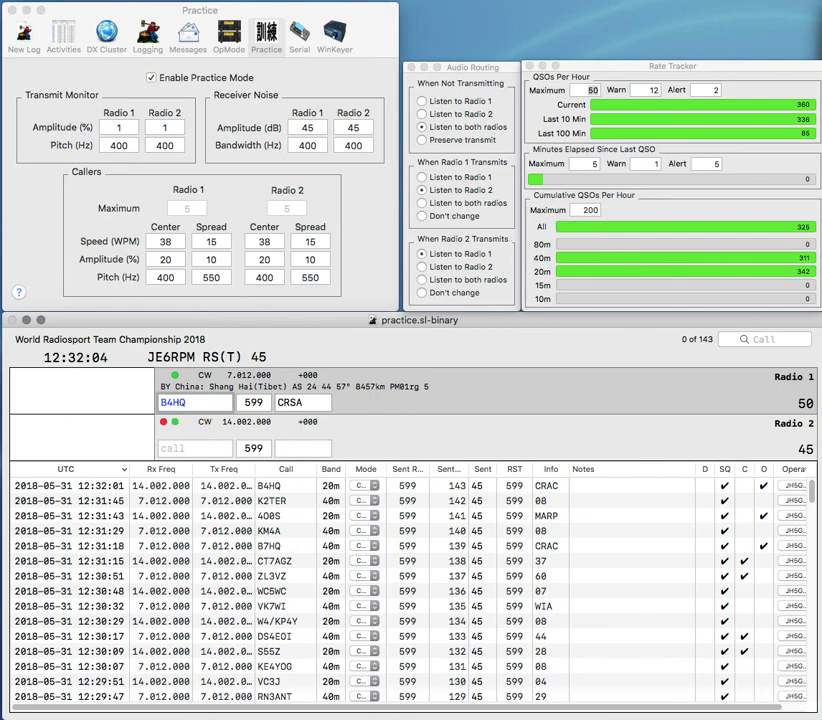
Step: Set Radio 1's exchange to CRAC, then correct its call to BV0HQ and send it with the exchange CTARL
{"action": "key", "text": "Tab"}
{"action": "type", "text": "CRAC"}
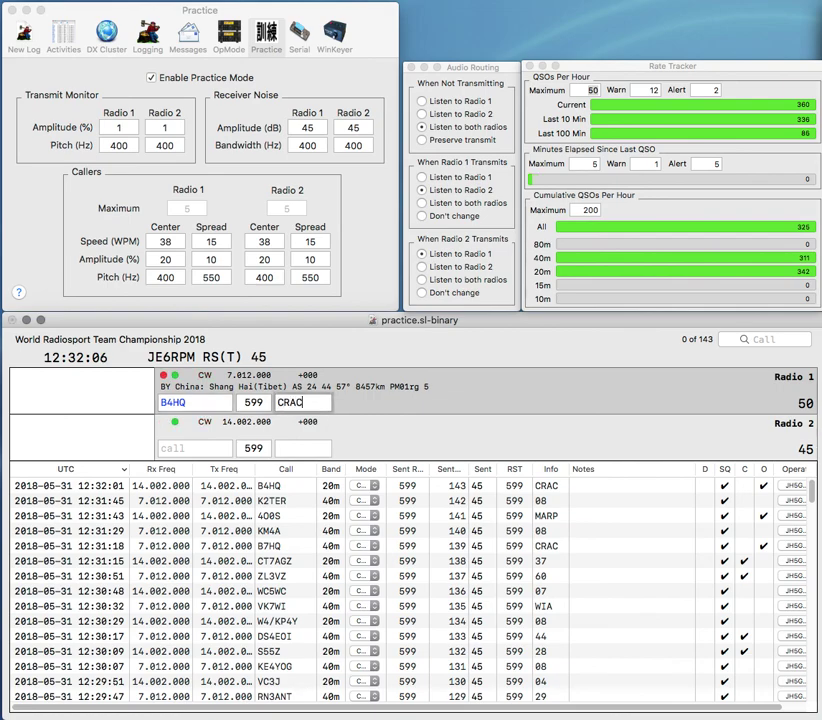
{"action": "key", "text": "Right"}
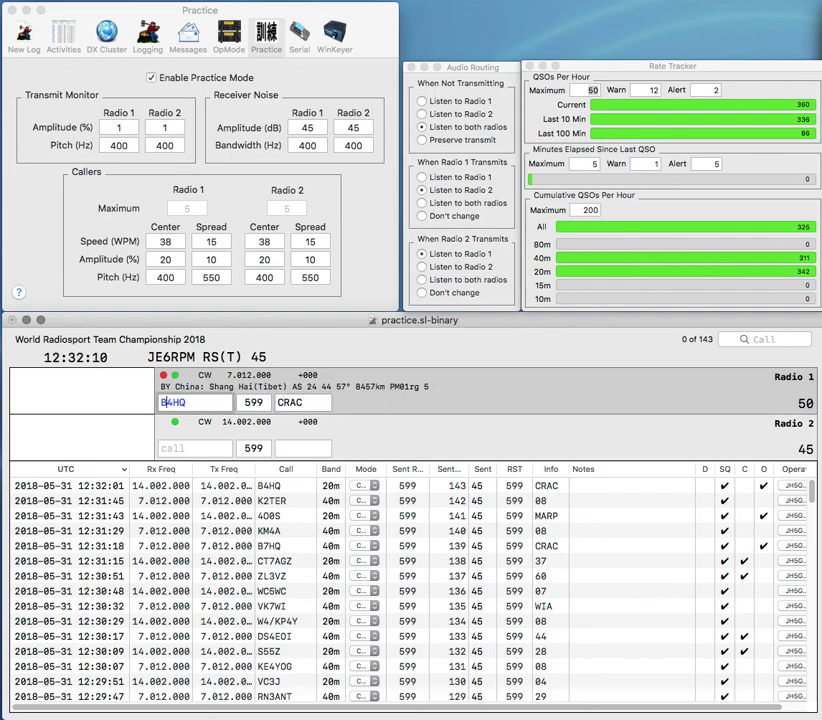
{"action": "type", "text": "V"}
{"action": "key", "text": "Delete"}
{"action": "type", "text": "0"}
{"action": "key", "text": "Return"}
{"action": "key", "text": "Return"}
{"action": "key", "text": "BackSpace"}
{"action": "key", "text": "space"}
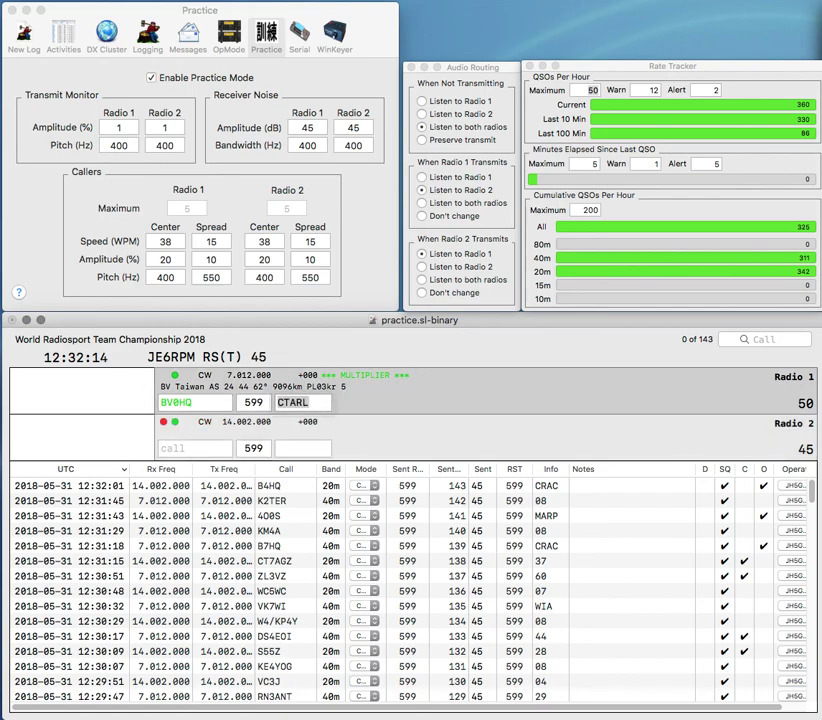
Step: Enter and send the call ER7HQ on Radio 2, and log BV0HQ on Radio 1 and ER7HQ on Radio 2
{"action": "type", "text": "Q"}
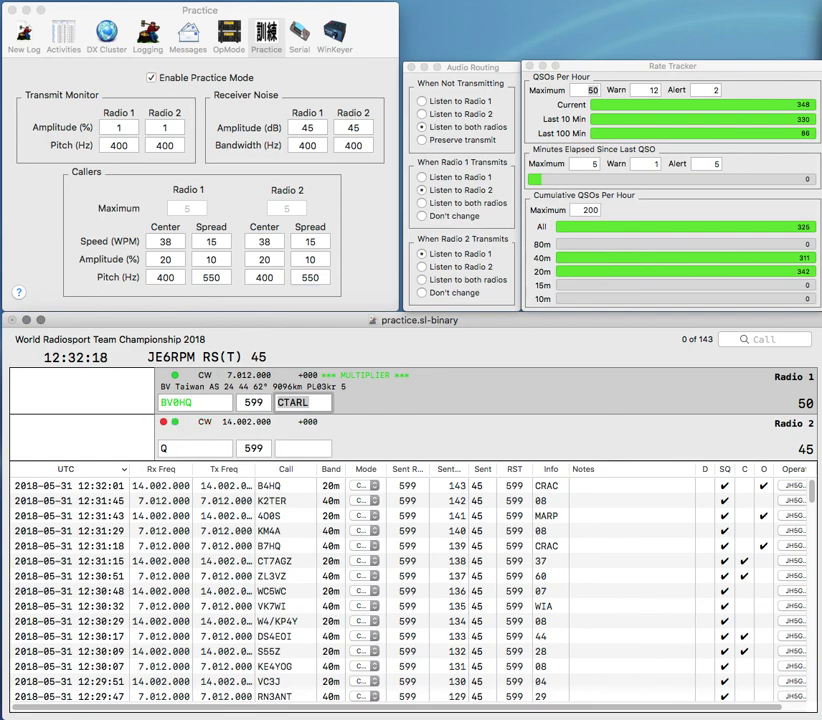
{"action": "key", "text": "Return"}
{"action": "type", "text": "ER7H"}
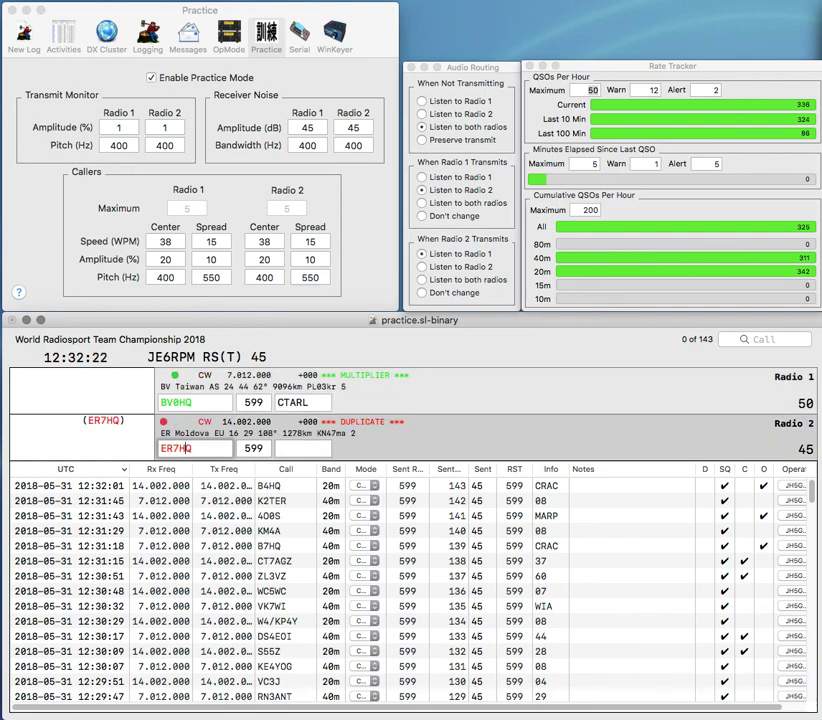
{"action": "key", "text": "Return"}
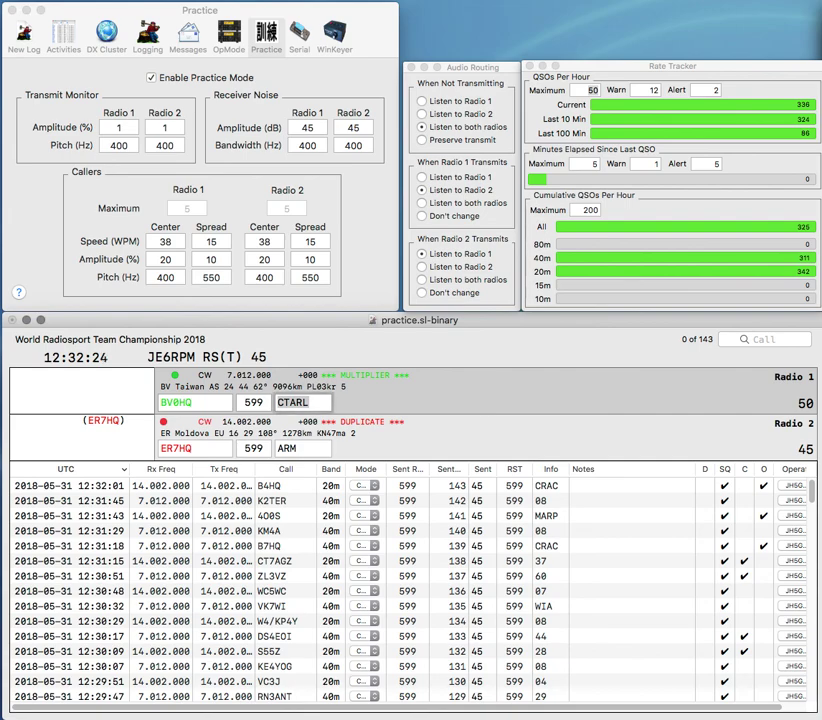
{"action": "key", "text": "Return"}
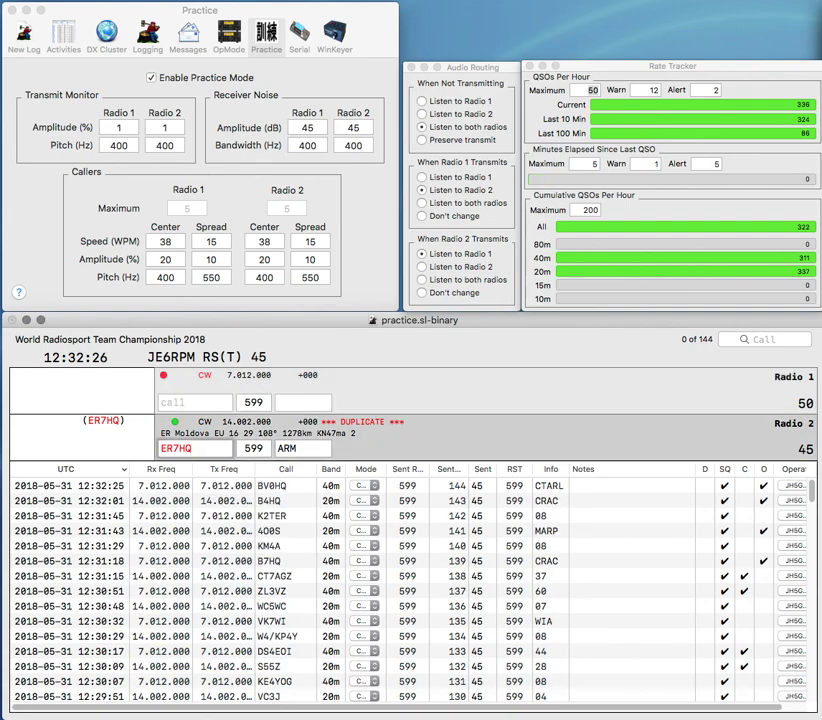
{"action": "key", "text": "Return"}
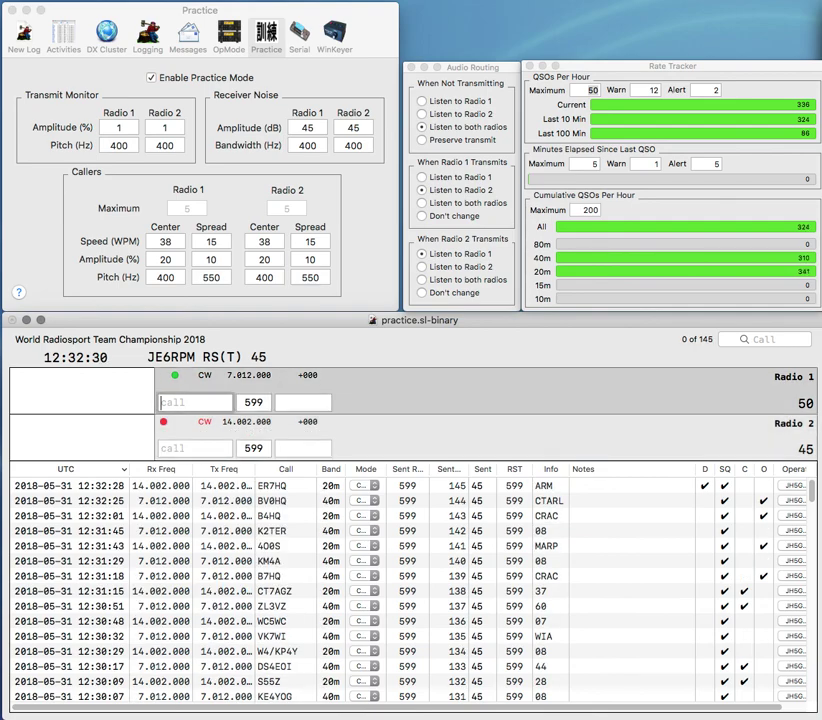
Step: Enter and send the partial call X on Radio 1 and the call KN5S on Radio 2
{"action": "type", "text": "X"}
{"action": "key", "text": "Return"}
{"action": "type", "text": "KN5S"}
{"action": "key", "text": "Tab"}
Step: Complete Radio 1's call as VY2OX and send it, and log KN5S on Radio 2 and VY2OX on Radio 1
{"action": "type", "text": "VY2"}
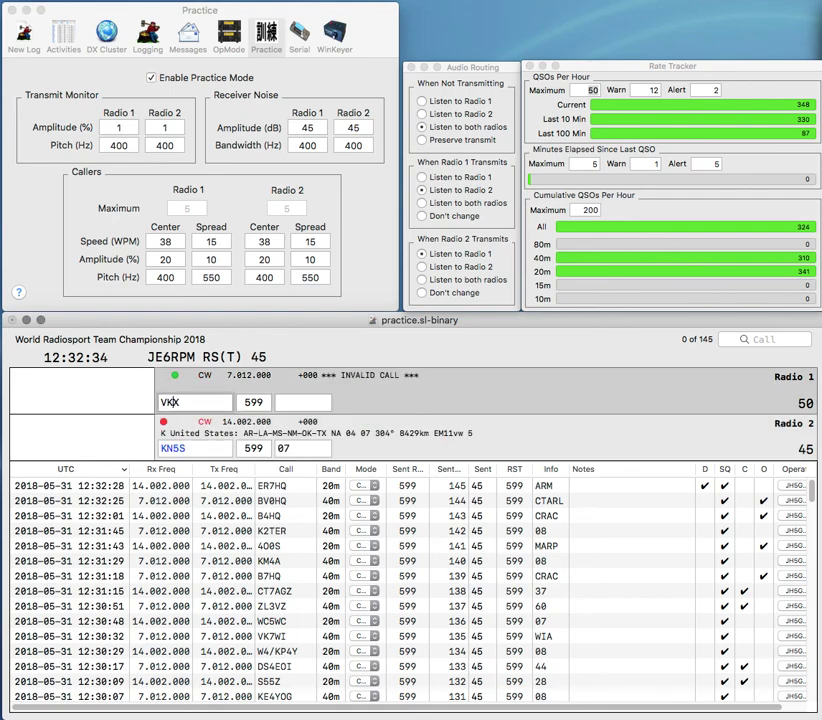
{"action": "type", "text": "O"}
{"action": "key", "text": "Tab"}
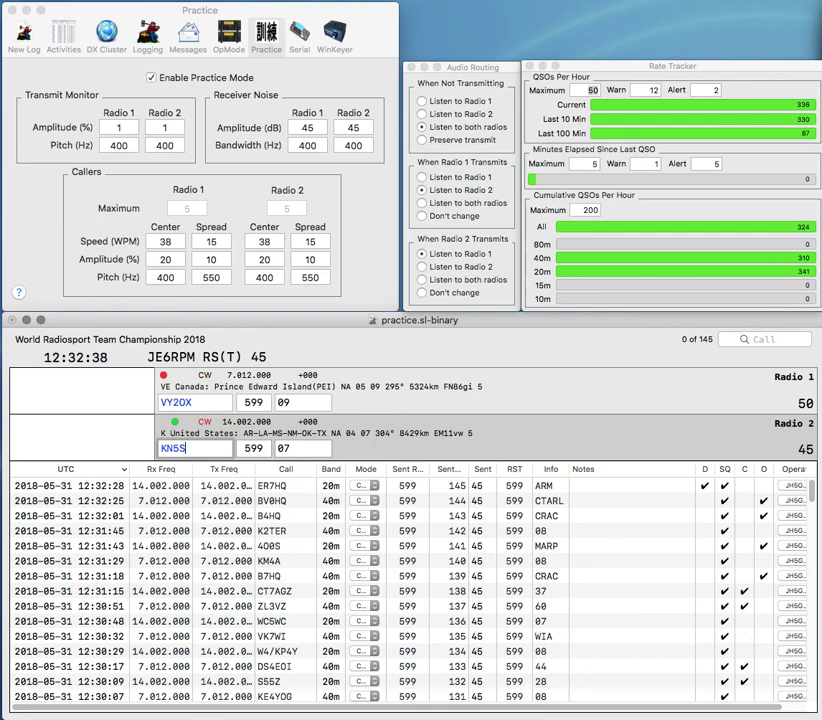
{"action": "key", "text": "Return"}
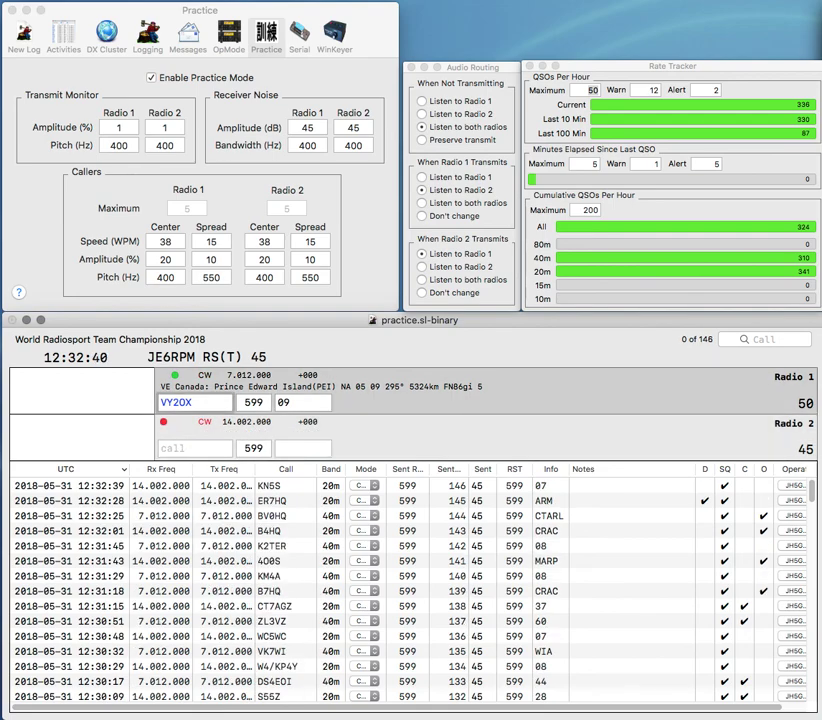
{"action": "key", "text": "Return"}
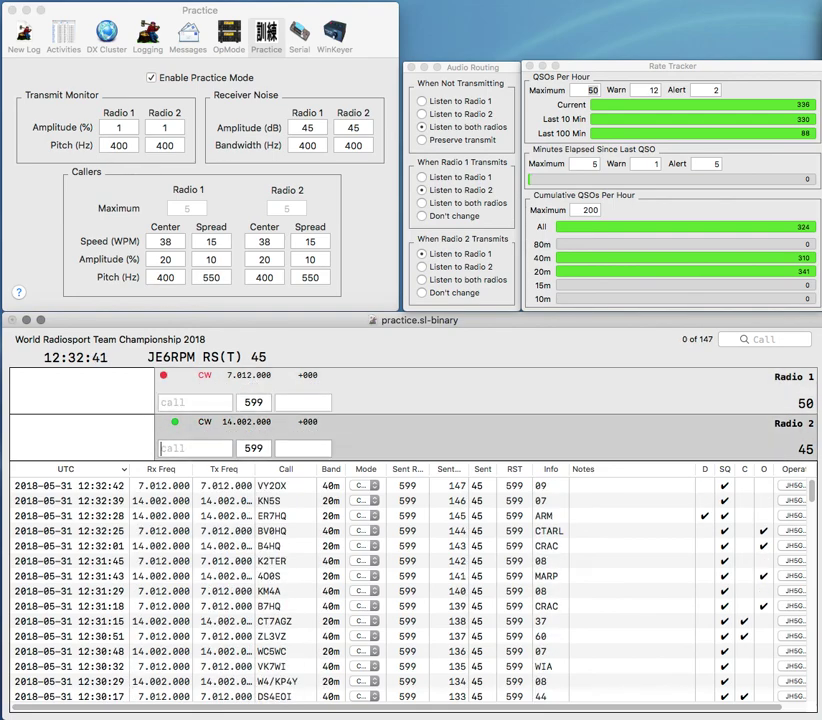
Step: Enter and send the partial call 4E on Radio 2, and enter the partial call K on Radio 1
{"action": "type", "text": "4E"}
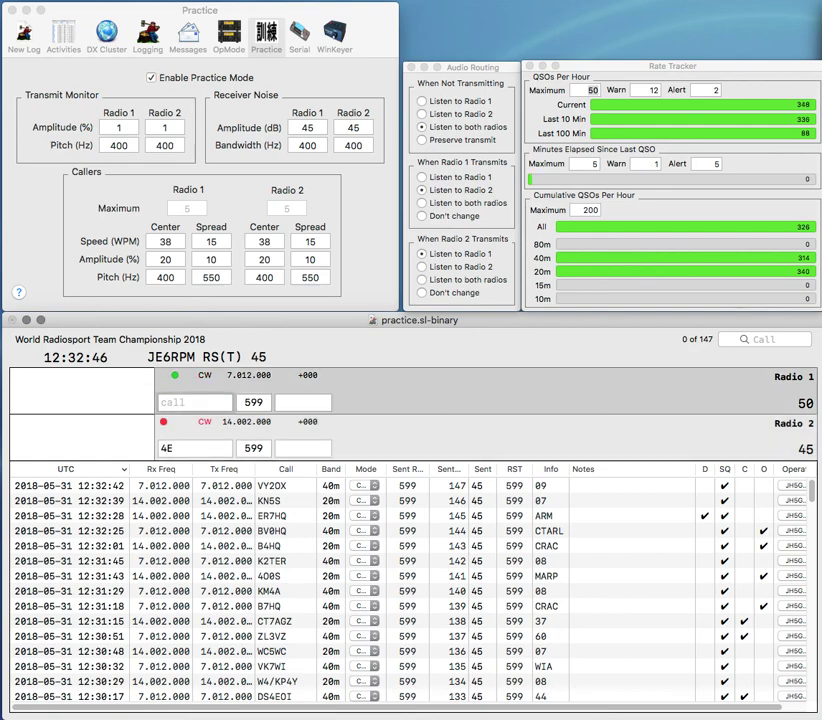
{"action": "type", "text": "K"}
{"action": "key", "text": "Return"}
Step: Correct Radio 2's partial call to K4TO and send it
{"action": "type", "text": "AK4"}
{"action": "key", "text": "BackSpace"}
{"action": "key", "text": "BackSpace"}
{"action": "key", "text": "BackSpace"}
{"action": "type", "text": "K"}
{"action": "key", "text": "Right"}
{"action": "key", "text": "Right"}
{"action": "key", "text": "BackSpace"}
{"action": "type", "text": "TO"}
{"action": "key", "text": "Return"}
Step: Complete Radio 1's call as DL6KVA and send it, and log K4TO on Radio 2
{"action": "type", "text": "VA"}
{"action": "key", "text": "Return"}
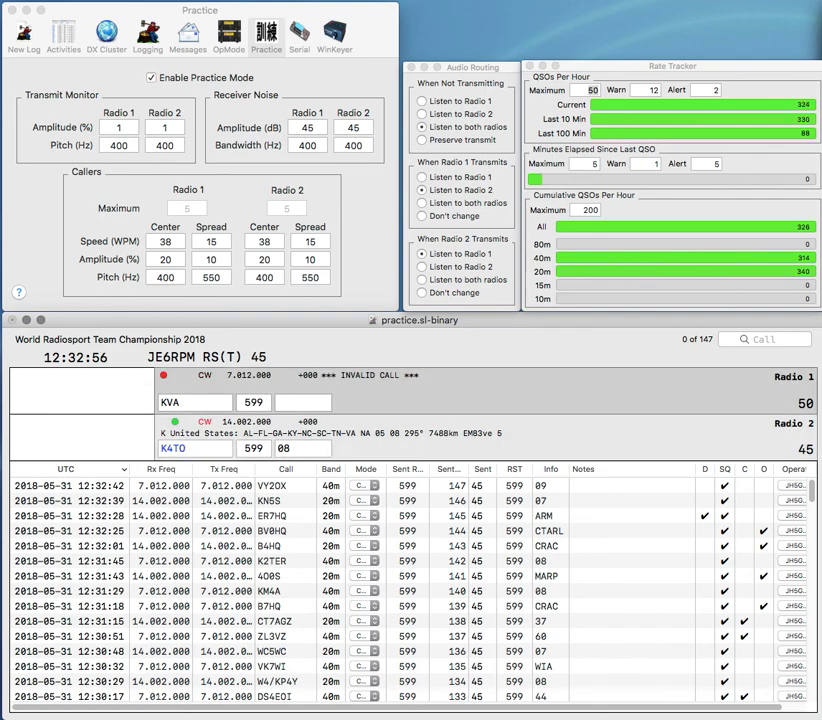
{"action": "key", "text": "Return"}
{"action": "type", "text": "DL6"}
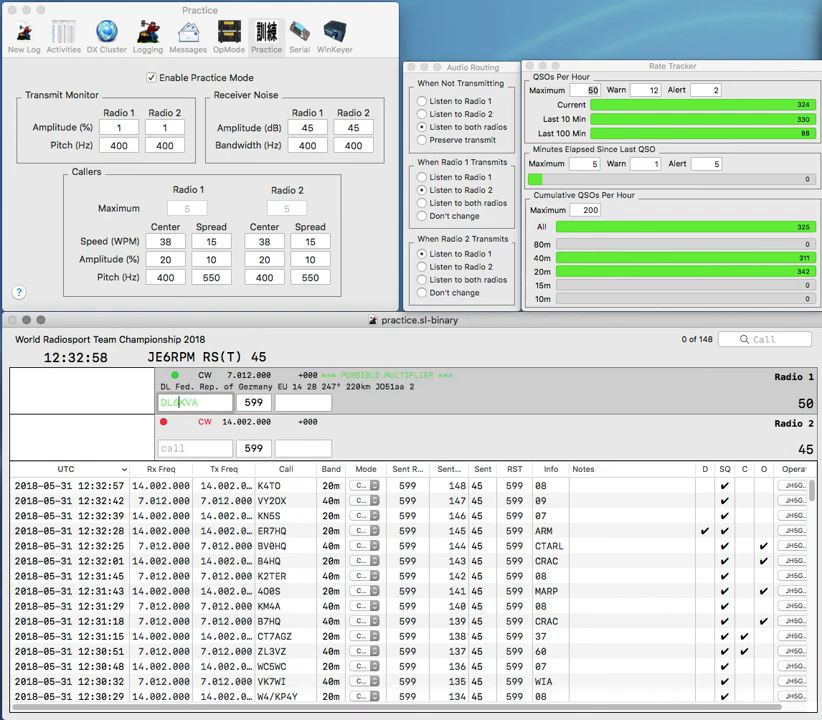
{"action": "key", "text": "Return"}
Step: Enter and send the call W9MET on Radio 2, and log DL6KVA on Radio 1 and W9MET on Radio 2
{"action": "type", "text": "W"}
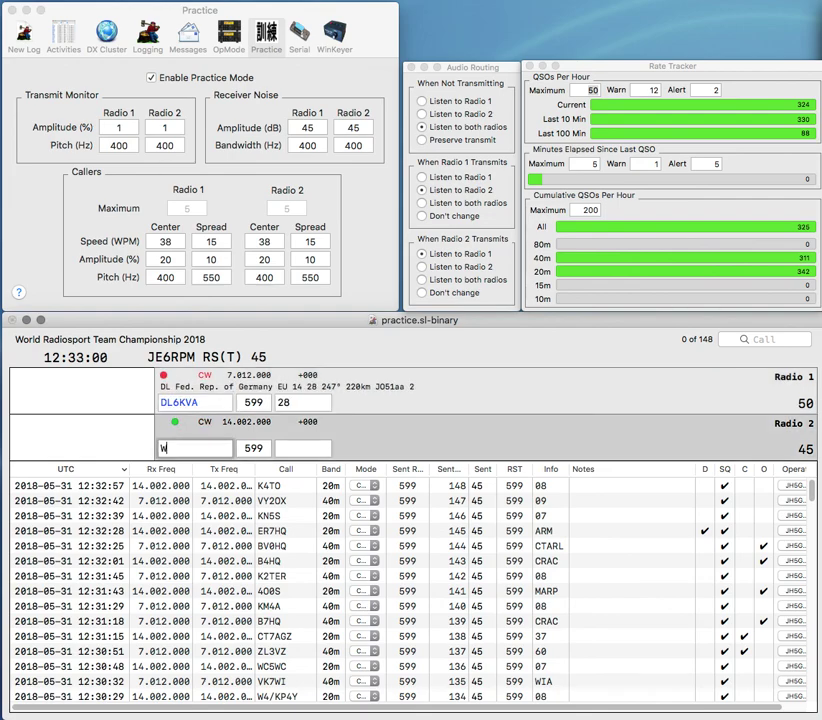
{"action": "type", "text": "9MET"}
{"action": "key", "text": "Return"}
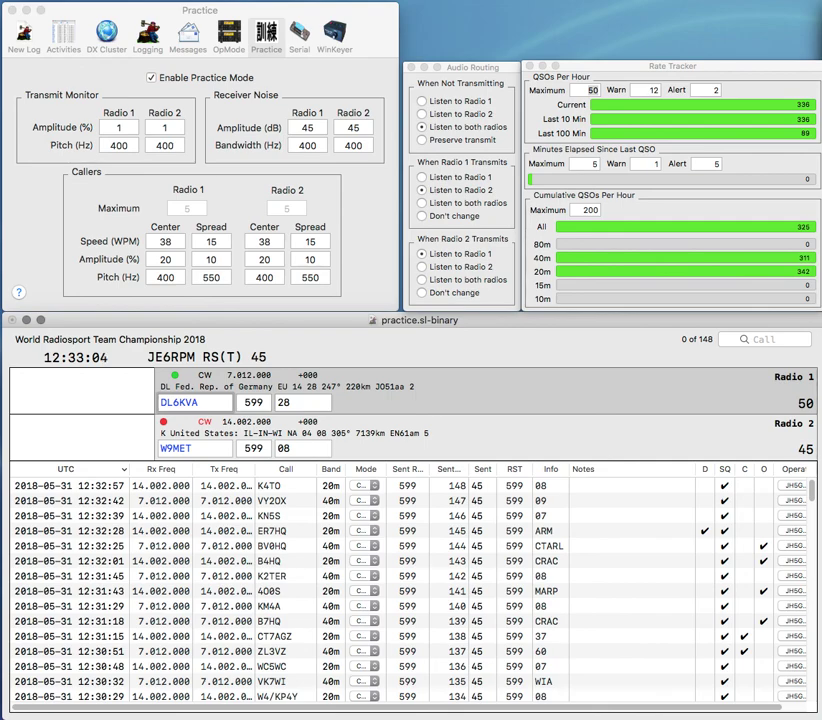
{"action": "key", "text": "Return"}
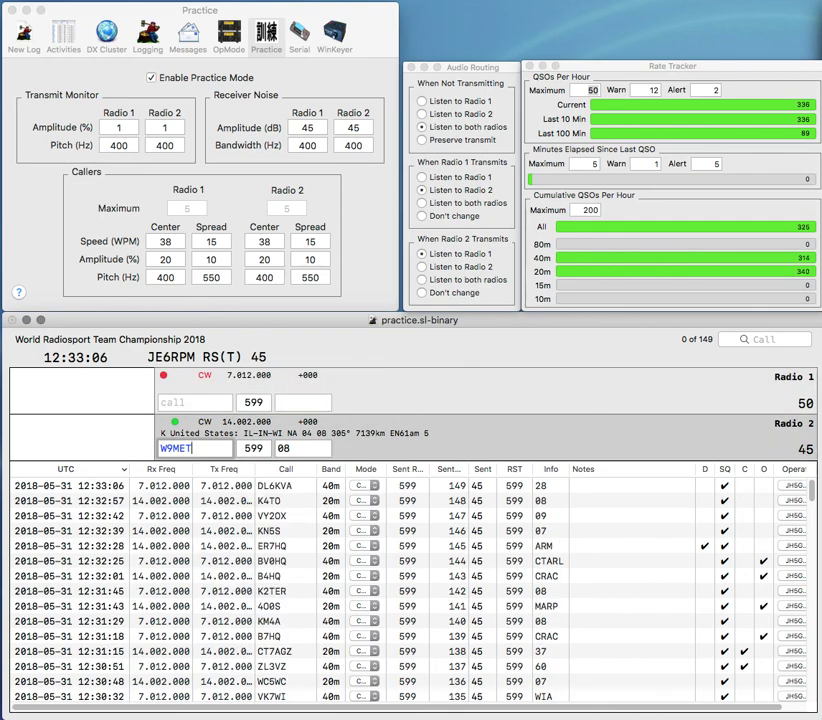
{"action": "key", "text": "Return"}
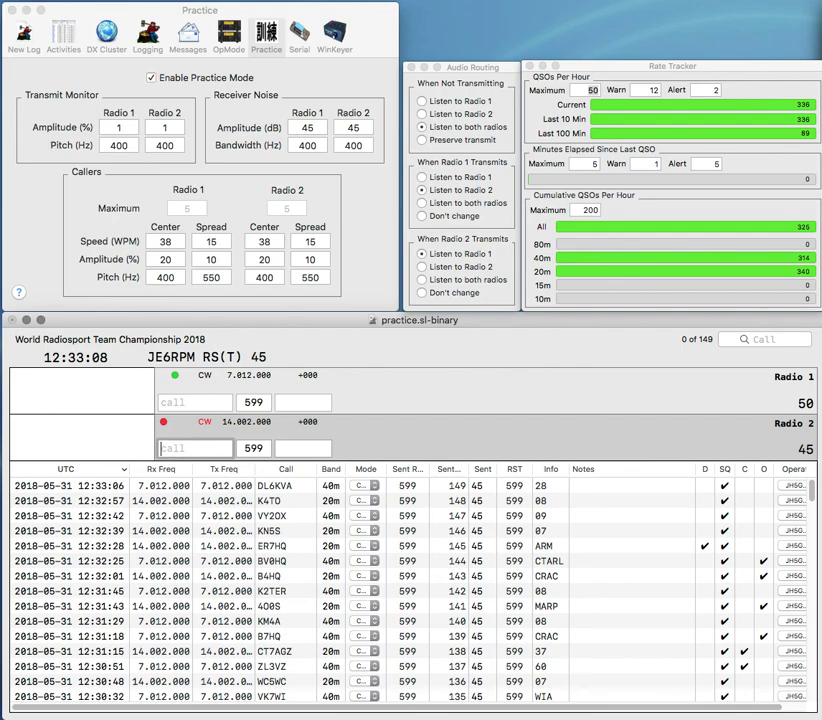
Step: Enter and send the partial call W1 on Radio 1 and the call KX1EEM on Radio 2
{"action": "type", "text": "W"}
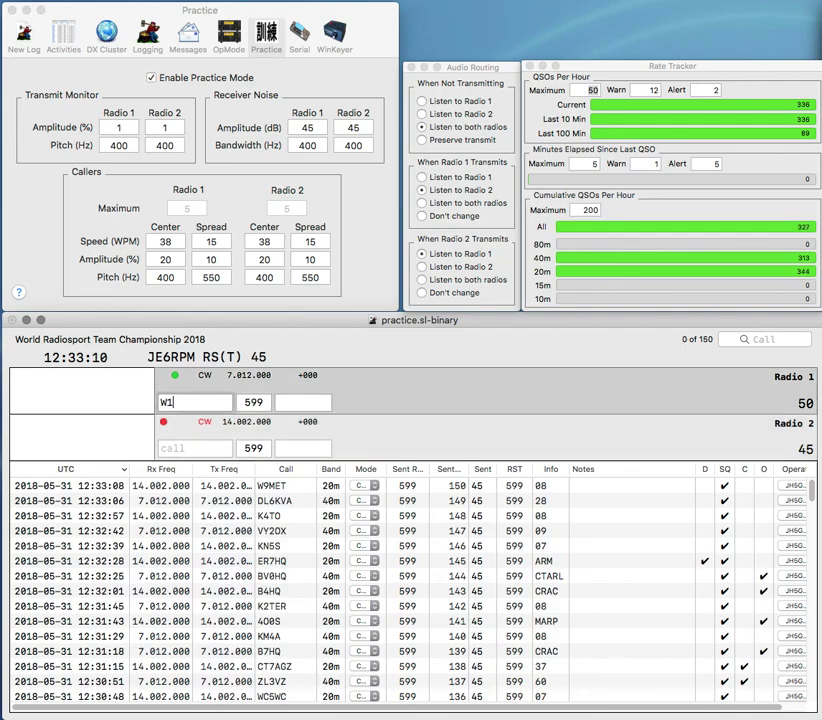
{"action": "type", "text": "1"}
{"action": "key", "text": "Return"}
{"action": "type", "text": "KX"}
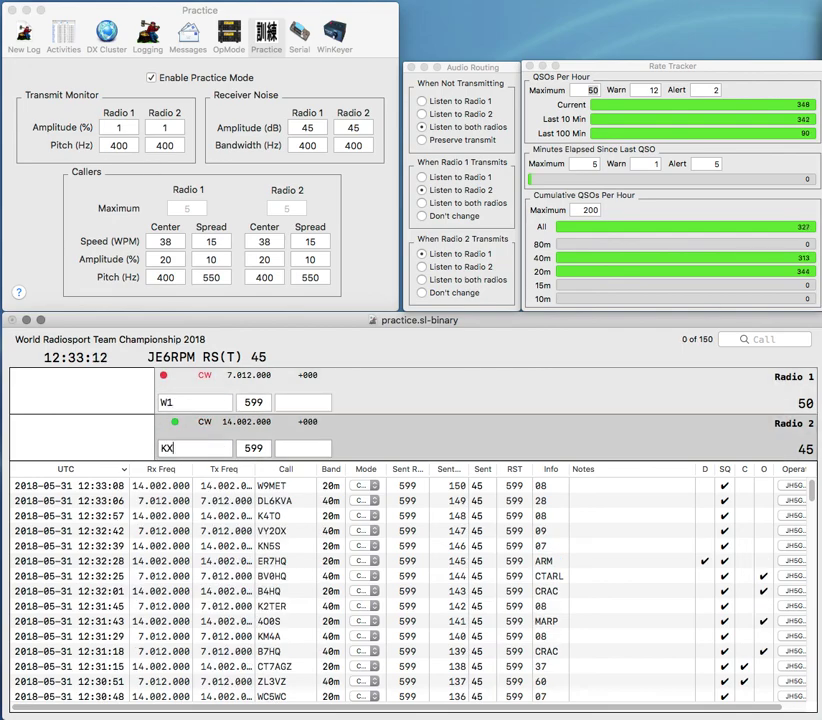
{"action": "type", "text": "1EEM"}
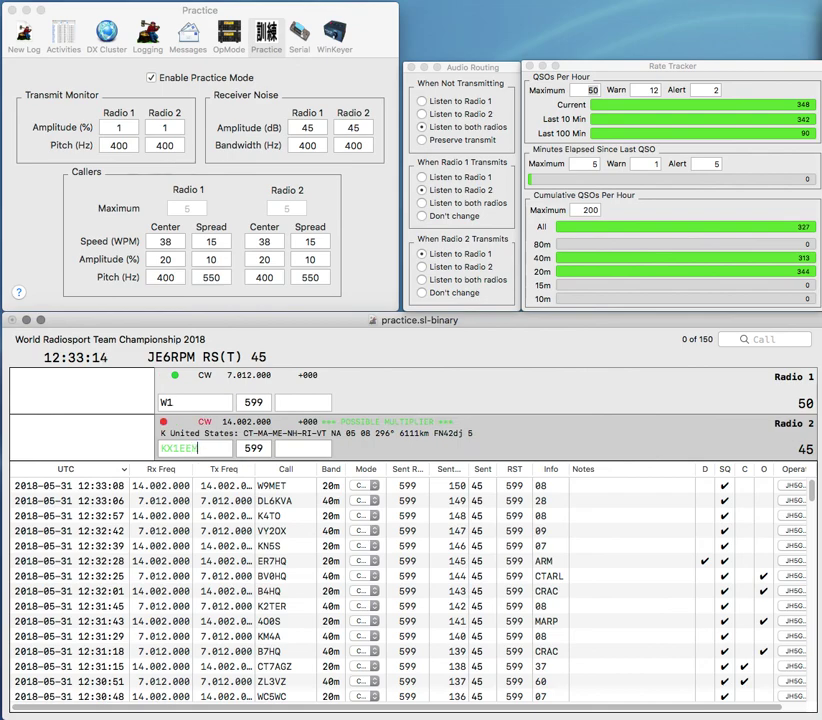
{"action": "key", "text": "Return"}
Step: Complete Radio 1's partial call as W1FQ and send it
{"action": "type", "text": "F"}
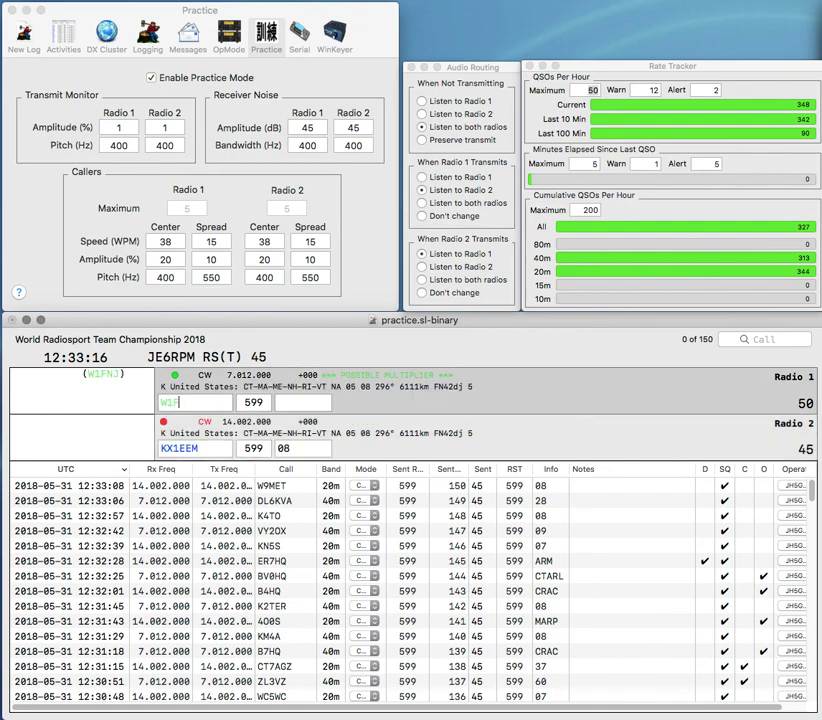
{"action": "type", "text": "Q"}
{"action": "key", "text": "Return"}
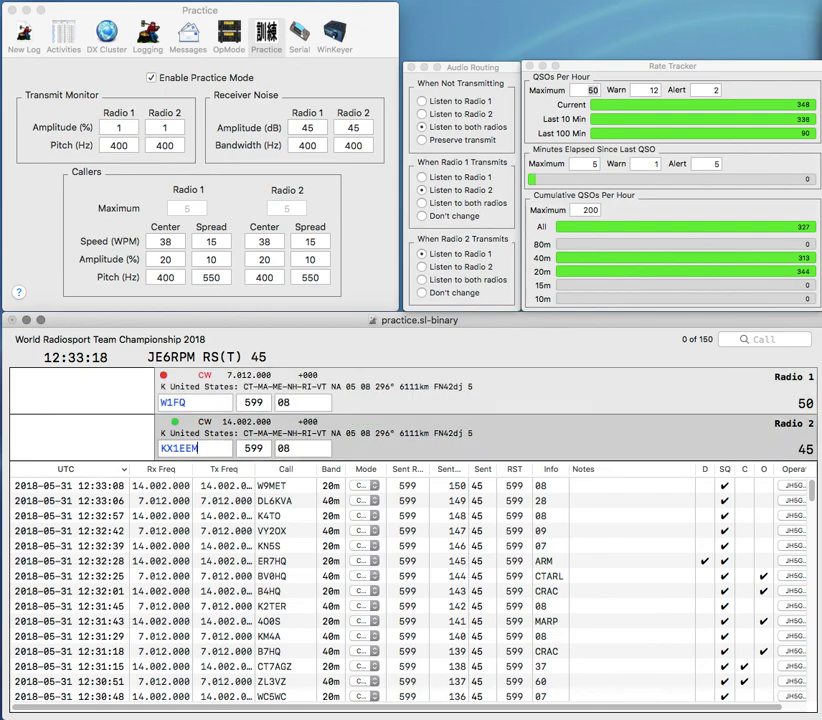
{"action": "key", "text": "ctrl+a"}
{"action": "key", "text": "ctrl+d"}
{"action": "type", "text": "D"}
{"action": "key", "text": "BackSpace"}
{"action": "type", "text": "V"}
{"action": "key", "text": "Tab"}
{"action": "key", "text": "BackSpace"}
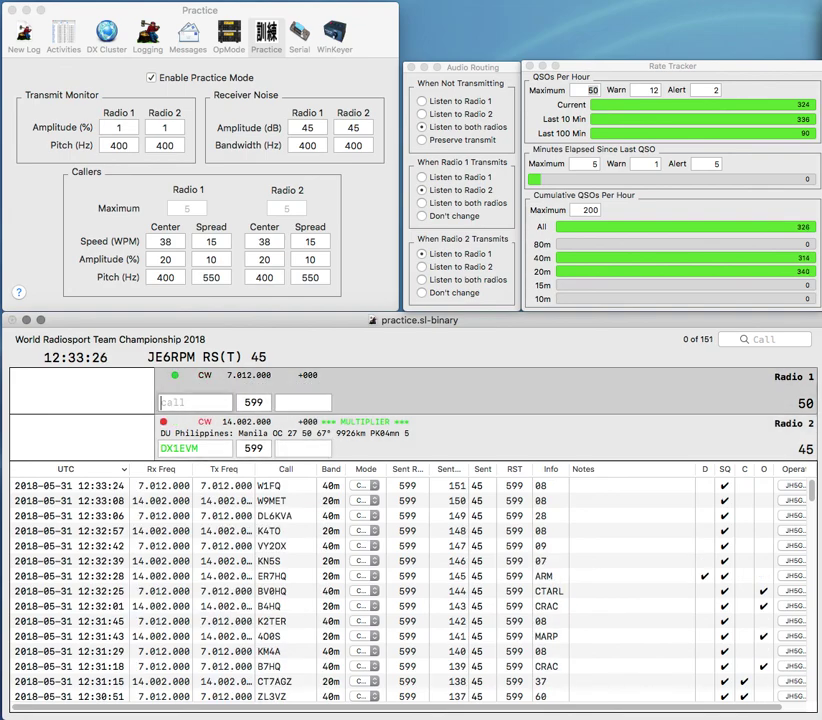
Step: Enter and send the call UT8ER on Radio 1
{"action": "type", "text": "UT8ER"}
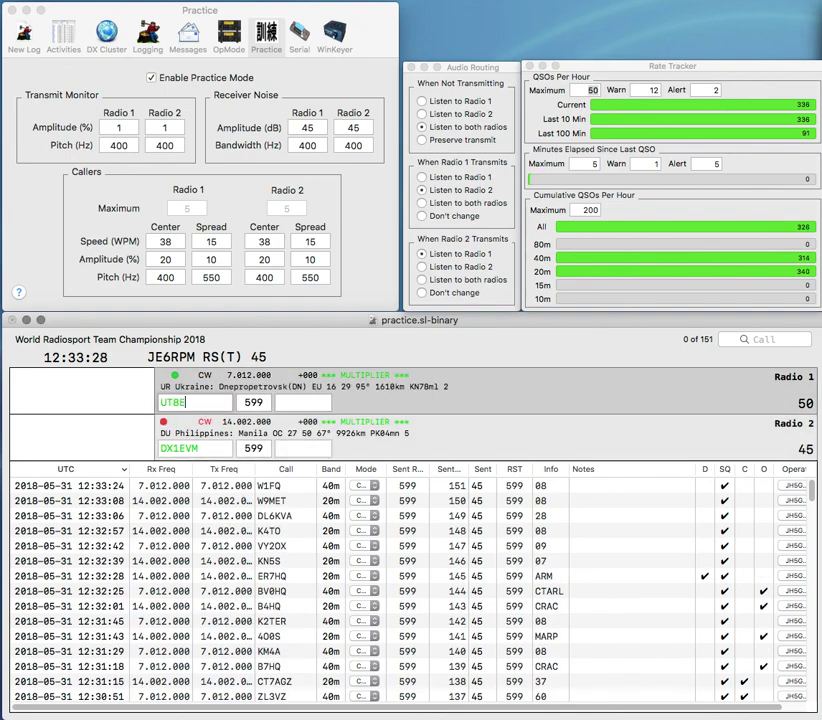
{"action": "key", "text": "Return"}
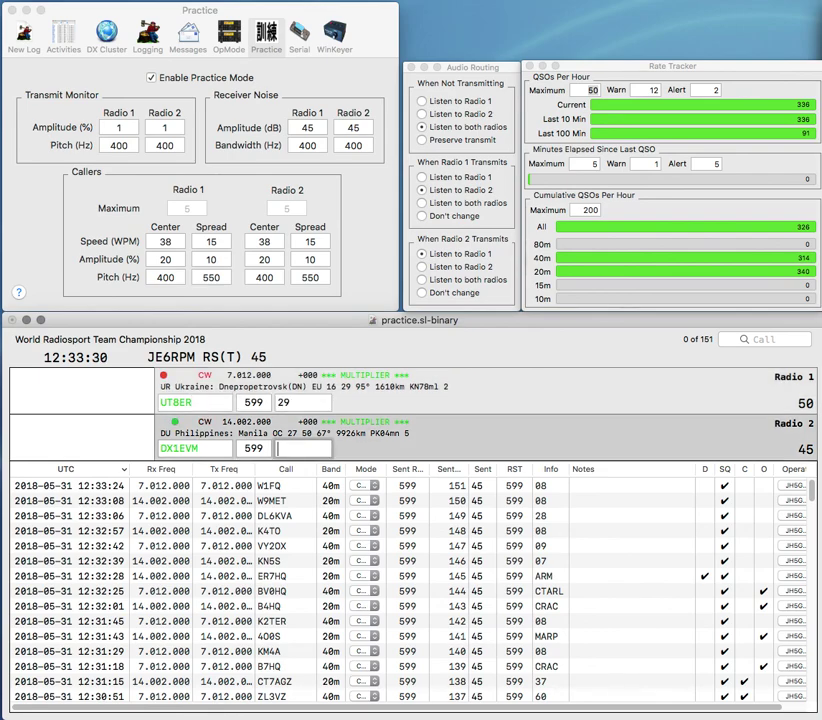
Step: Log DX1EVM on Radio 2 with exchange 50, and log UT8ER on Radio 1
{"action": "key", "text": "space"}
{"action": "key", "text": "space"}
{"action": "key", "text": "Return"}
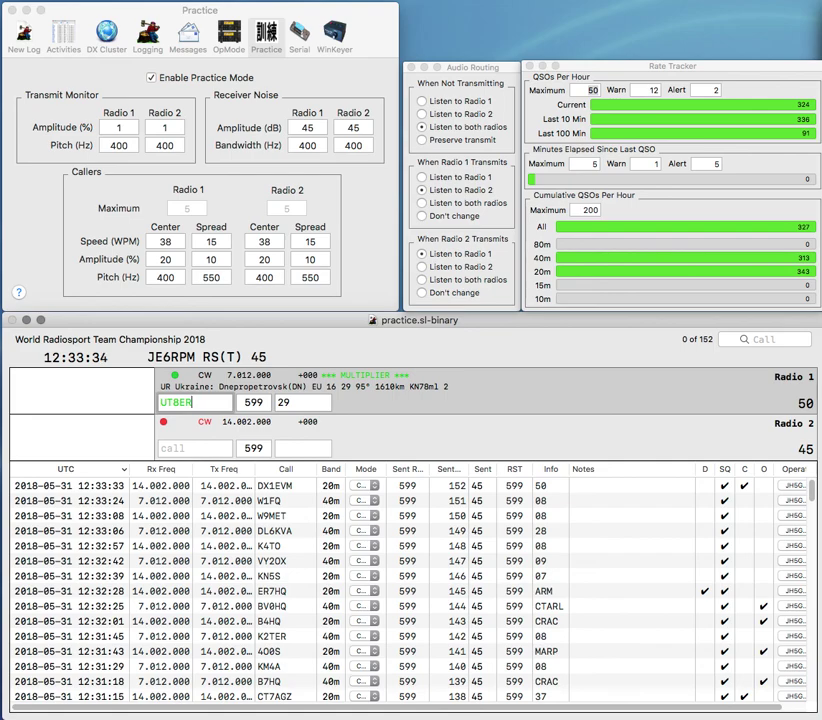
{"action": "key", "text": "Return"}
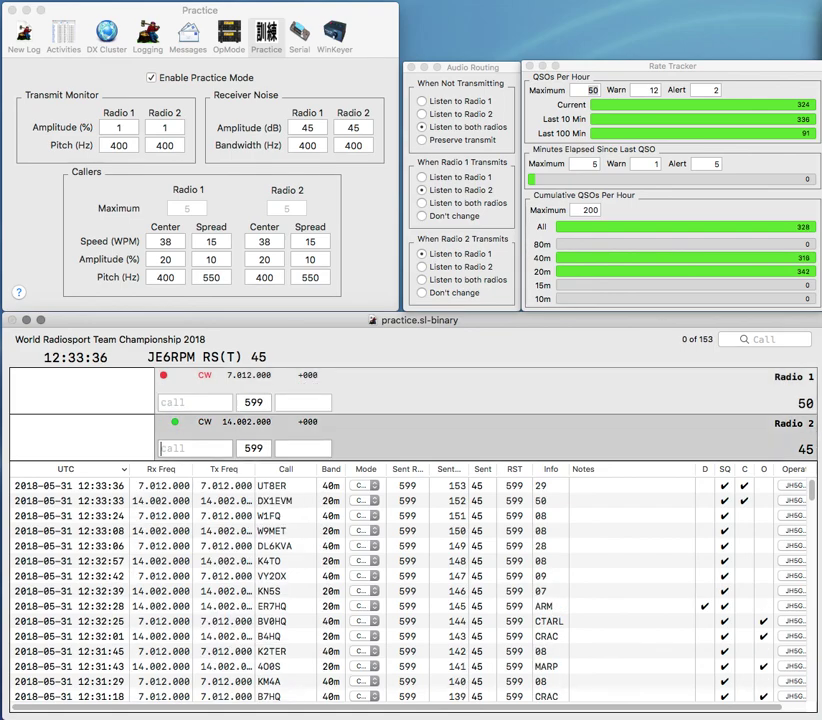
Step: Enter and send the partial calls LZ on Radio 1 and 2M on Radio 2
{"action": "type", "text": "M"}
{"action": "type", "text": "L"}
{"action": "type", "text": "Z"}
{"action": "key", "text": "Return"}
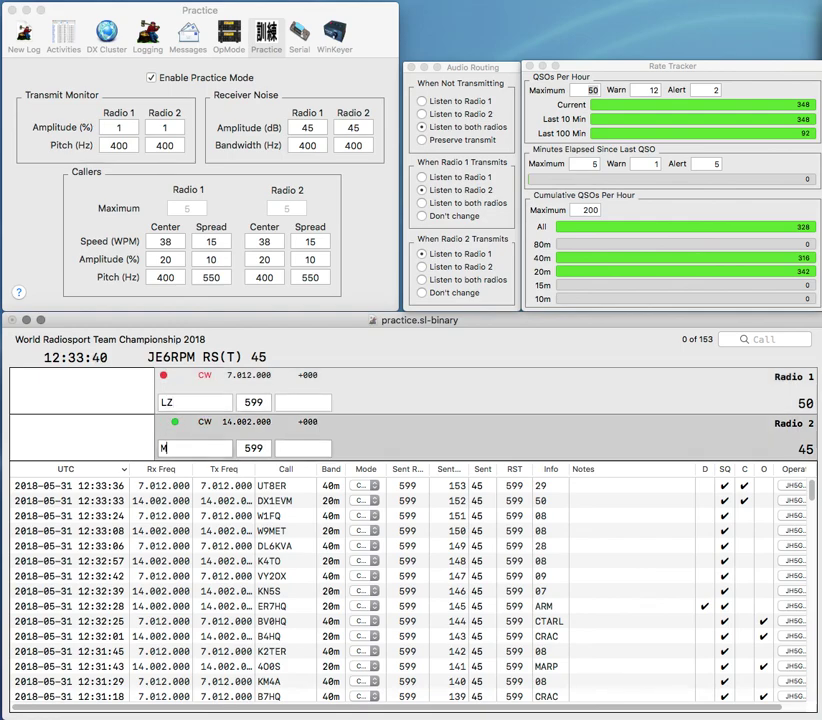
{"action": "type", "text": "2"}
{"action": "key", "text": "Return"}
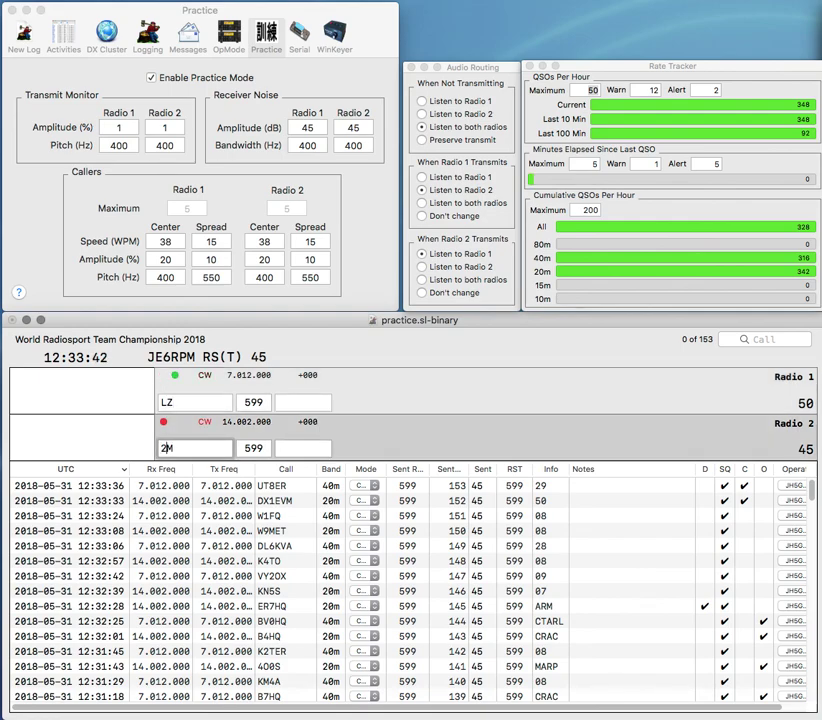
{"action": "type", "text": "2A"}
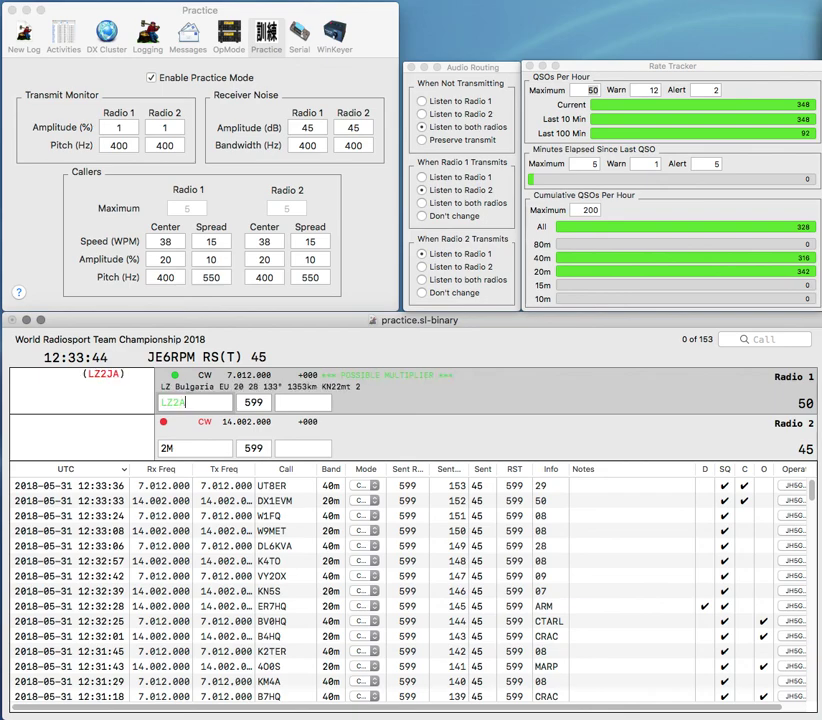
{"action": "type", "text": "U"}
{"action": "key", "text": "Return"}
Step: Correct Radio 2's partial call to K2CM and send it
{"action": "type", "text": "K"}
{"action": "key", "text": "Right"}
{"action": "key", "text": "Right"}
{"action": "key", "text": "BackSpace"}
{"action": "type", "text": "CM"}
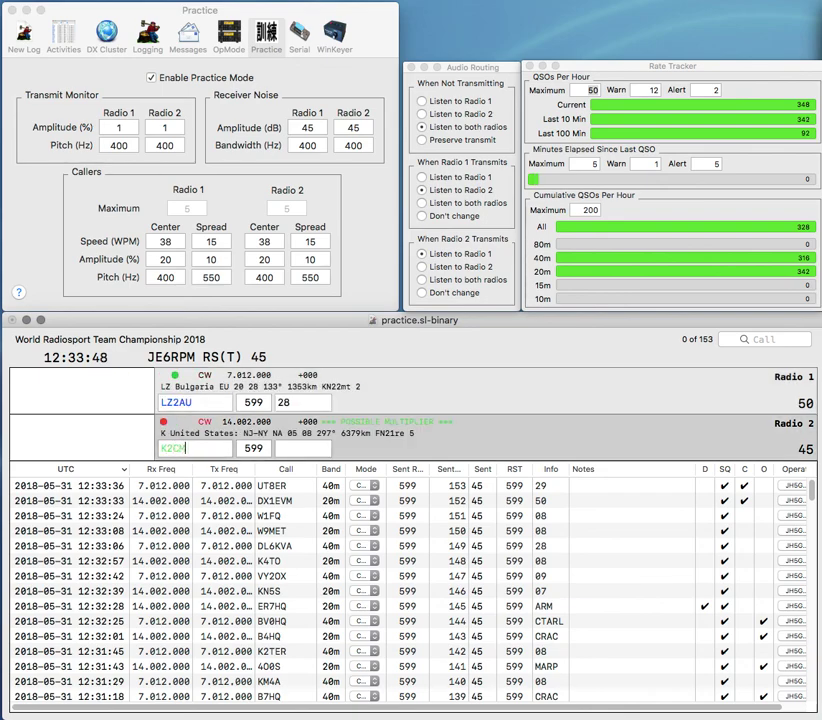
{"action": "key", "text": "Return"}
{"action": "key", "text": "Tab"}
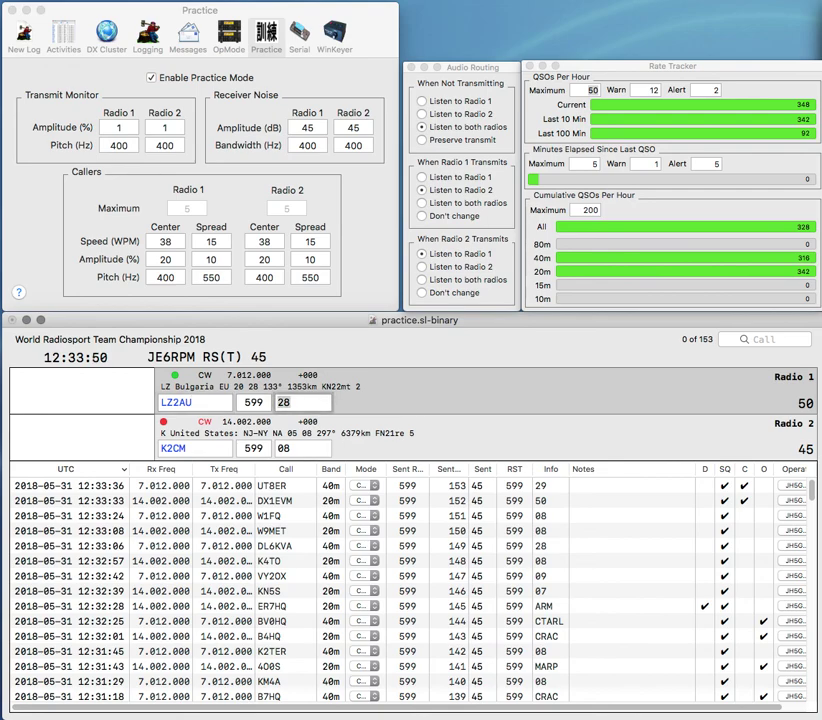
{"action": "key", "text": "Return"}
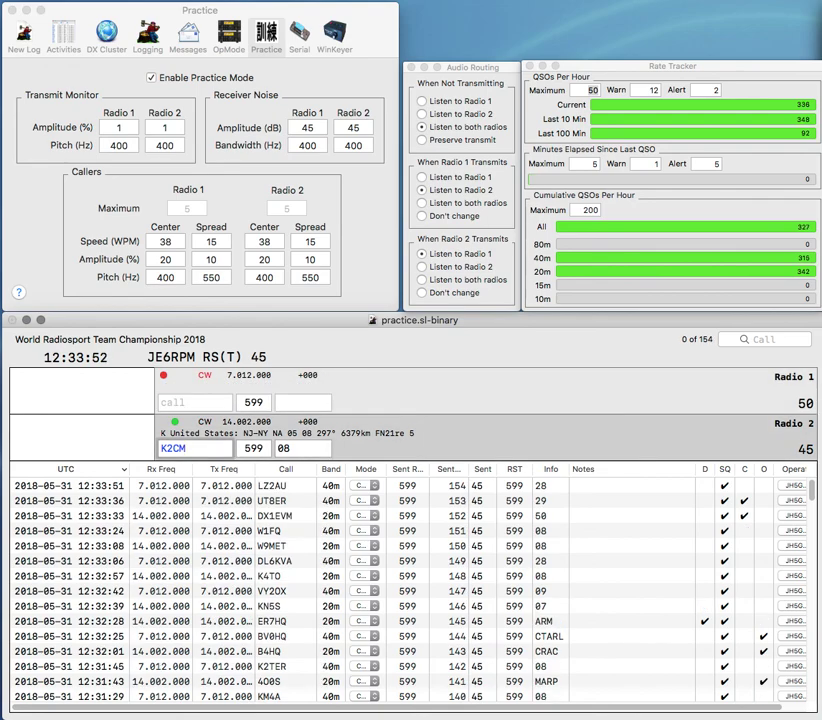
{"action": "key", "text": "Return"}
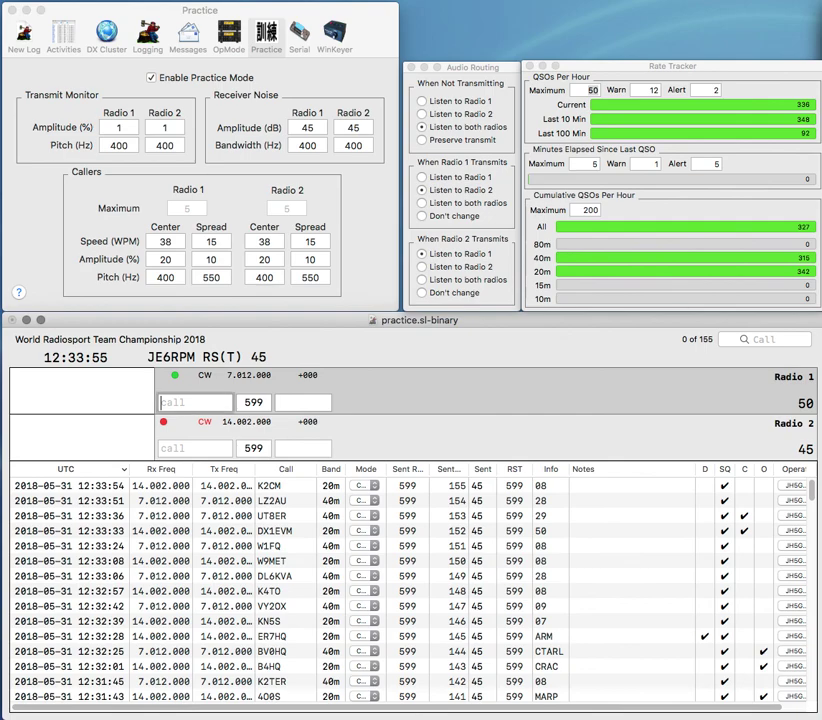
{"action": "type", "text": "AC4YP"}
{"action": "key", "text": "Return"}
{"action": "type", "text": "W4"}
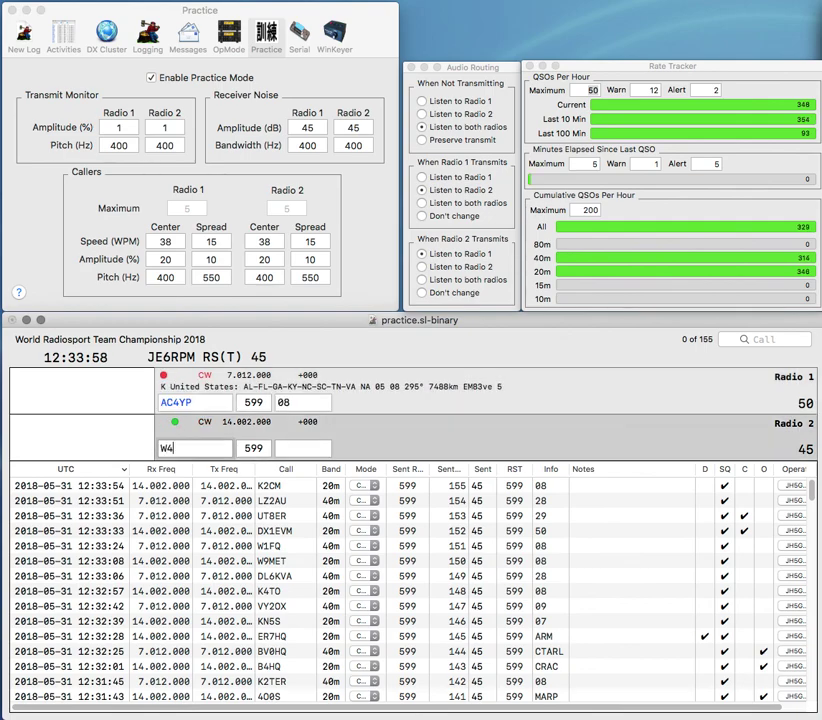
{"action": "type", "text": "JAM"}
{"action": "key", "text": "Return"}
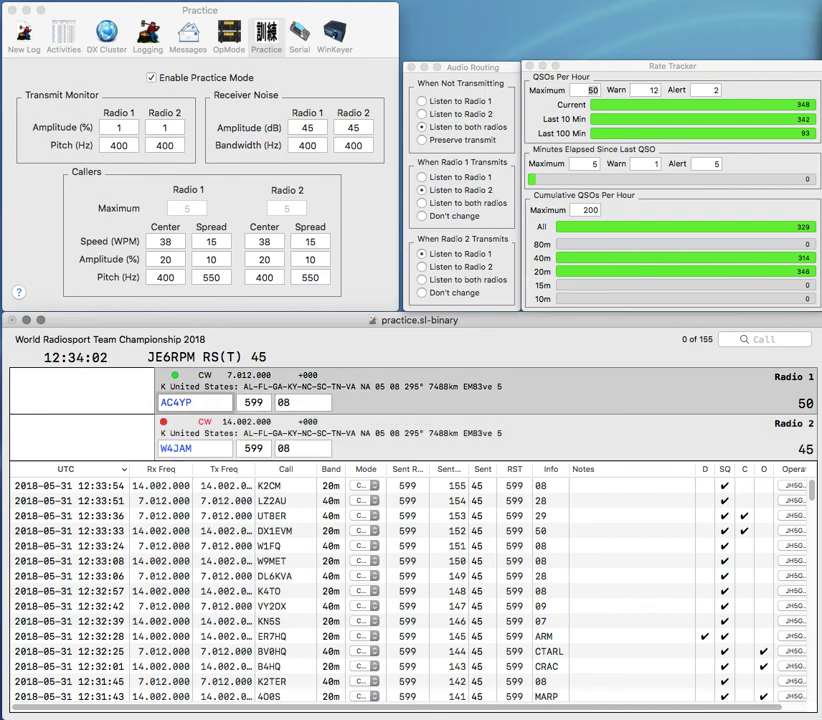
Step: Correct Radio 1's call to AC4YL and send it
{"action": "key", "text": "BackSpace"}
{"action": "type", "text": "L"}
{"action": "key", "text": "Return"}
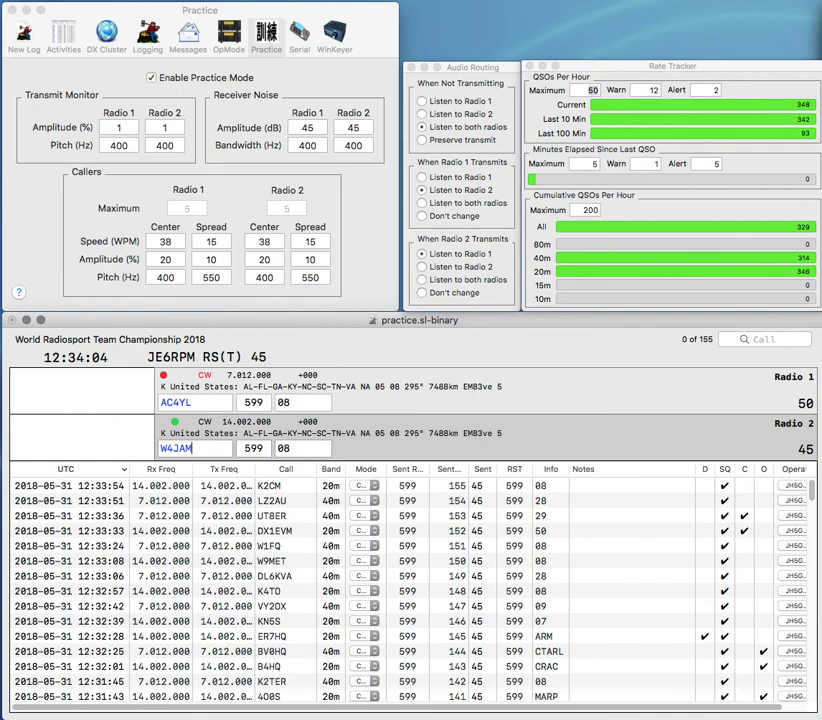
{"action": "key", "text": "Return"}
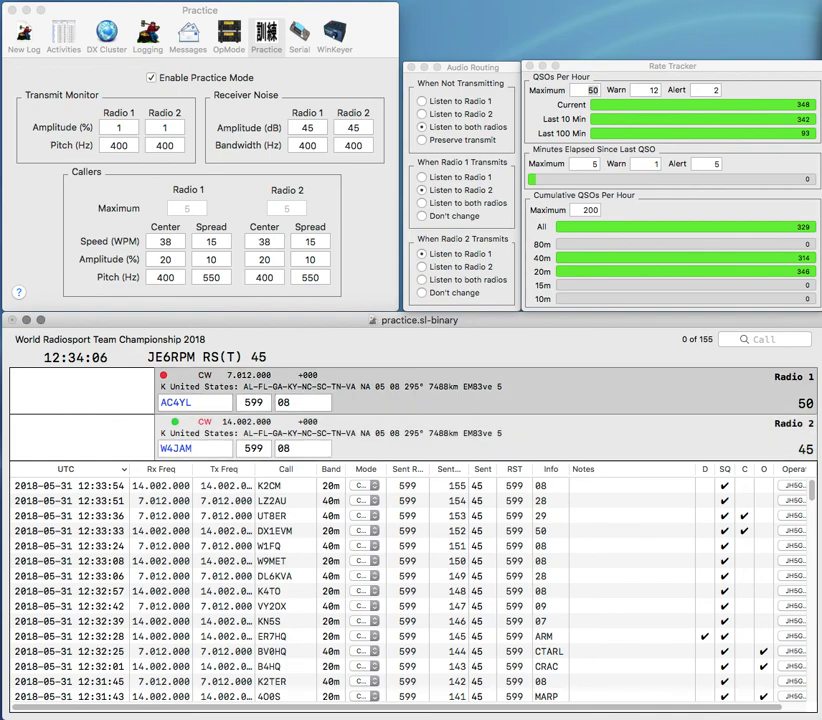
{"action": "key", "text": "Return"}
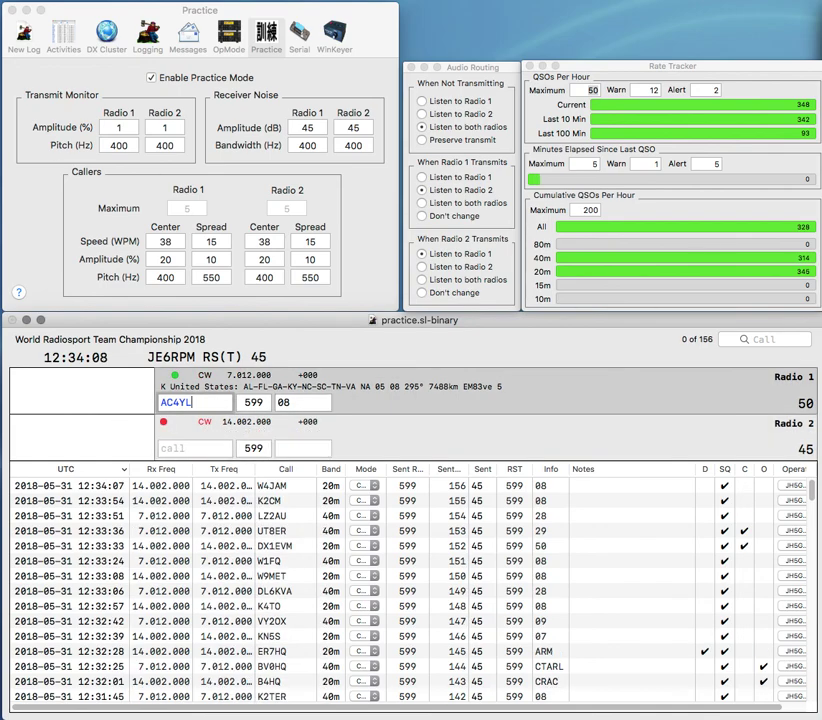
{"action": "key", "text": "Return"}
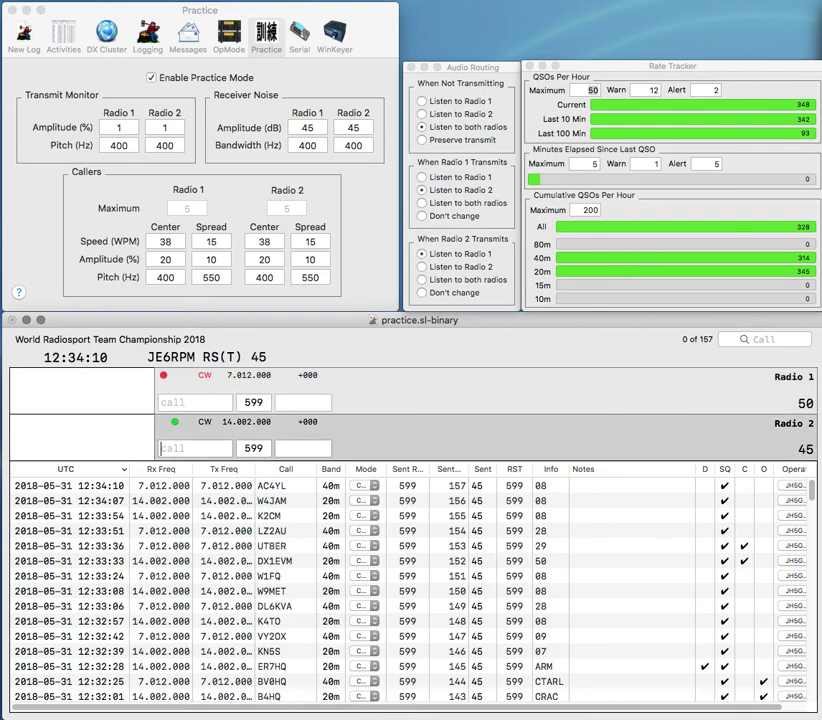
Step: Enter and send the partial call AD on Radio 2 and the partial call 20 on Radio 1
{"action": "type", "text": "AD"}
{"action": "key", "text": "Return"}
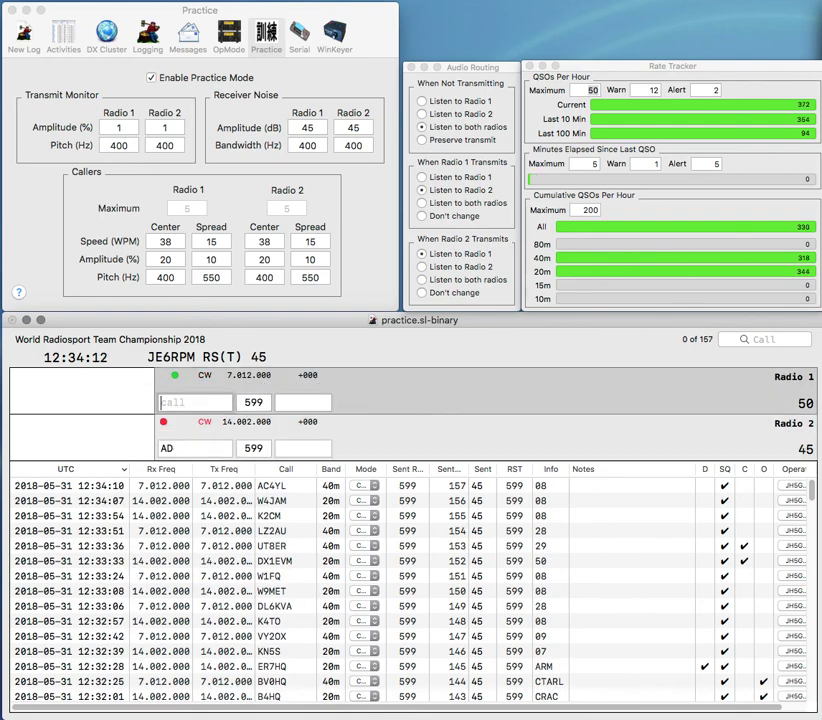
{"action": "type", "text": "20"}
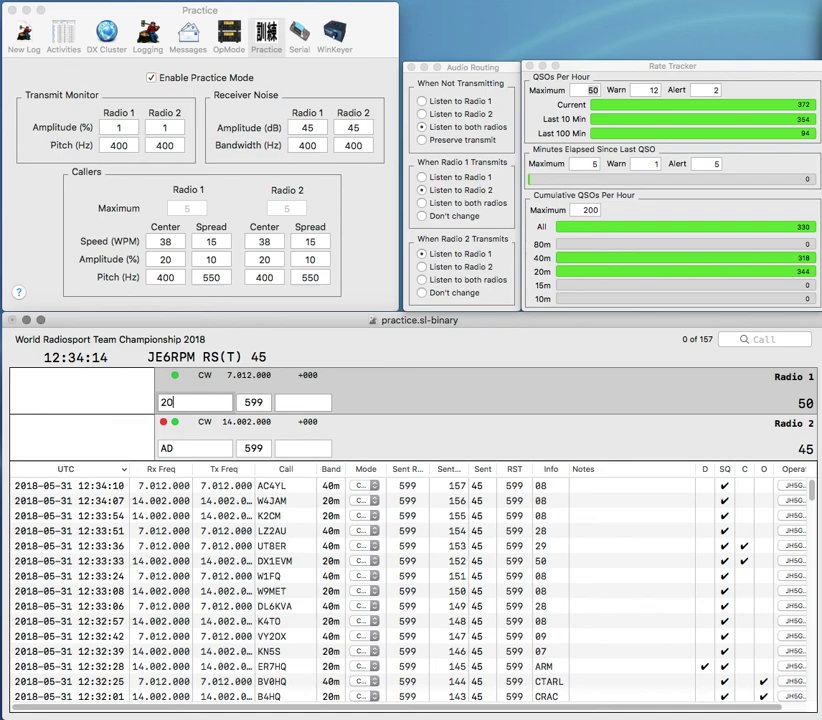
{"action": "key", "text": "Return"}
Step: Complete Radio 2's partial call as AD3CX and send it, and correct Radio 1's call to YR2V
{"action": "type", "text": "3CX"}
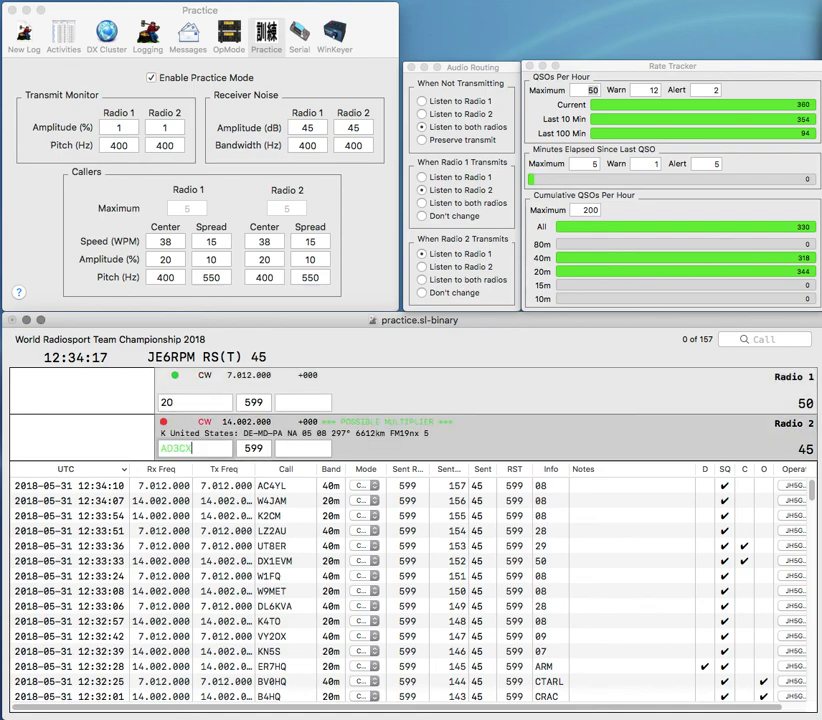
{"action": "key", "text": "Return"}
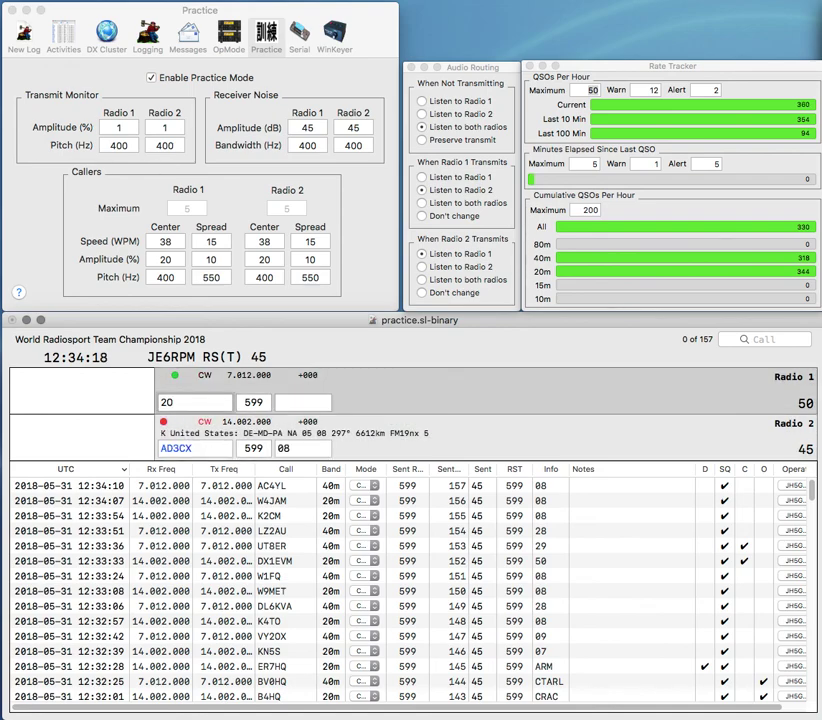
{"action": "type", "text": "YR"}
{"action": "key", "text": "BackSpace"}
{"action": "type", "text": "V"}
{"action": "key", "text": "space"}
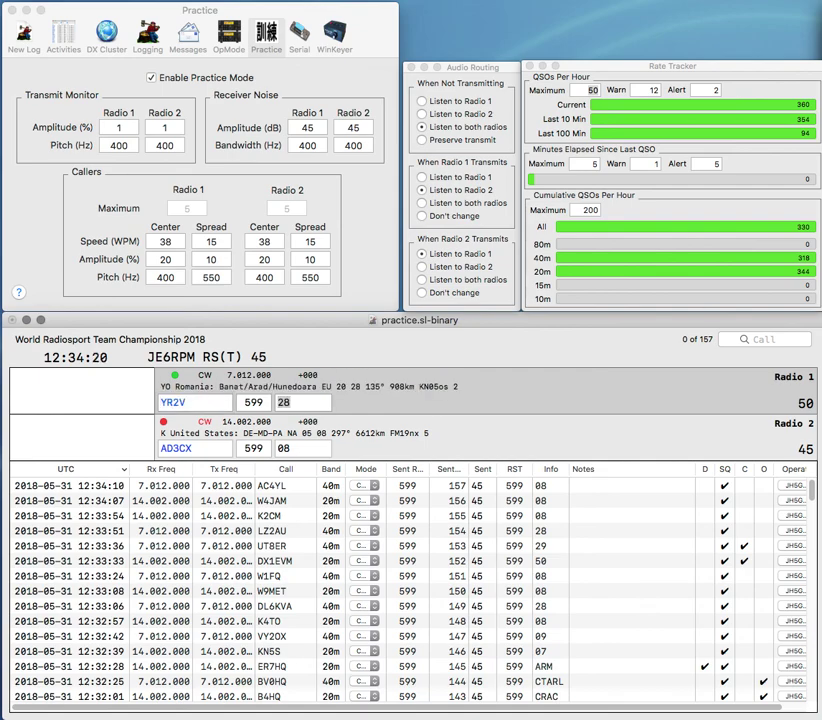
{"action": "key", "text": "Return"}
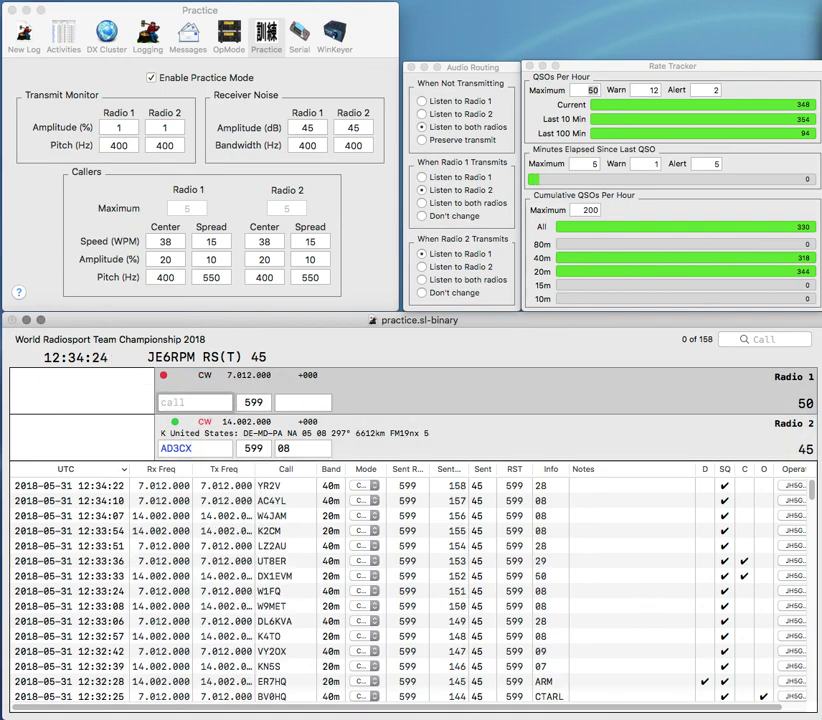
{"action": "key", "text": "Return"}
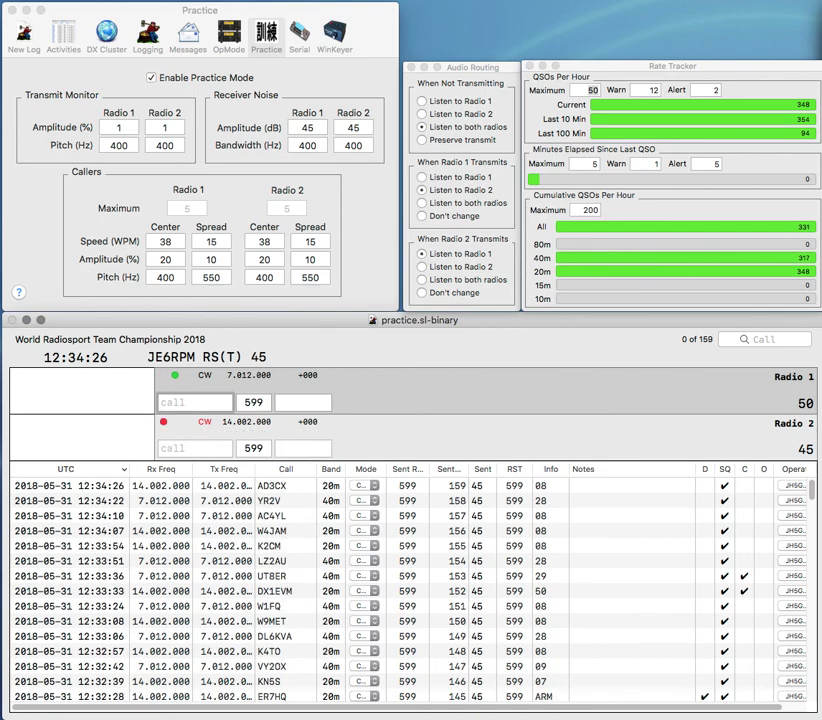
Step: Enter and send the call XE2FGC on Radio 1 and the partial call QDL on Radio 2
{"action": "type", "text": "XE2FGC"}
{"action": "key", "text": "Return"}
{"action": "type", "text": "QDL"}
{"action": "key", "text": "Return"}
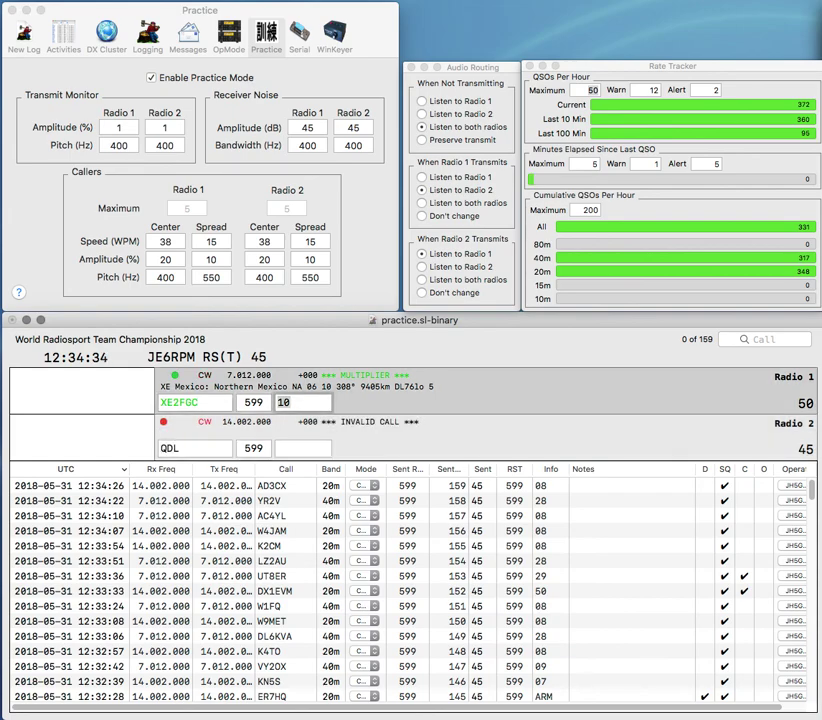
{"action": "key", "text": "Return"}
{"action": "type", "text": "KD8"}
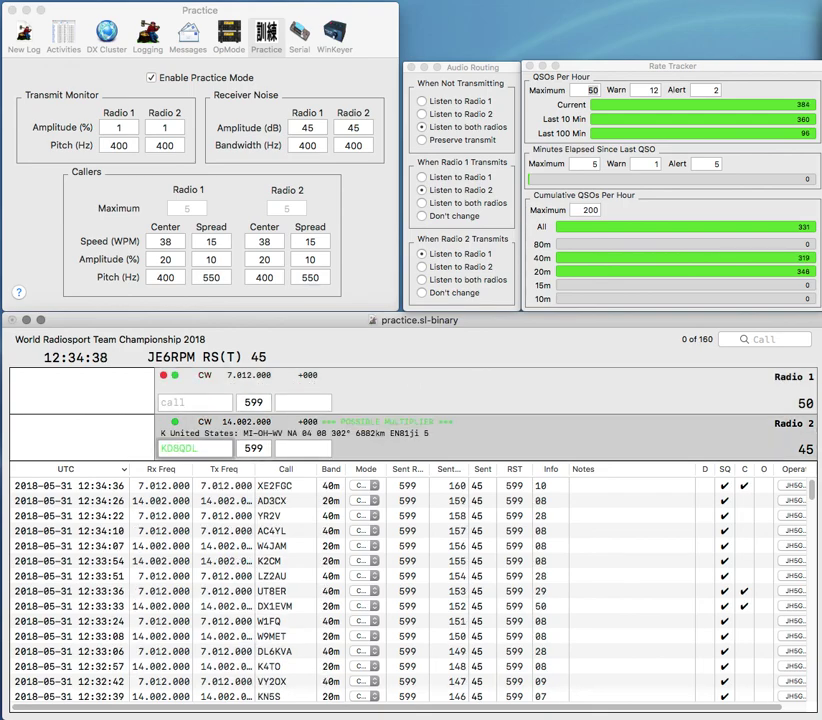
{"action": "key", "text": "Return"}
Step: Enter and send the call F4DXW on Radio 1, and log KD8QDL on Radio 2
{"action": "type", "text": "DXW"}
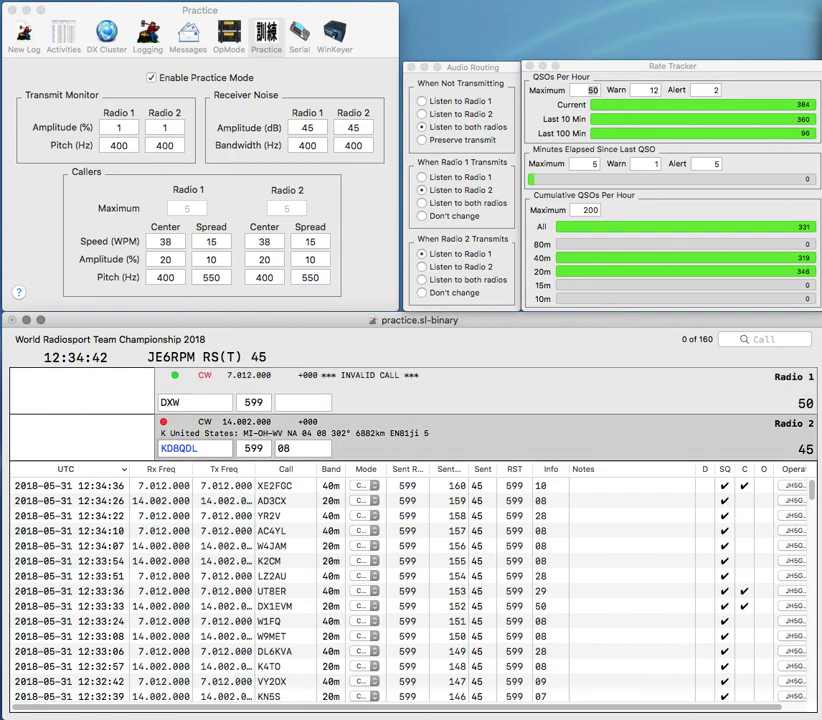
{"action": "left_click", "coordinate": [179, 448]}
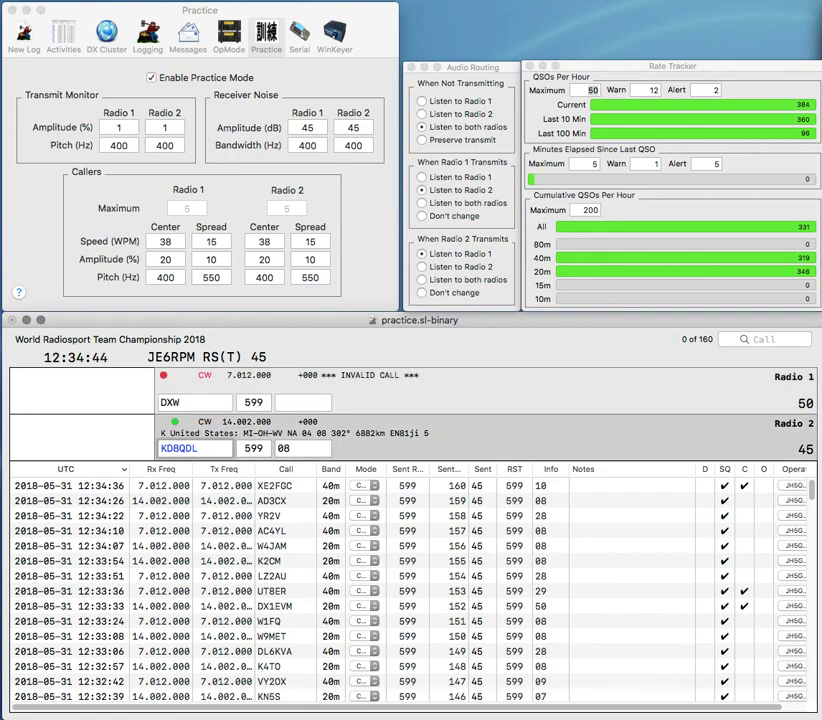
{"action": "key", "text": "Return"}
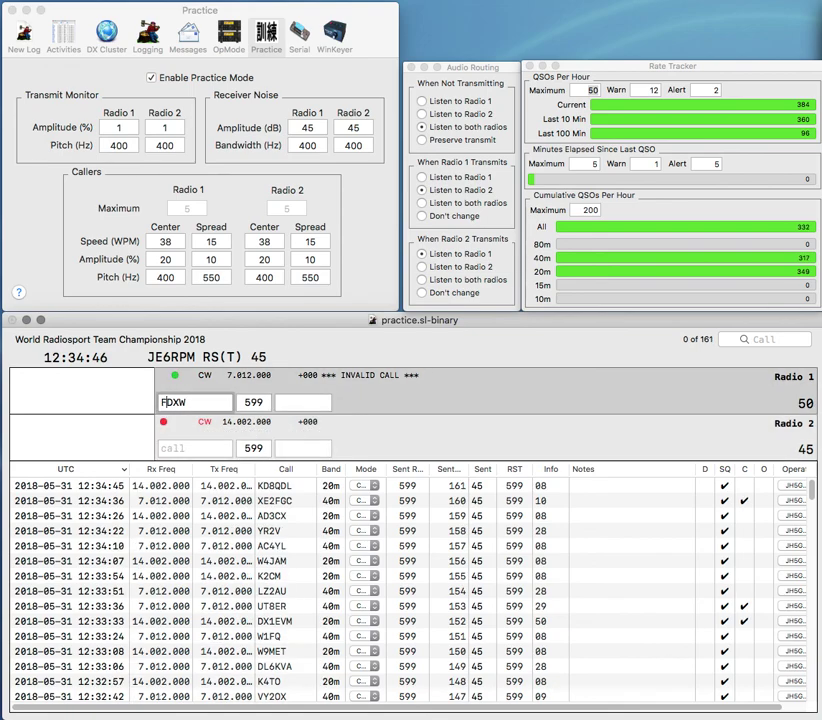
{"action": "type", "text": "4"}
{"action": "key", "text": "Return"}
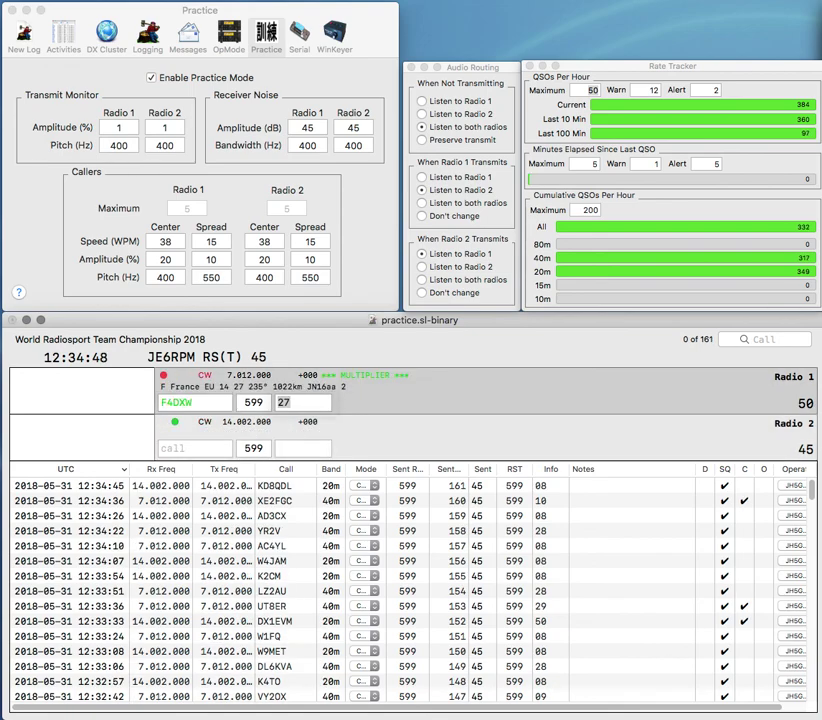
Step: Enter and send the call OA4O on Radio 2, and log F4DXW on Radio 1
{"action": "key", "text": "Tab"}
{"action": "key", "text": "shift+Tab"}
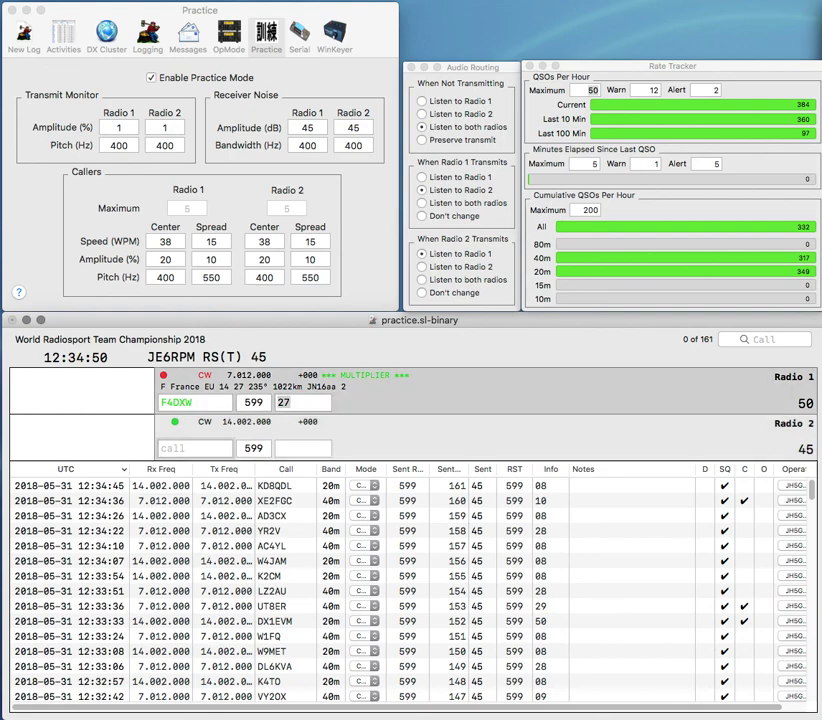
{"action": "key", "text": "Tab"}
{"action": "type", "text": "OA4O"}
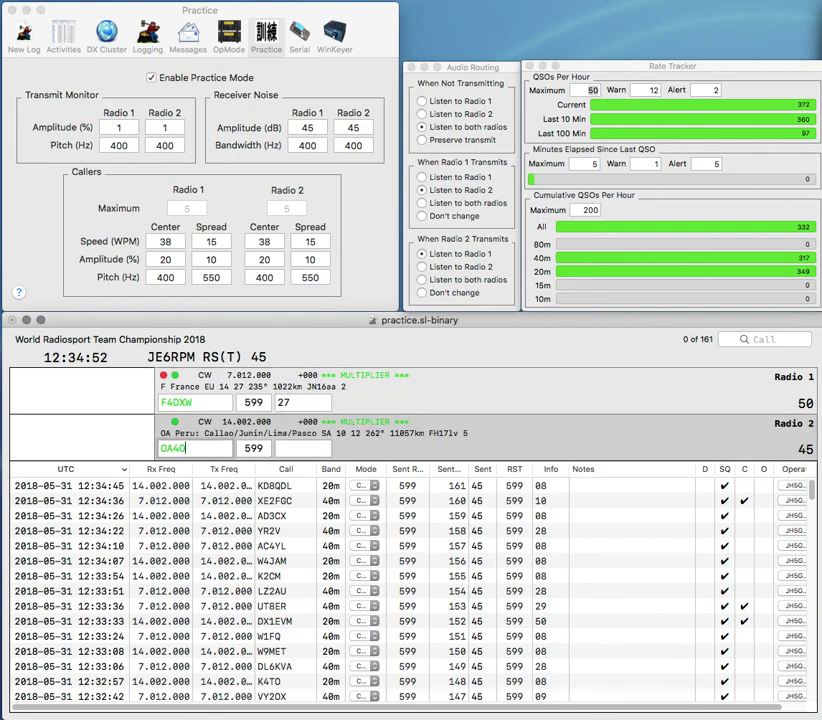
{"action": "key", "text": "Return"}
{"action": "key", "text": "Tab"}
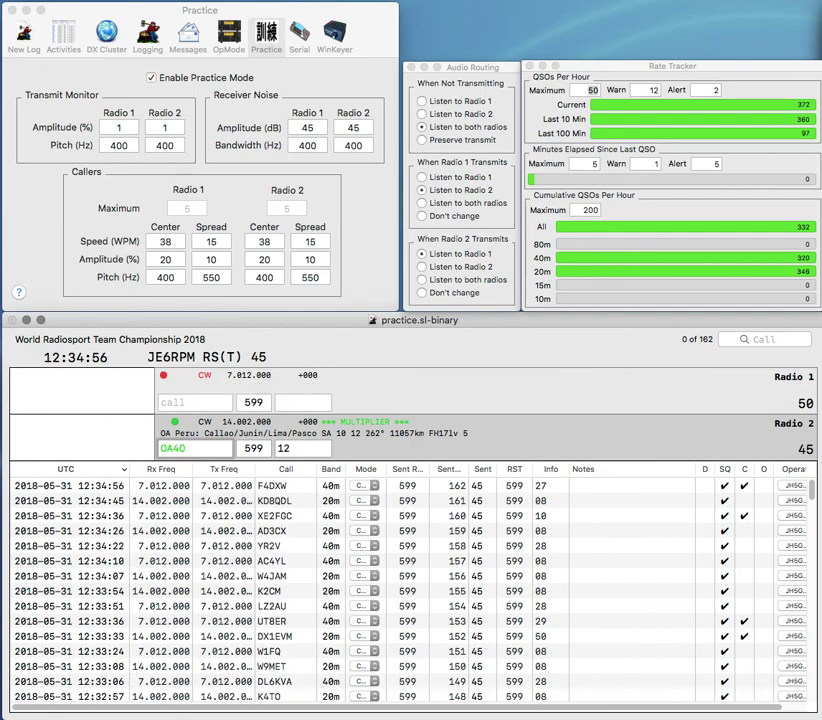
{"action": "key", "text": "Tab"}
{"action": "type", "text": "RCP"}
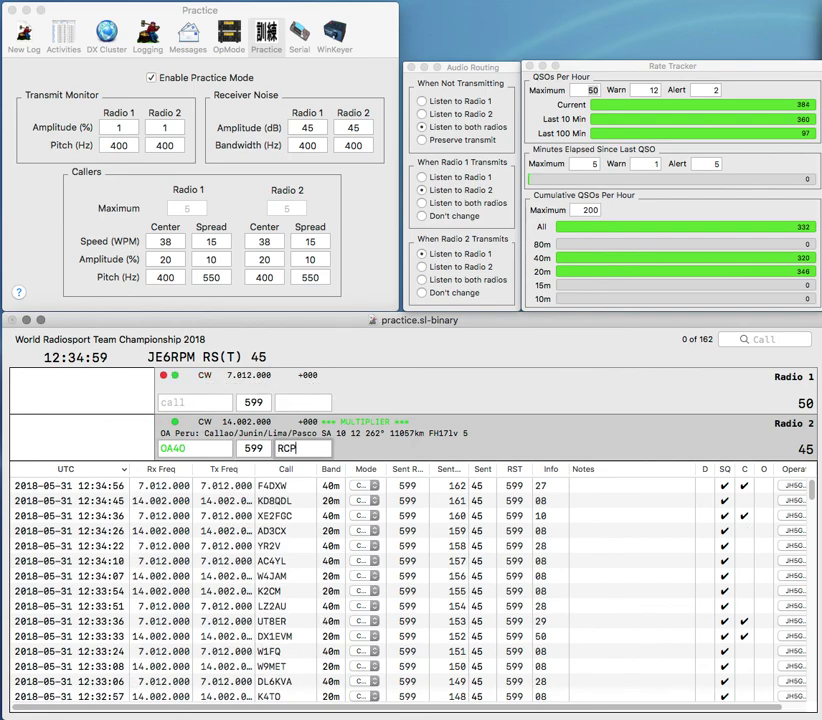
{"action": "key", "text": "Return"}
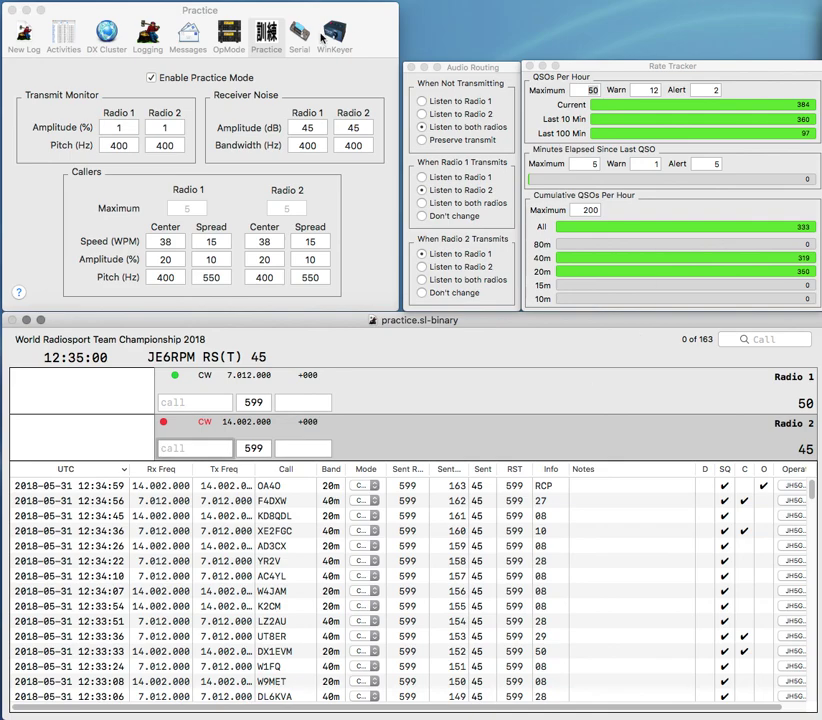
Step: Turn off practice mode to end the simulated contest session
{"action": "left_click", "coordinate": [152, 78]}
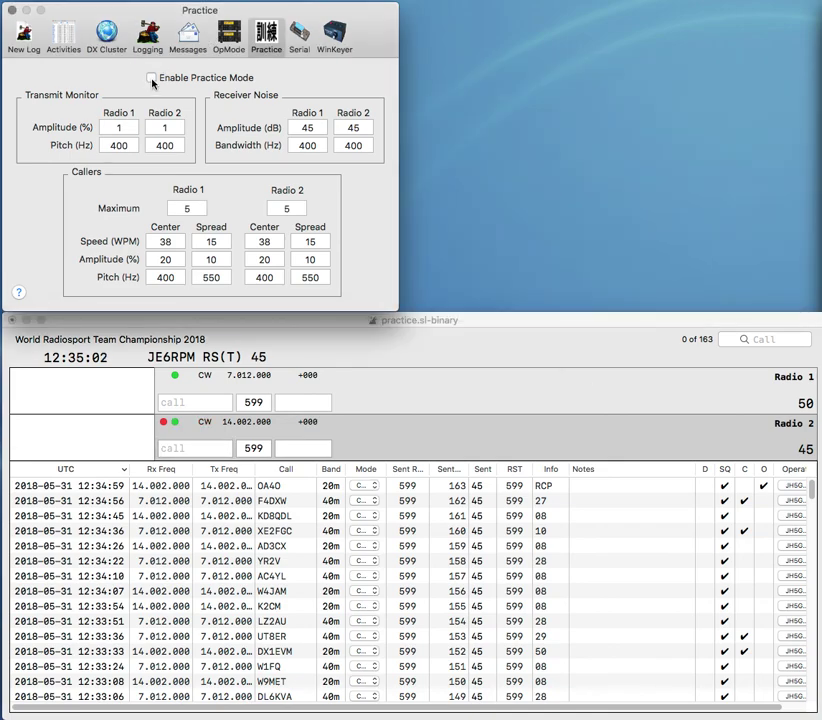